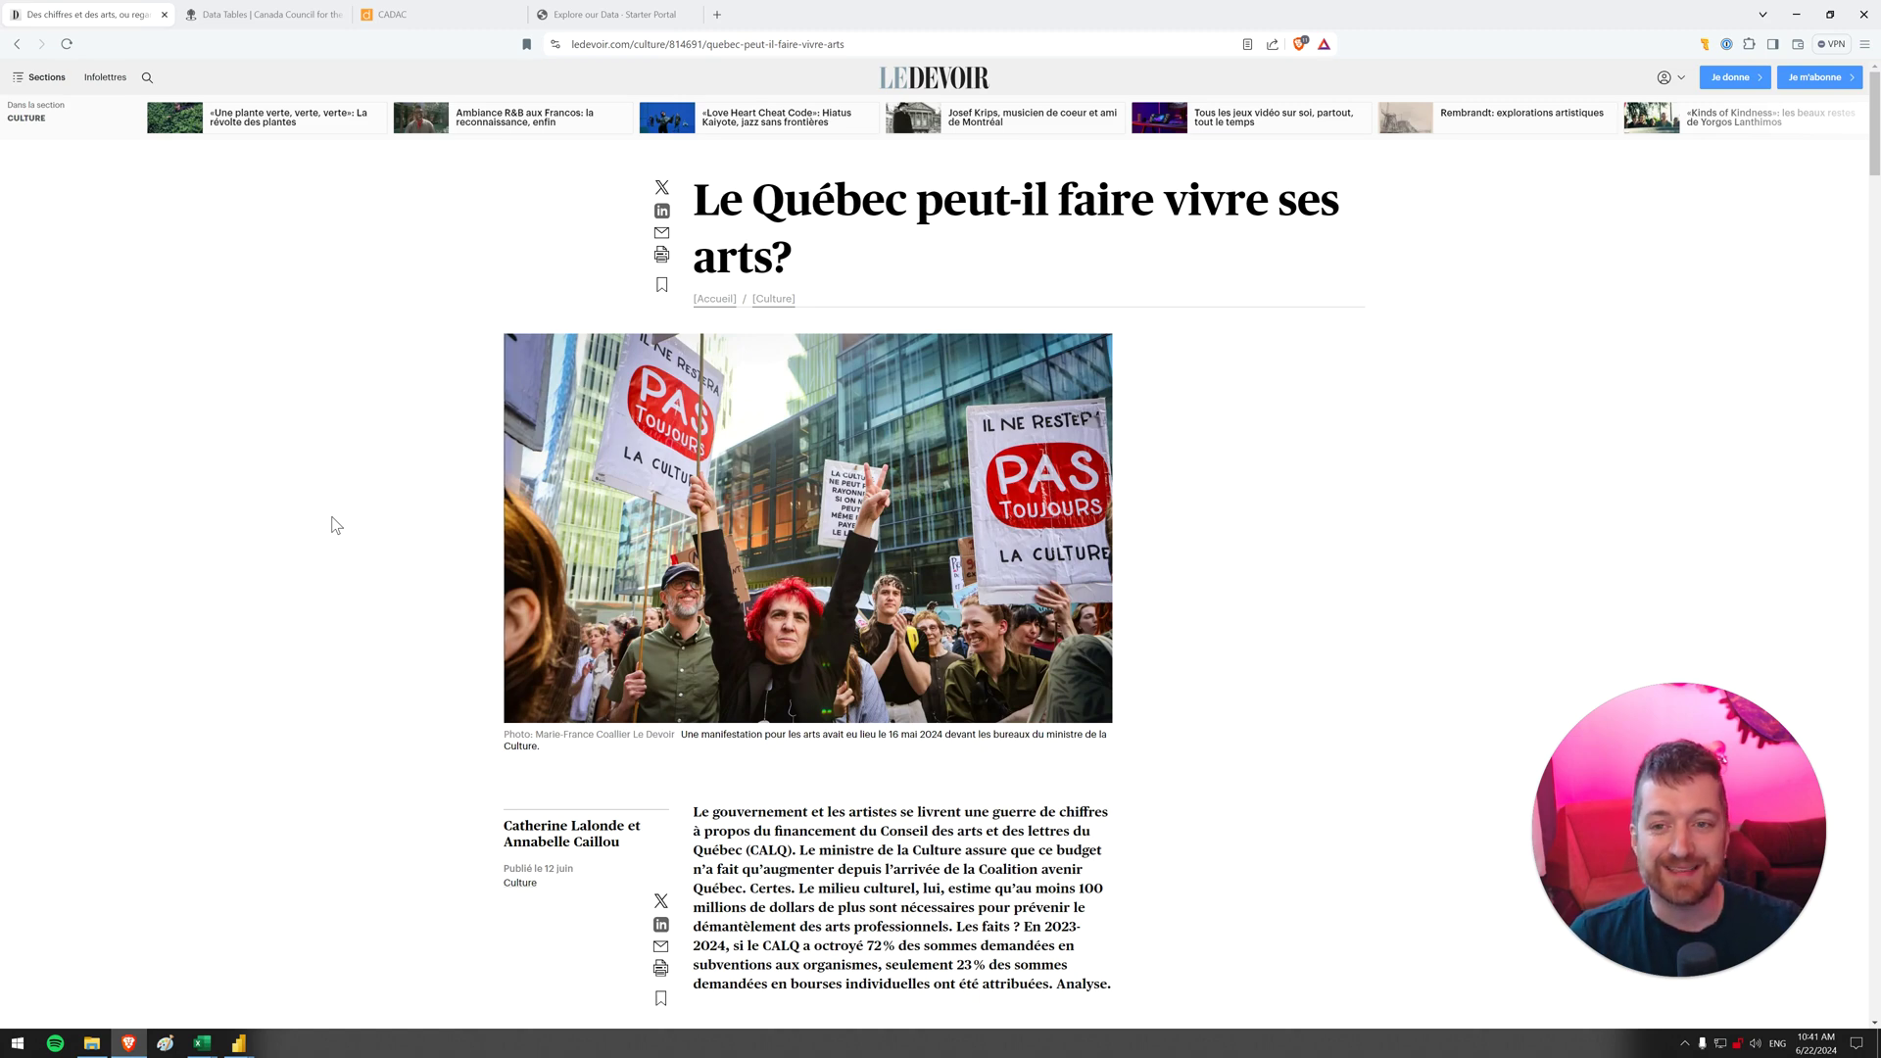
Read the Le Devoir article's opening and its charts of CALQ funding by year and by arts sector
scroll(336, 568, down, 5)
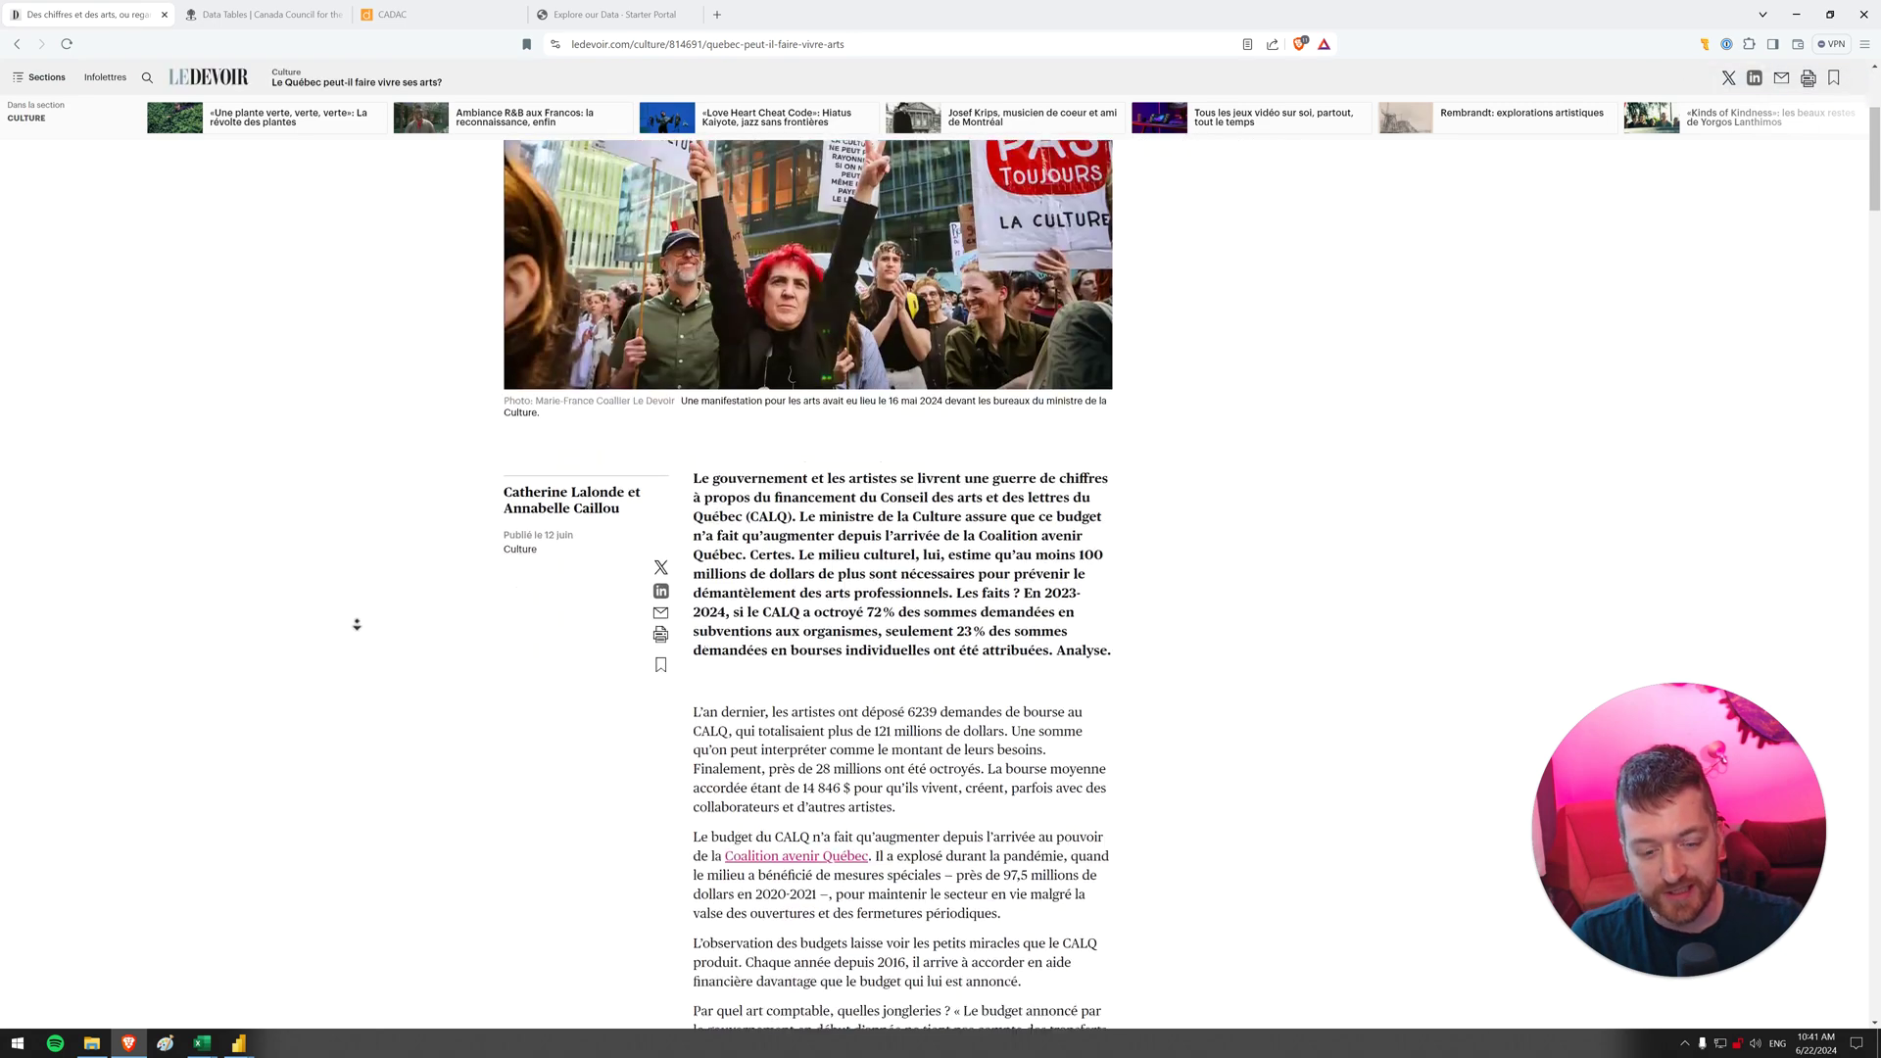
scroll(364, 618, down, 4)
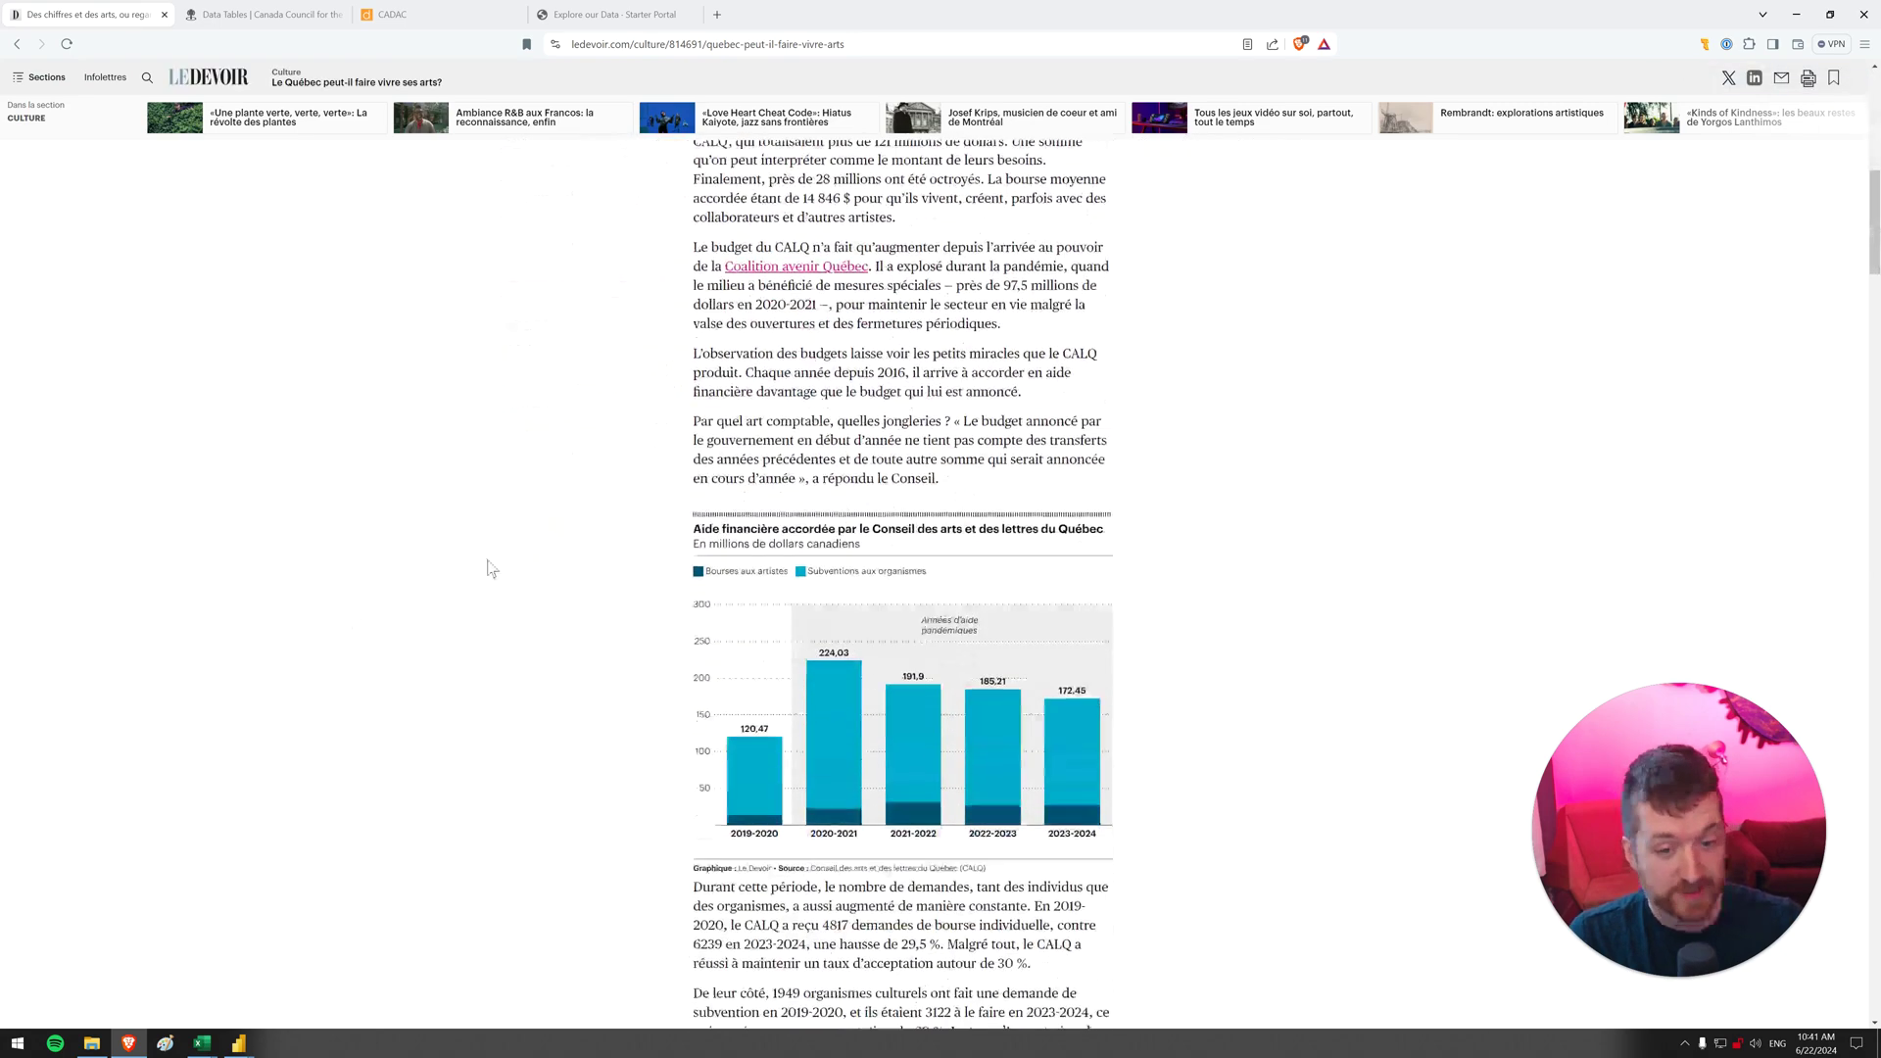
middle_click(502, 586)
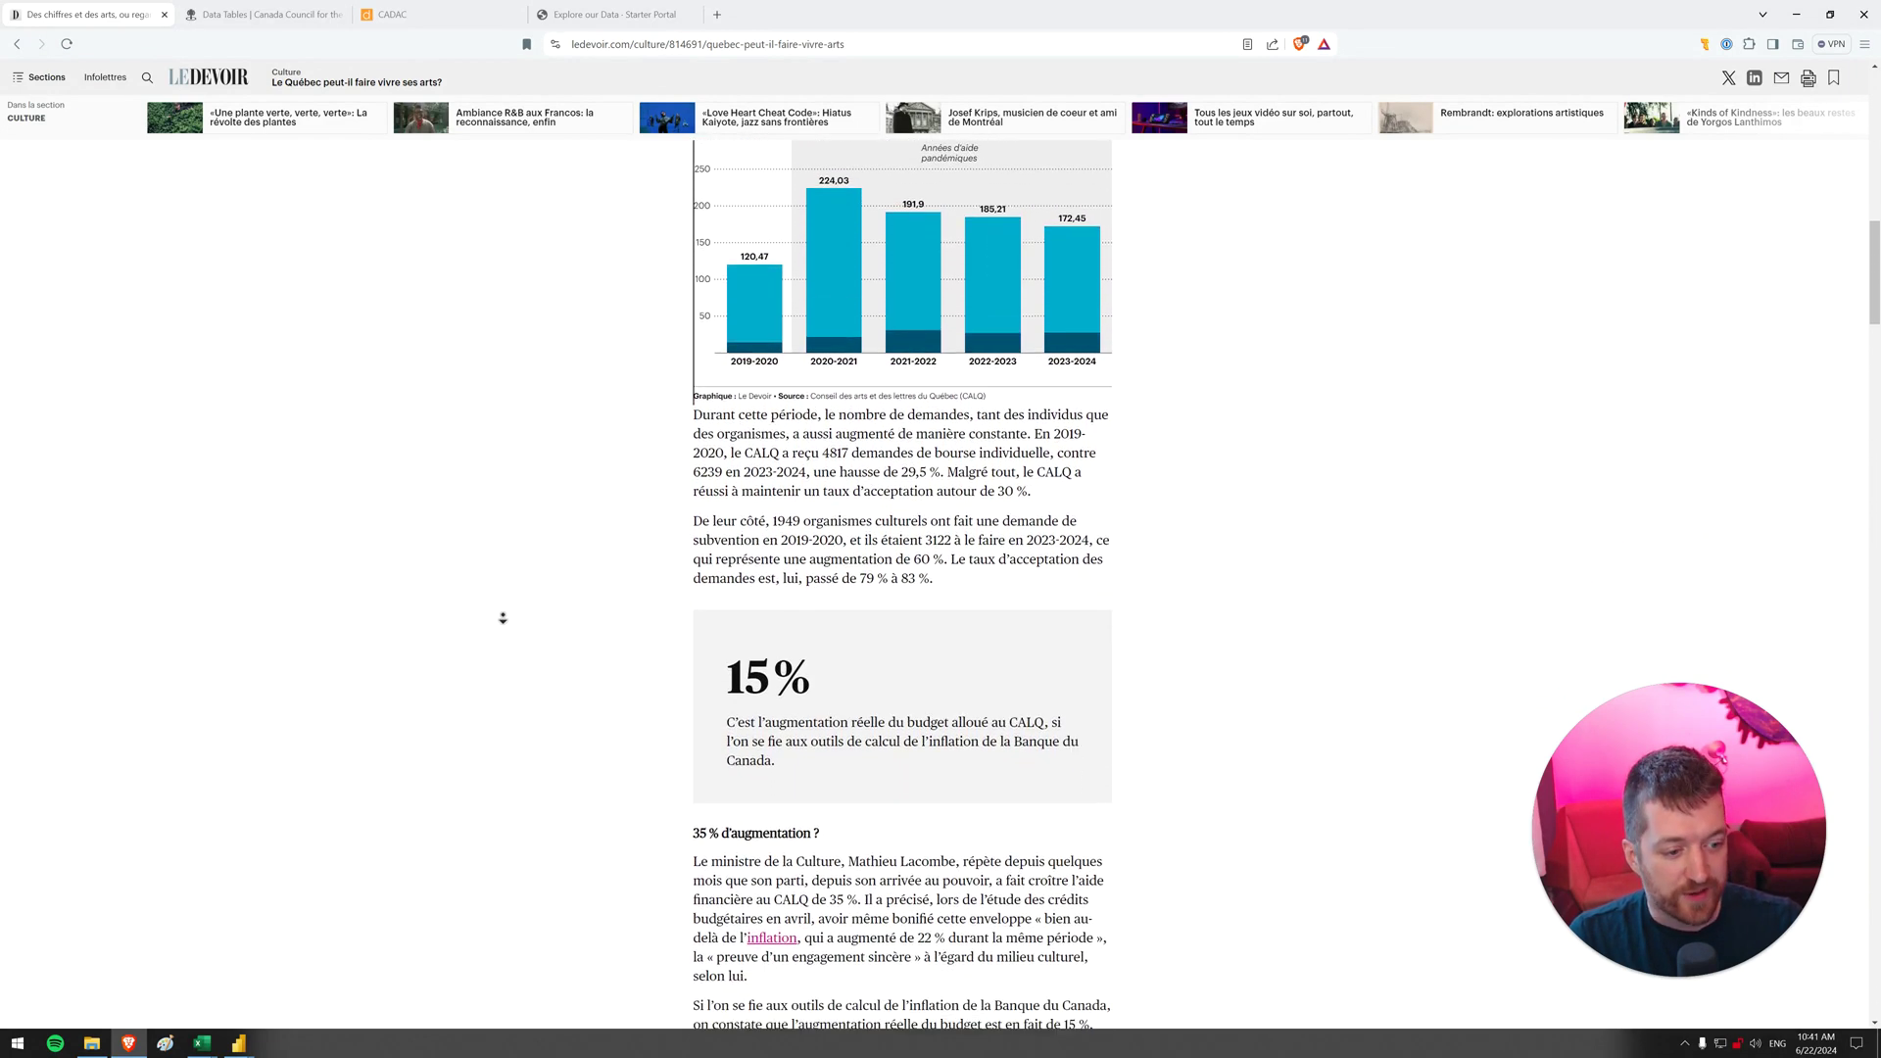
scroll(510, 604, down, 4)
middle_click(517, 610)
scroll(521, 604, down, 9)
scroll(529, 597, down, 3)
middle_click(526, 618)
scroll(525, 620, down, 1)
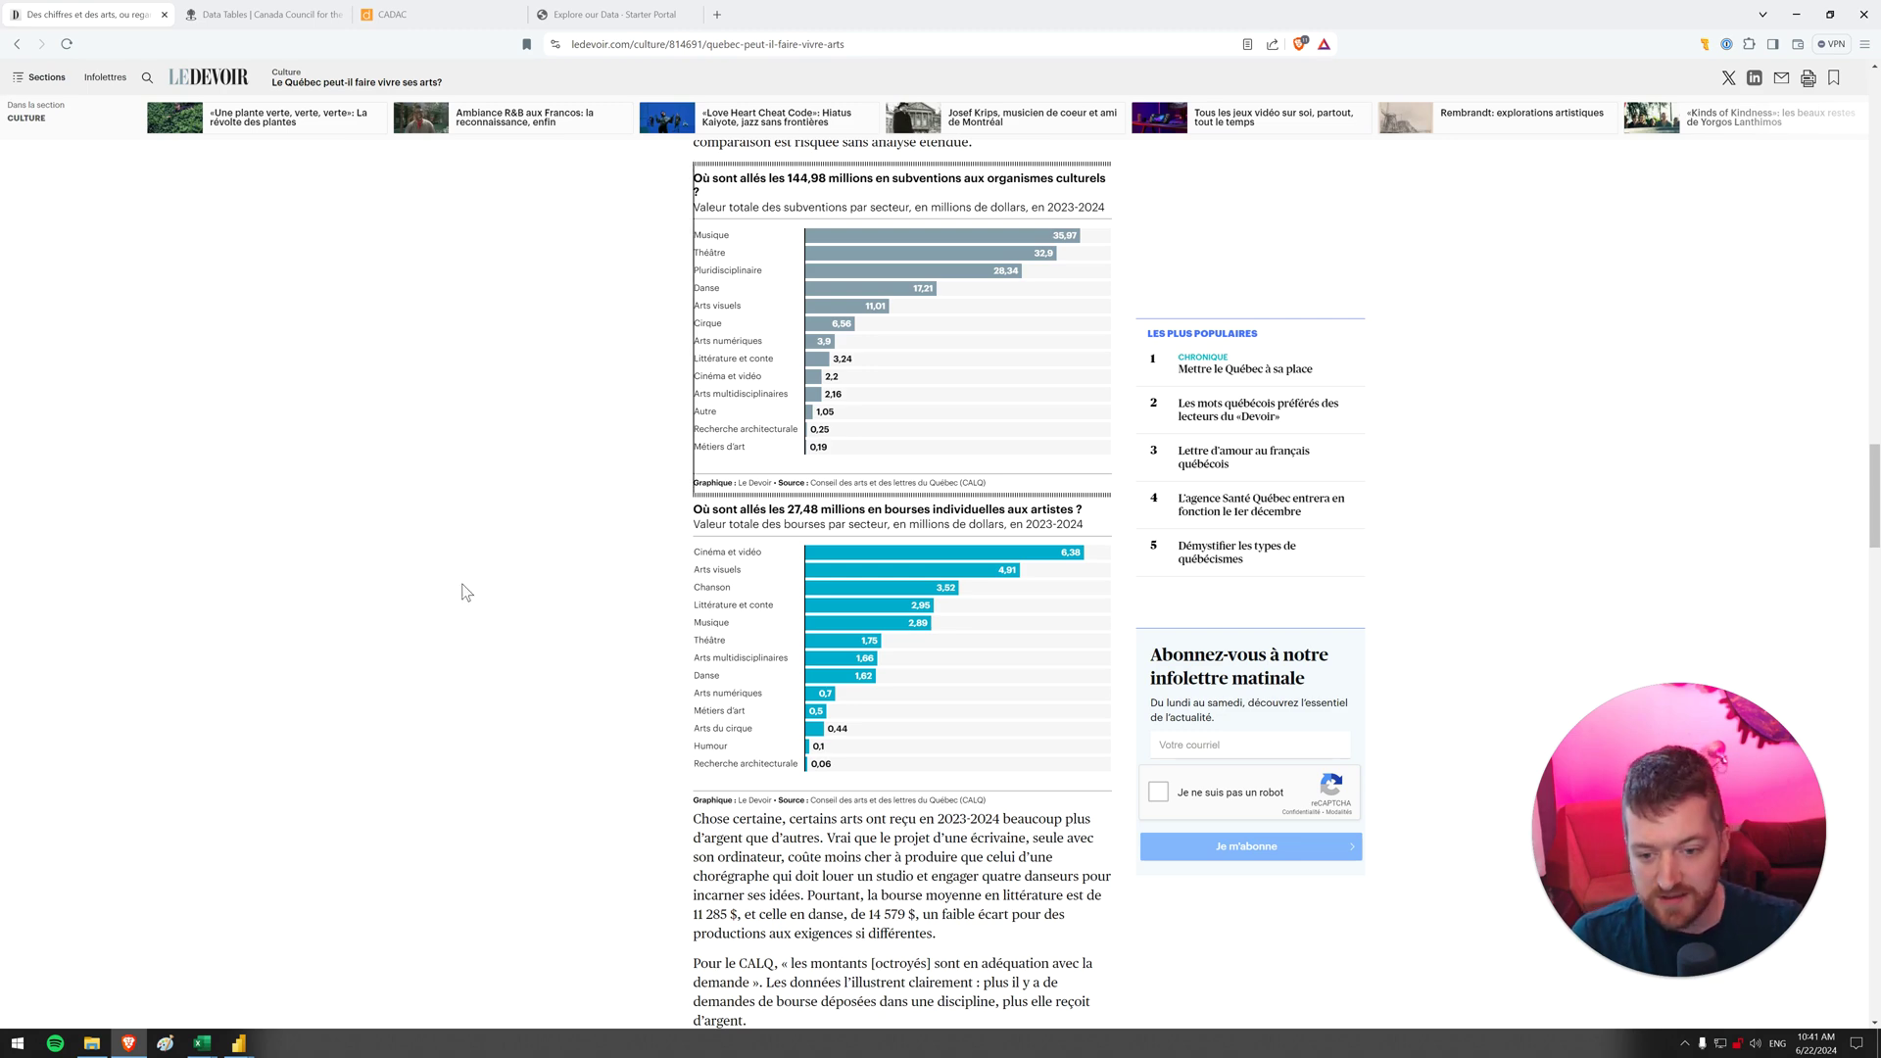
middle_click(526, 609)
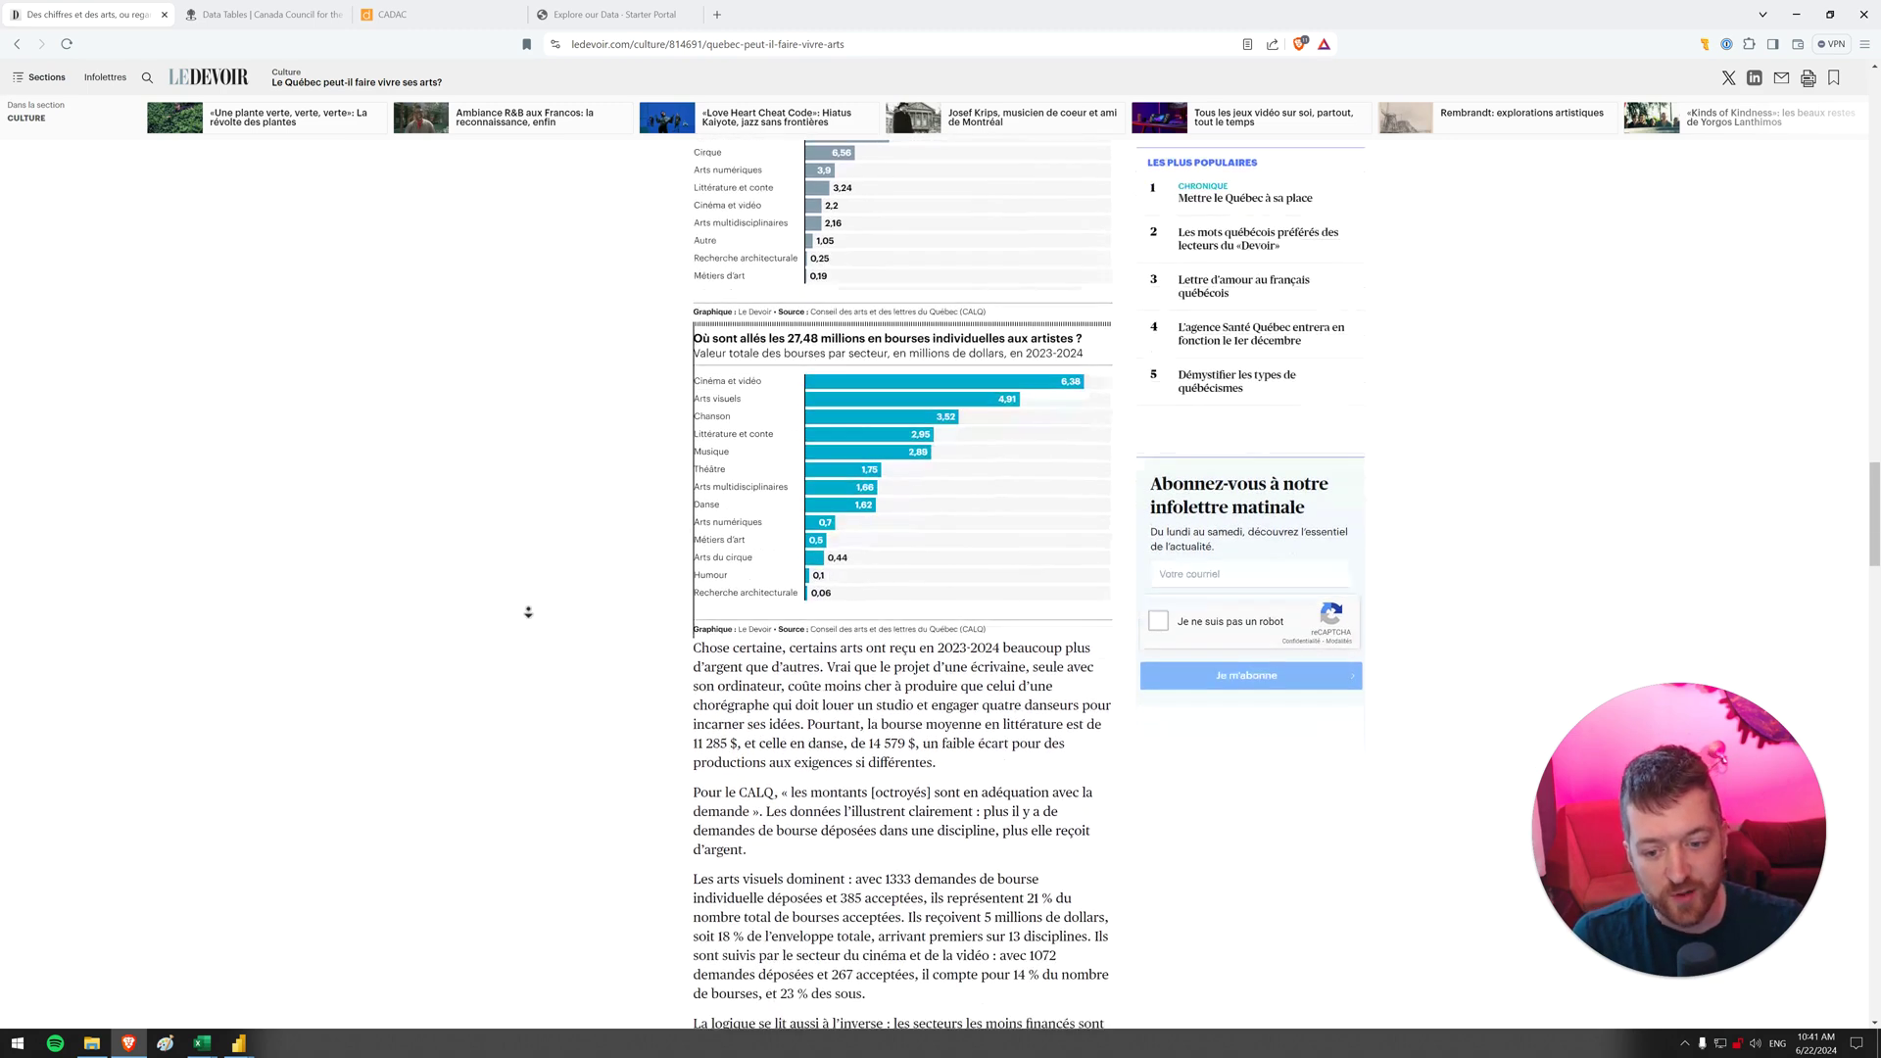
middle_click(529, 600)
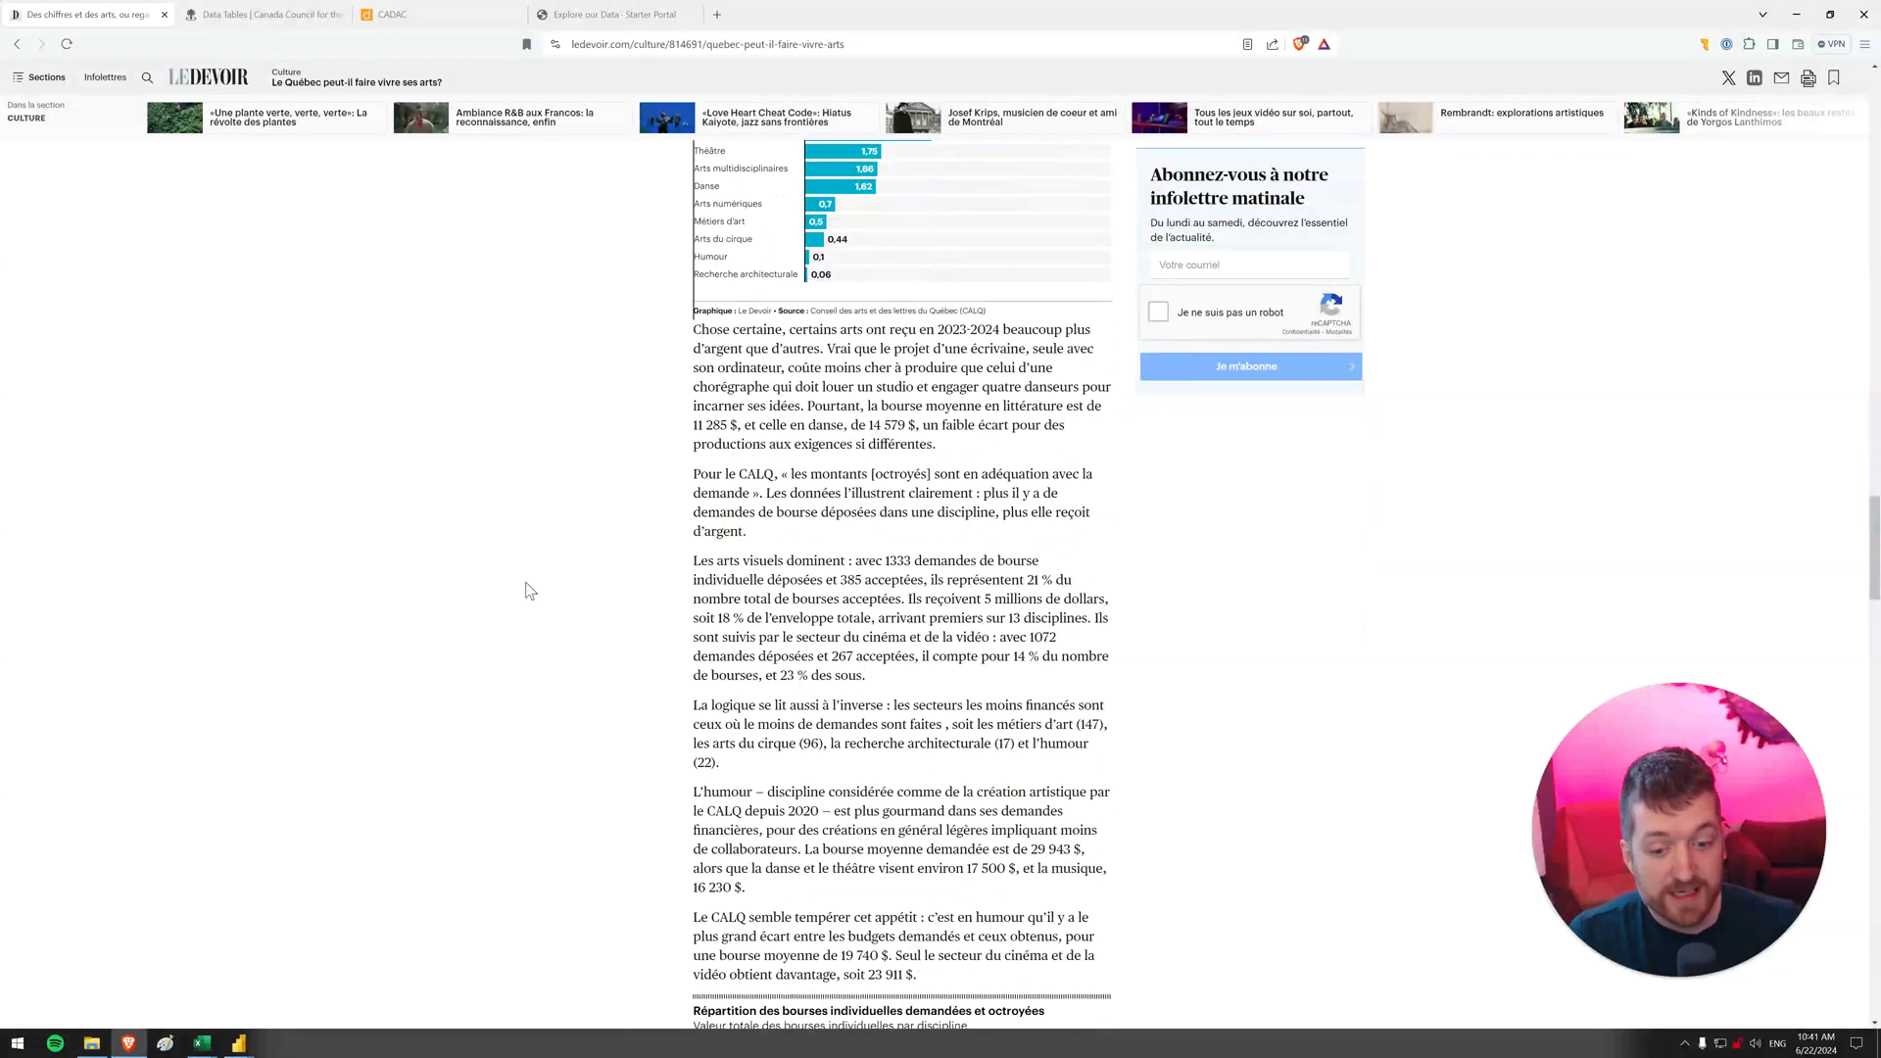
Examine the article's chart comparing individual grants requested and awarded per discipline, including its source note
scroll(529, 593, down, 7)
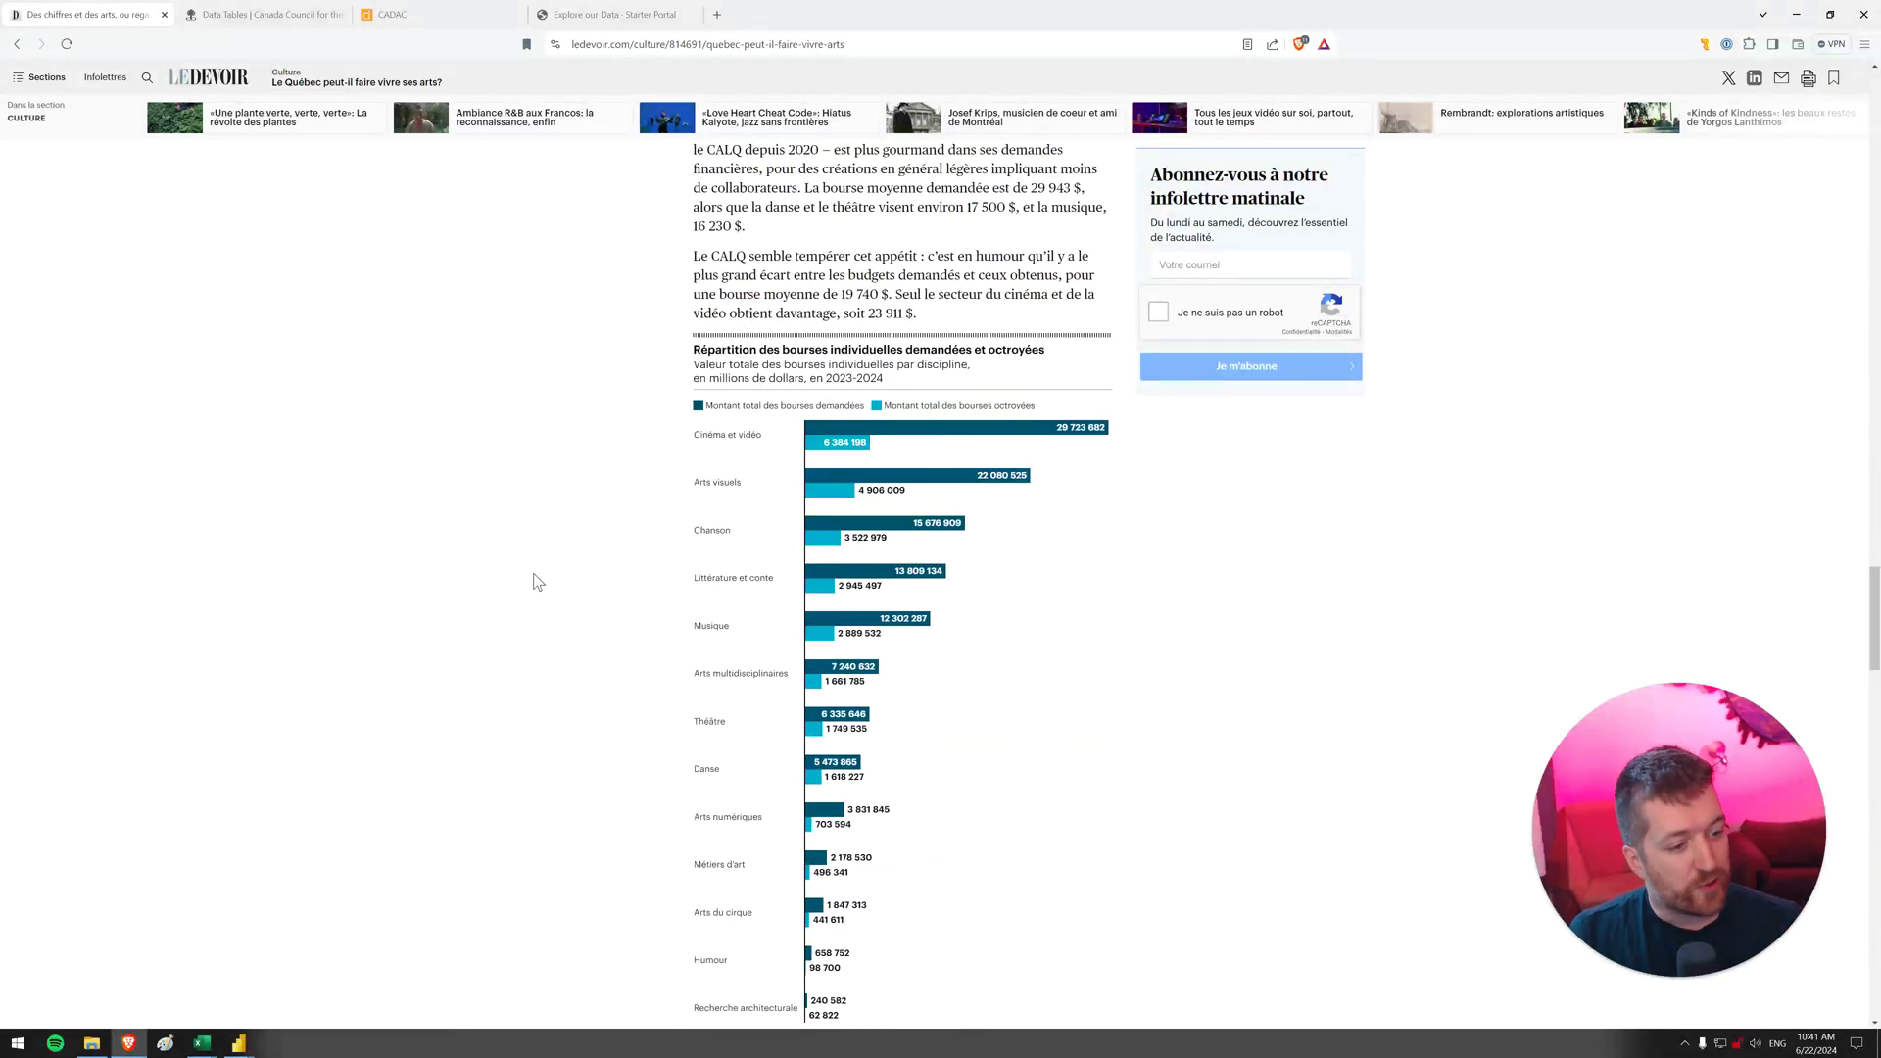
middle_click(557, 541)
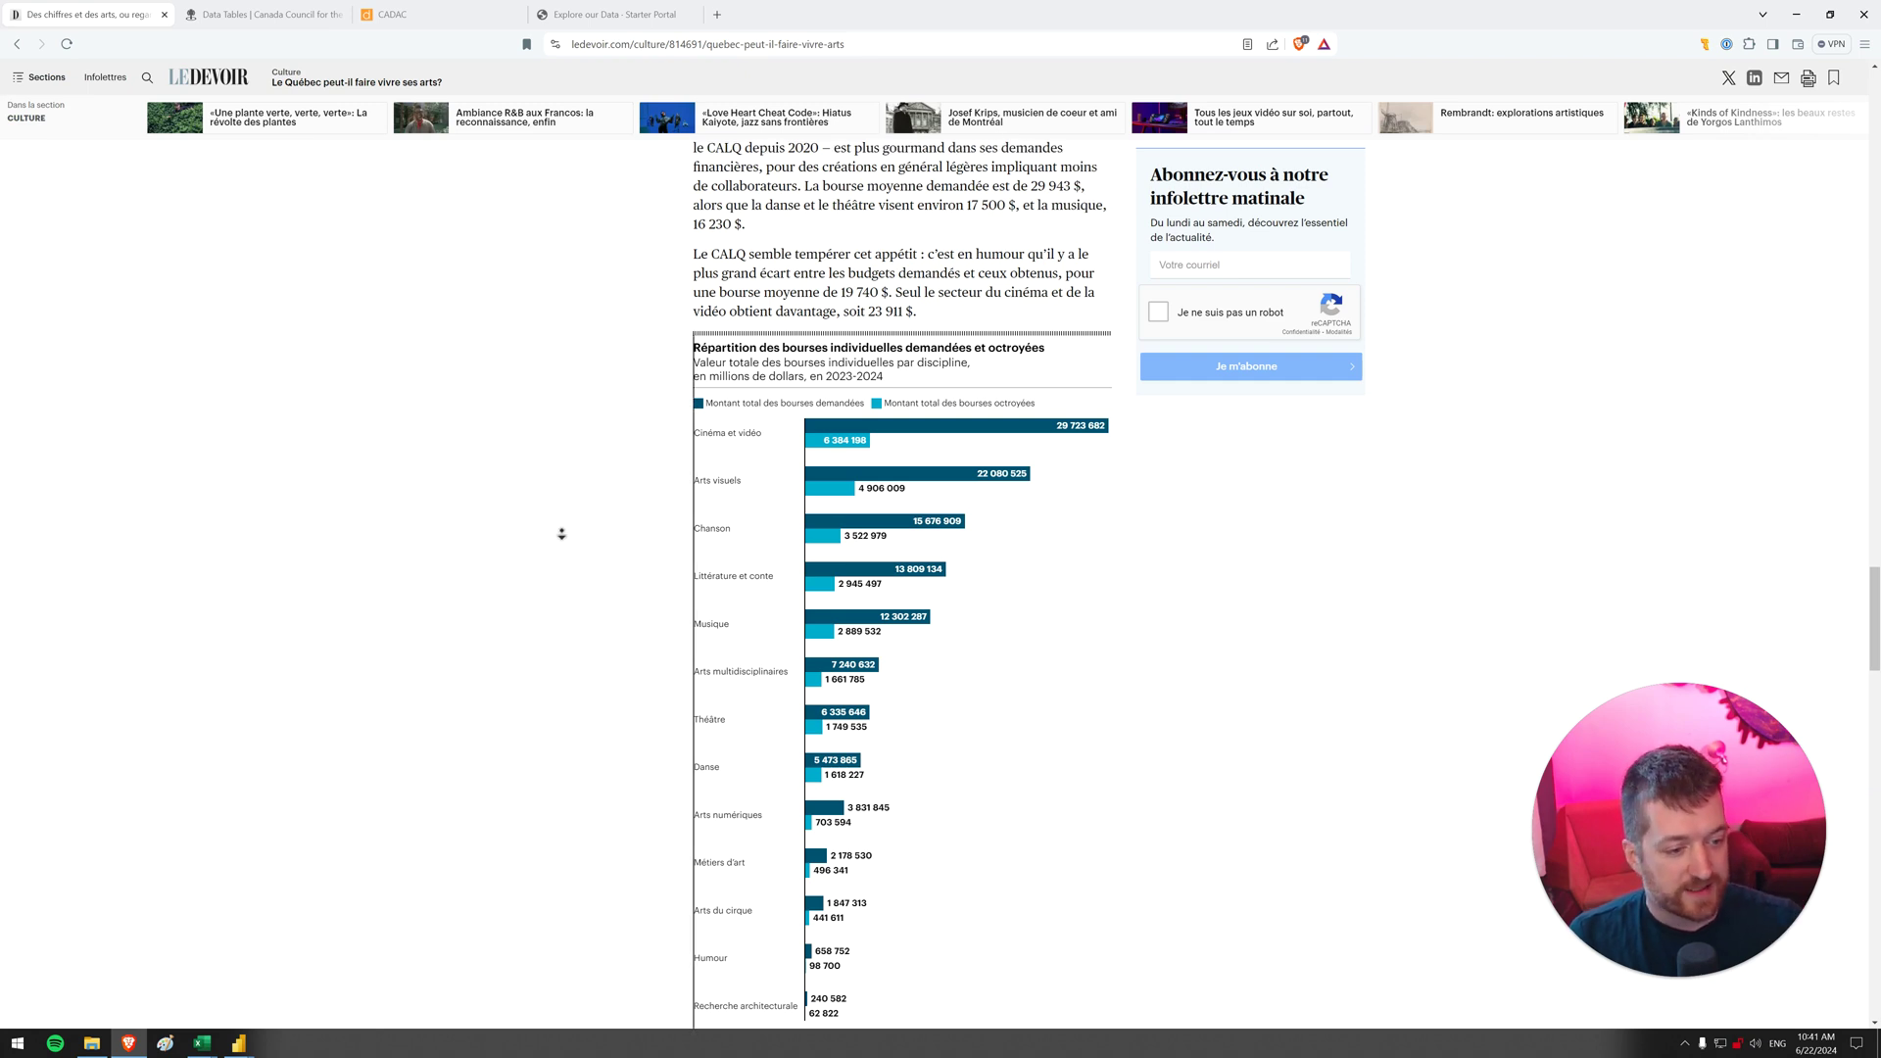
click(575, 537)
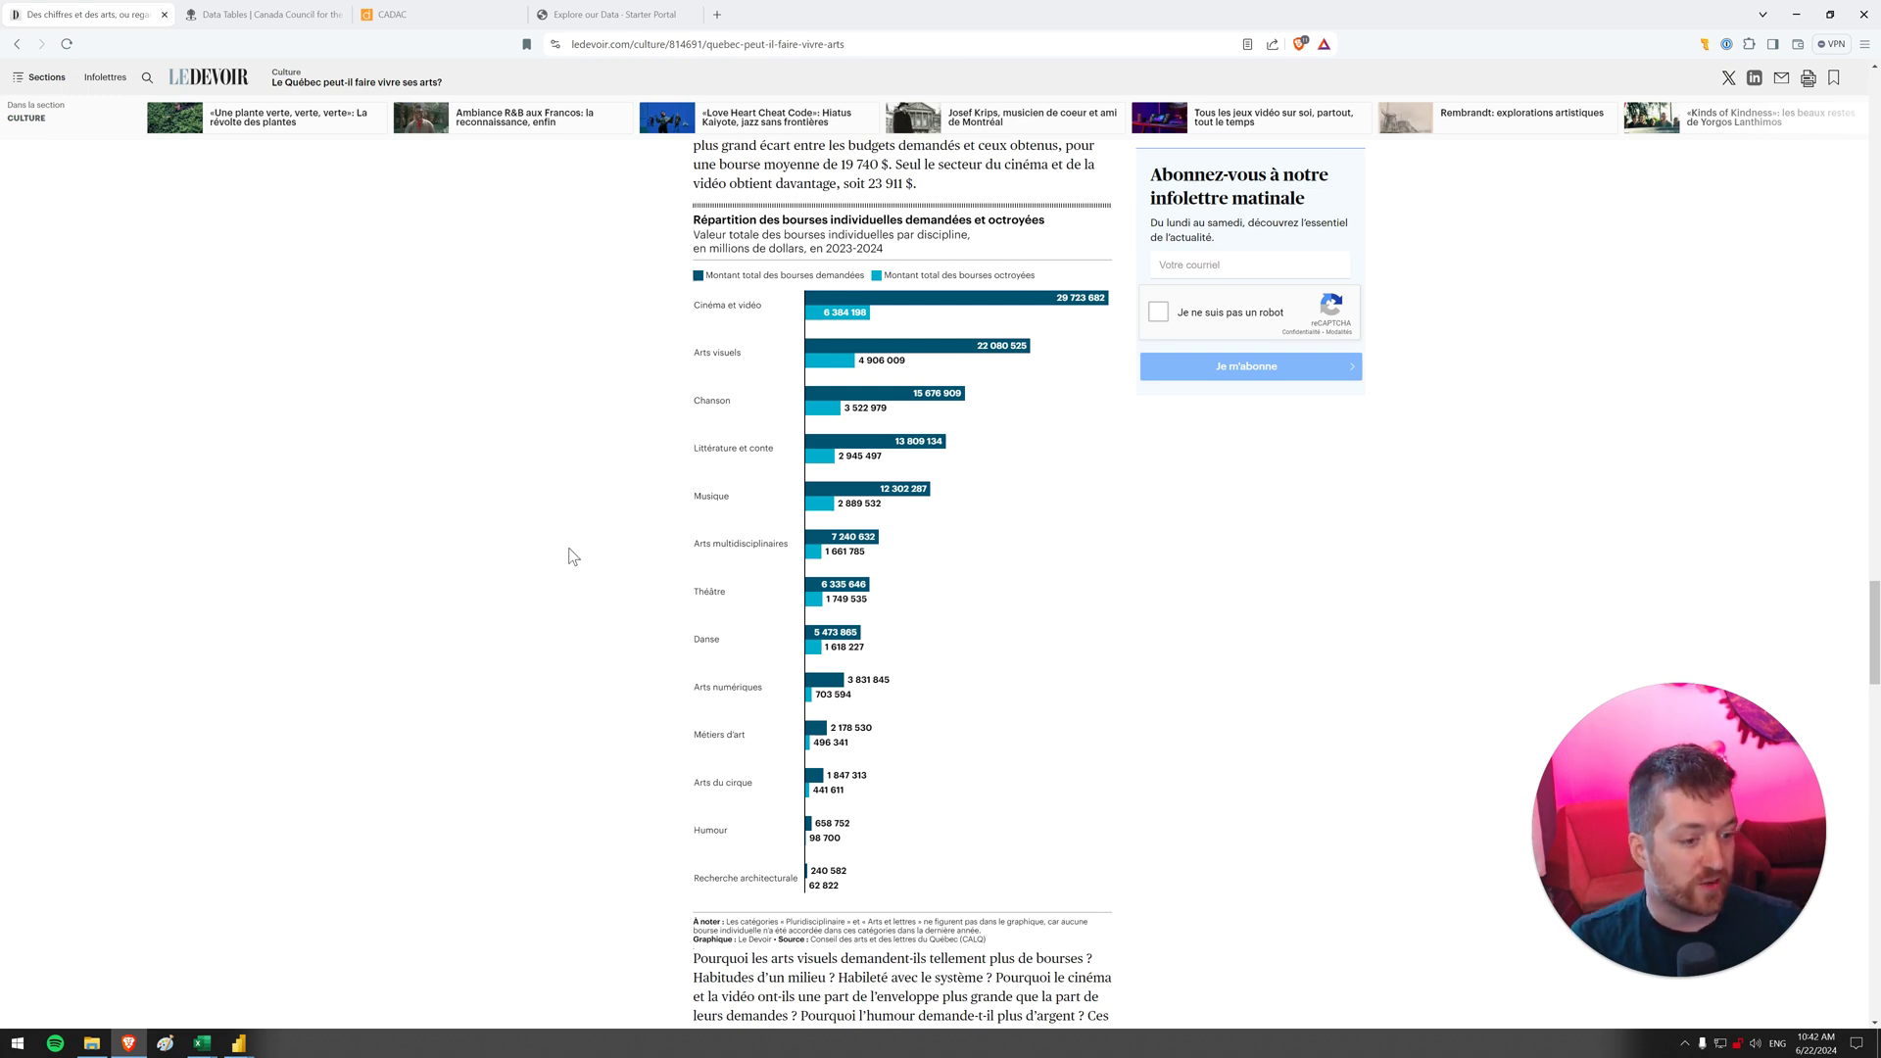
scroll(577, 549, down, 2)
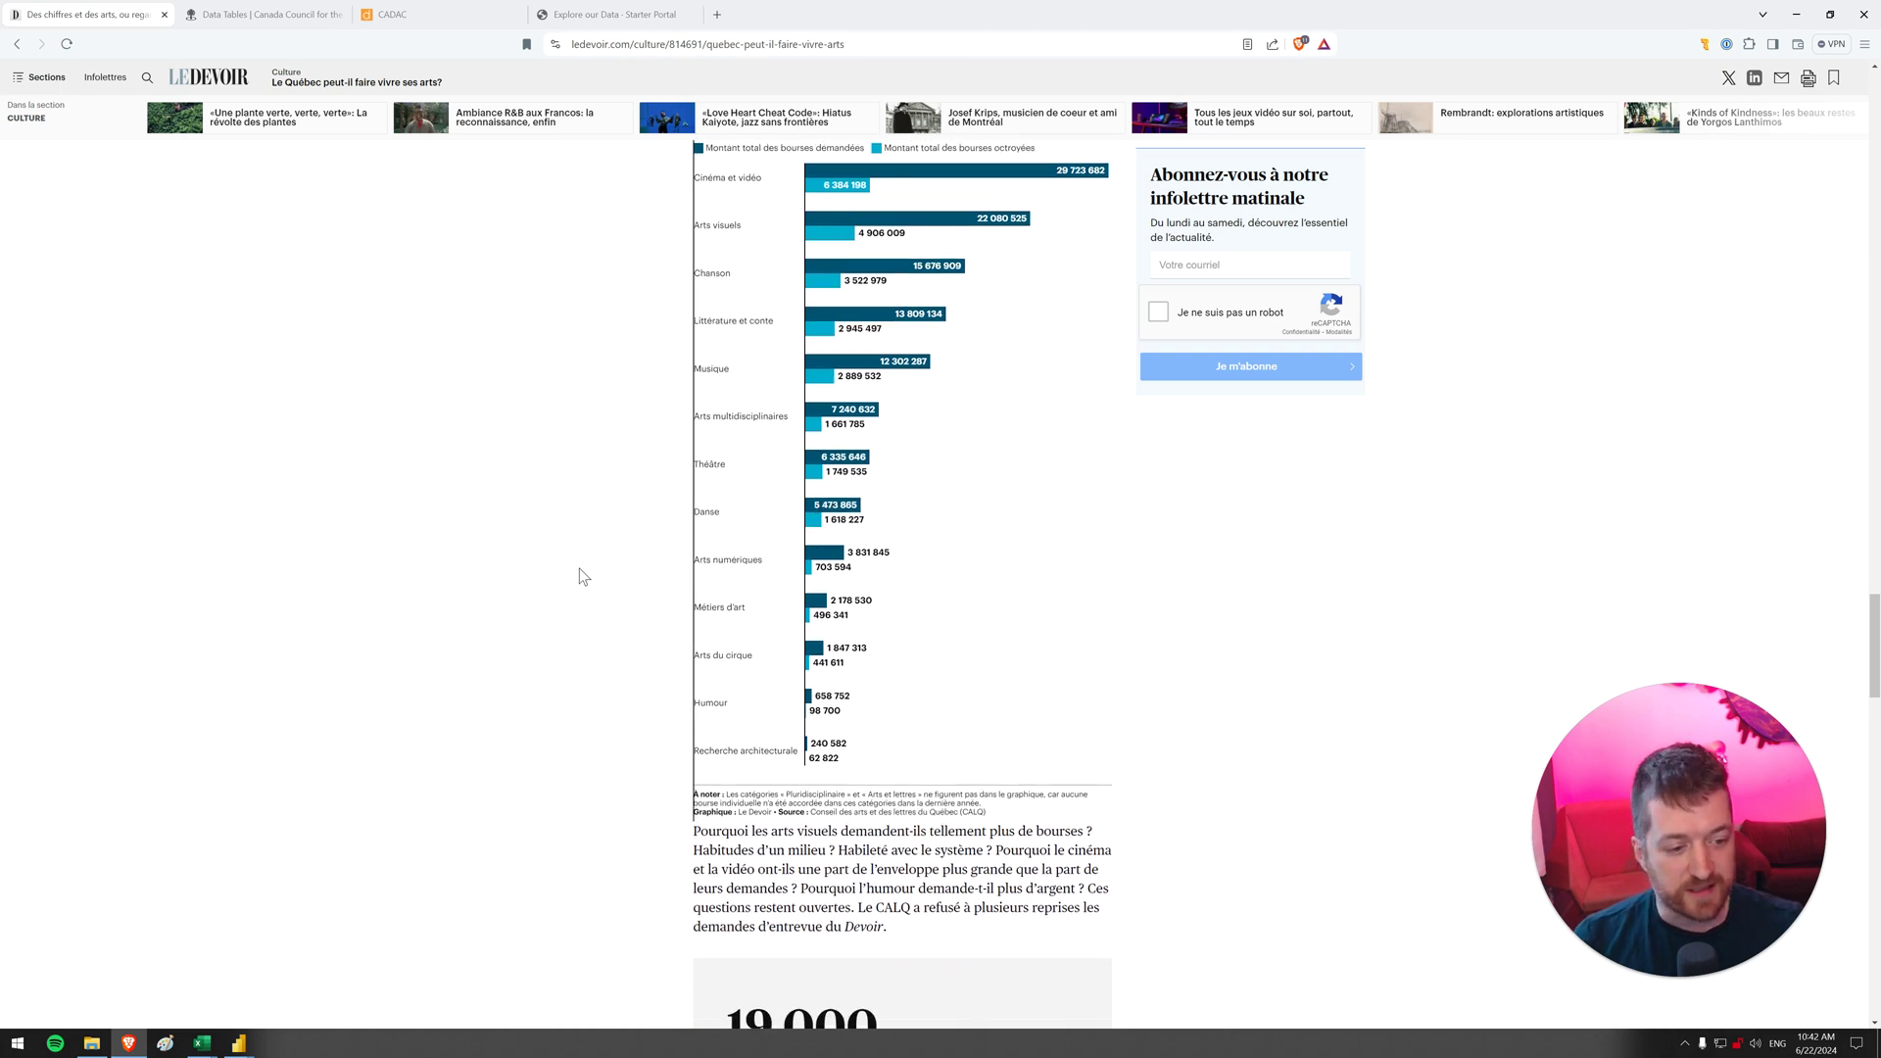
click(582, 552)
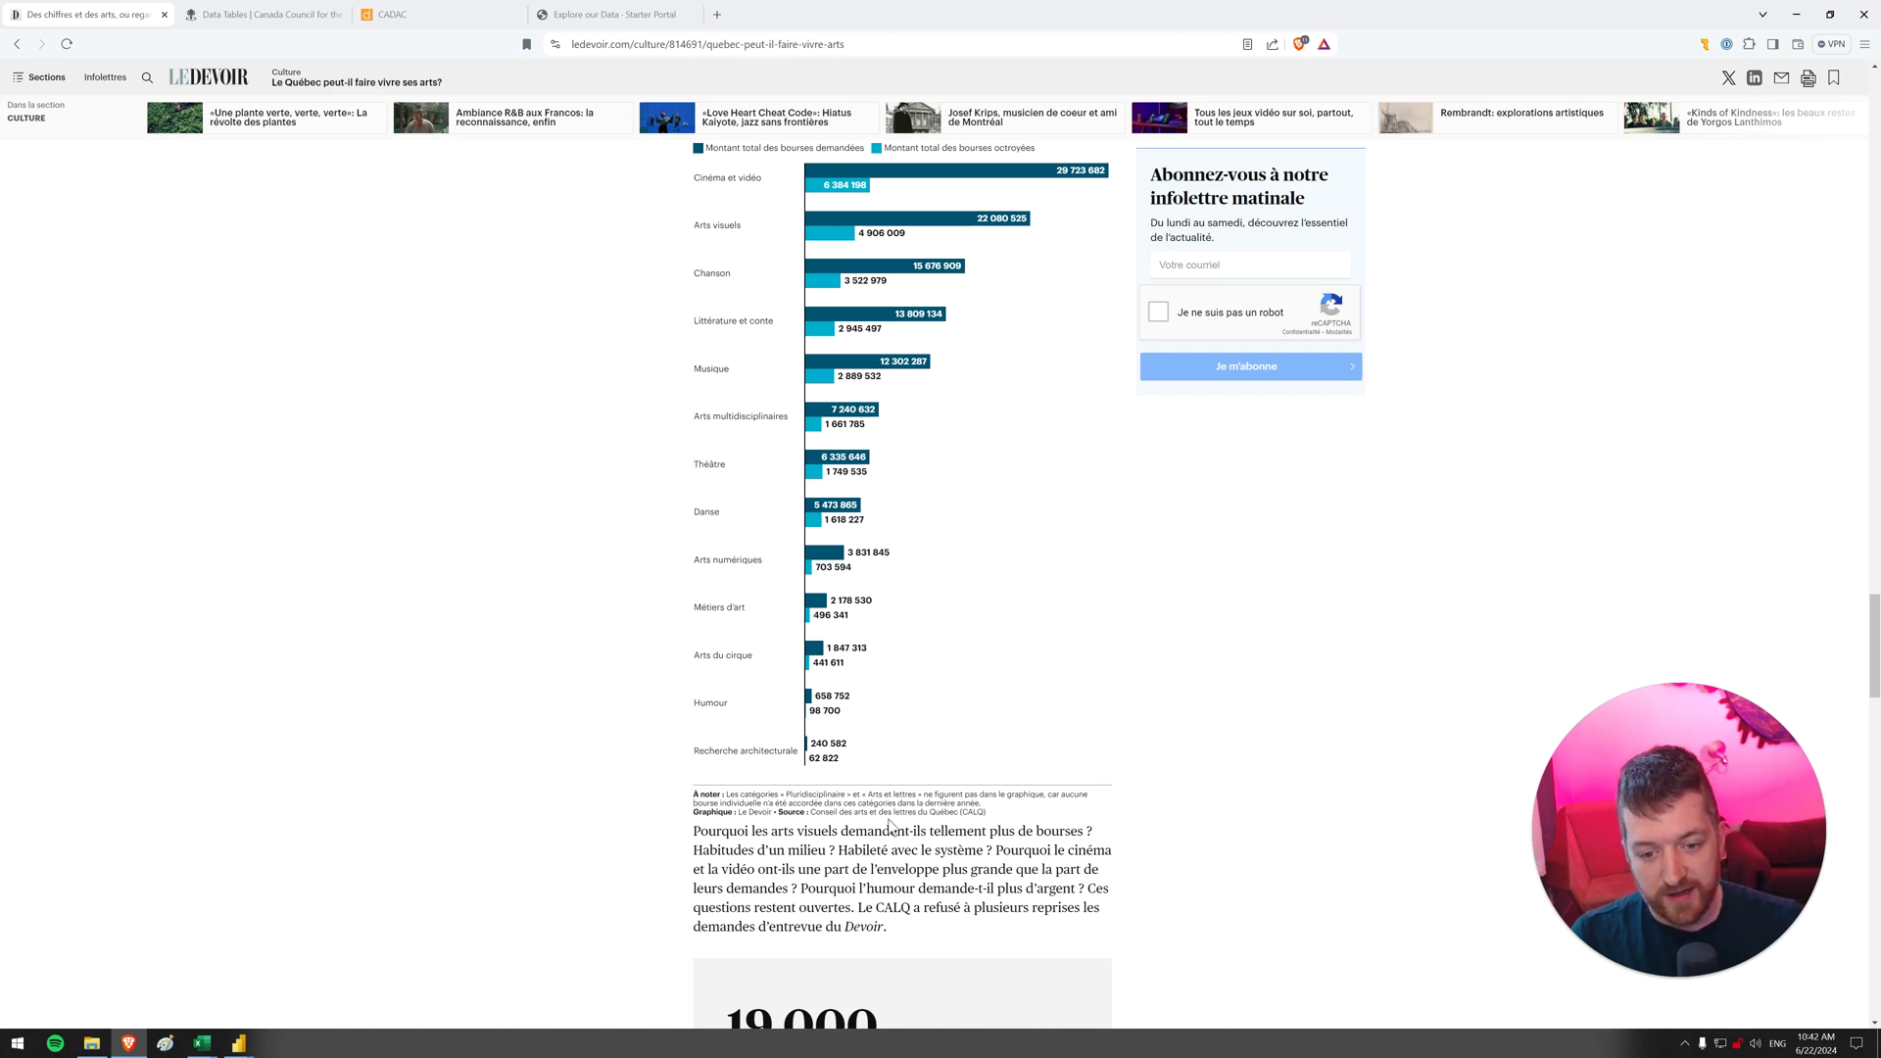
scroll(889, 819, down, 2)
double_click(887, 642)
click(849, 664)
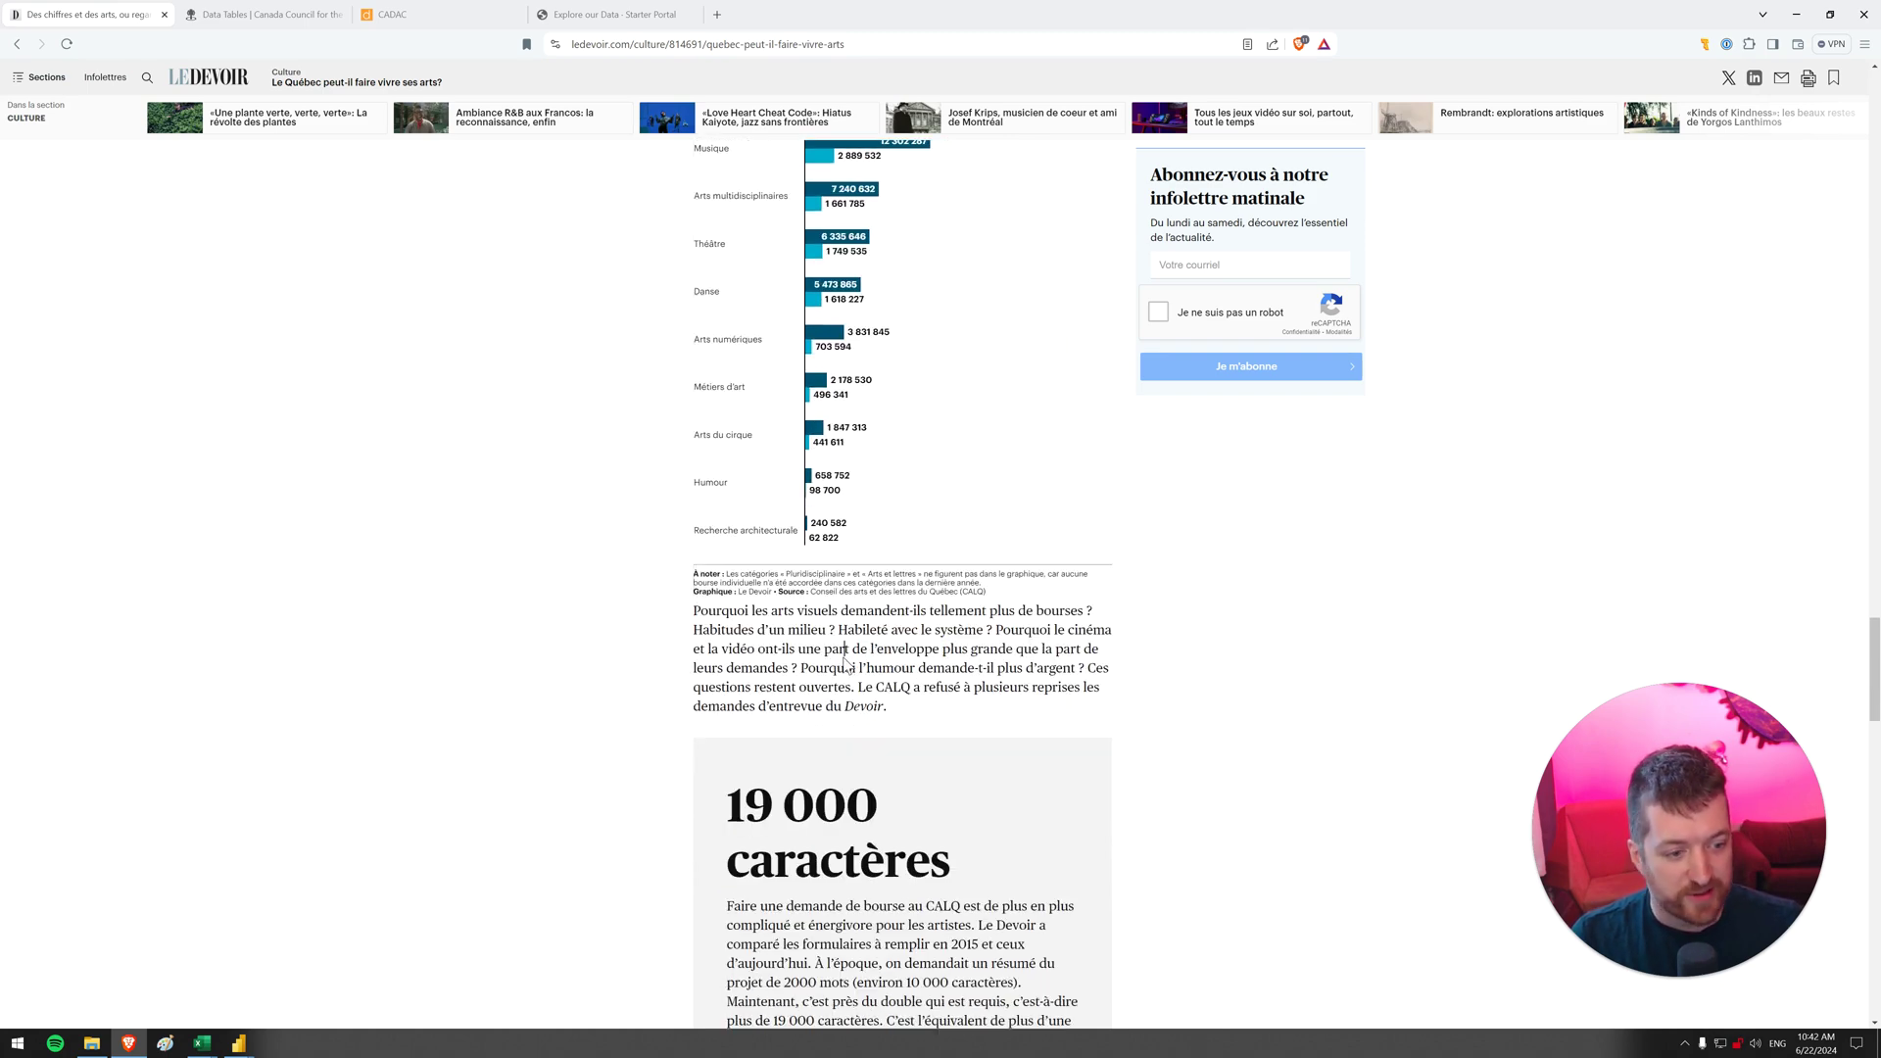
Read the article's "19 000 caractères" box and the breakdown of grants to cultural organizations by amount, and return to the headline
middle_click(531, 614)
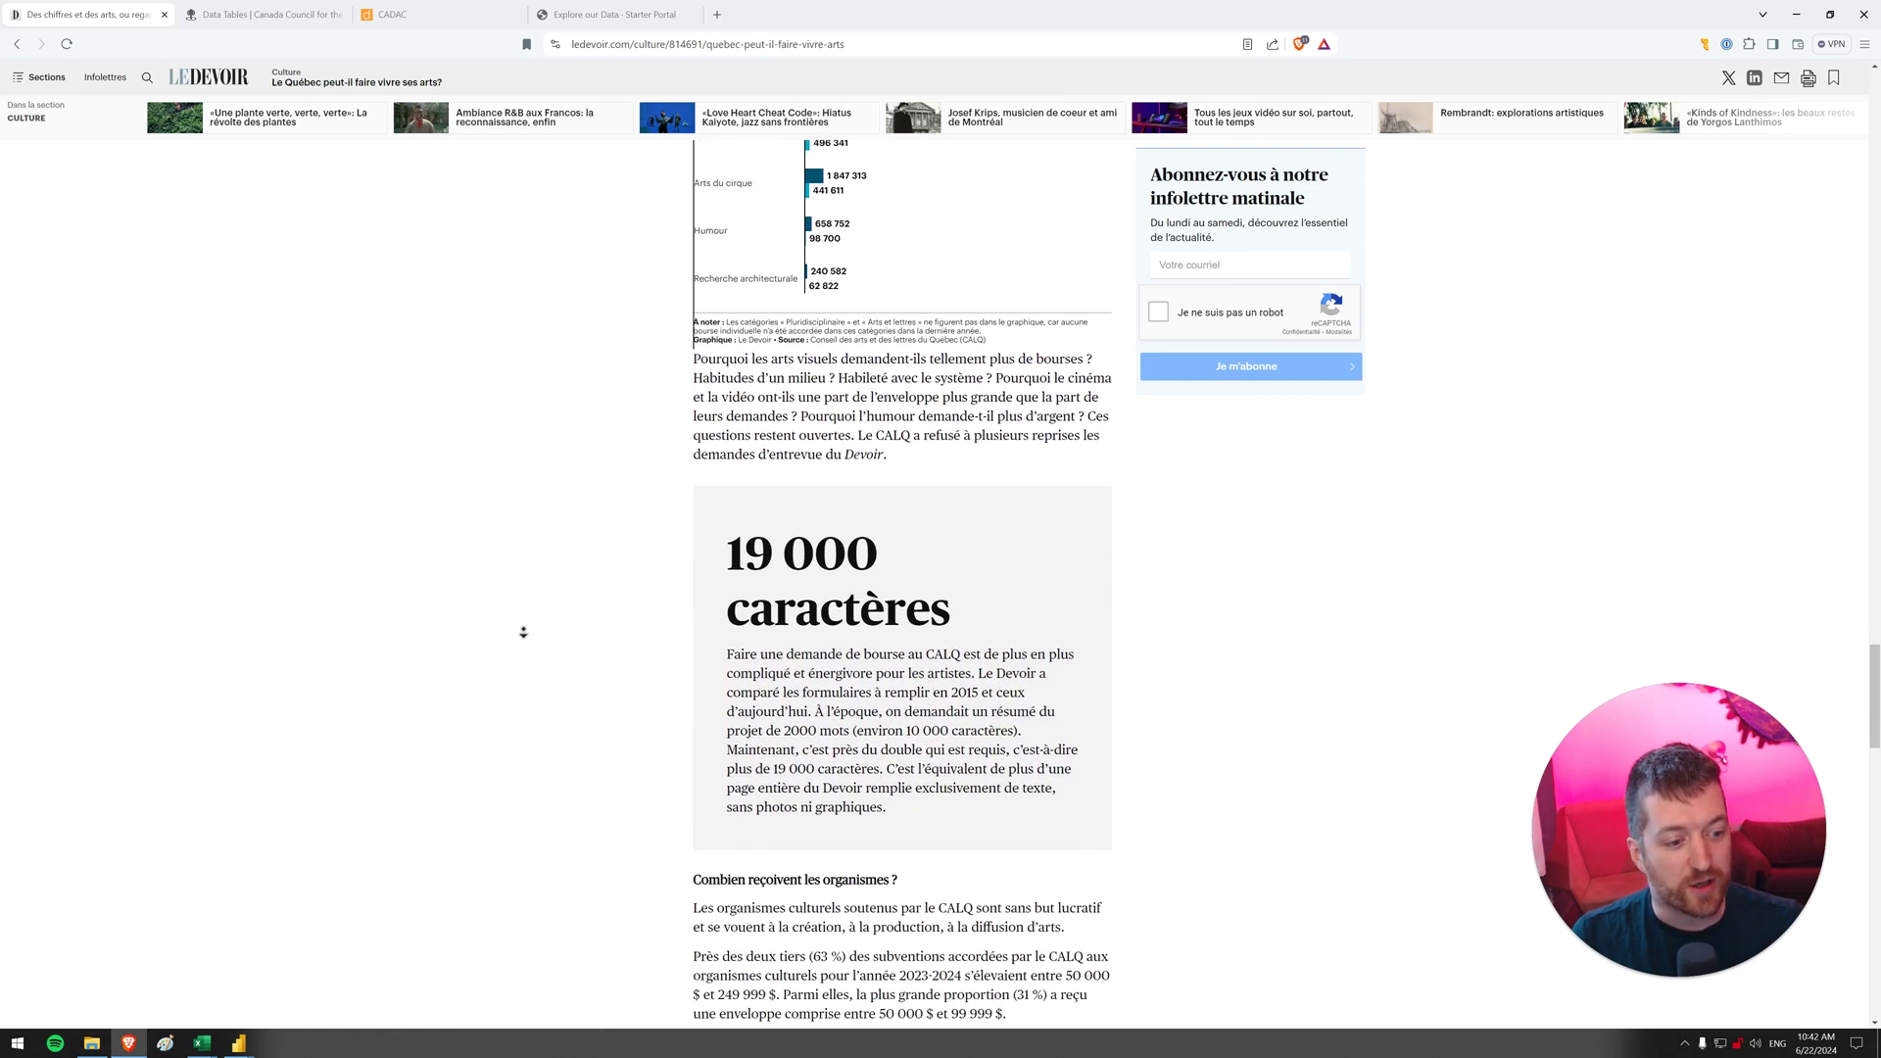
click(536, 629)
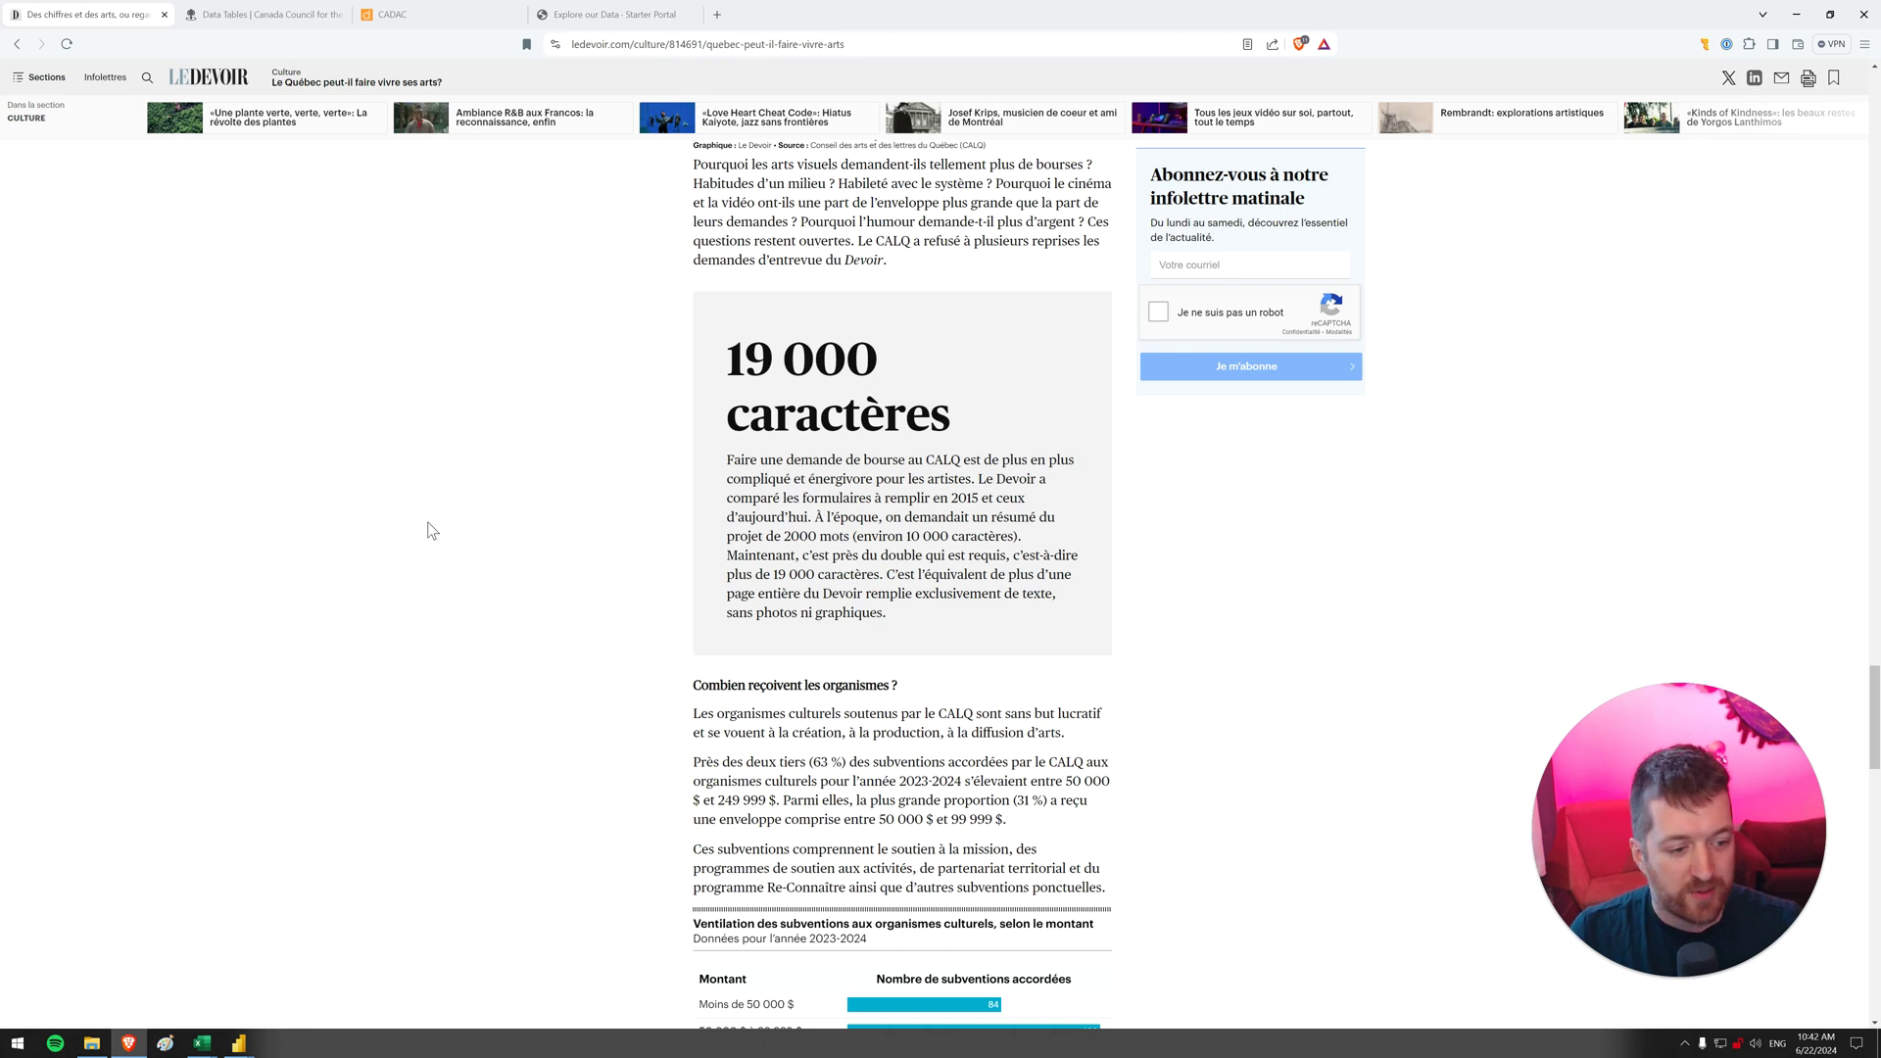
middle_click(535, 493)
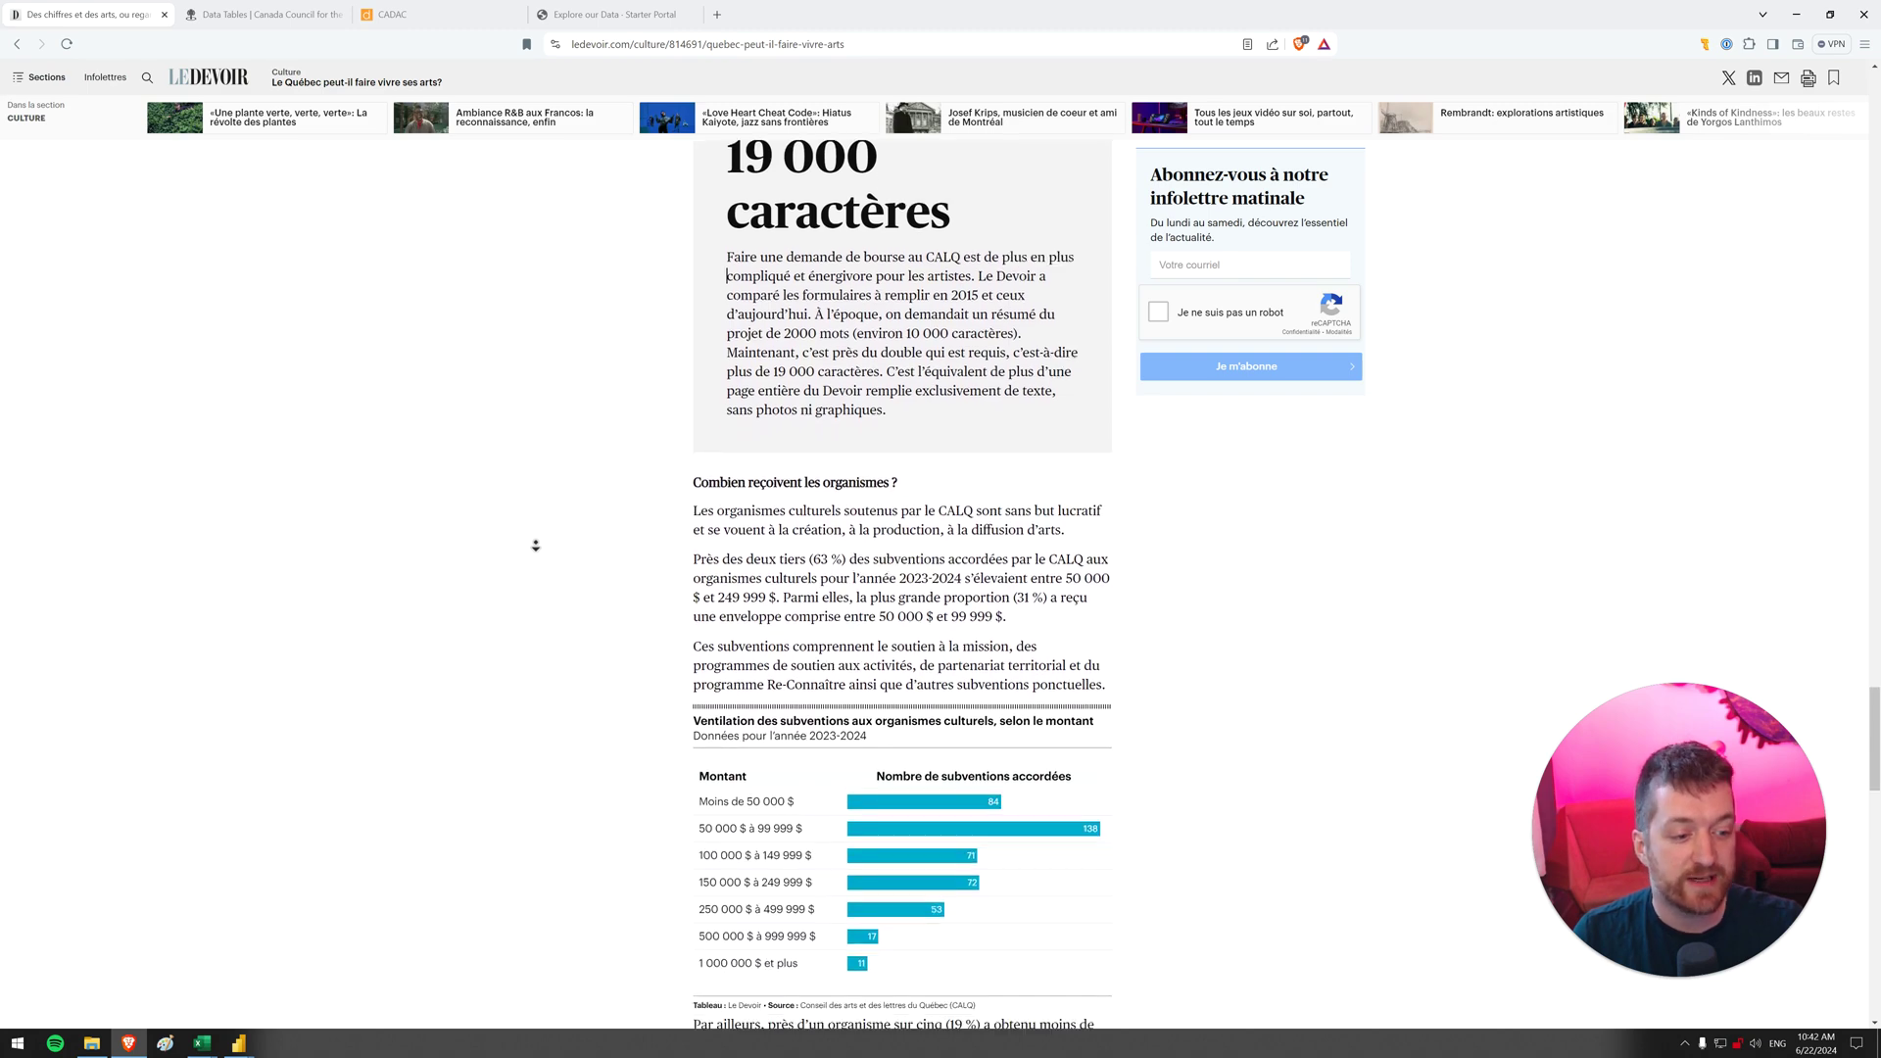
click(529, 537)
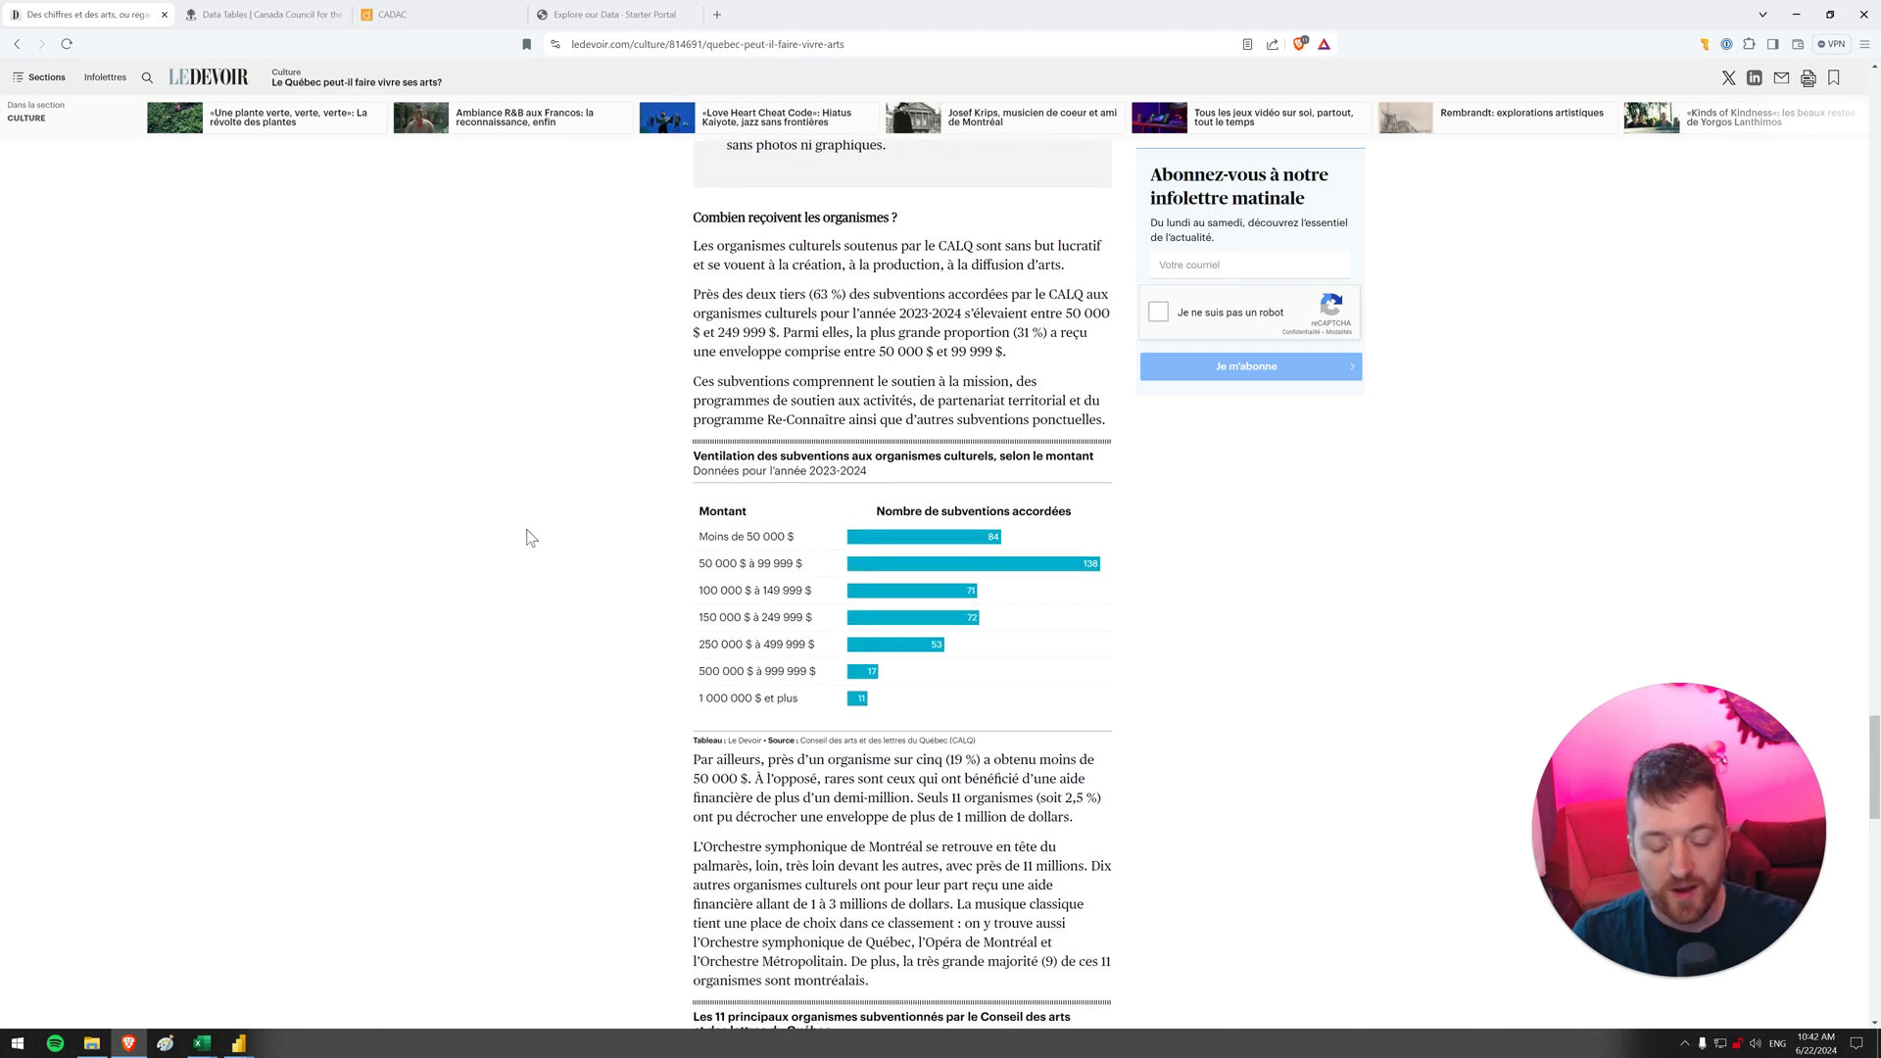
scroll(567, 579, up, 20)
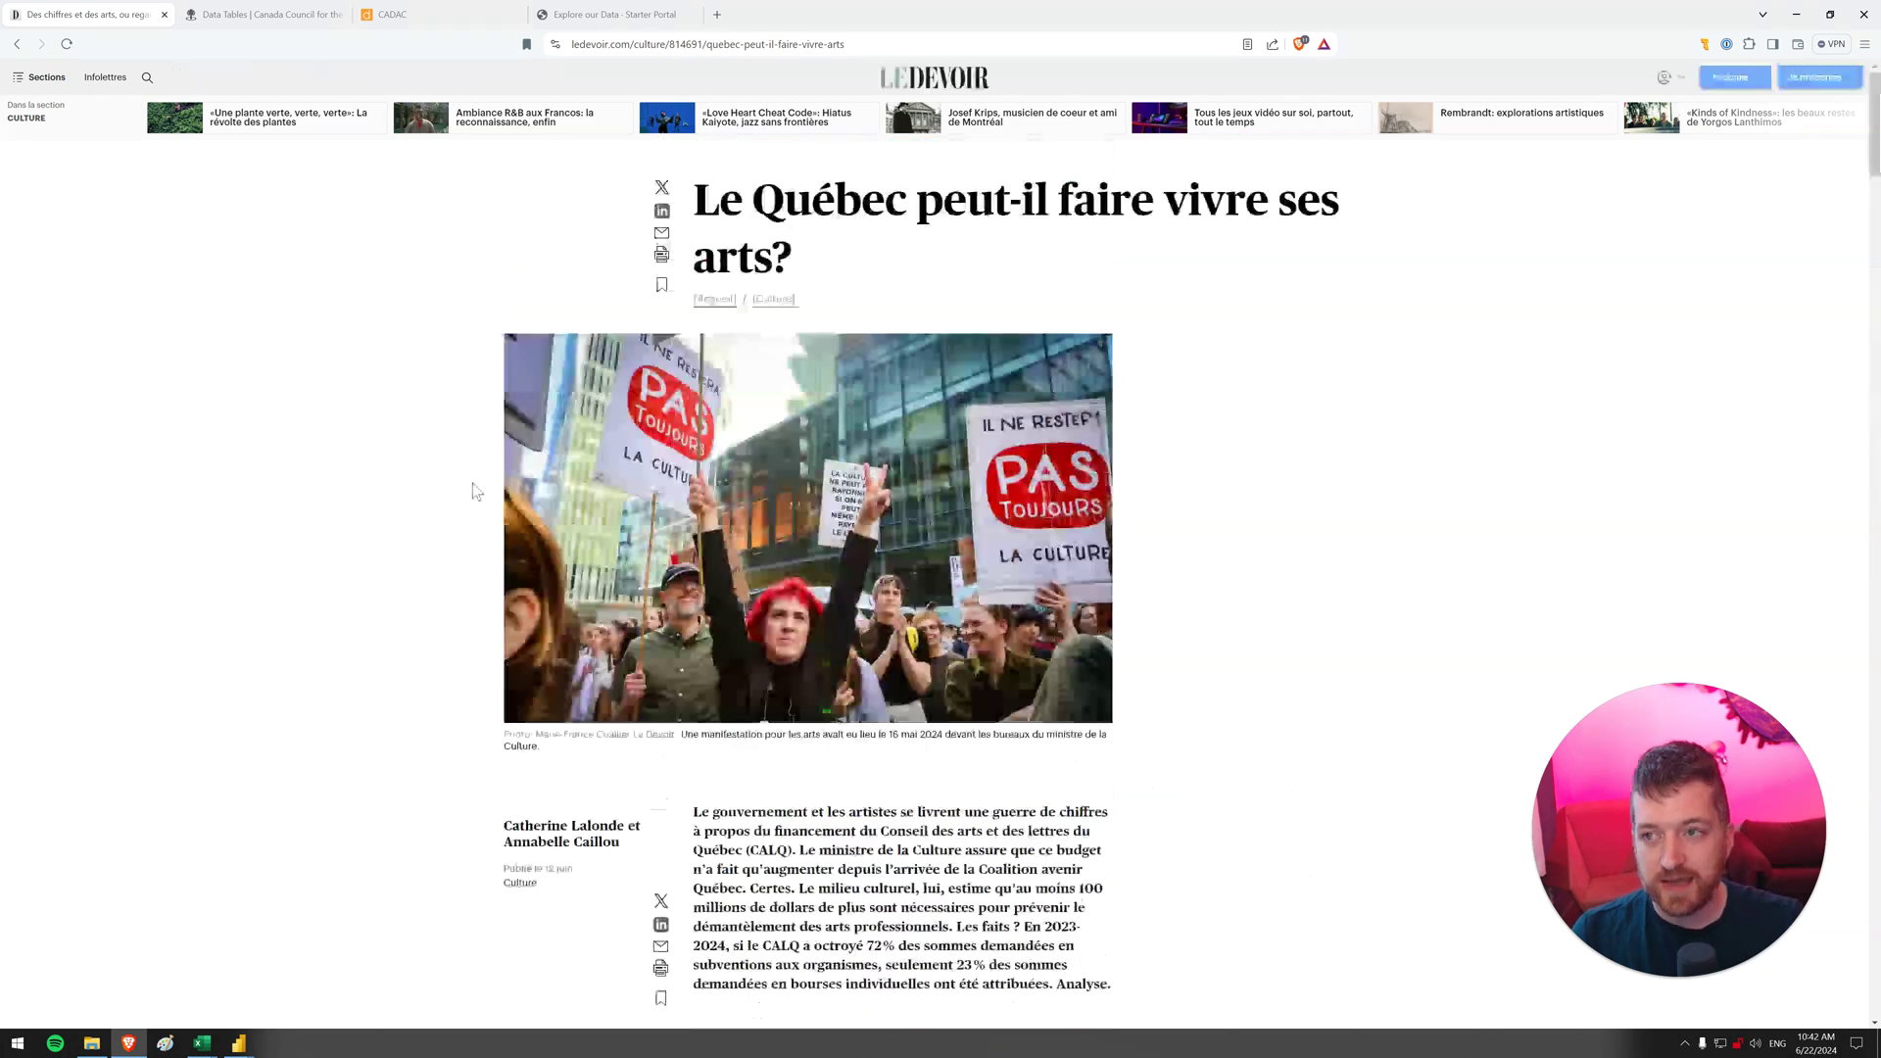
Review the CADAC paragraph on the Canada Council Data Tables page and the CADAC disclaimer for reports
click(252, 17)
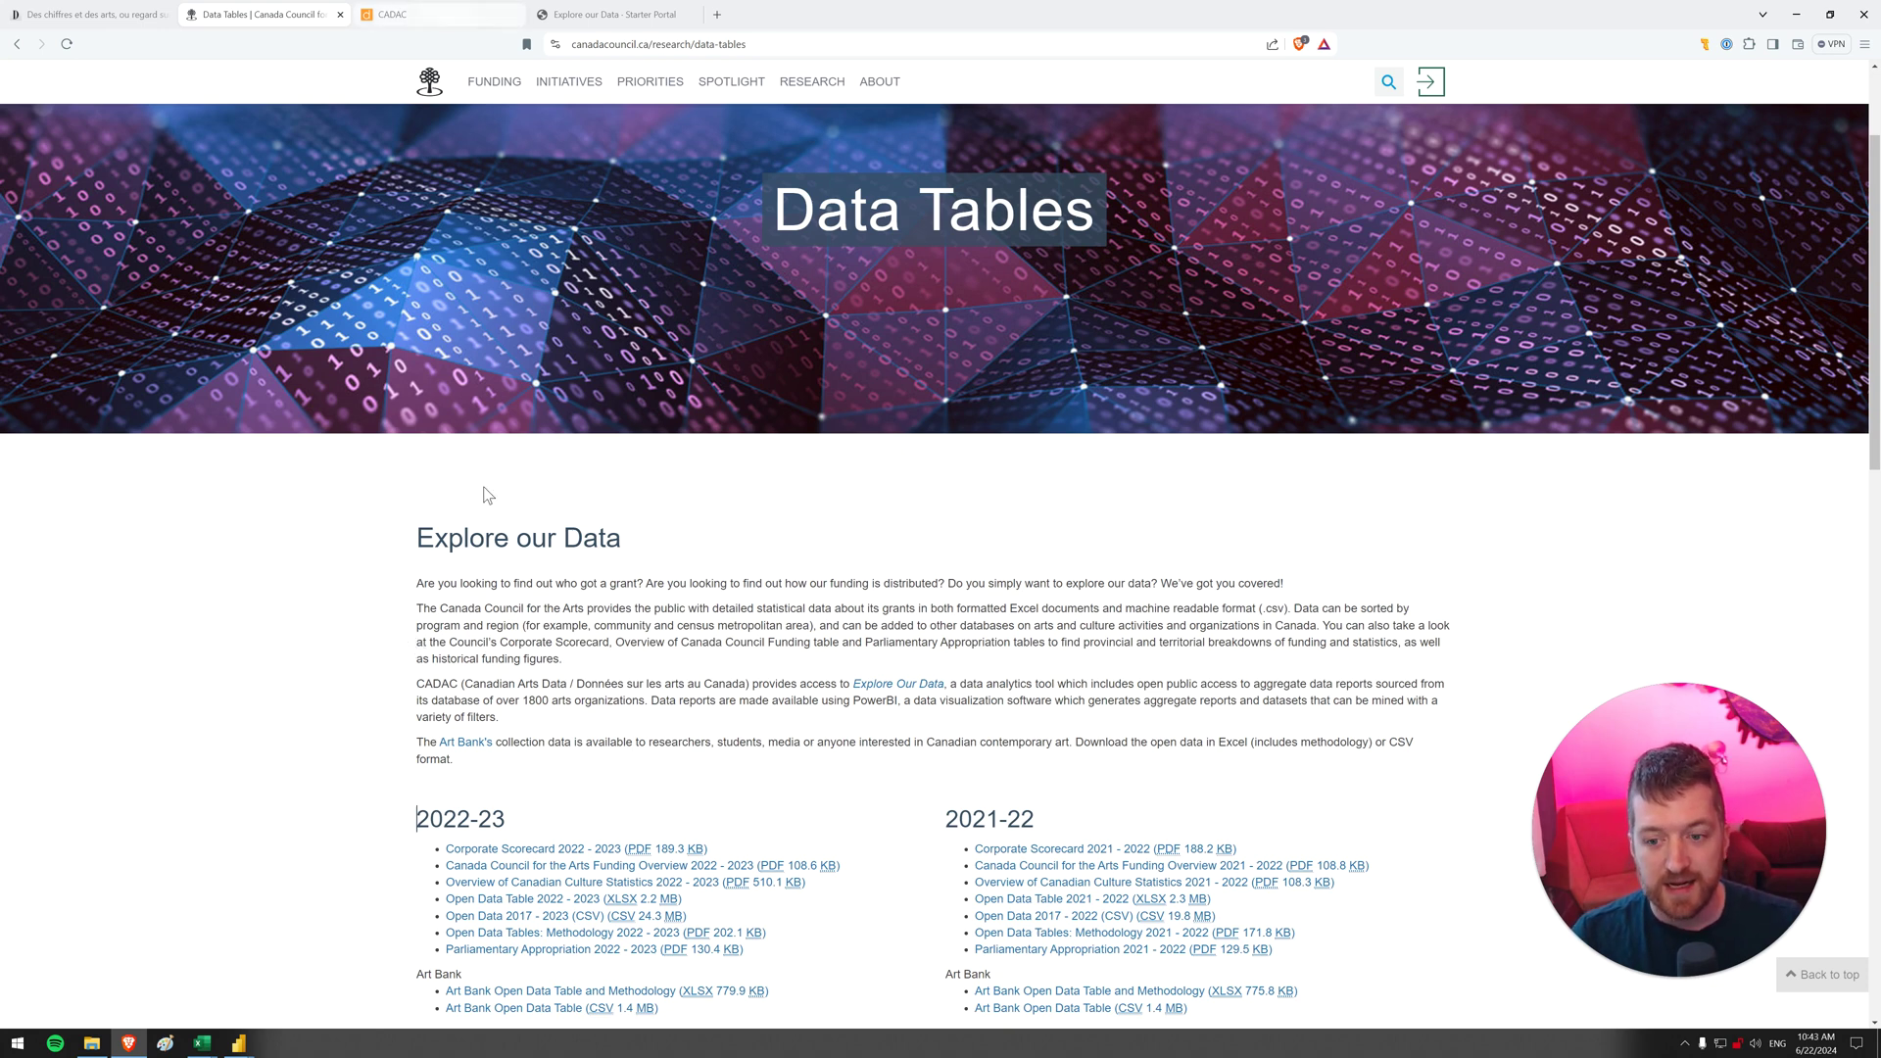
drag(481, 678, 618, 683)
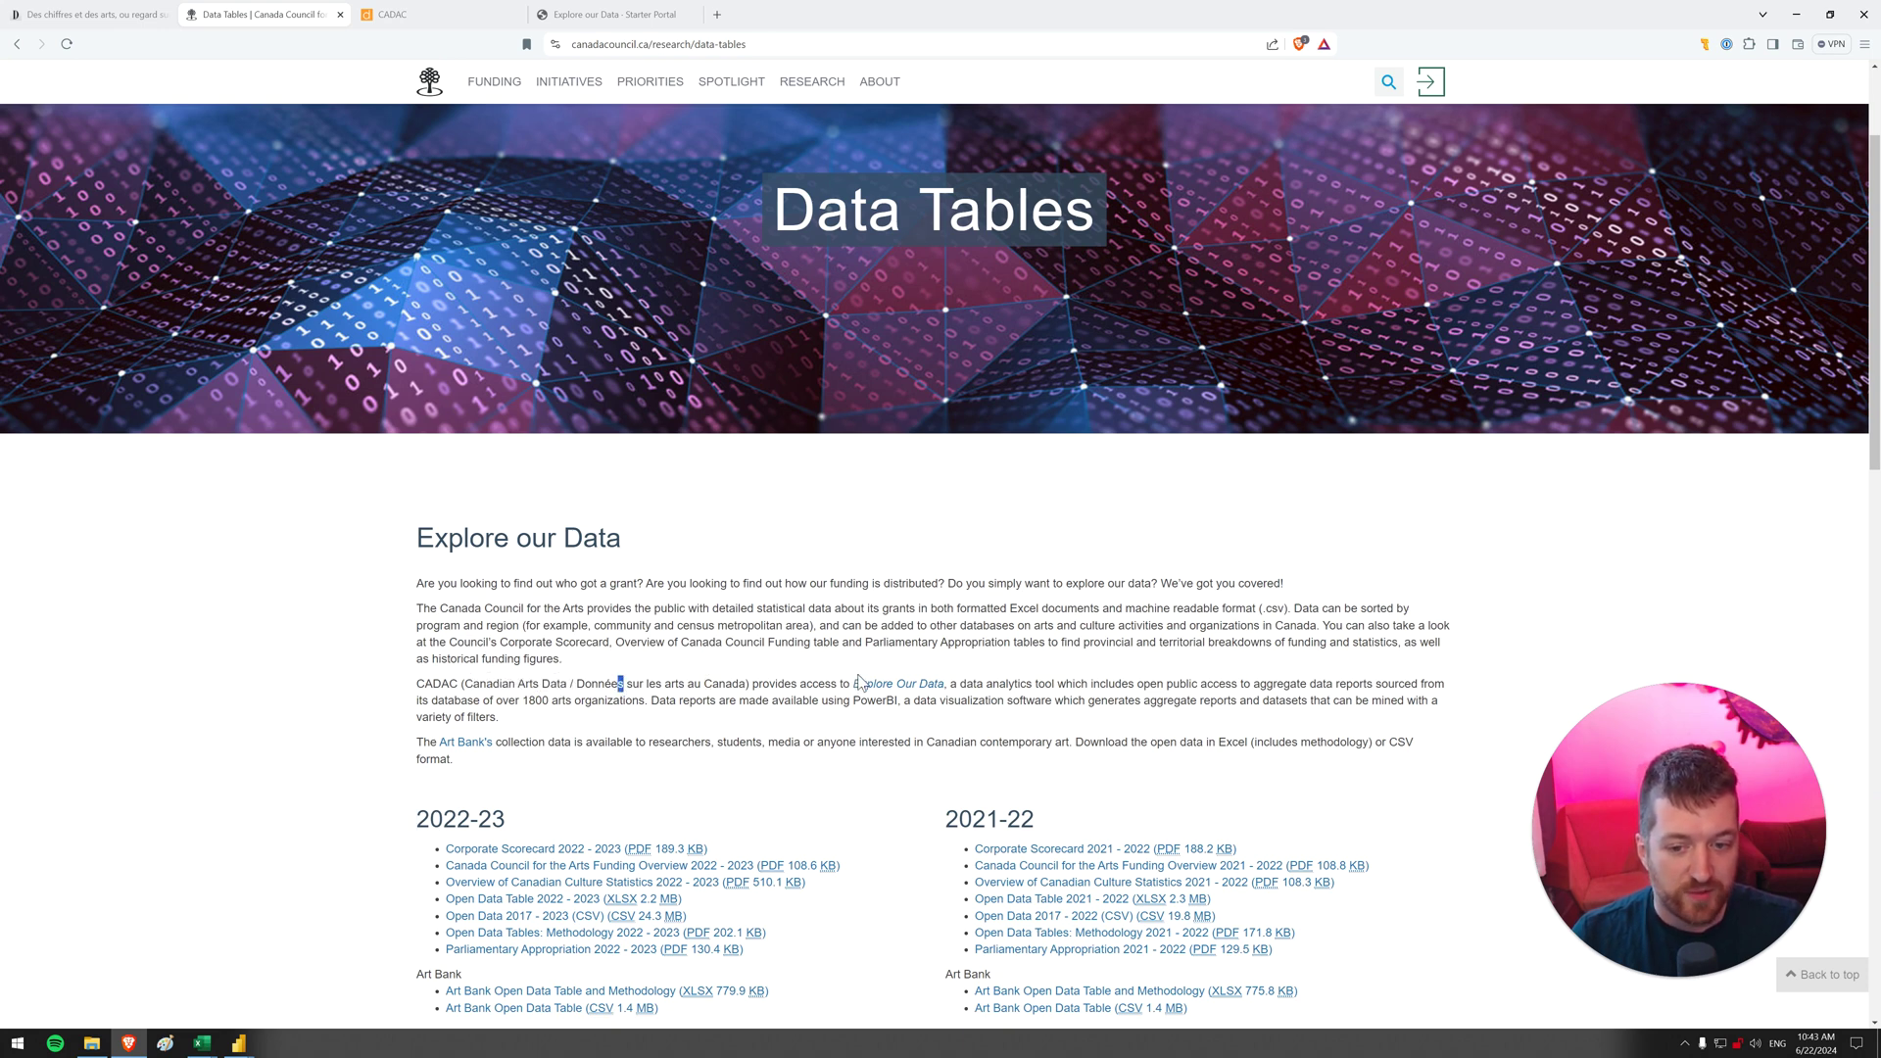
click(718, 683)
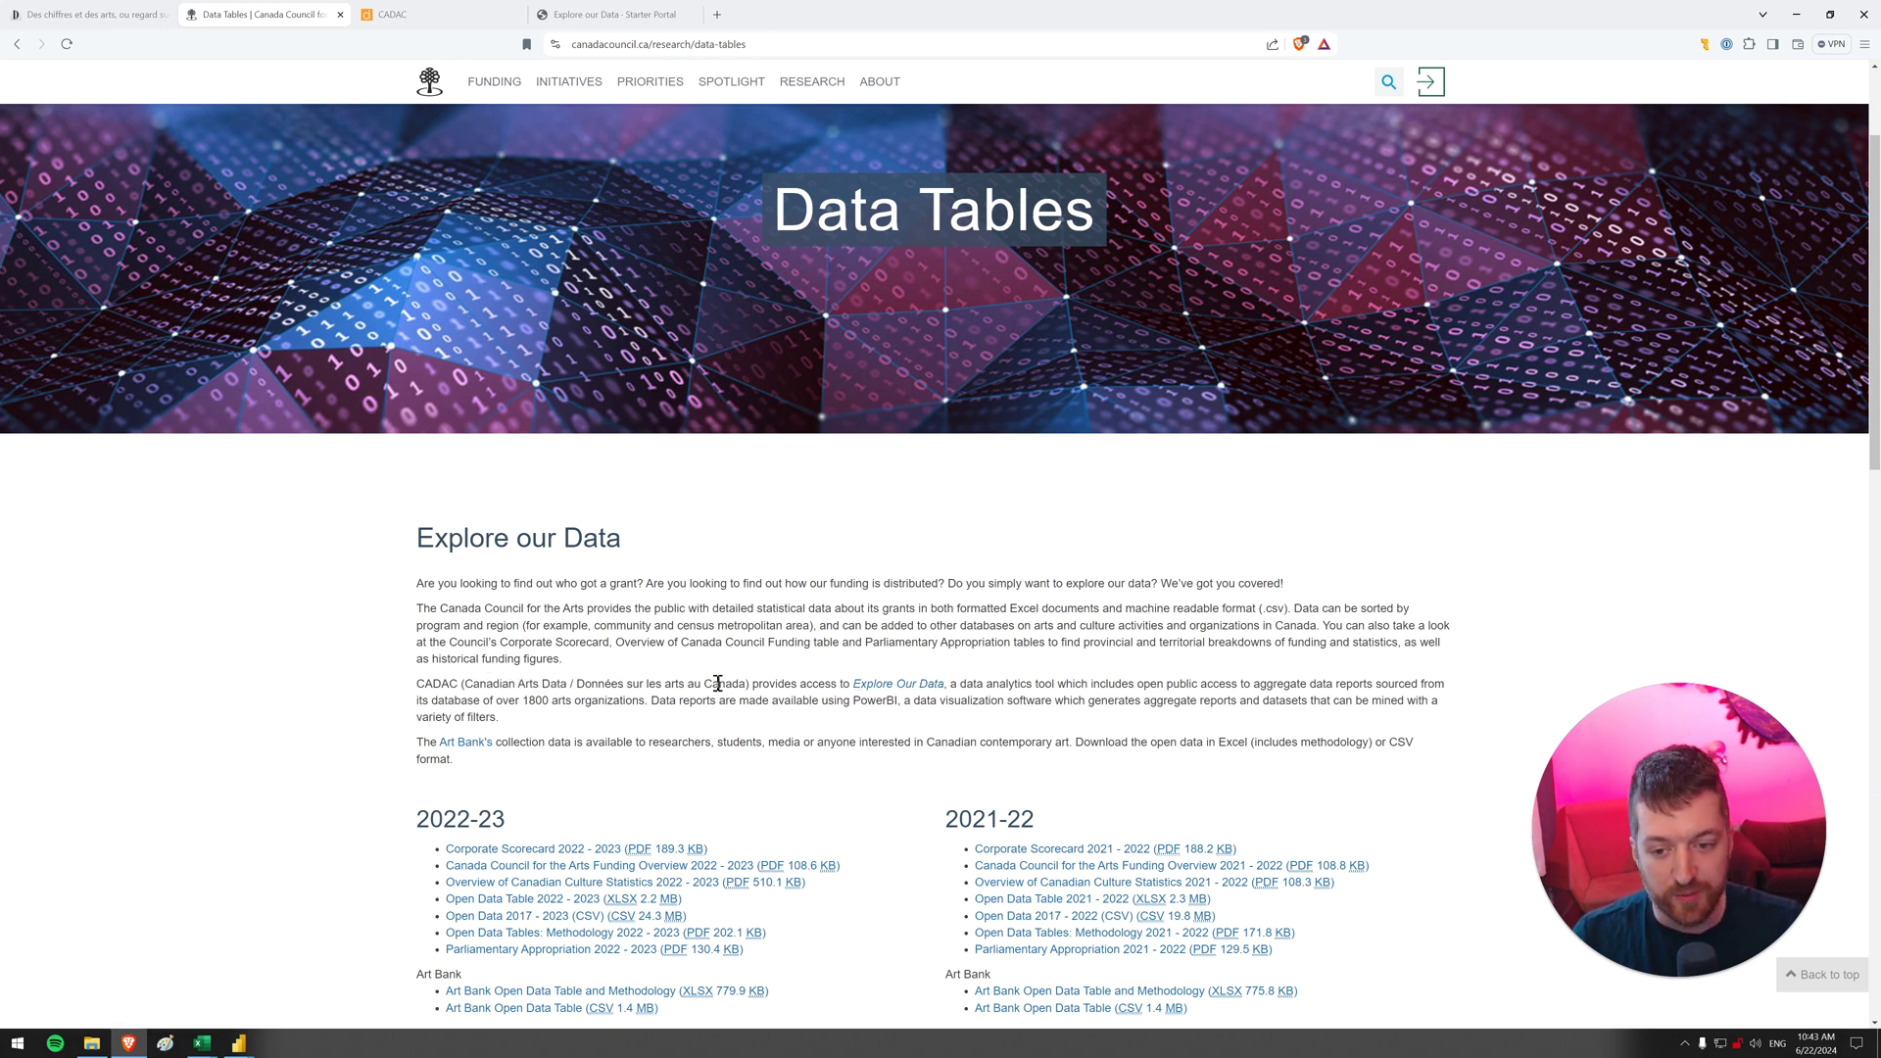
click(423, 21)
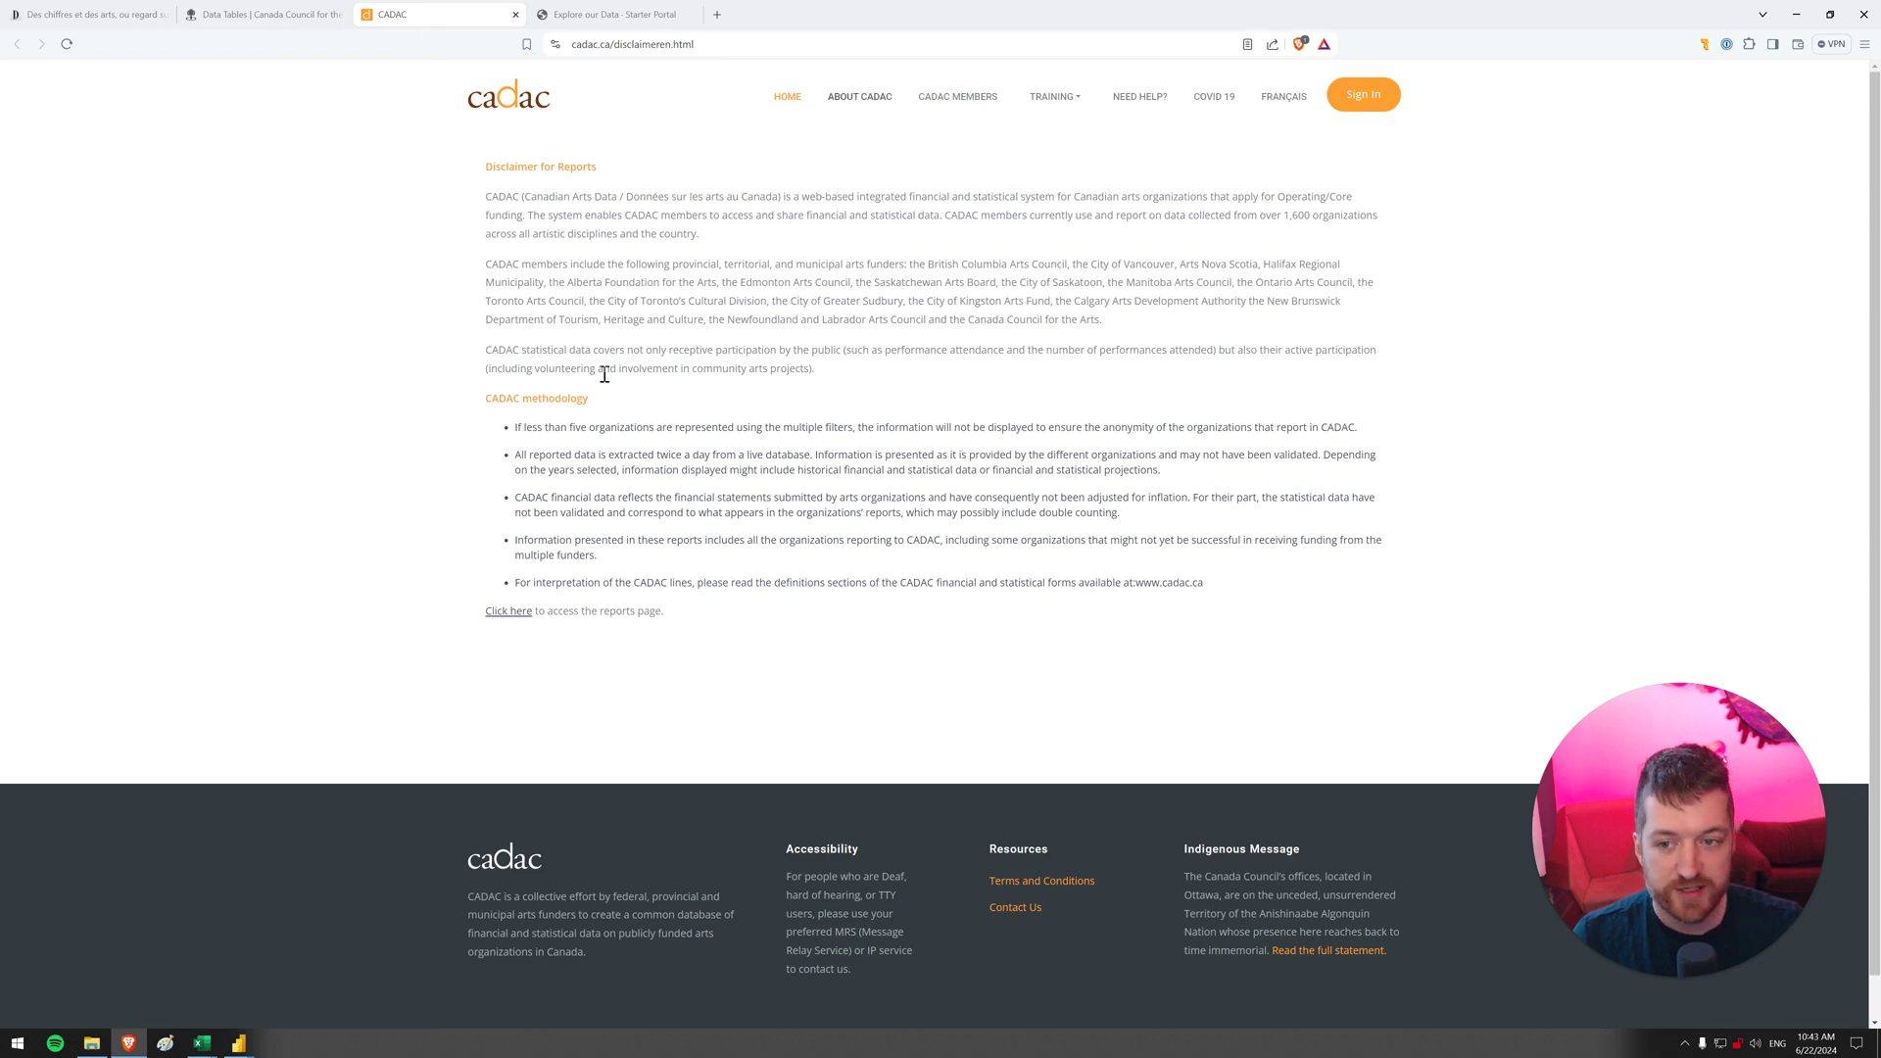
On CADAC's Explore our Data page, view the summary charts as bar charts and the detailed report tables
click(595, 21)
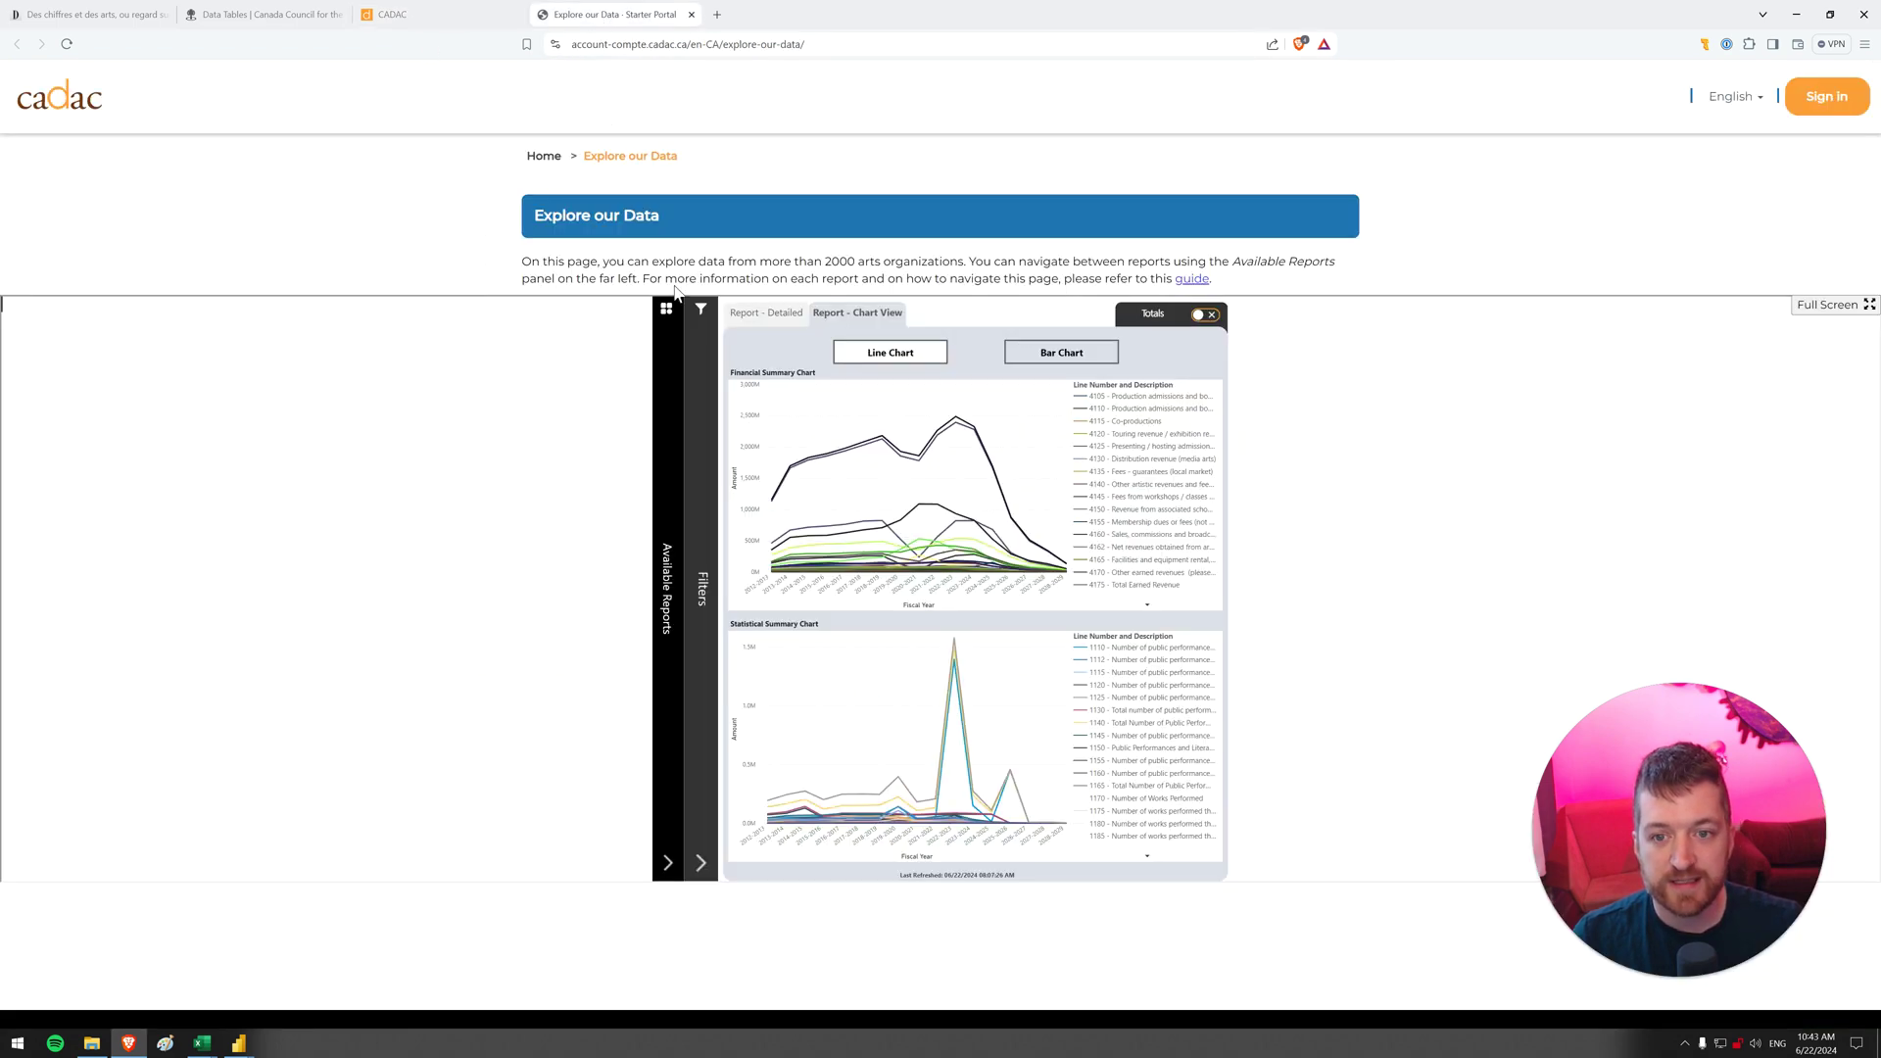
click(1062, 353)
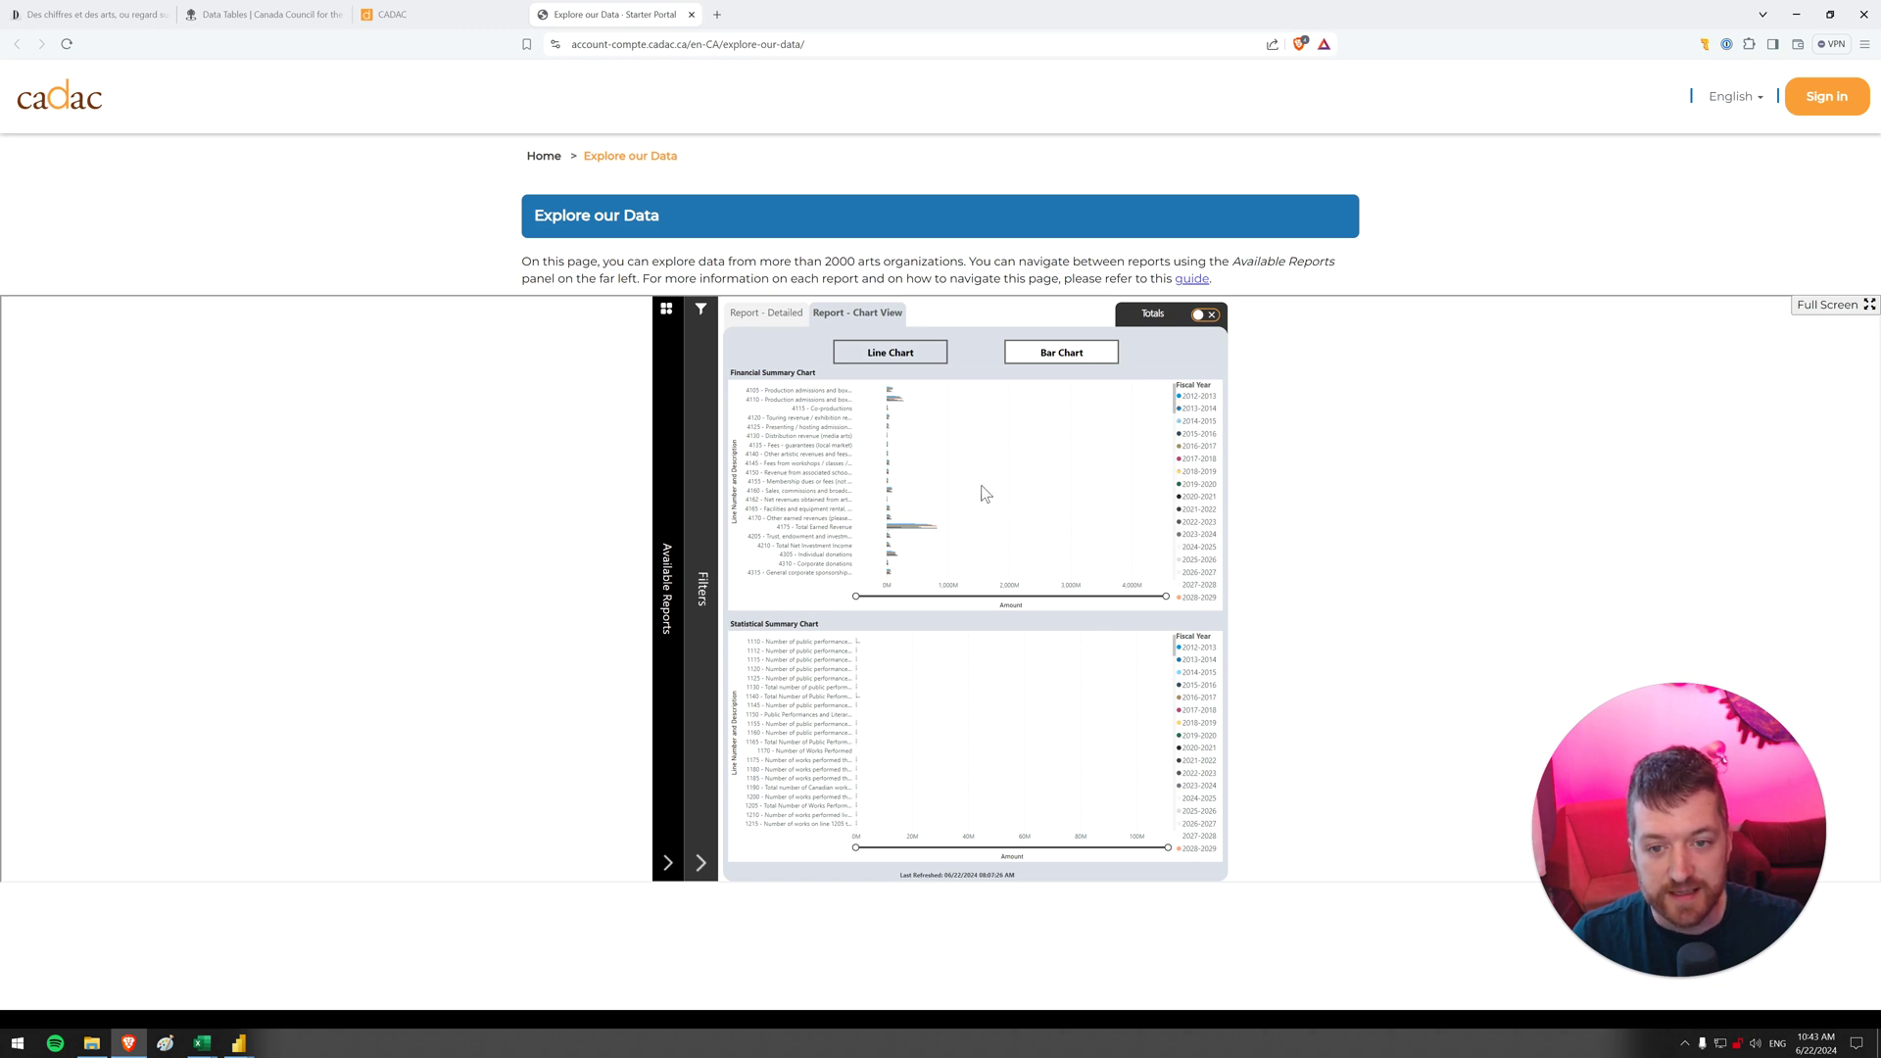
click(782, 316)
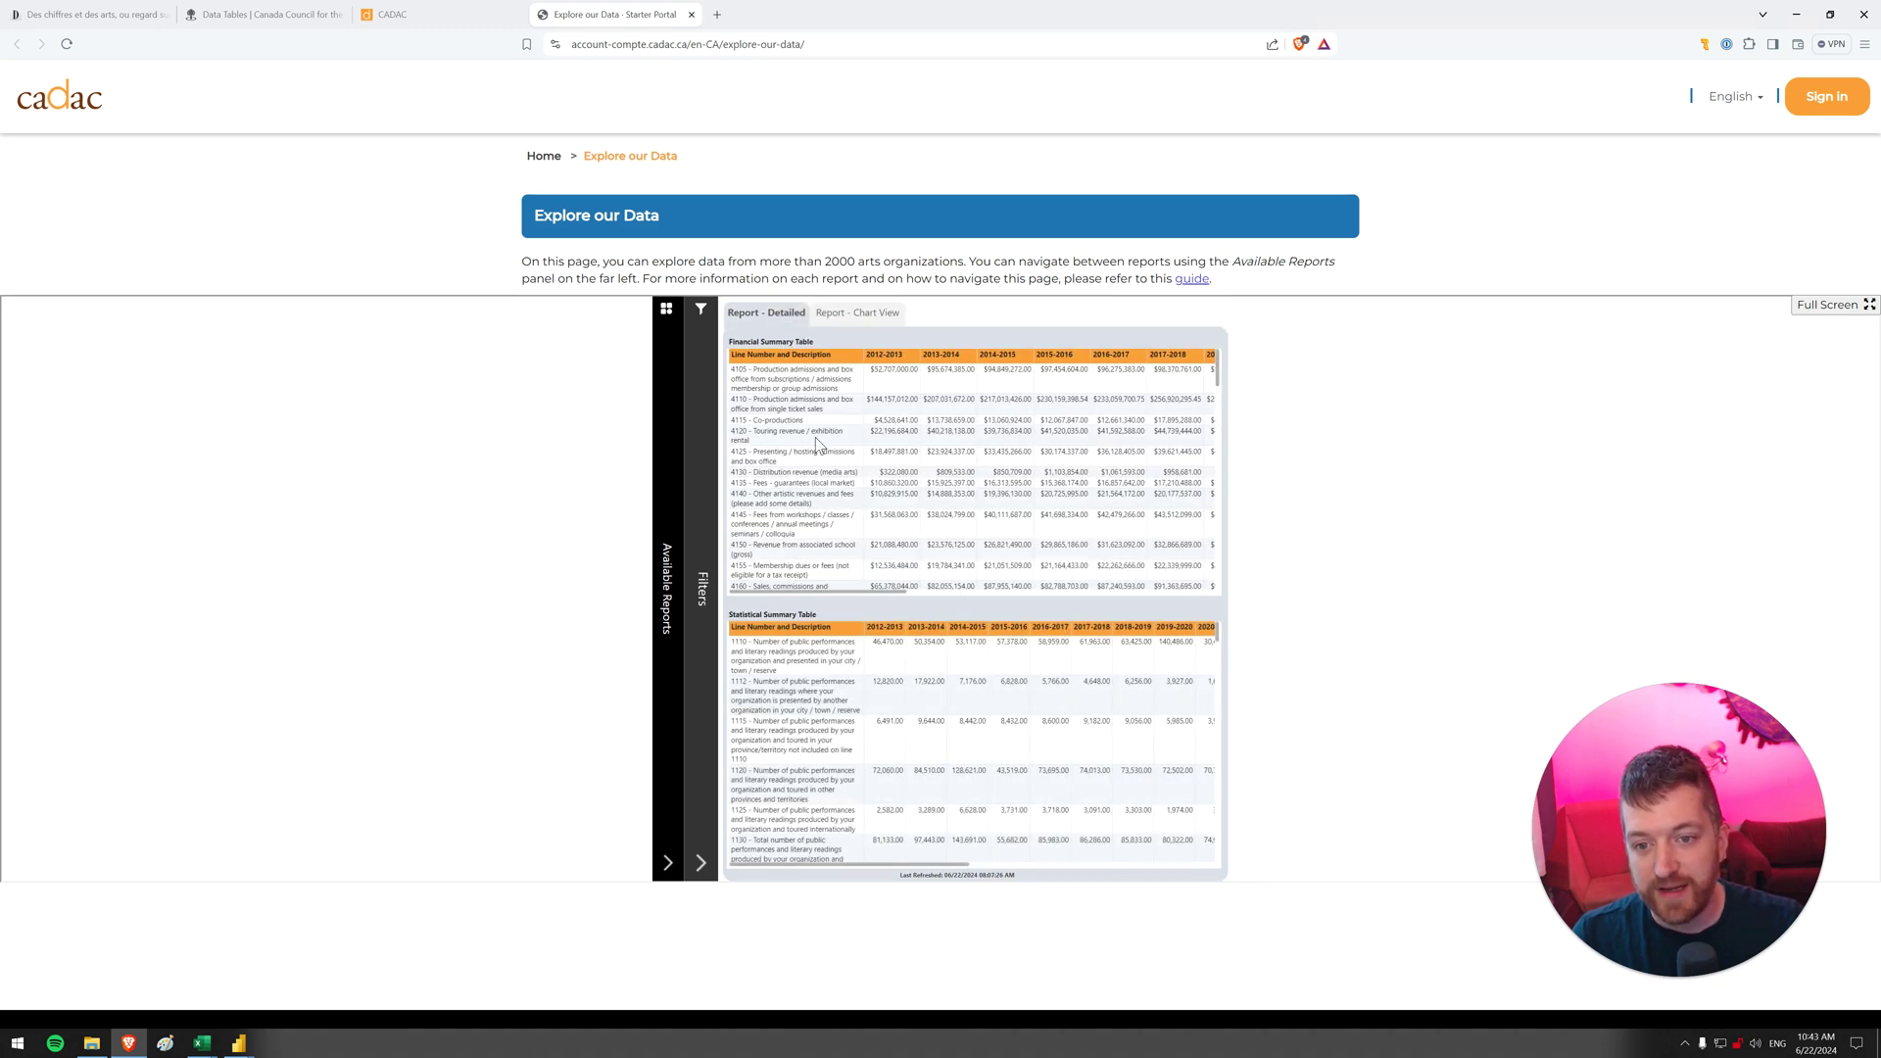
click(662, 51)
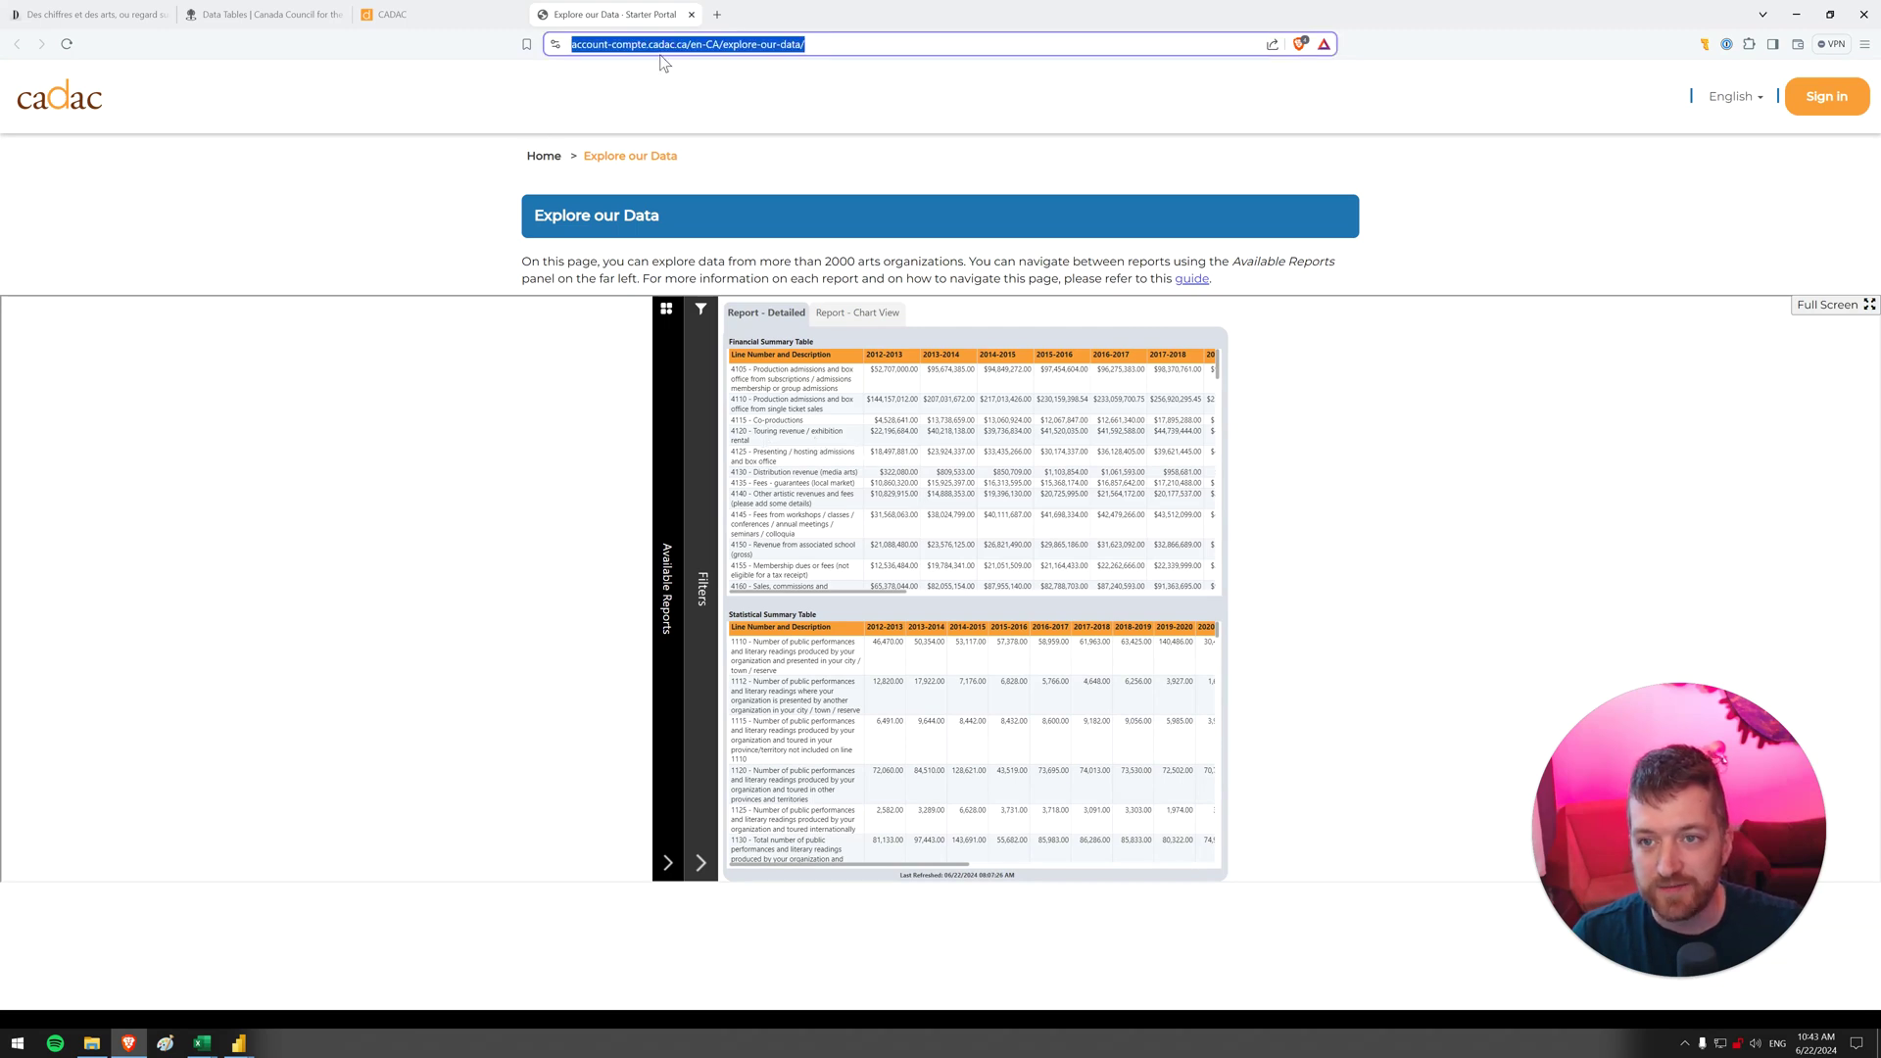
Open the Financial/Statistical Details and Summary Data report and look through its detailed and summary versions
click(665, 449)
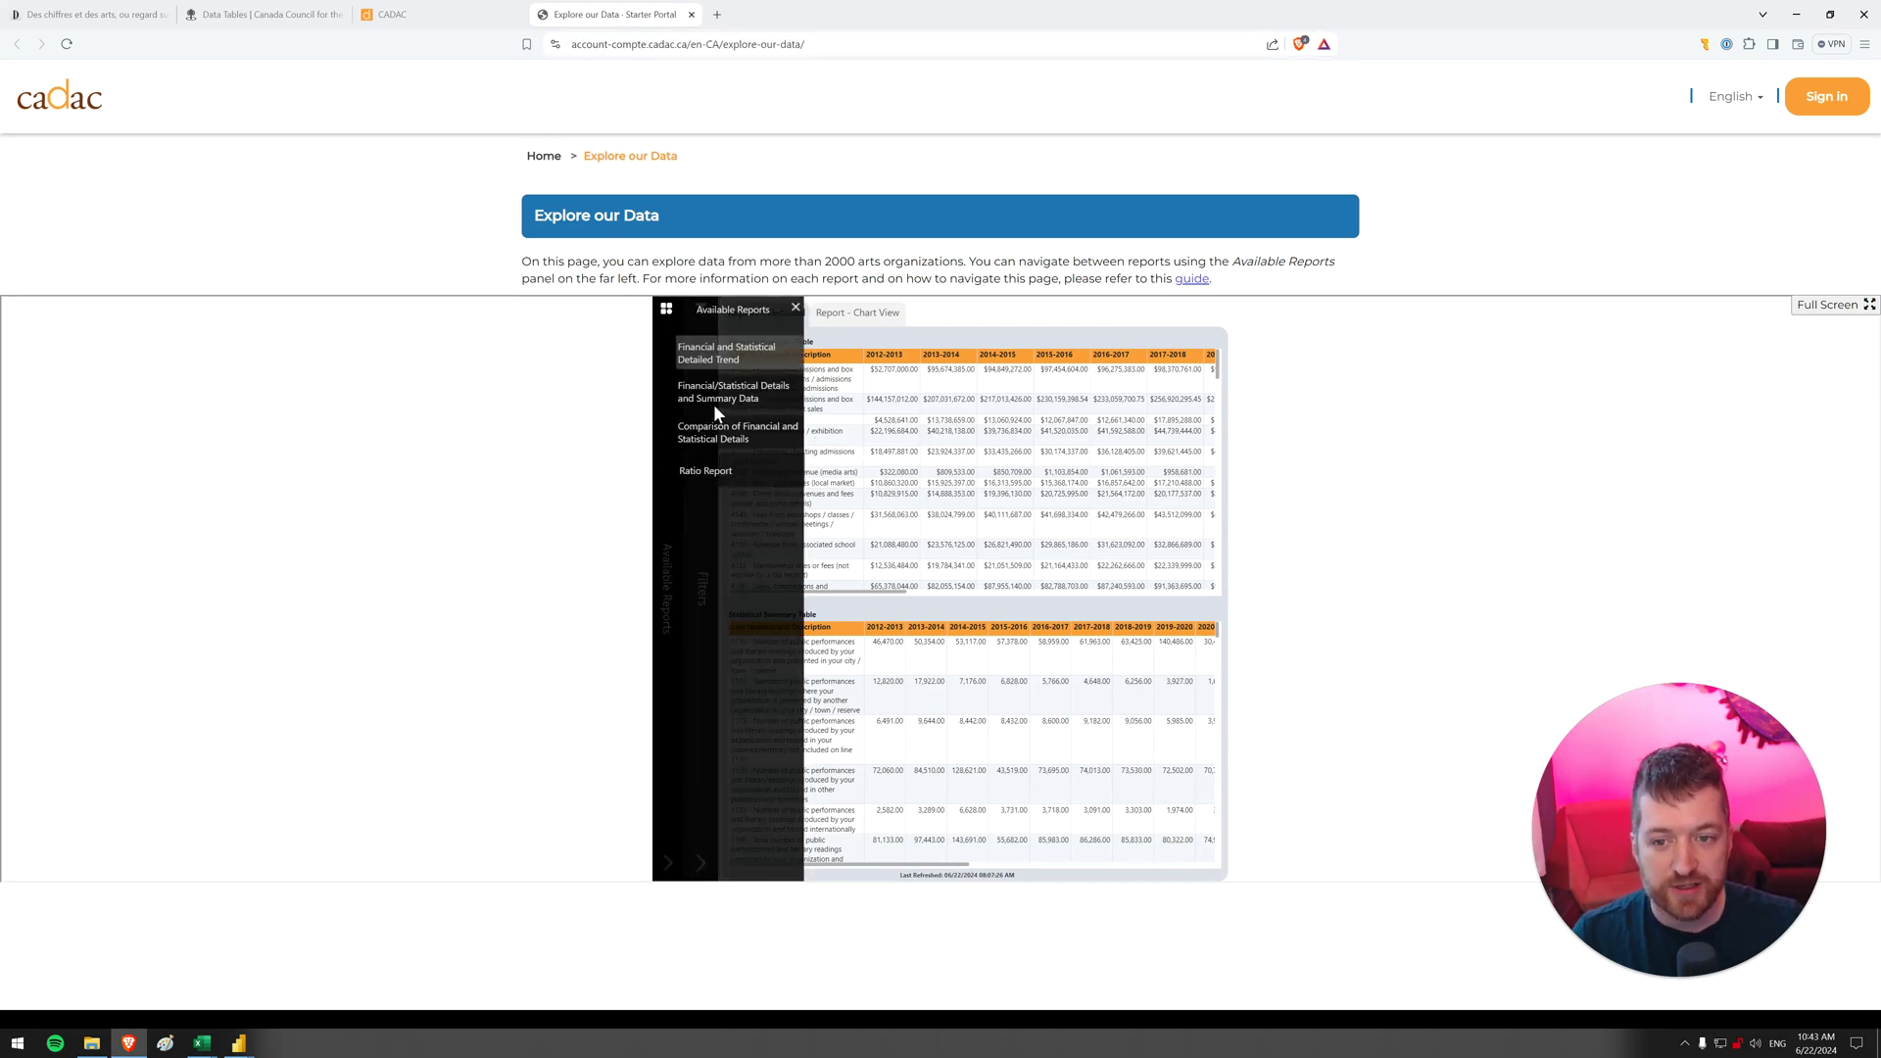
click(750, 402)
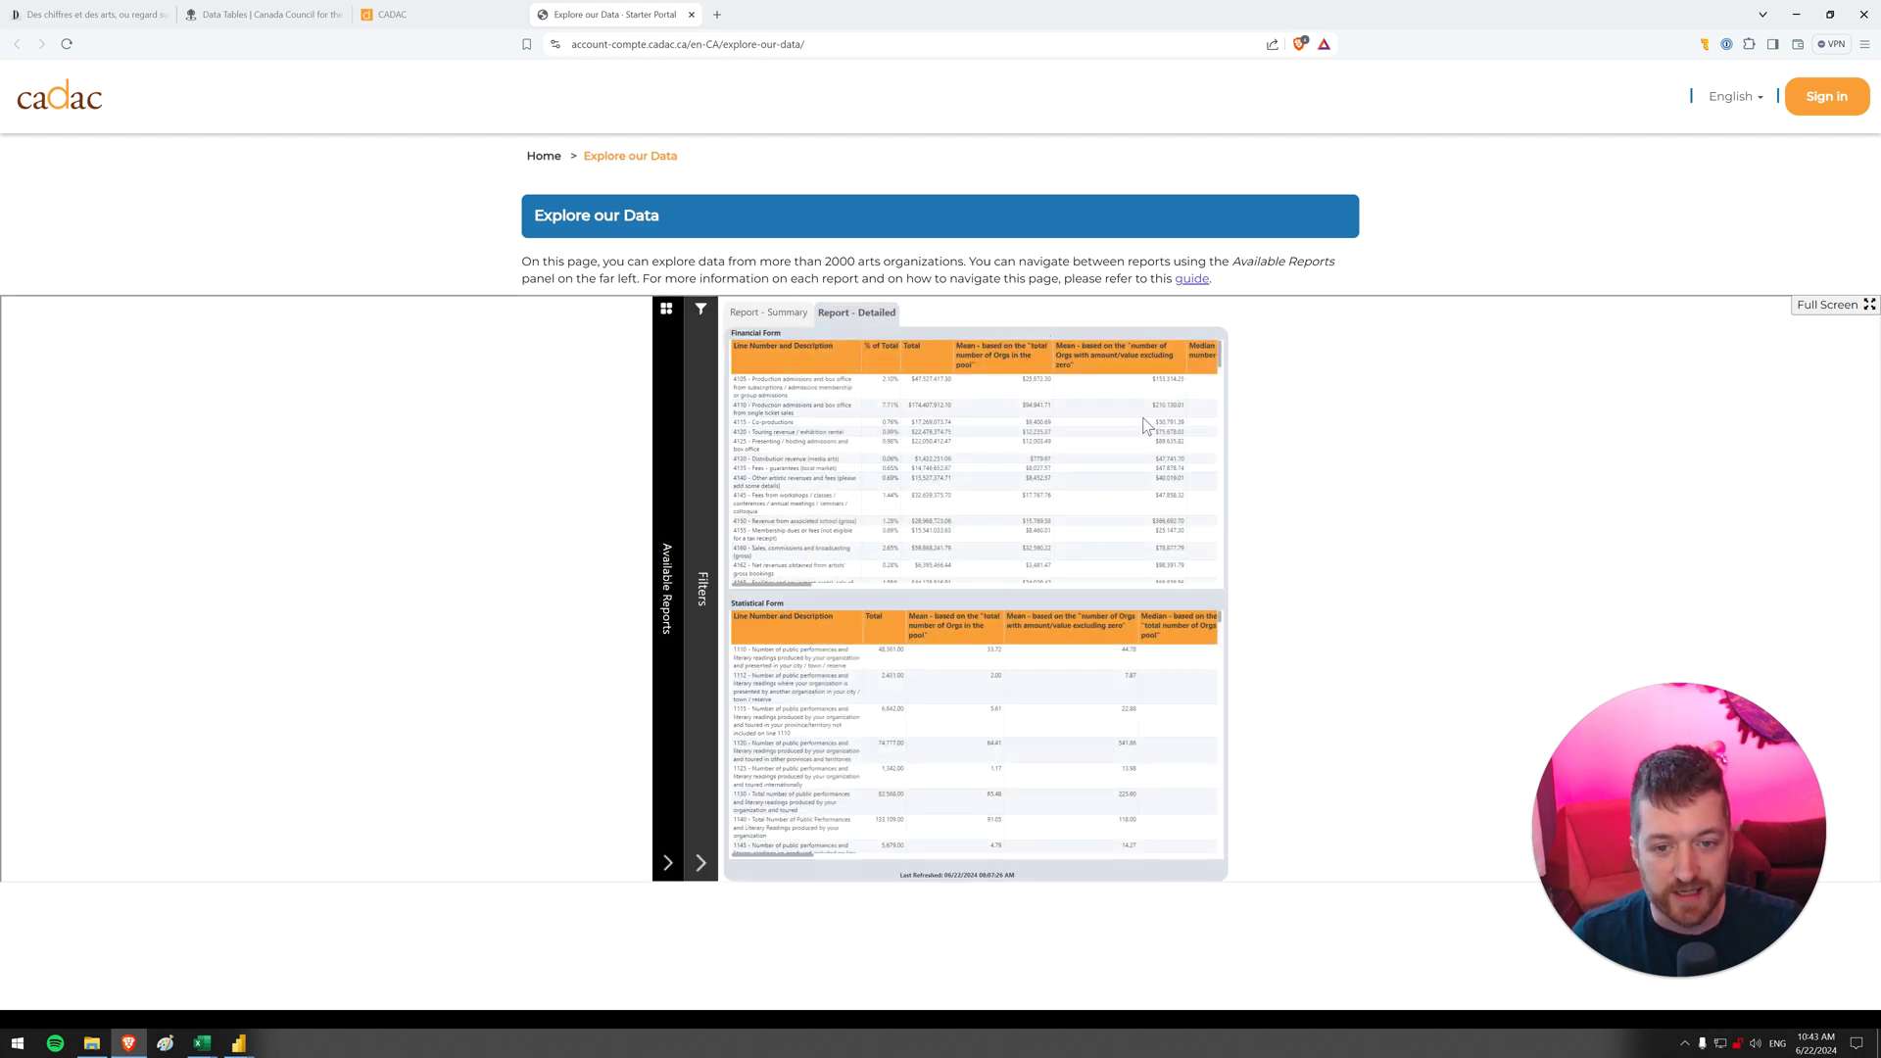
drag(1221, 365, 1205, 499)
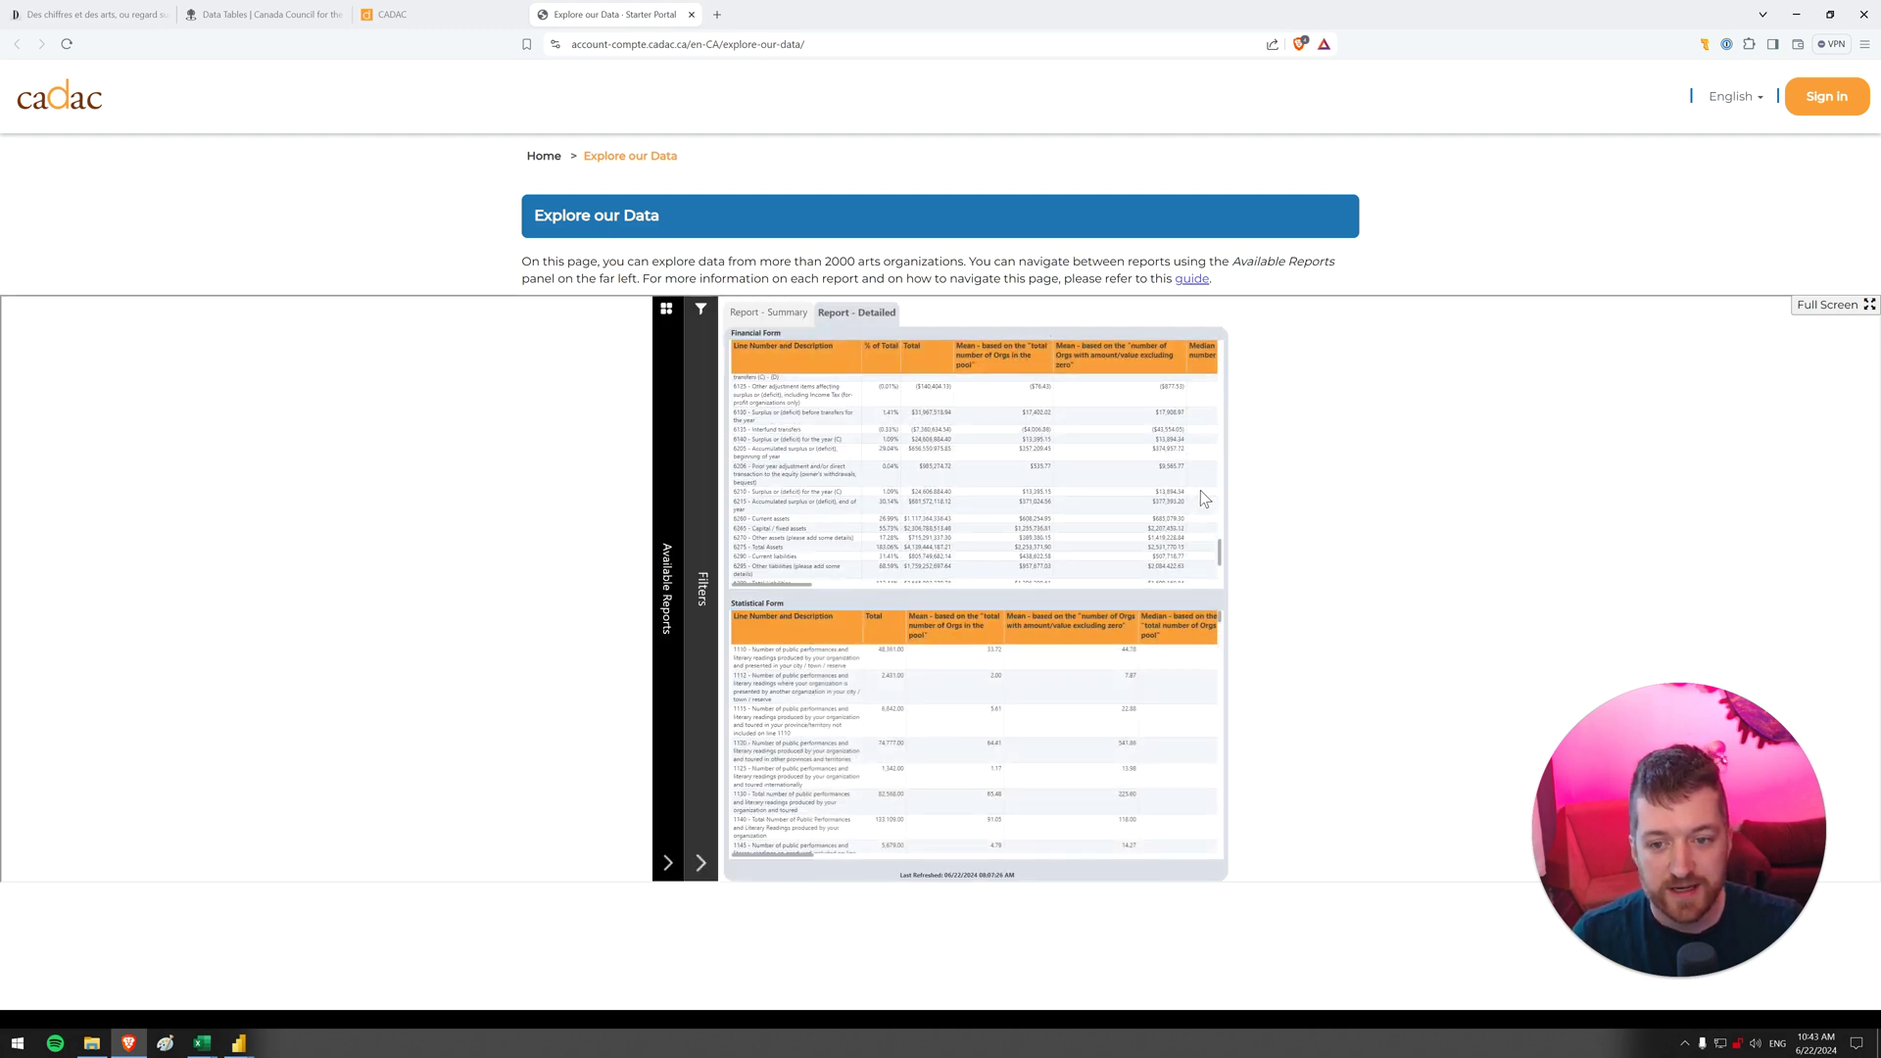
scroll(1205, 499, down, 2)
scroll(1190, 475, up, 10)
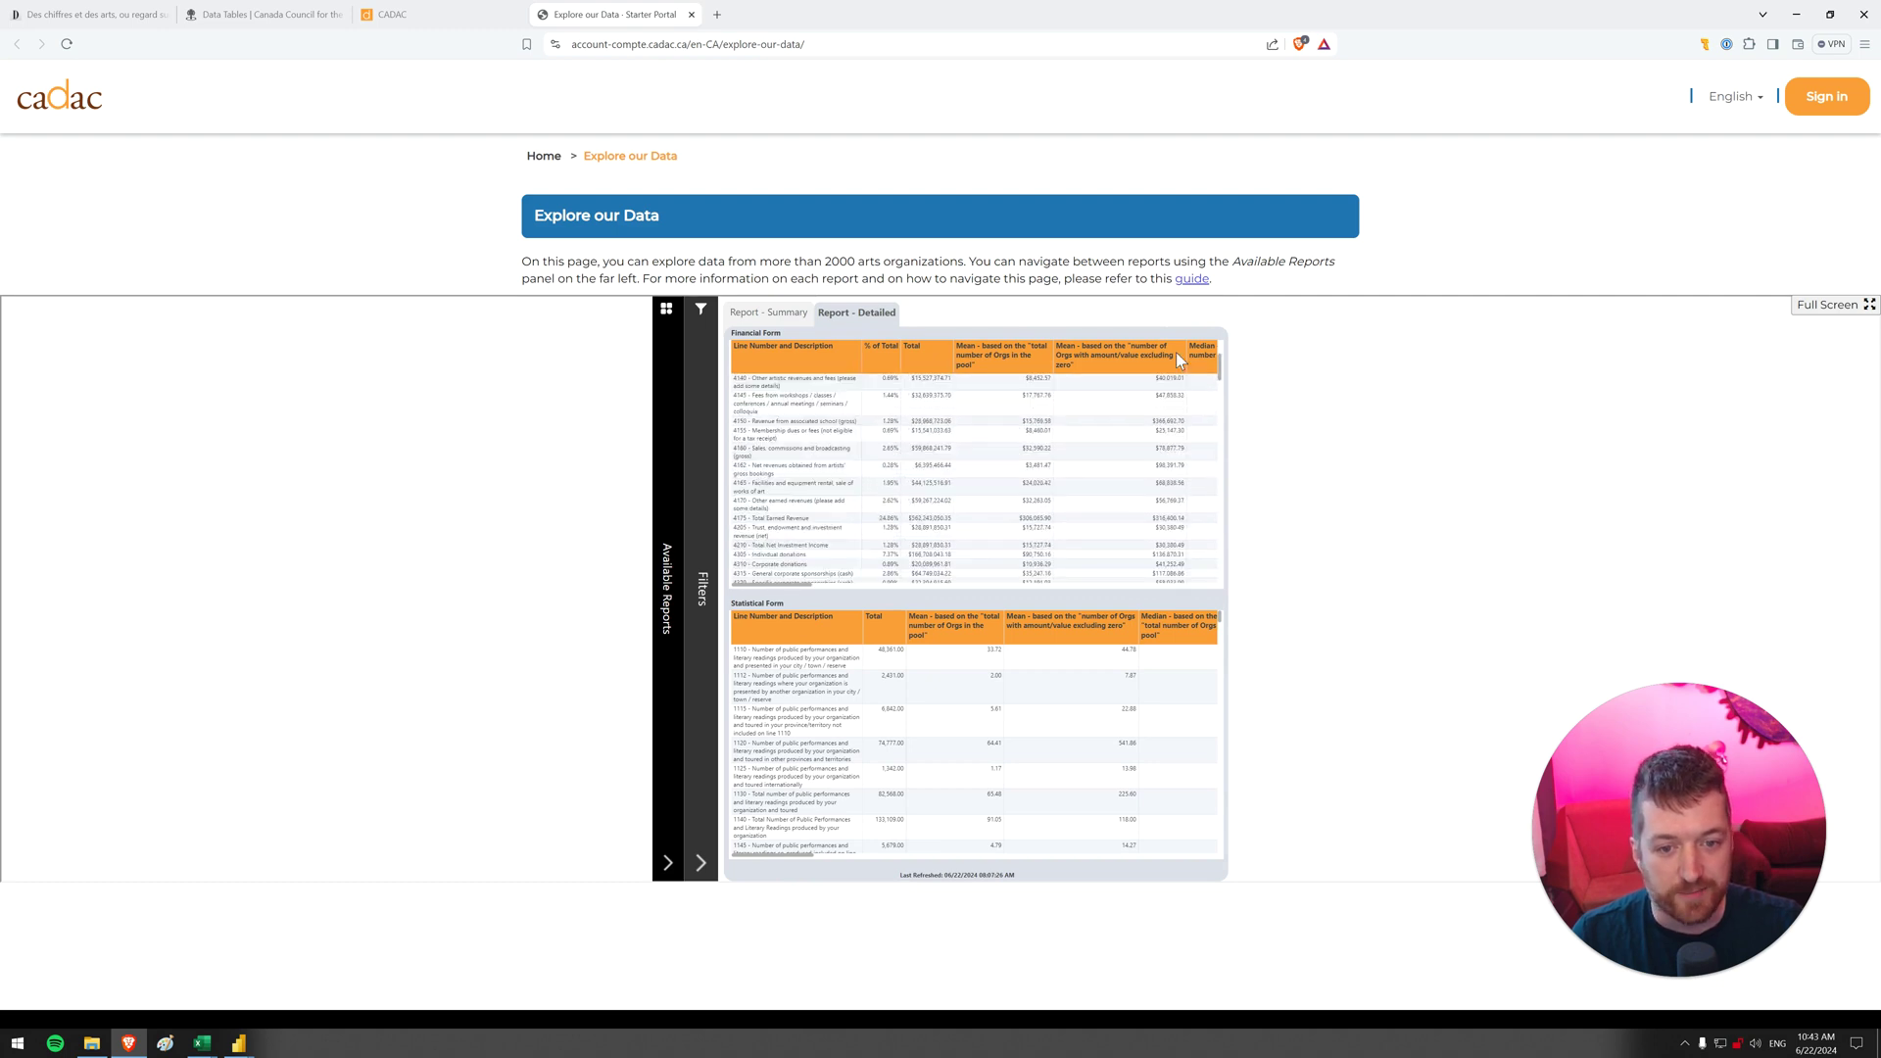
click(770, 311)
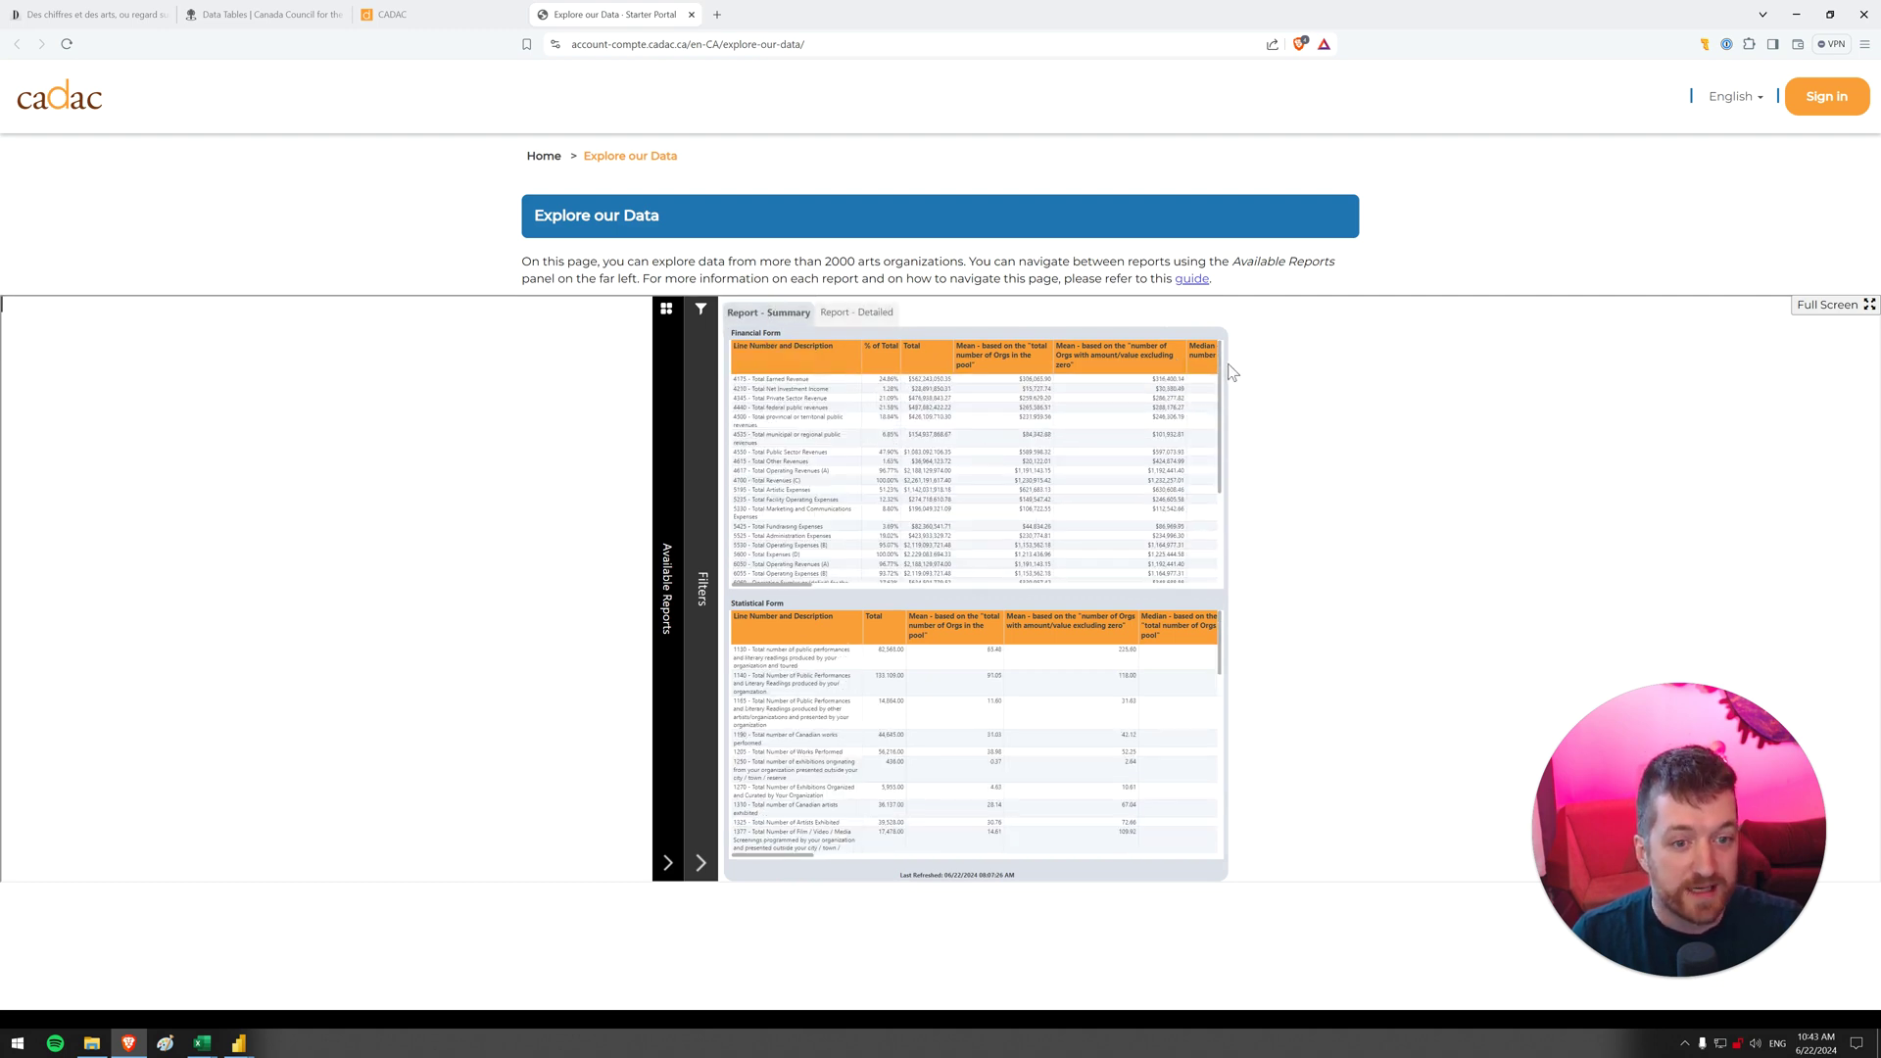
Inspect the report's available filters, including the list of disciplines, without changing any, and close the filters
click(707, 423)
click(769, 498)
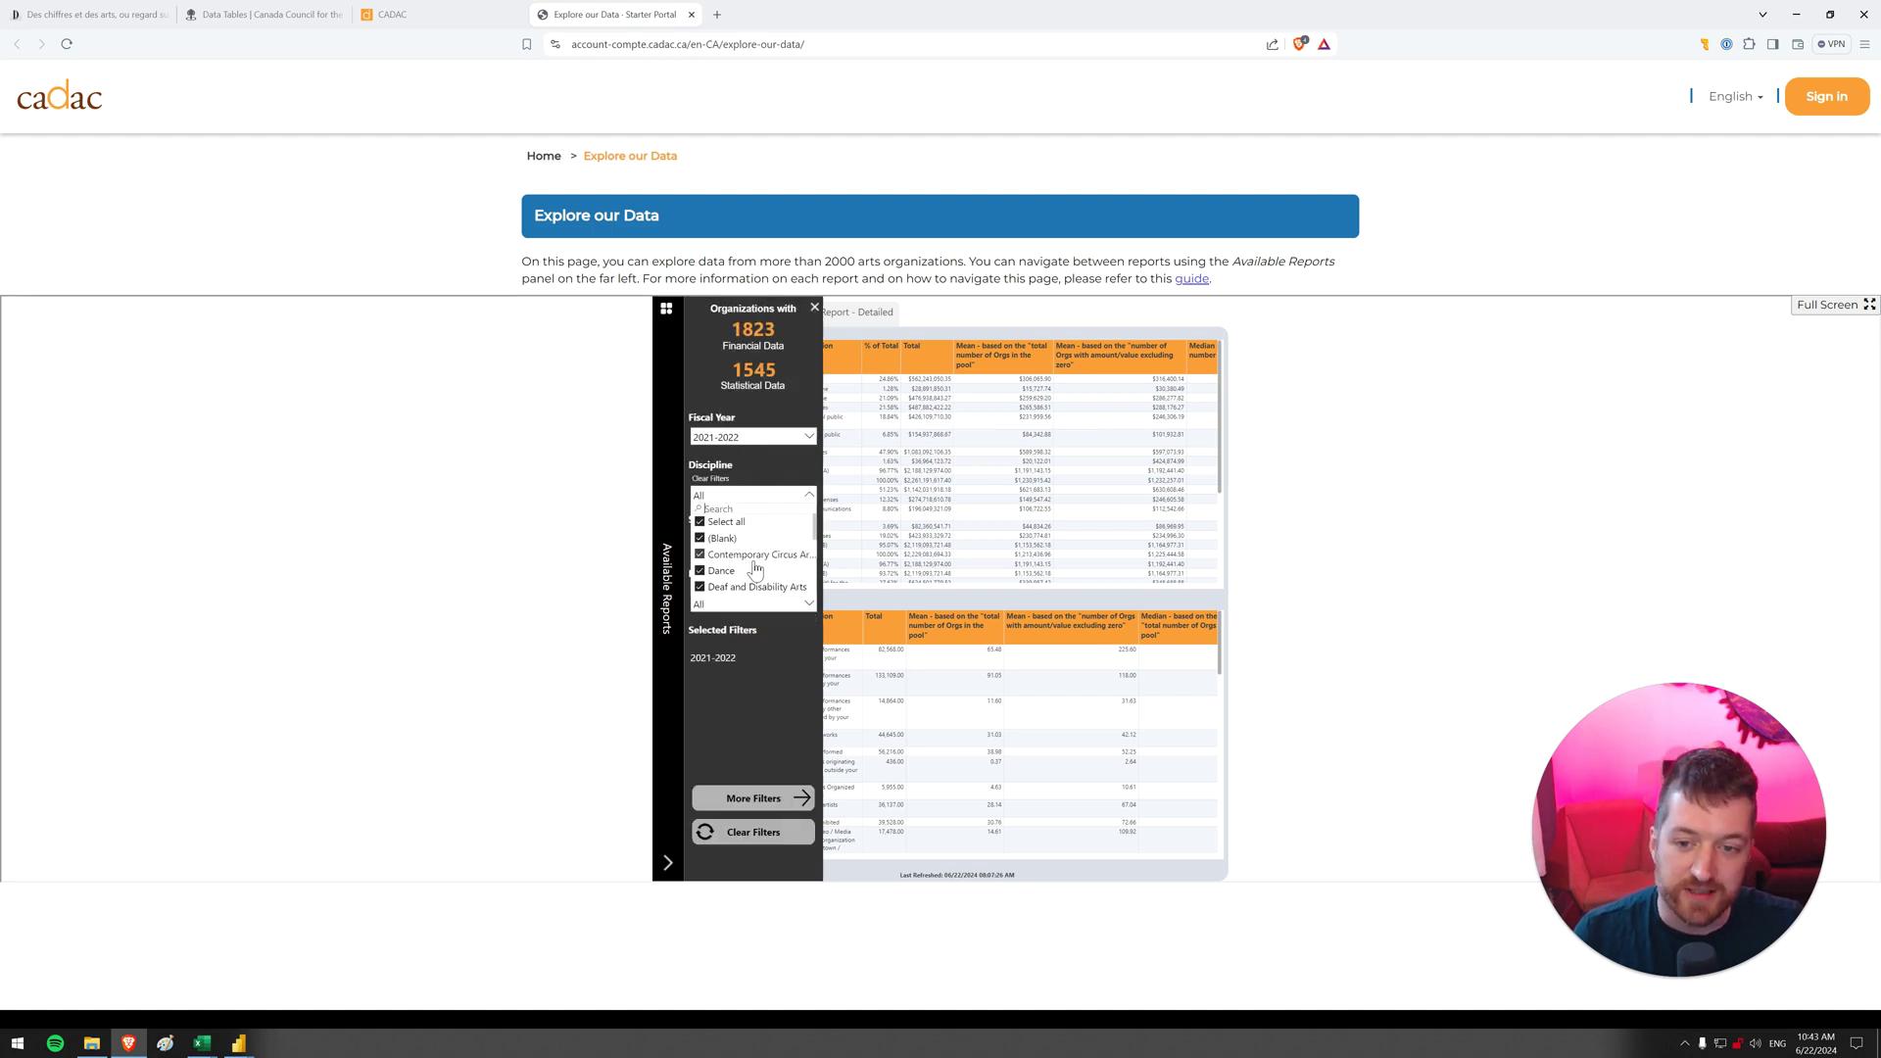
scroll(754, 539, down, 3)
click(977, 315)
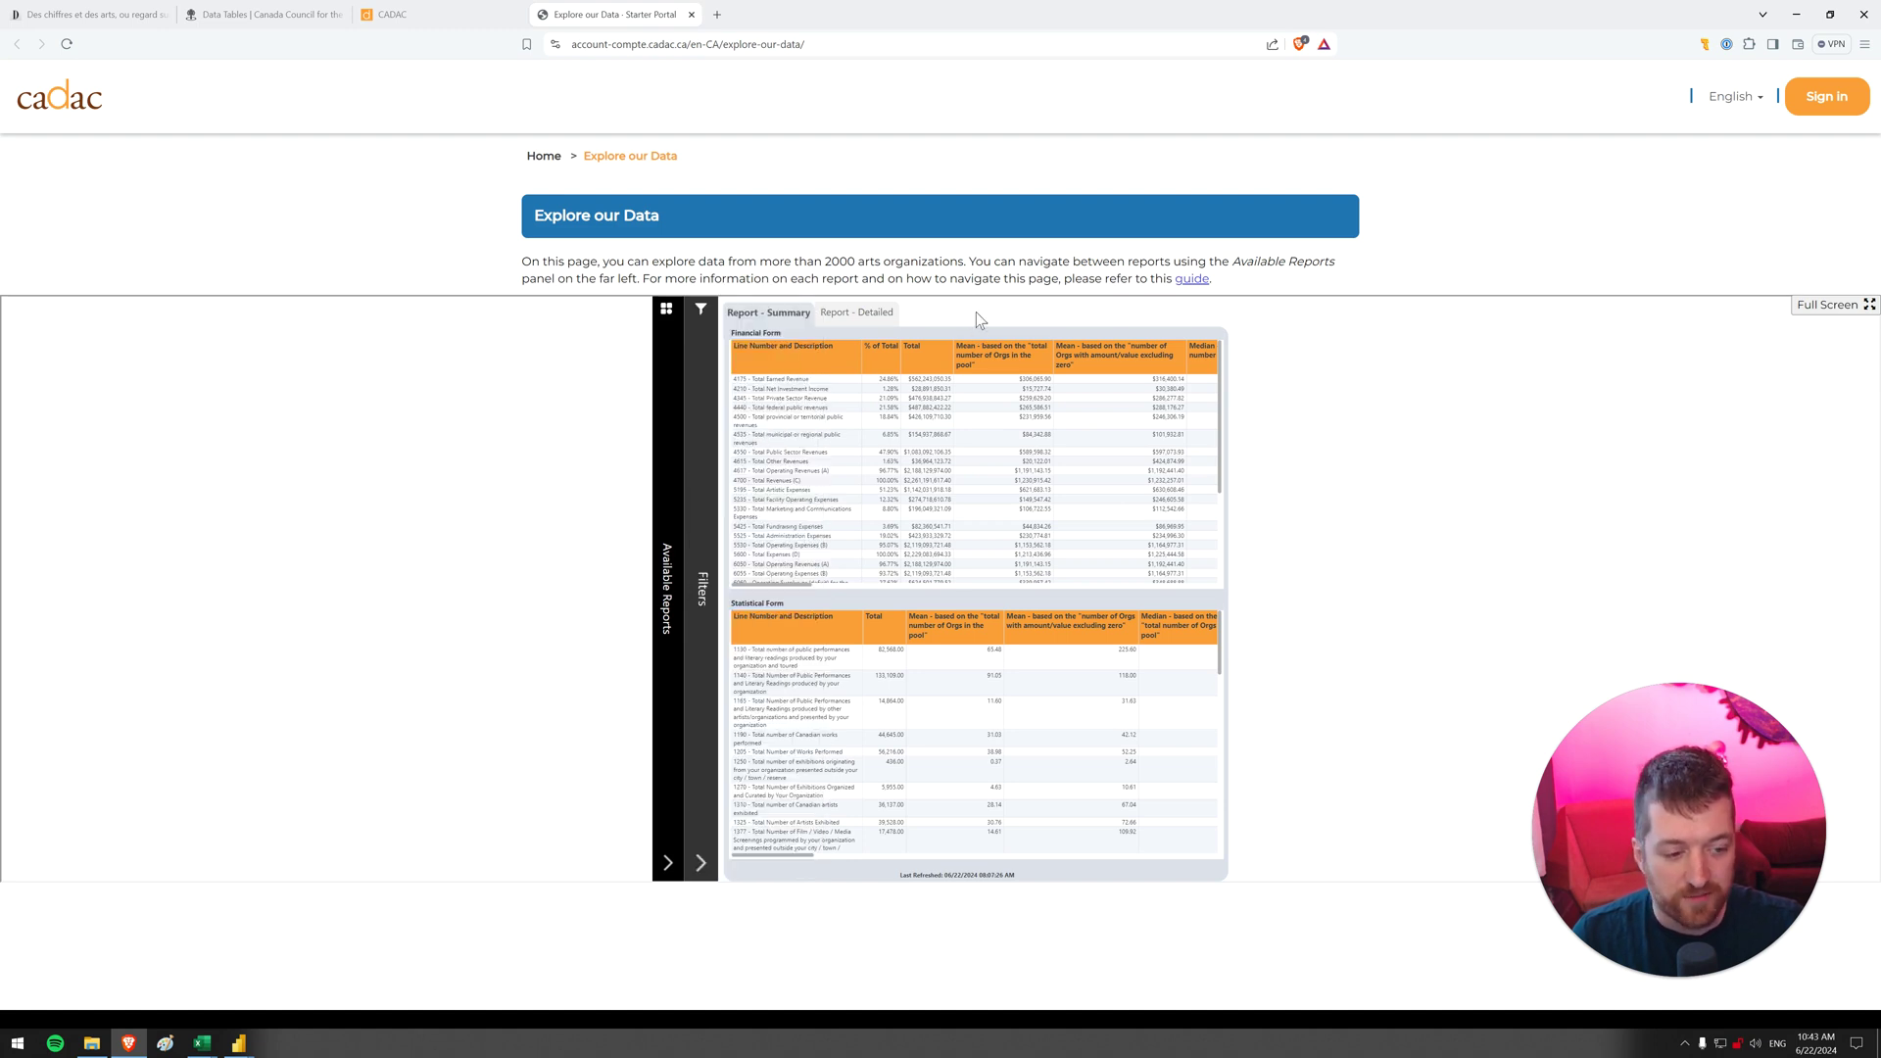
click(701, 459)
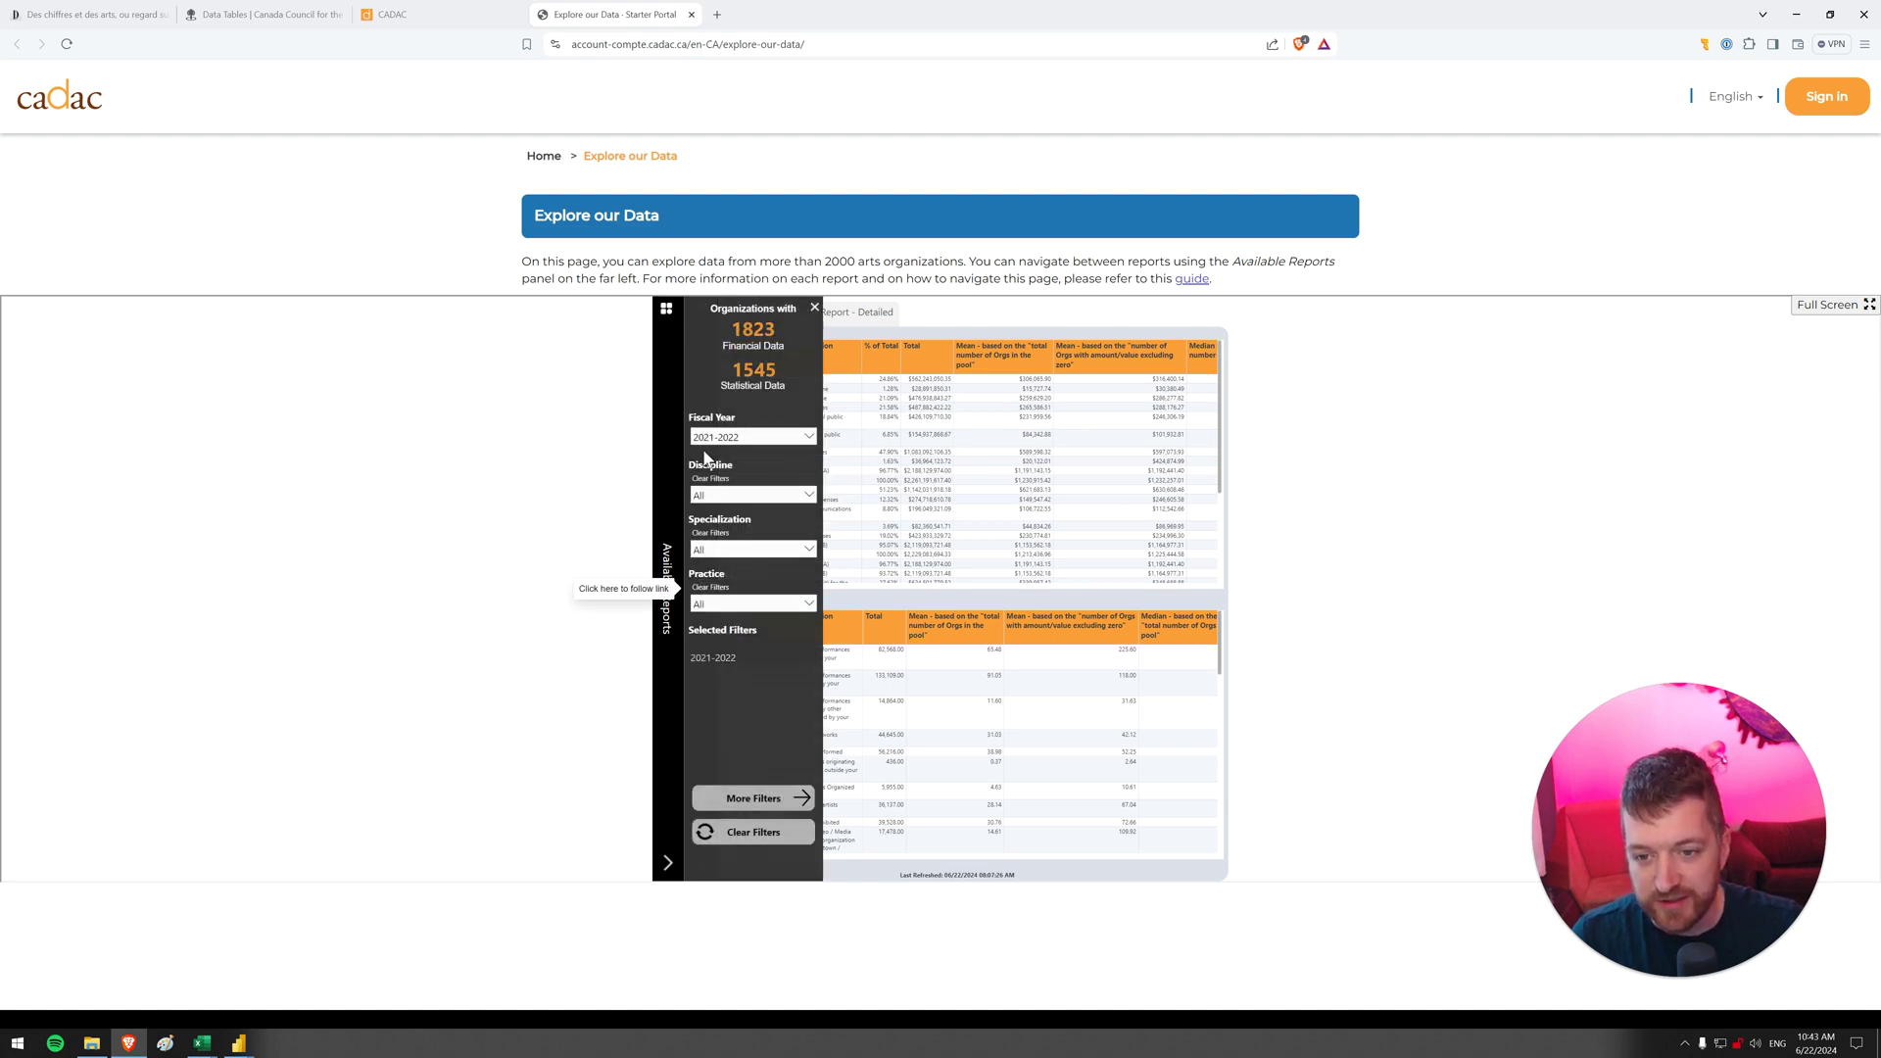
click(814, 310)
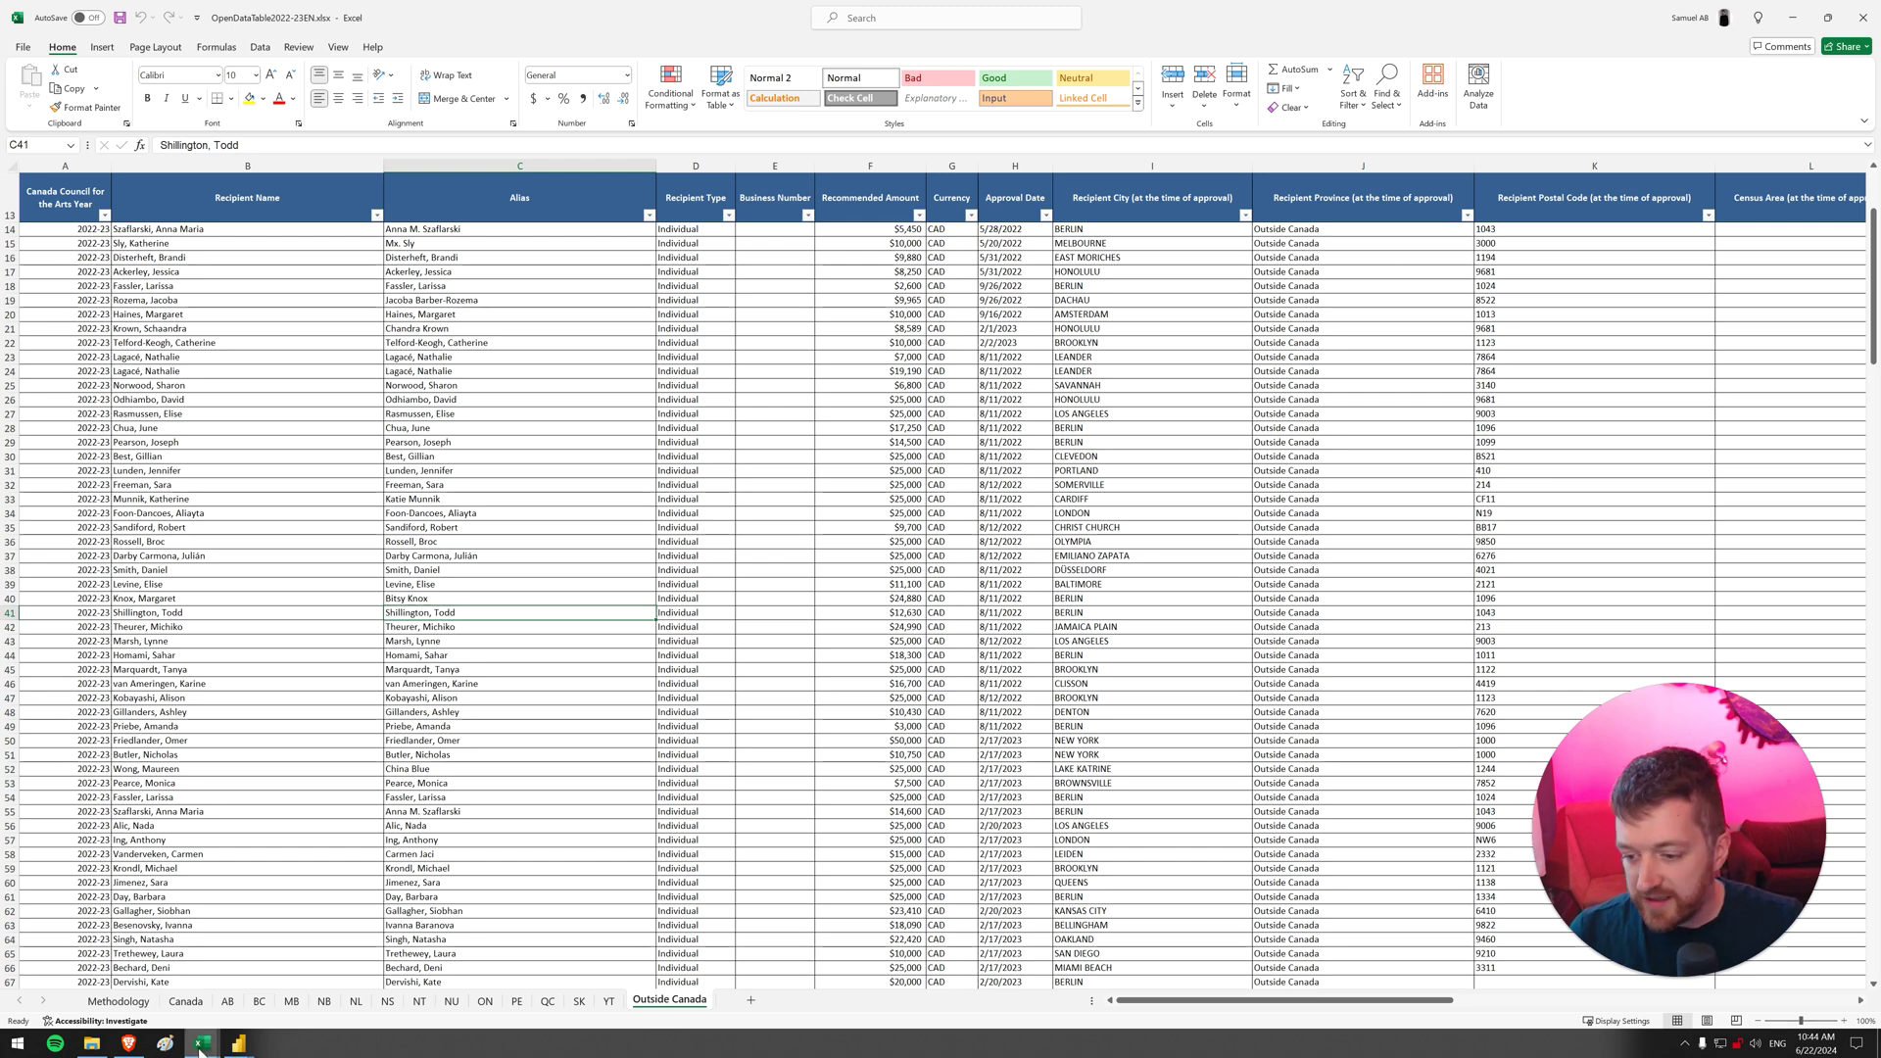
Switch to the Excel workbook OpenDataTable2022-23EN.xlsx and look through the grant recipients on the Outside Canada sheet
click(666, 669)
scroll(590, 676, down, 2)
scroll(589, 676, down, 10)
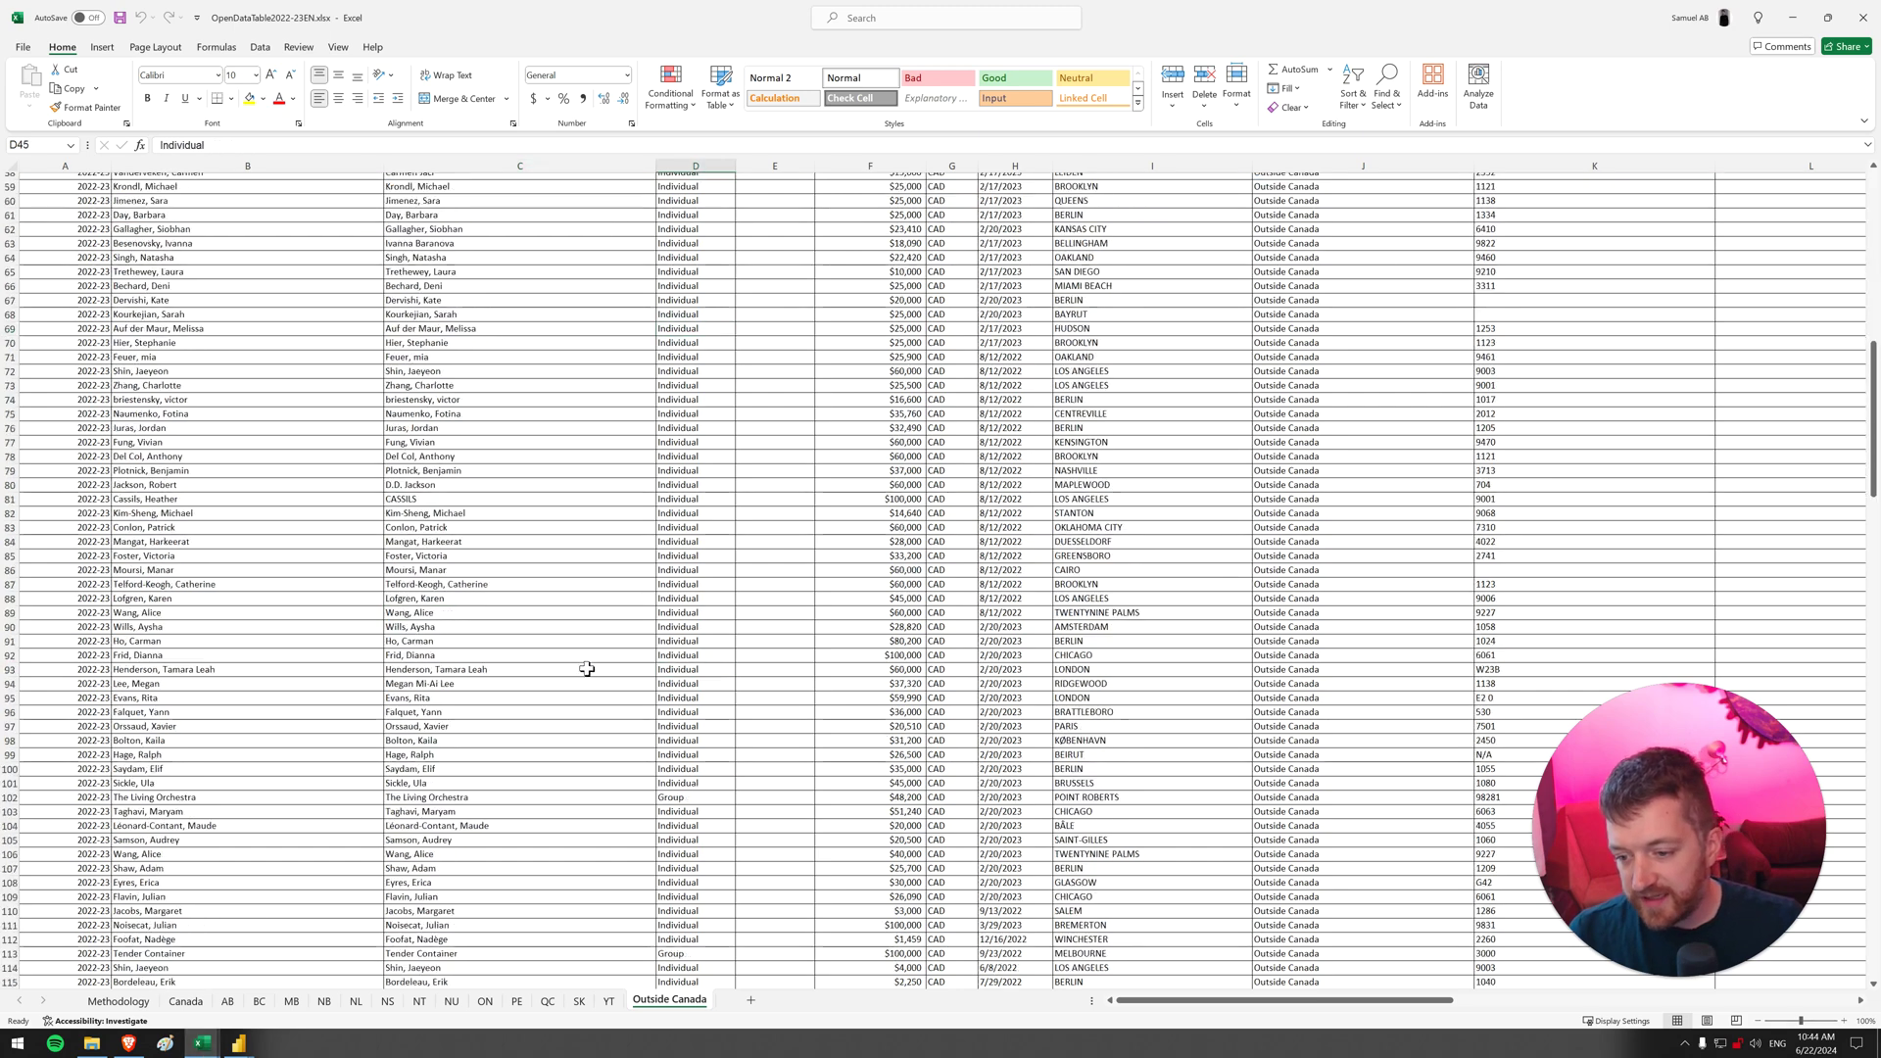
Look over the Methodology sheet, the AB sheet and the Canada sheet's grant recipients from the last rows up to the header
scroll(764, 726, up, 20)
click(118, 1001)
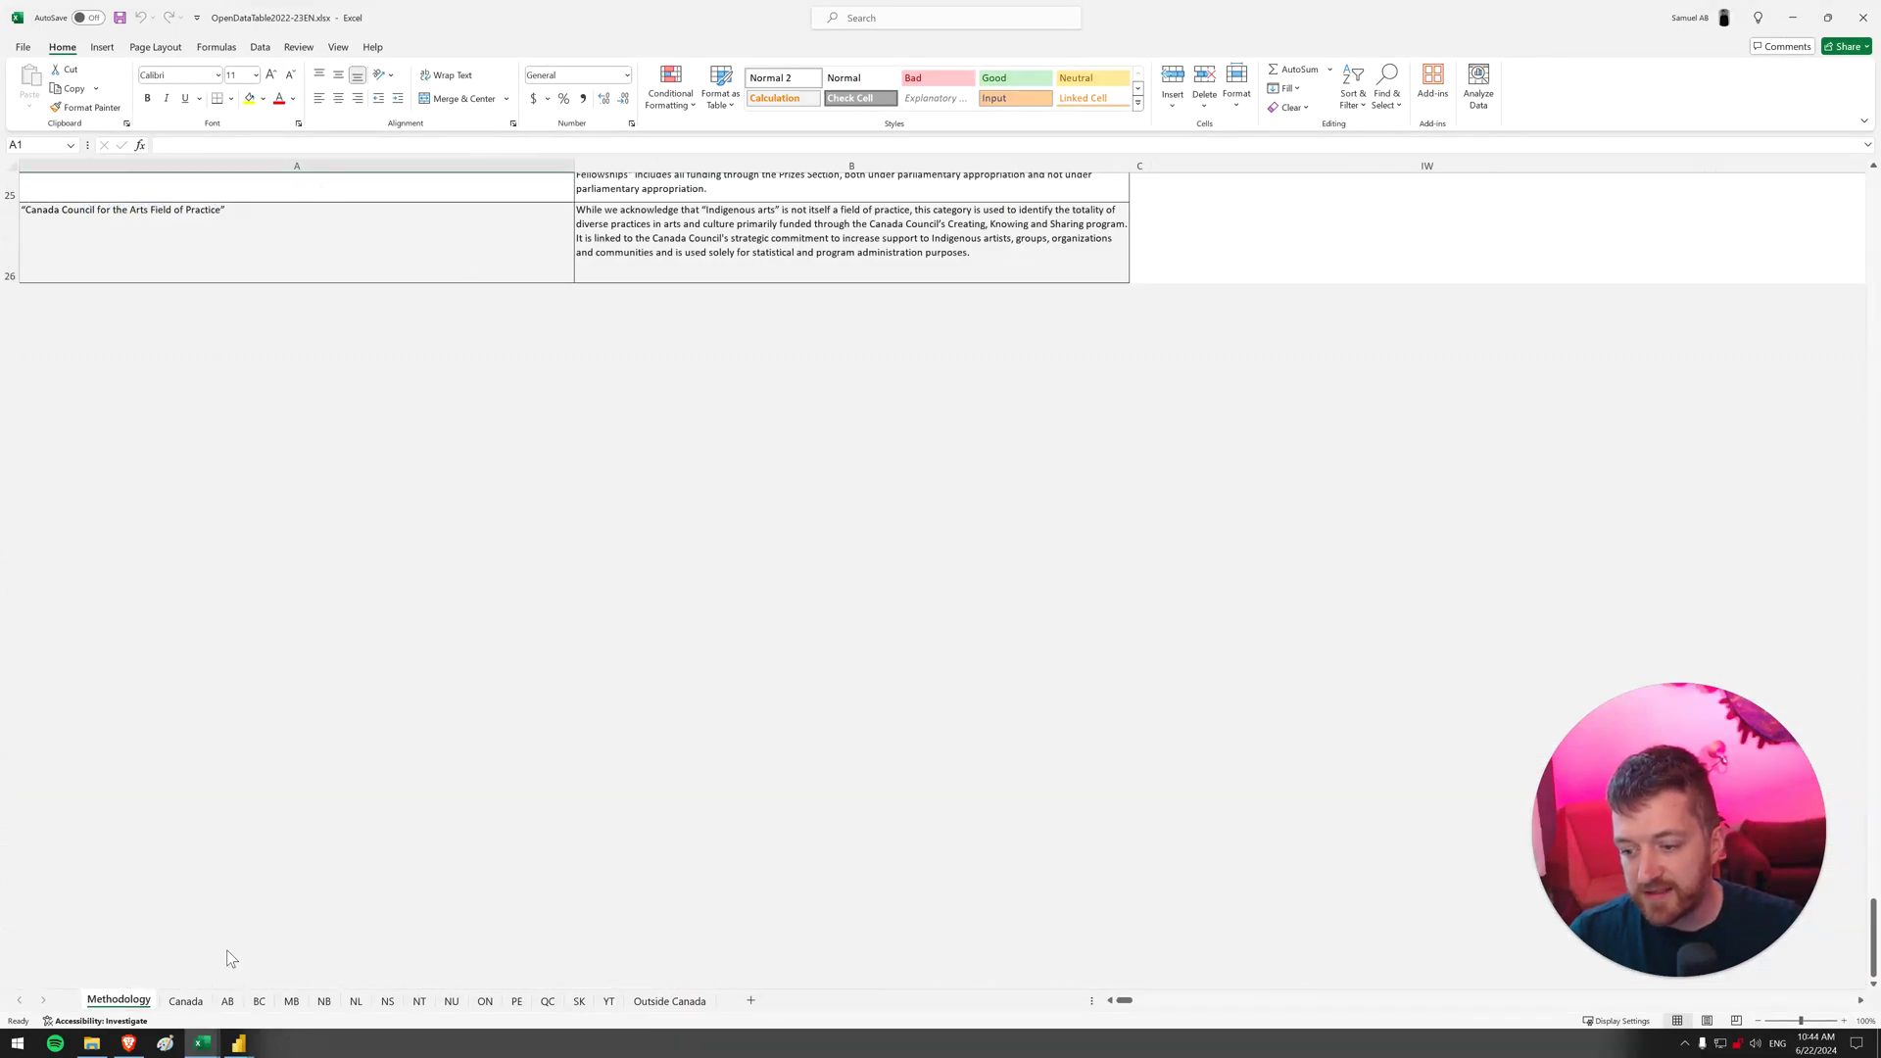
click(186, 1000)
scroll(535, 484, up, 10)
scroll(509, 299, up, 20)
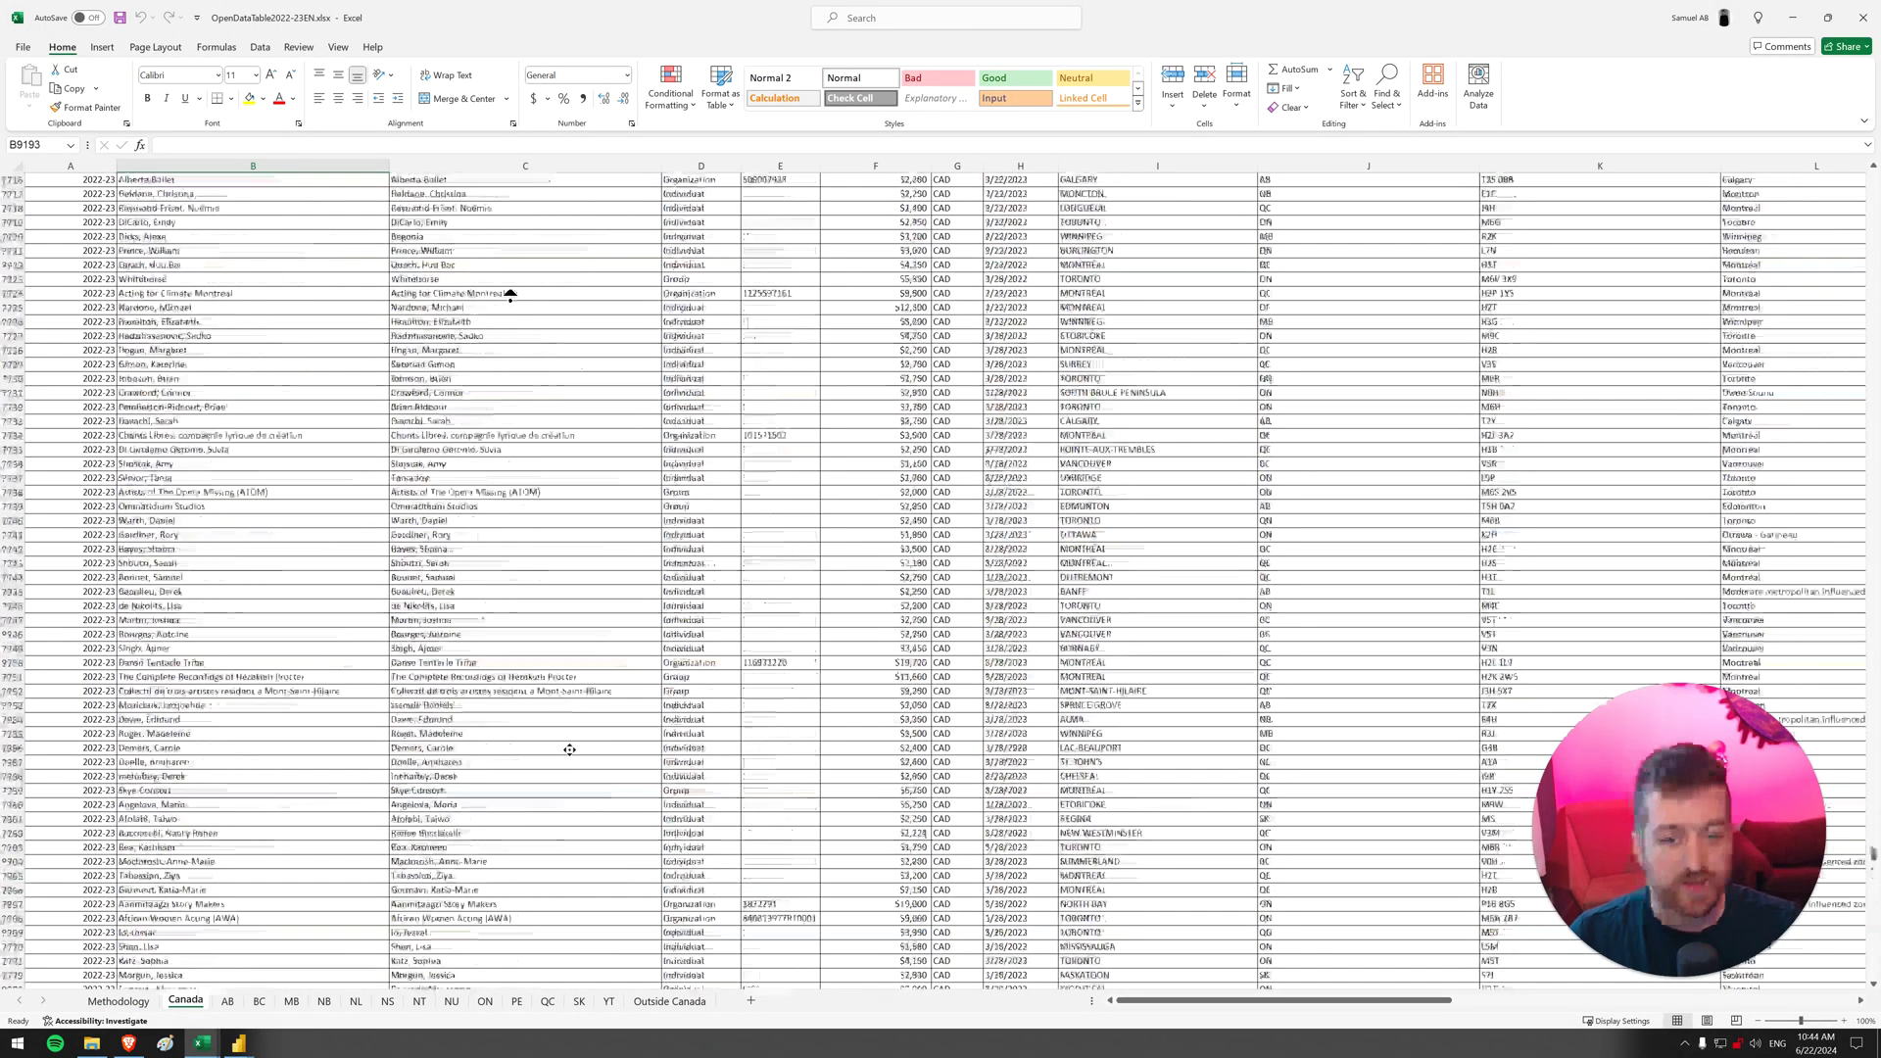
scroll(519, 258, up, 20)
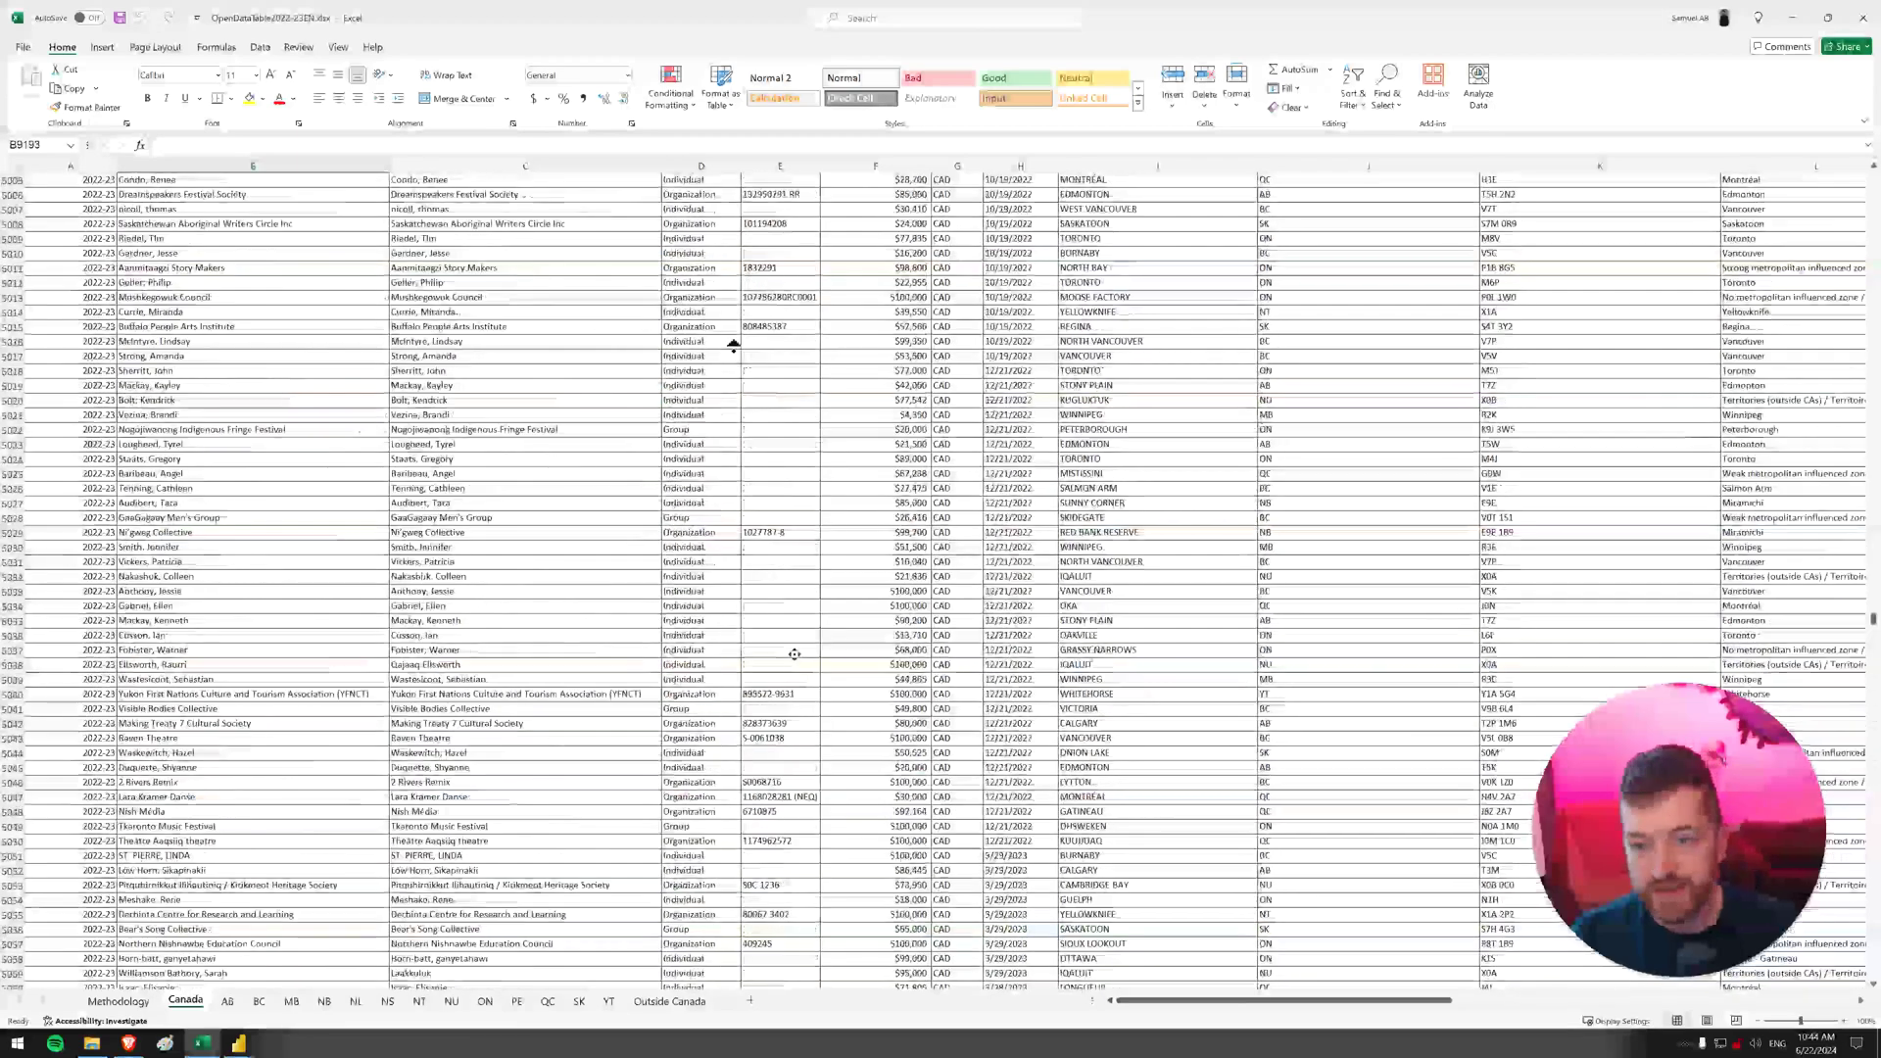
scroll(715, 234, up, 20)
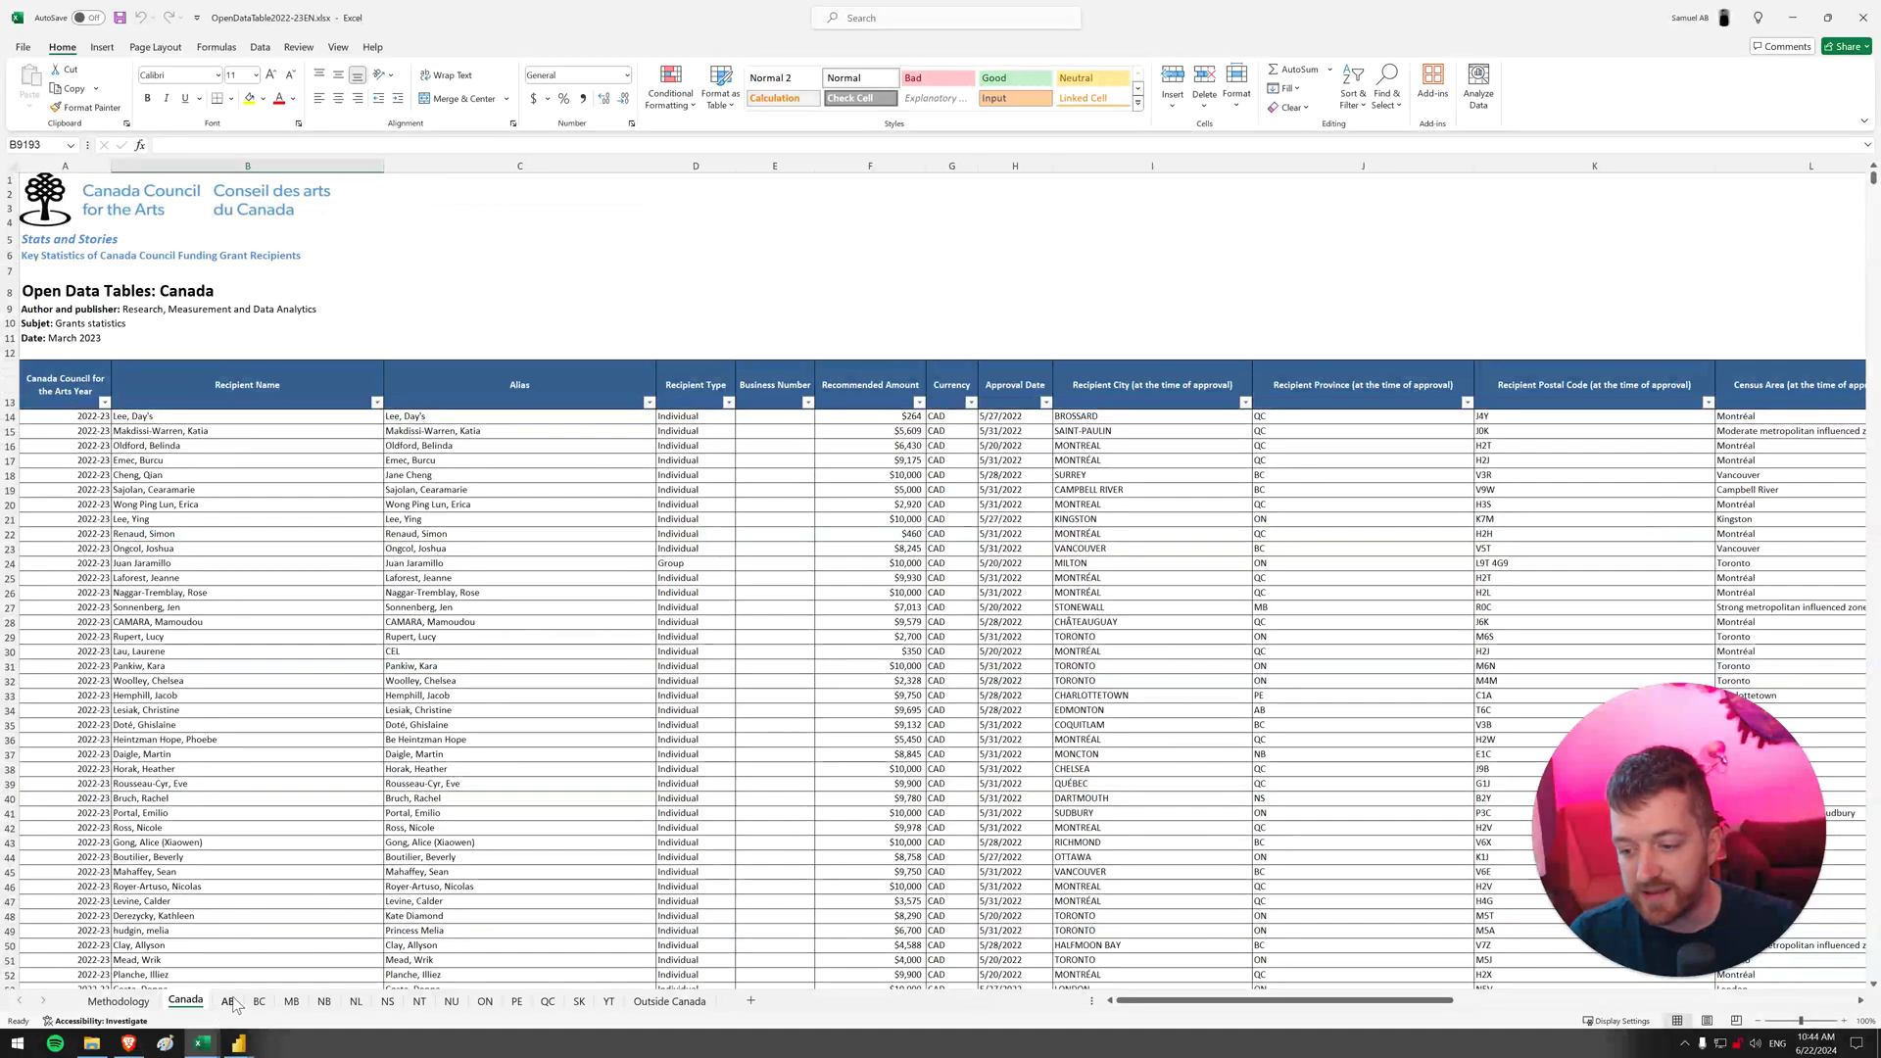
click(225, 1000)
click(186, 1000)
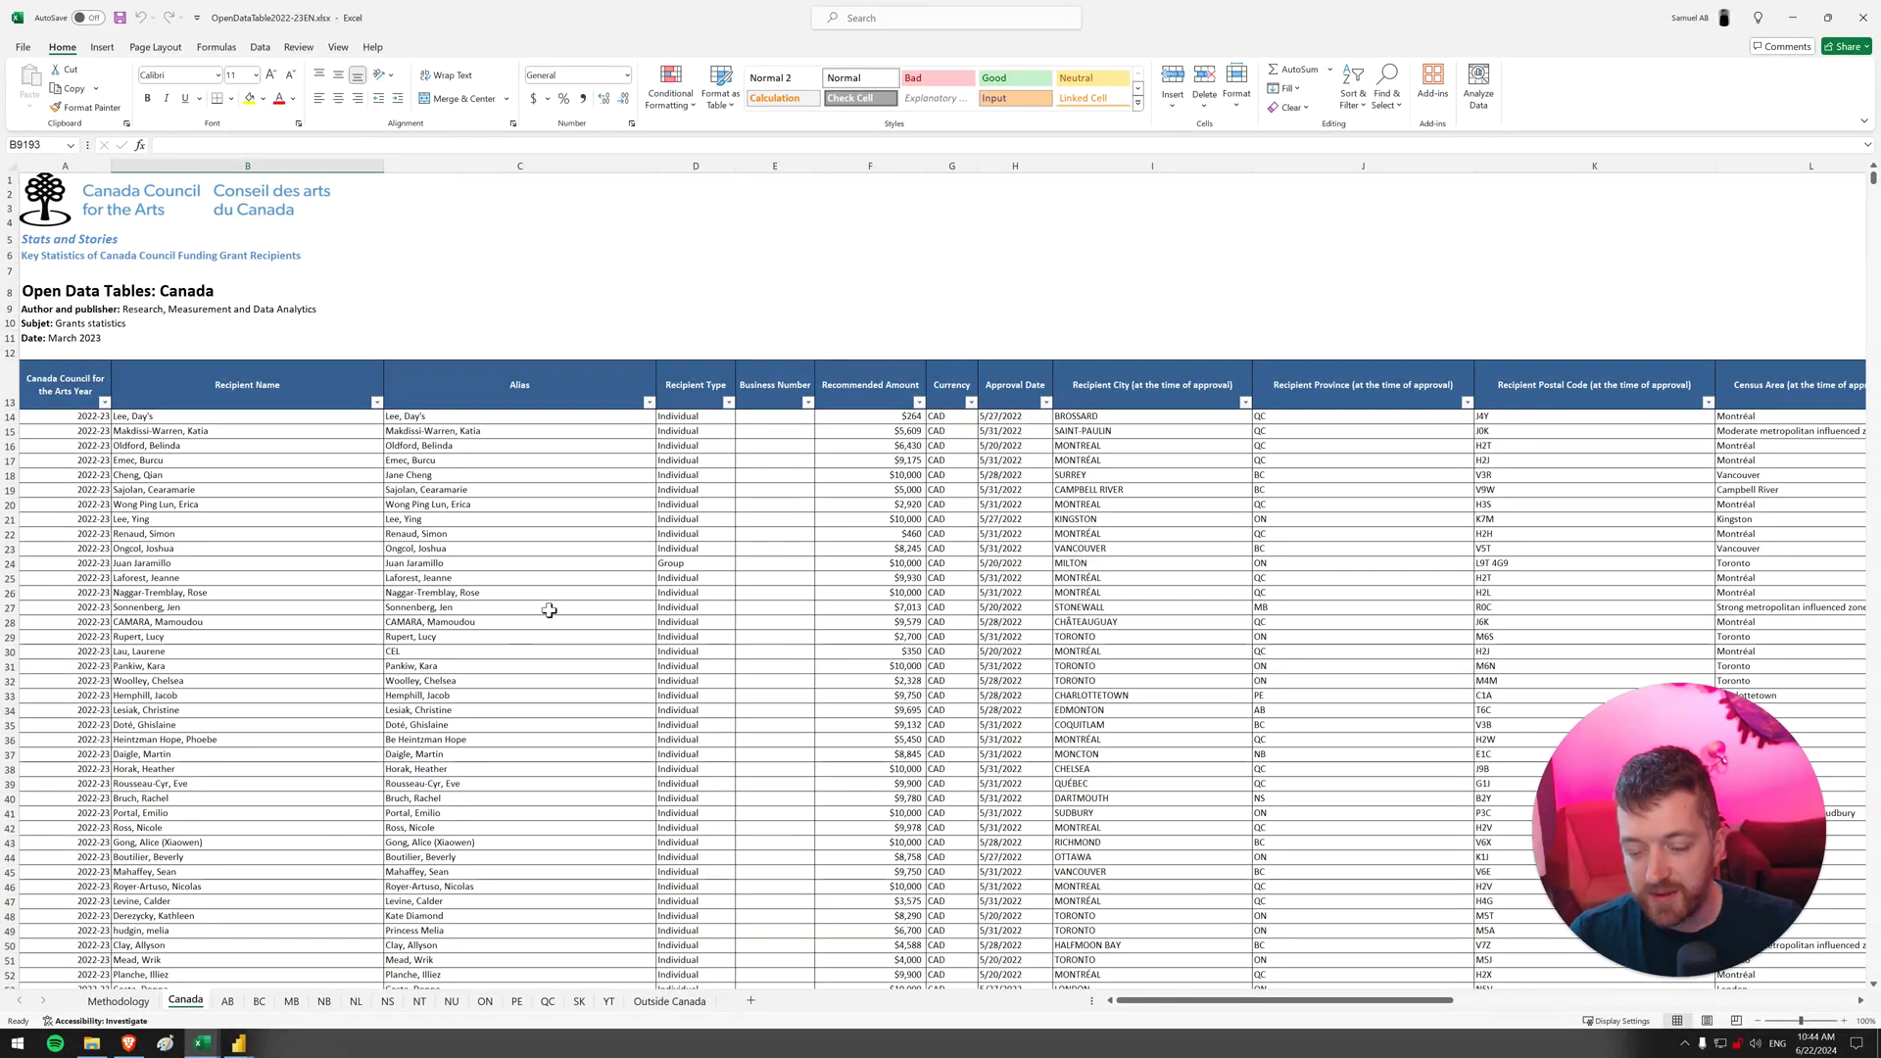
click(839, 533)
click(1088, 272)
click(902, 275)
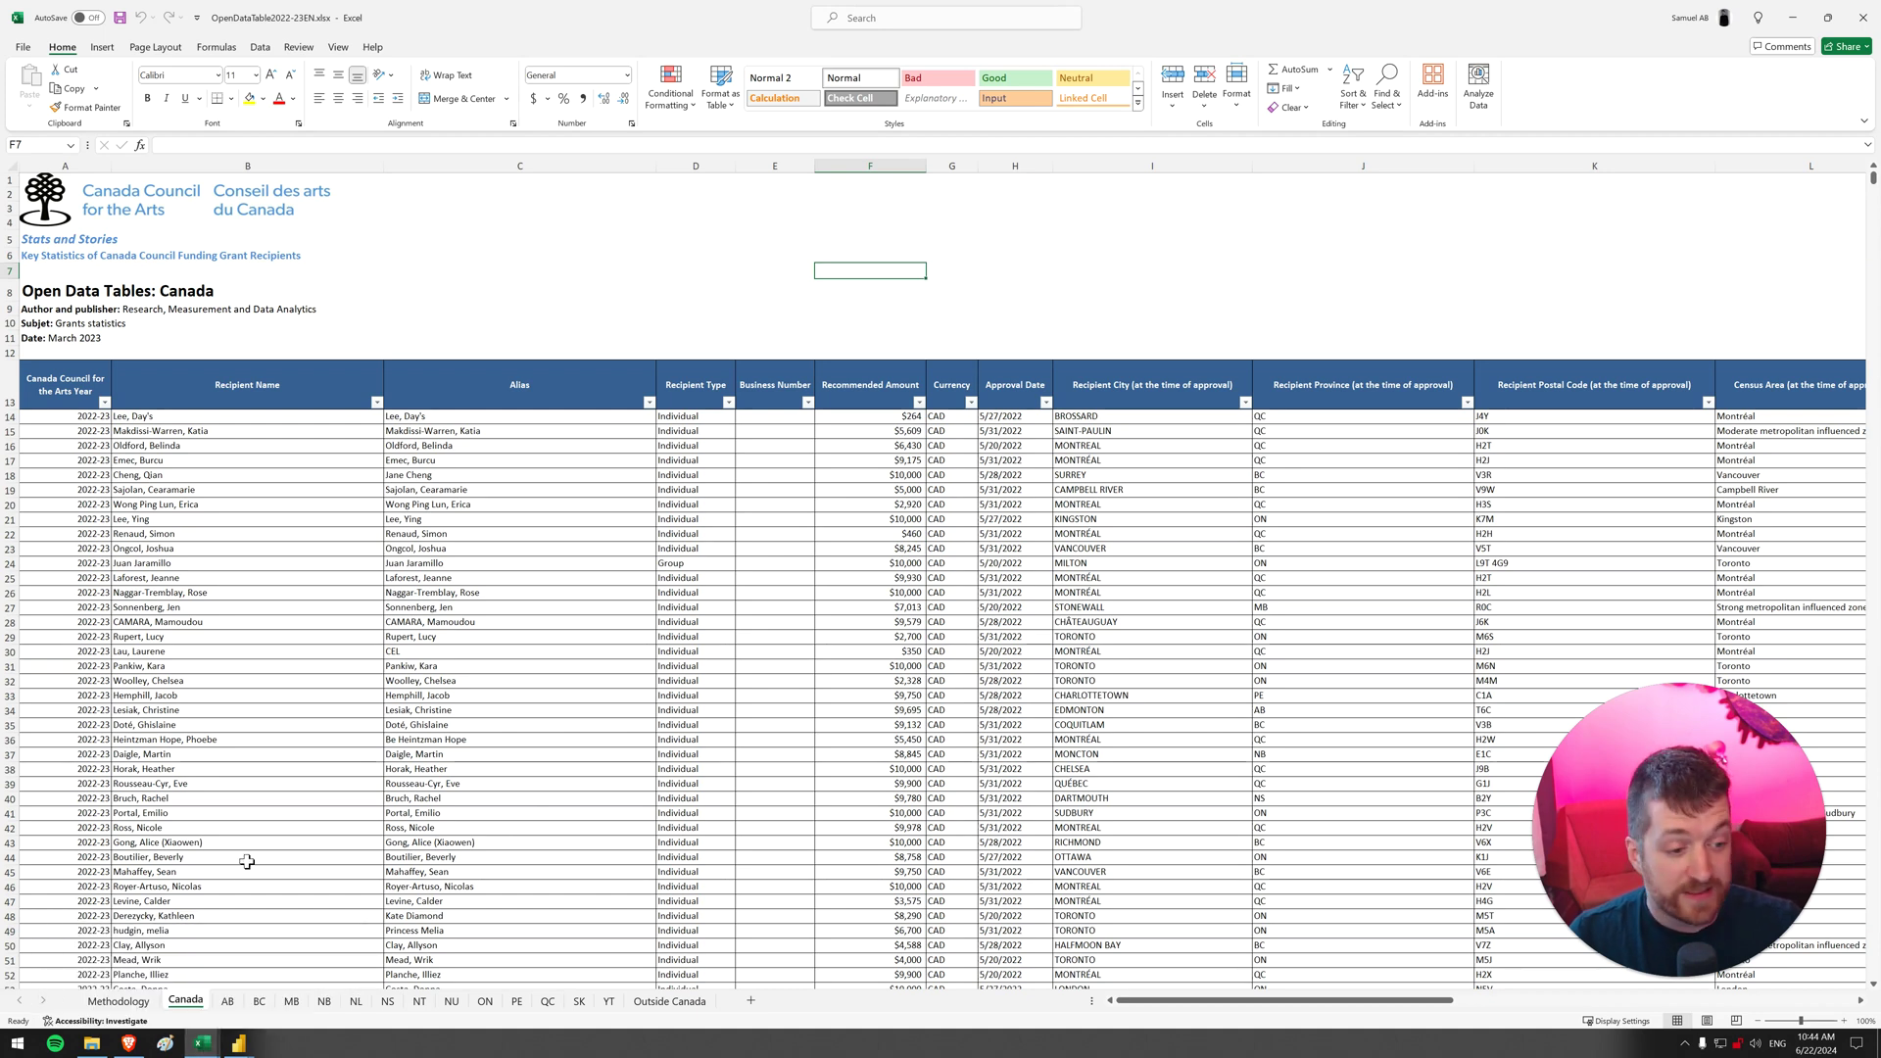
Switch to the OpenData2017-23_DonneesOuvertes CSV workbook and look through its columns and the 2017-18 grant rows
mouse_move(201, 1042)
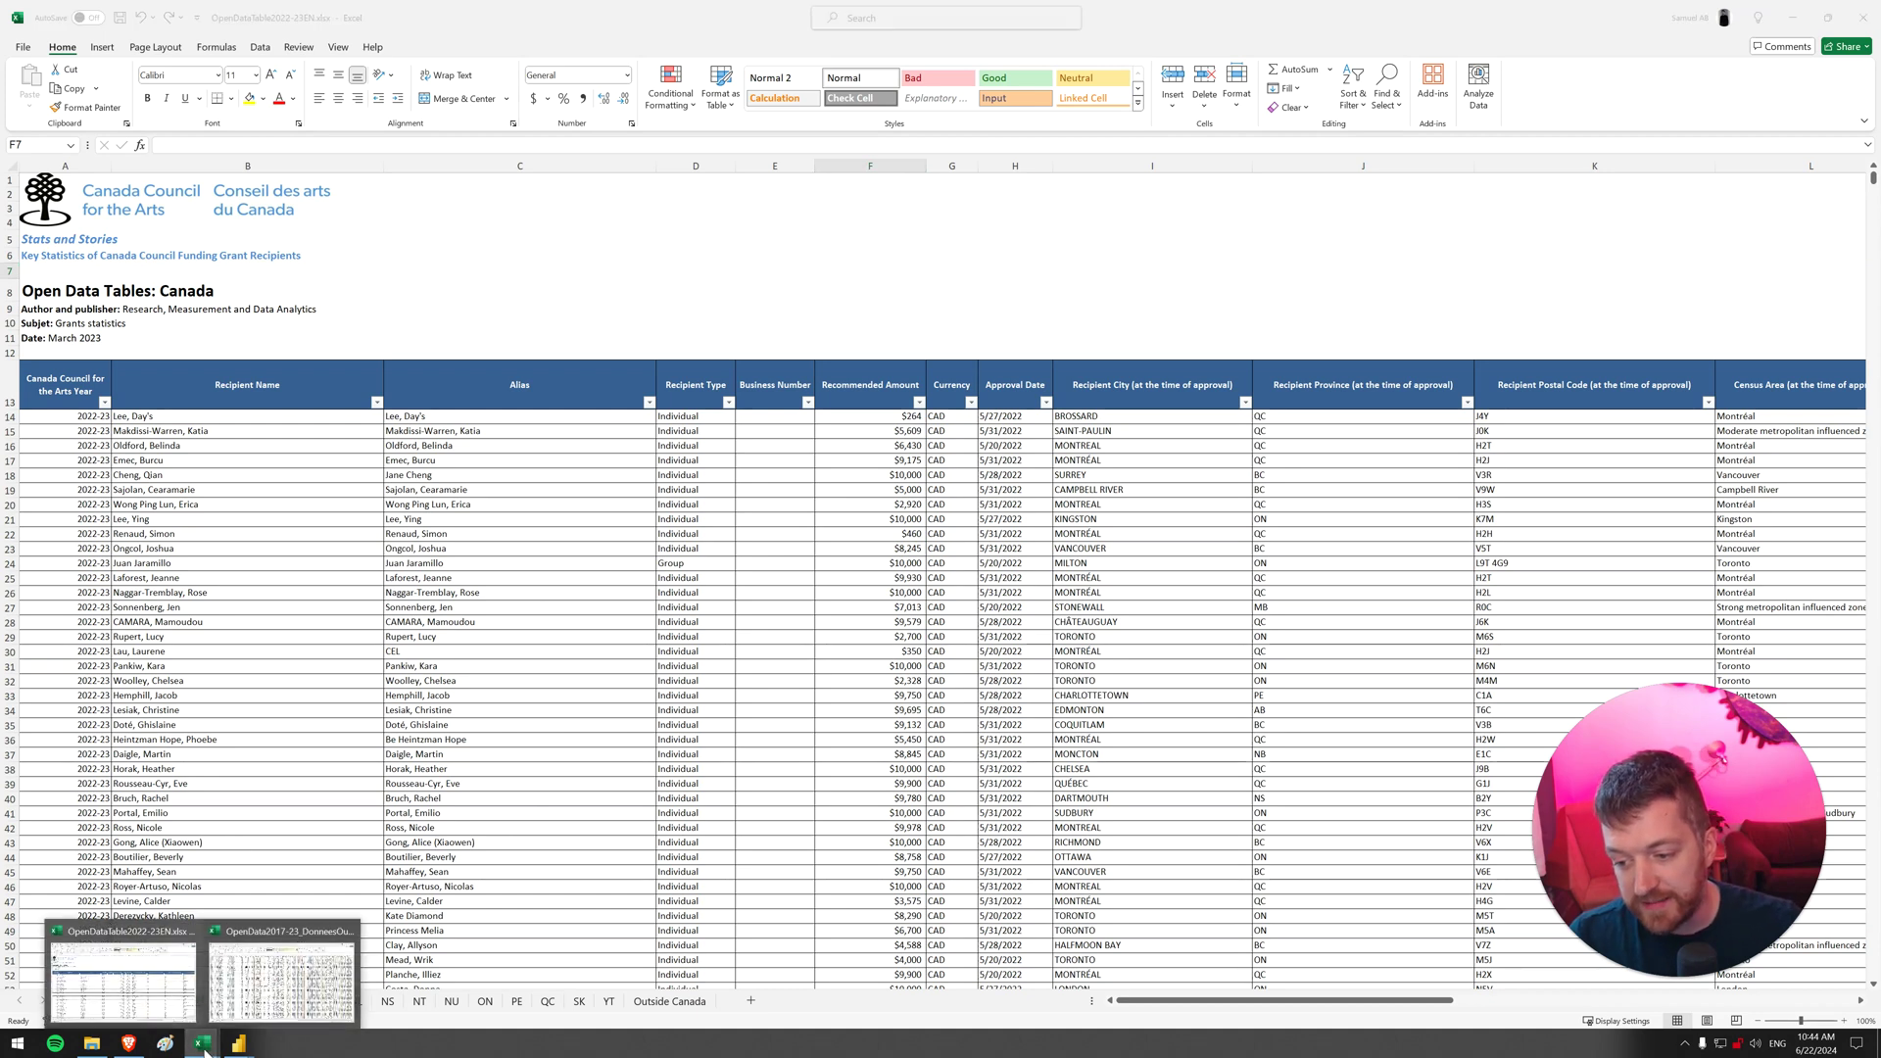
click(229, 992)
click(775, 615)
scroll(1282, 529, right, 8)
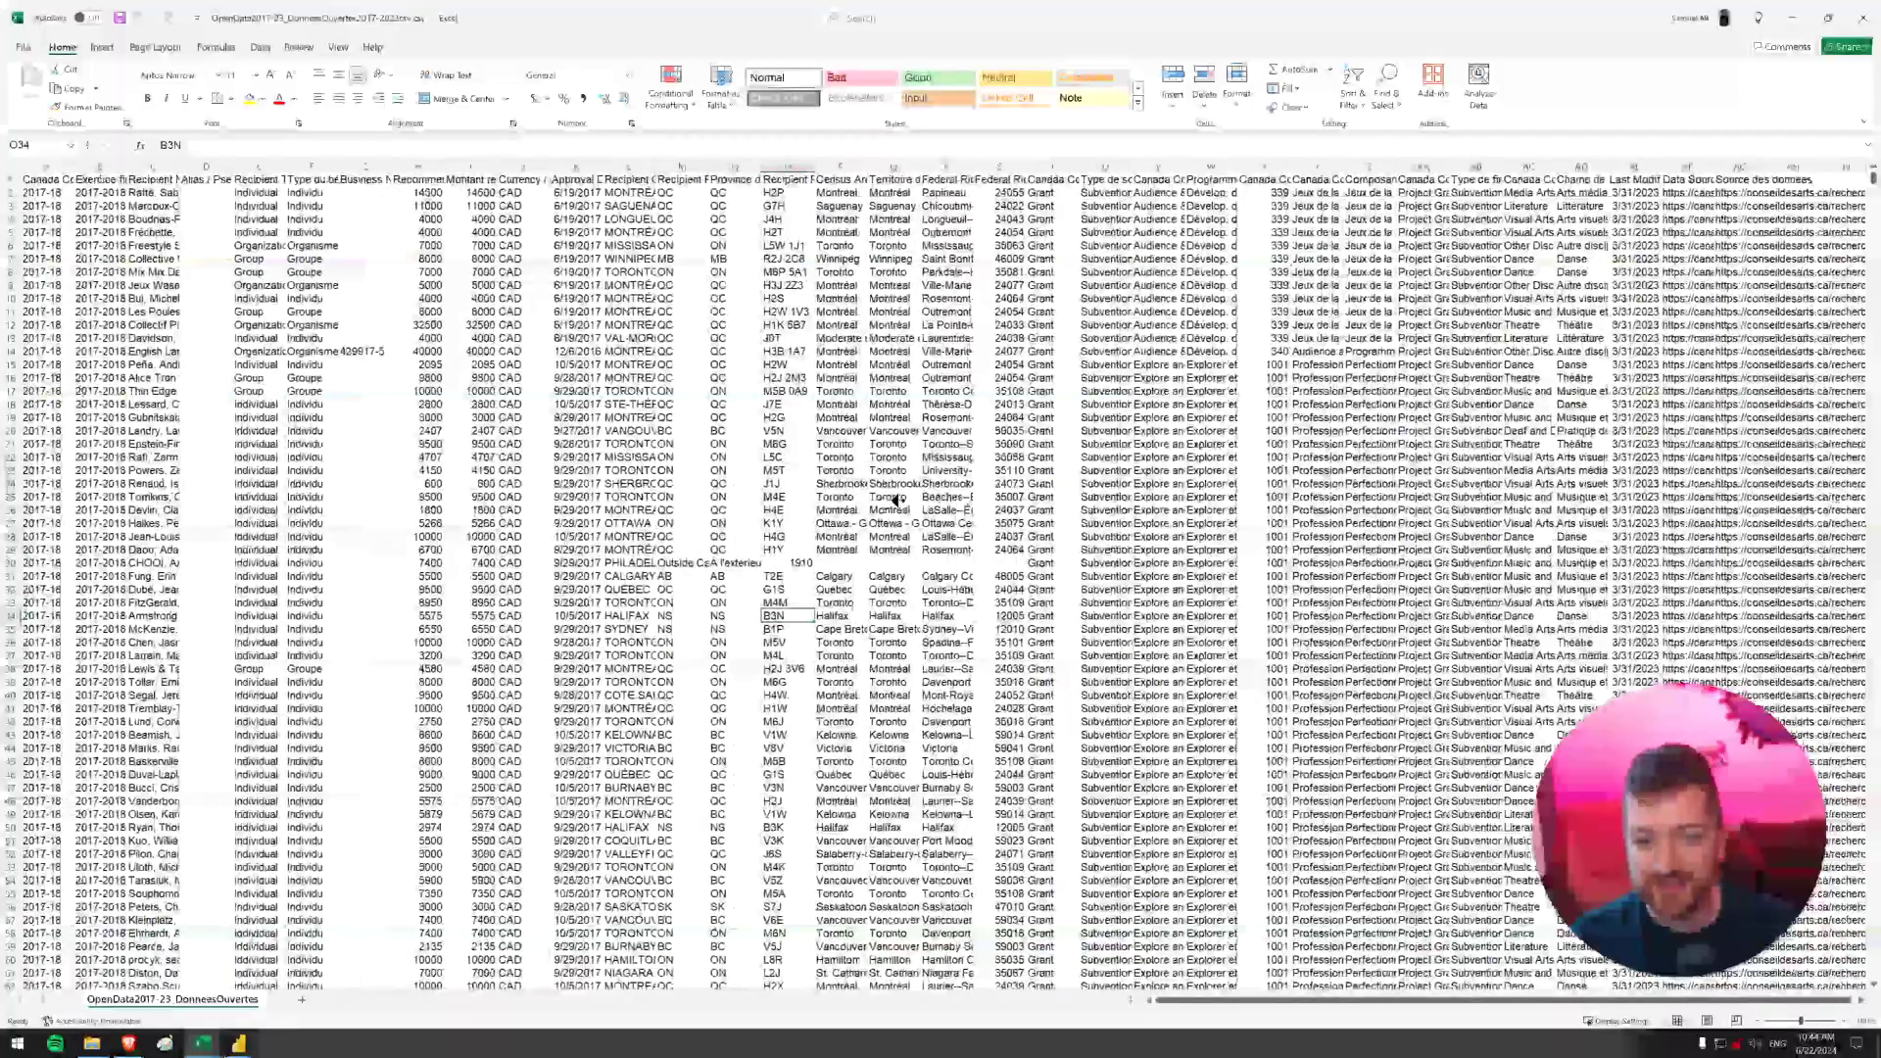
scroll(895, 499, down, 20)
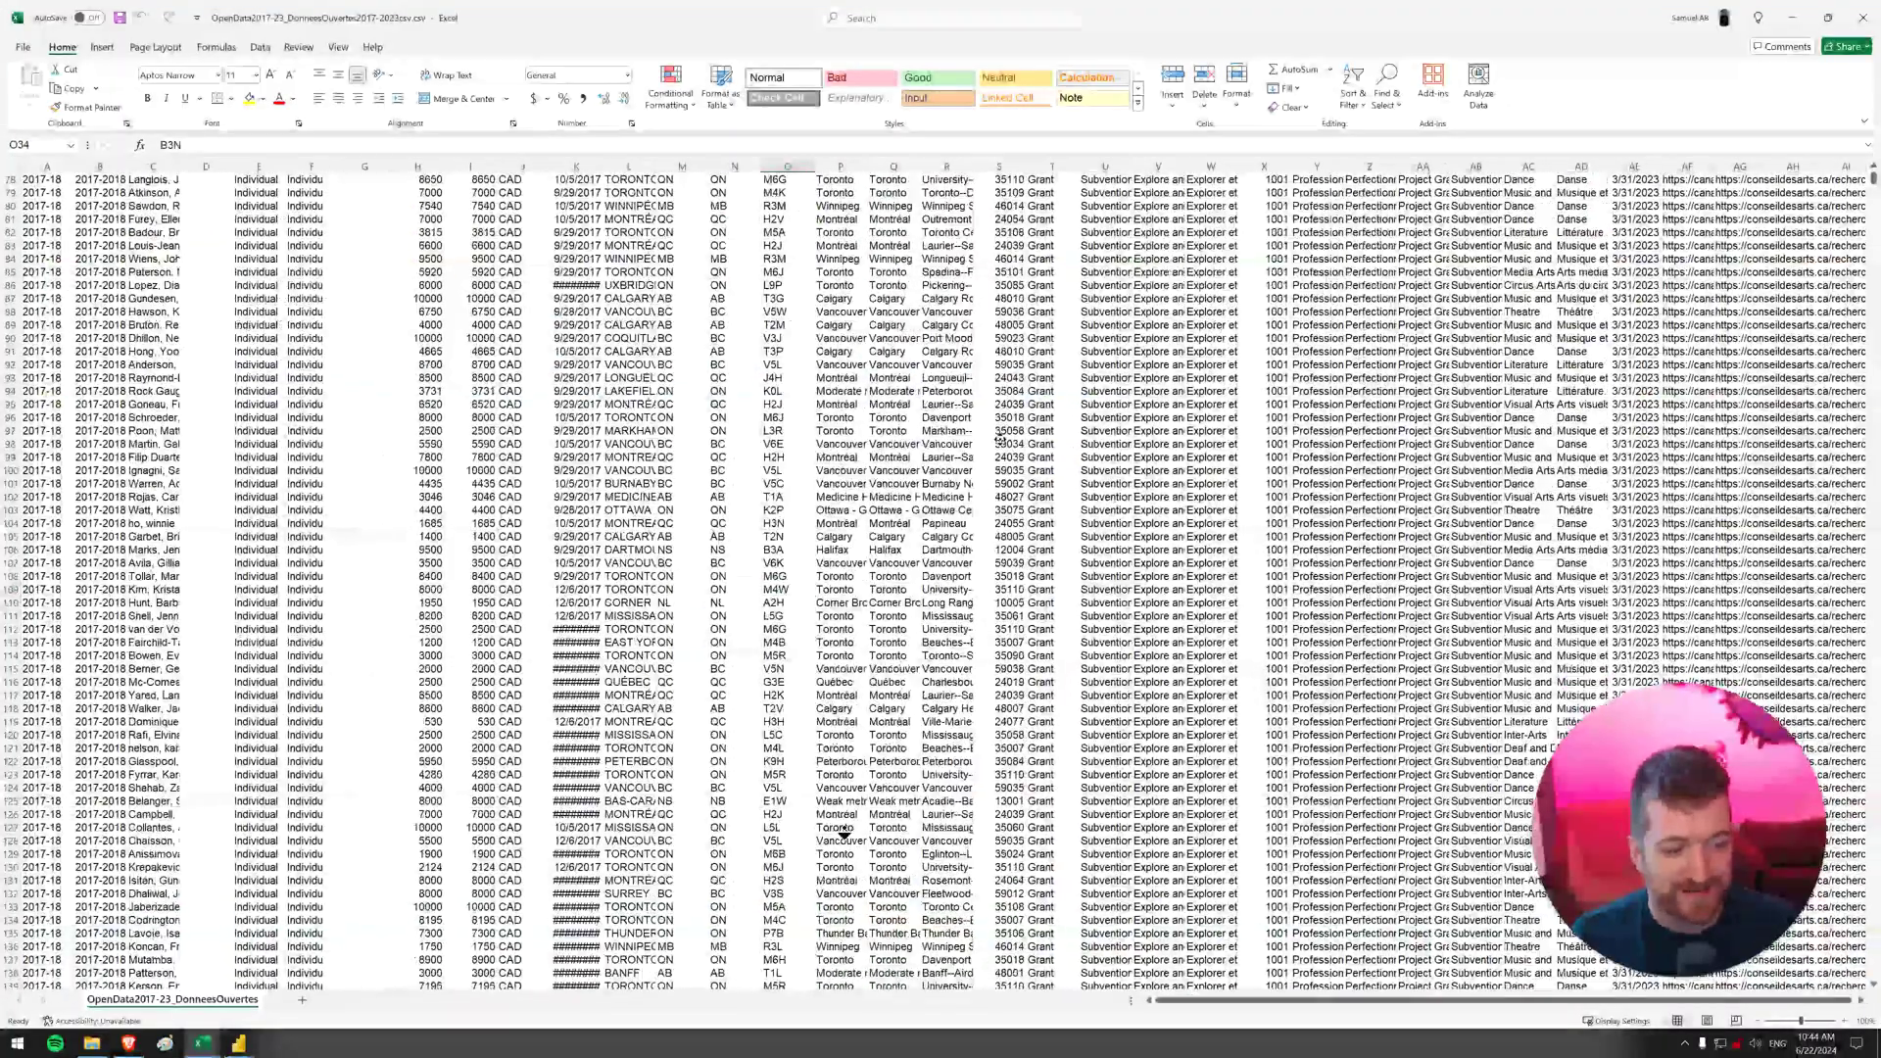
click(590, 563)
click(205, 403)
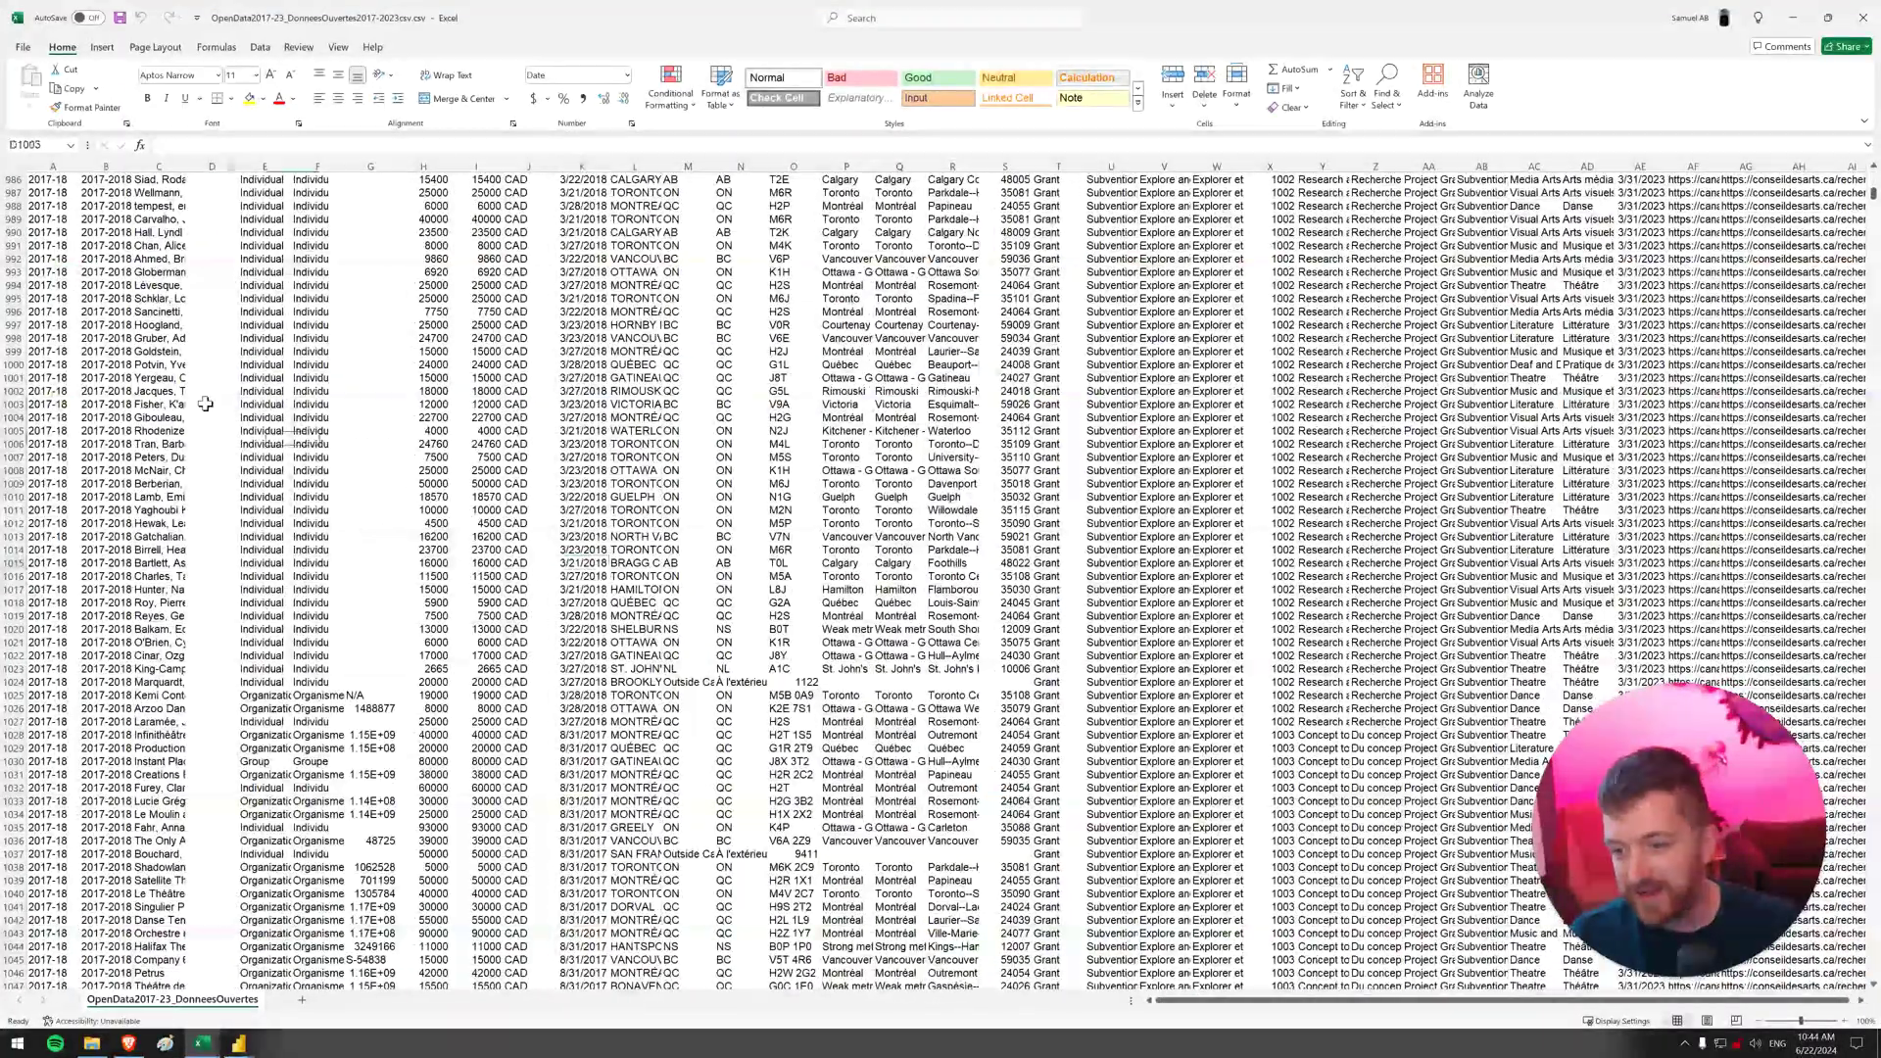
Go to the last row of the 2017-23 grant data and look back up through the 2022-23 entries
key(ctrl+Down)
key(ctrl+Down)
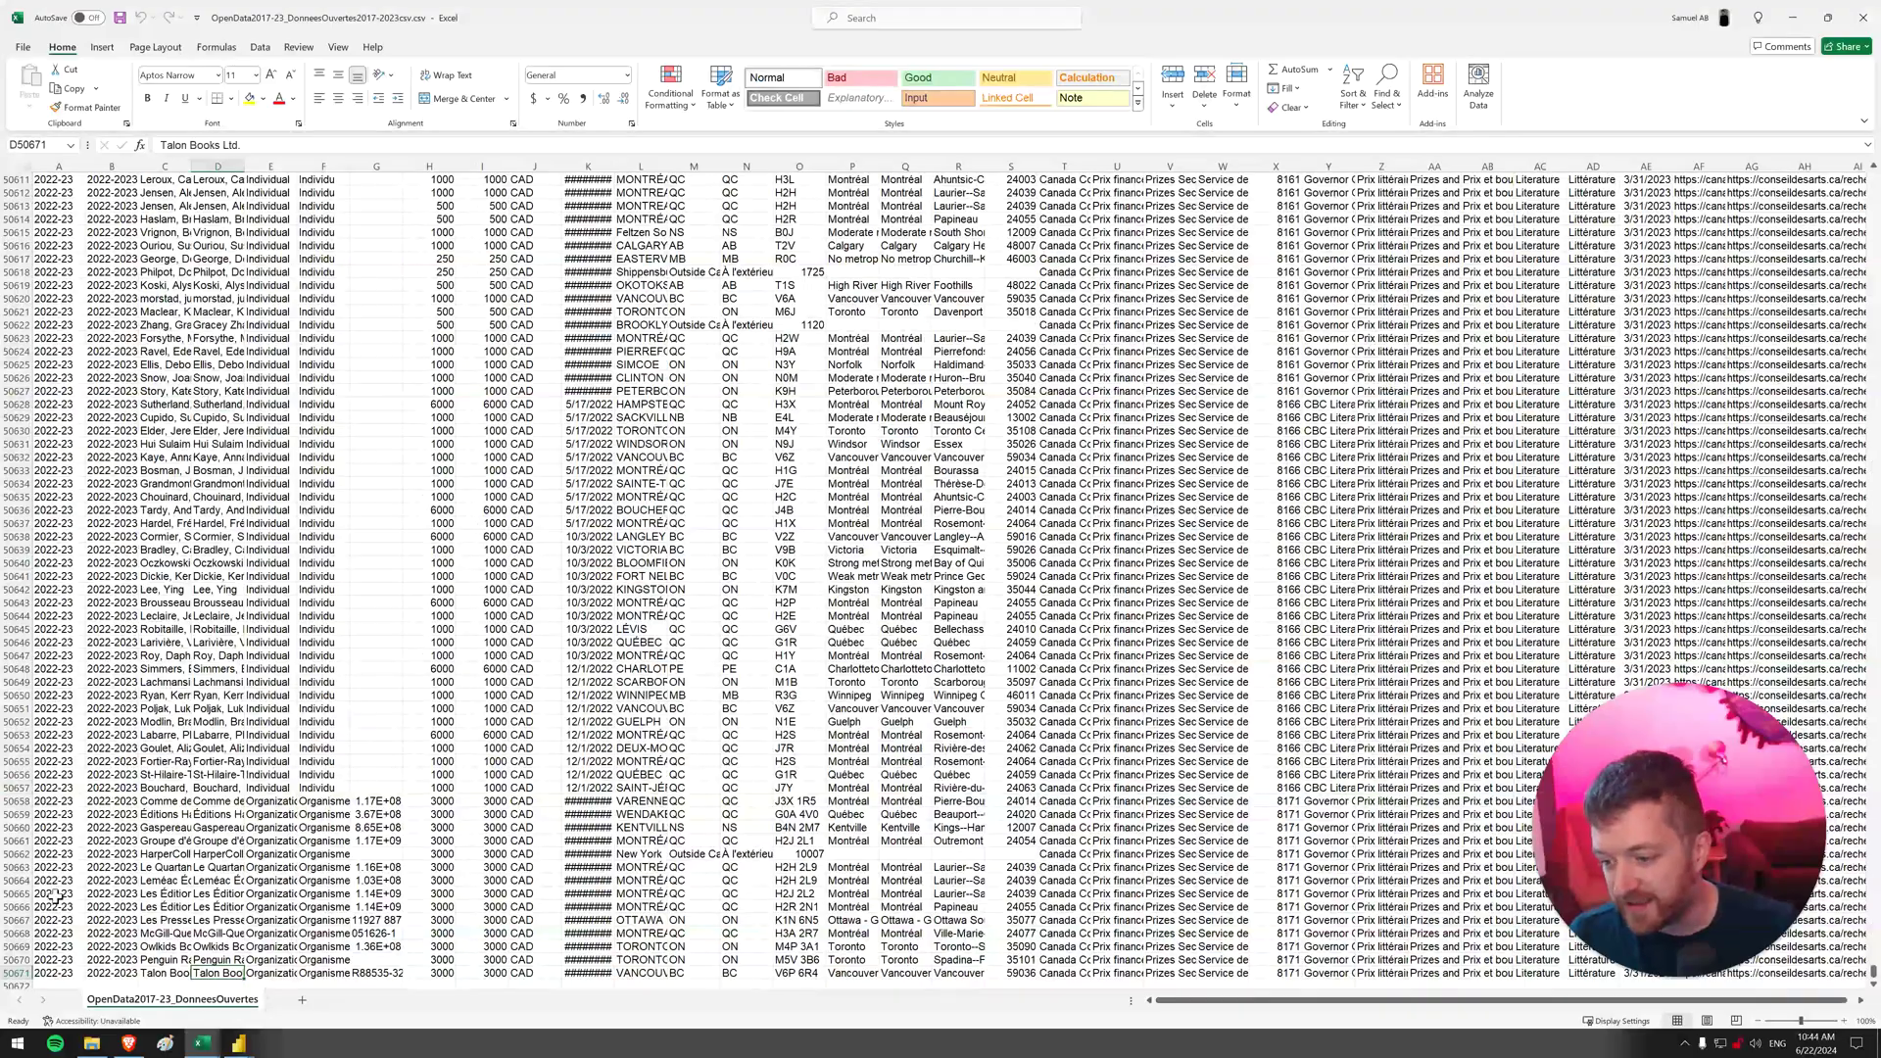
click(20, 974)
scroll(532, 894, up, 20)
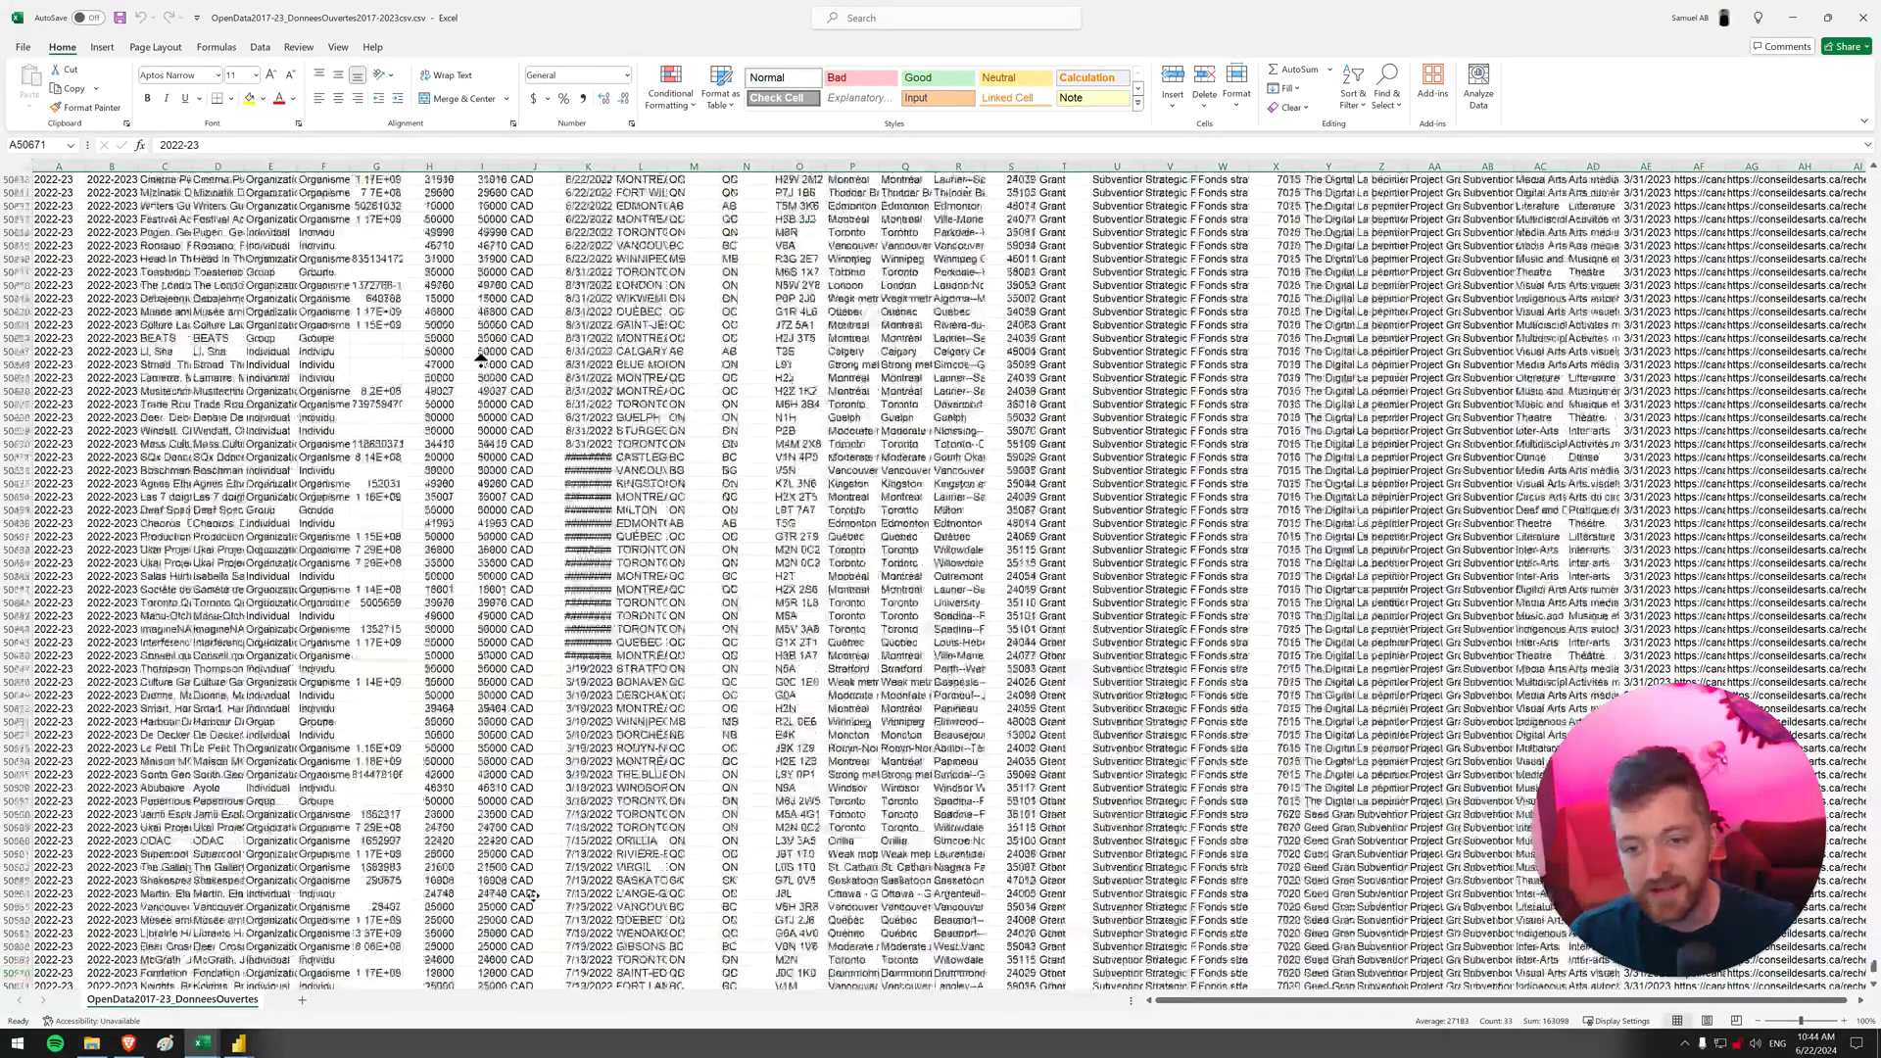
scroll(481, 358, up, 20)
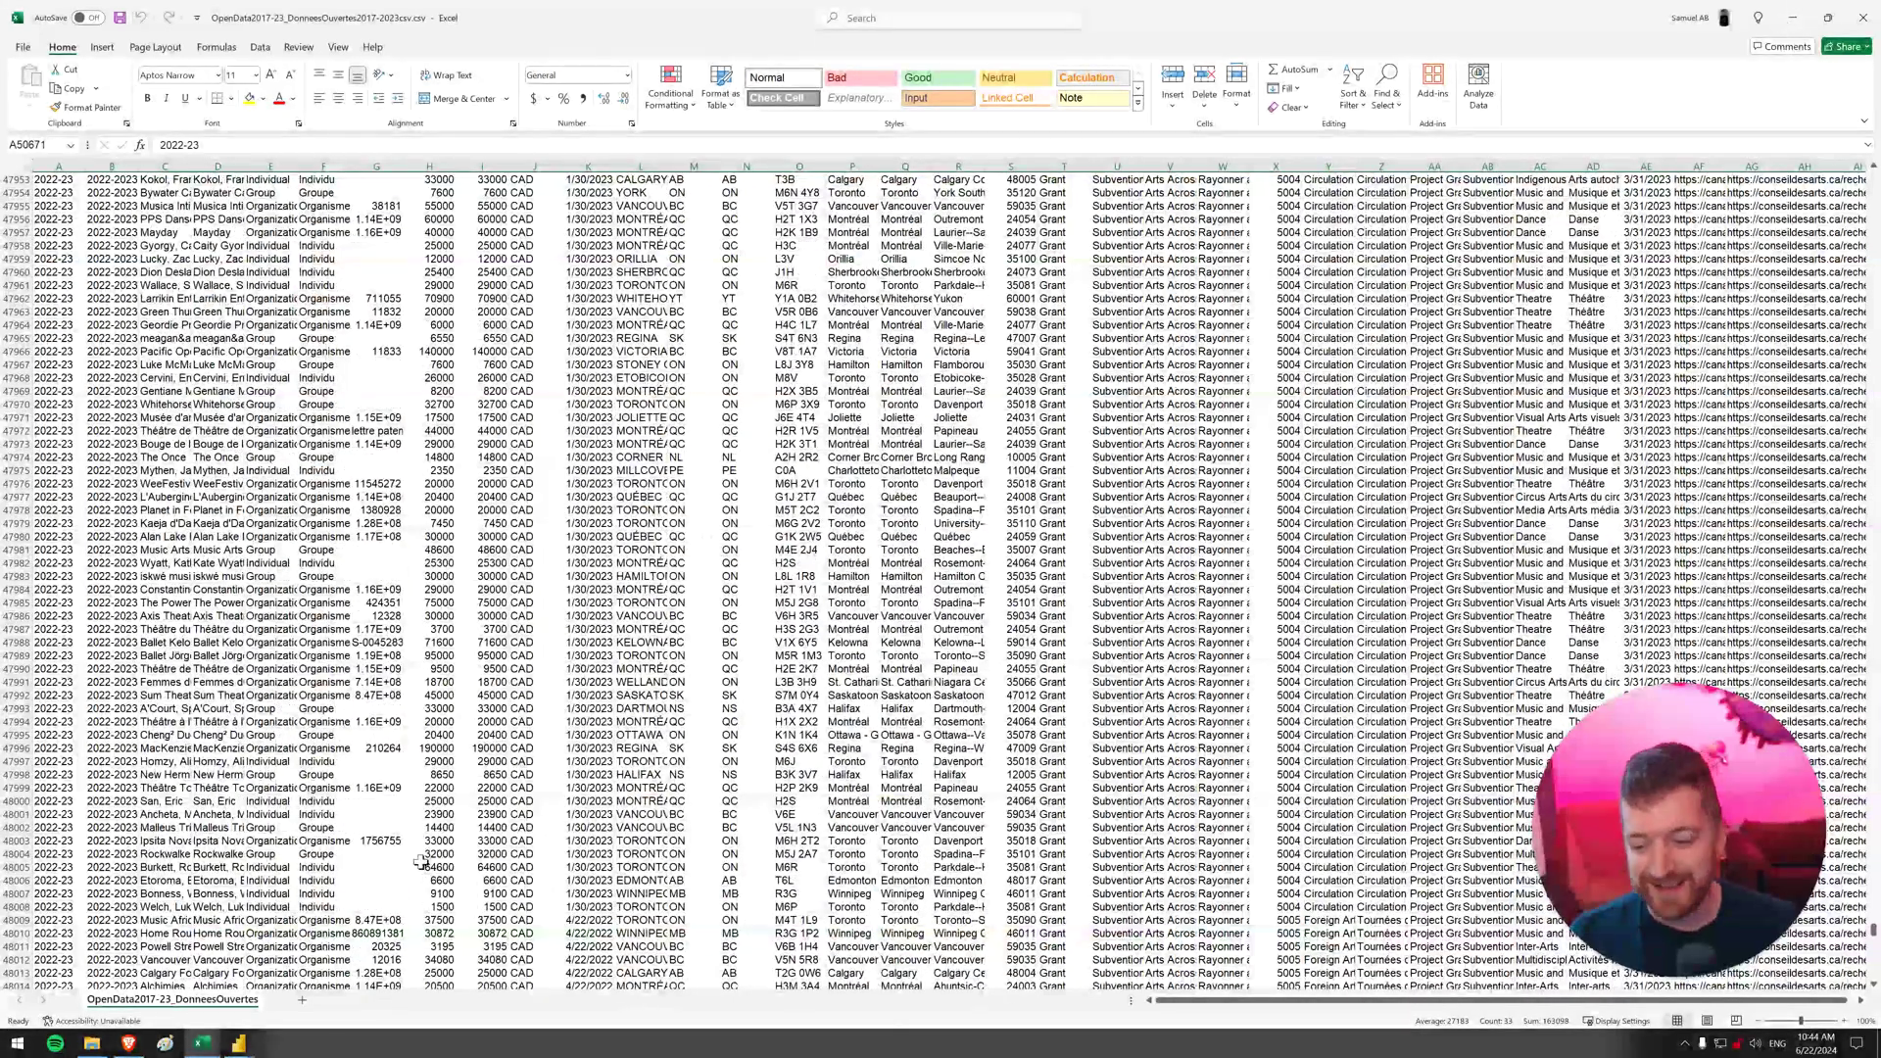
Switch to the Art Funding CCA report in Power BI and remove the all-pages filter on the funding approval date
mouse_move(238, 1042)
click(169, 1006)
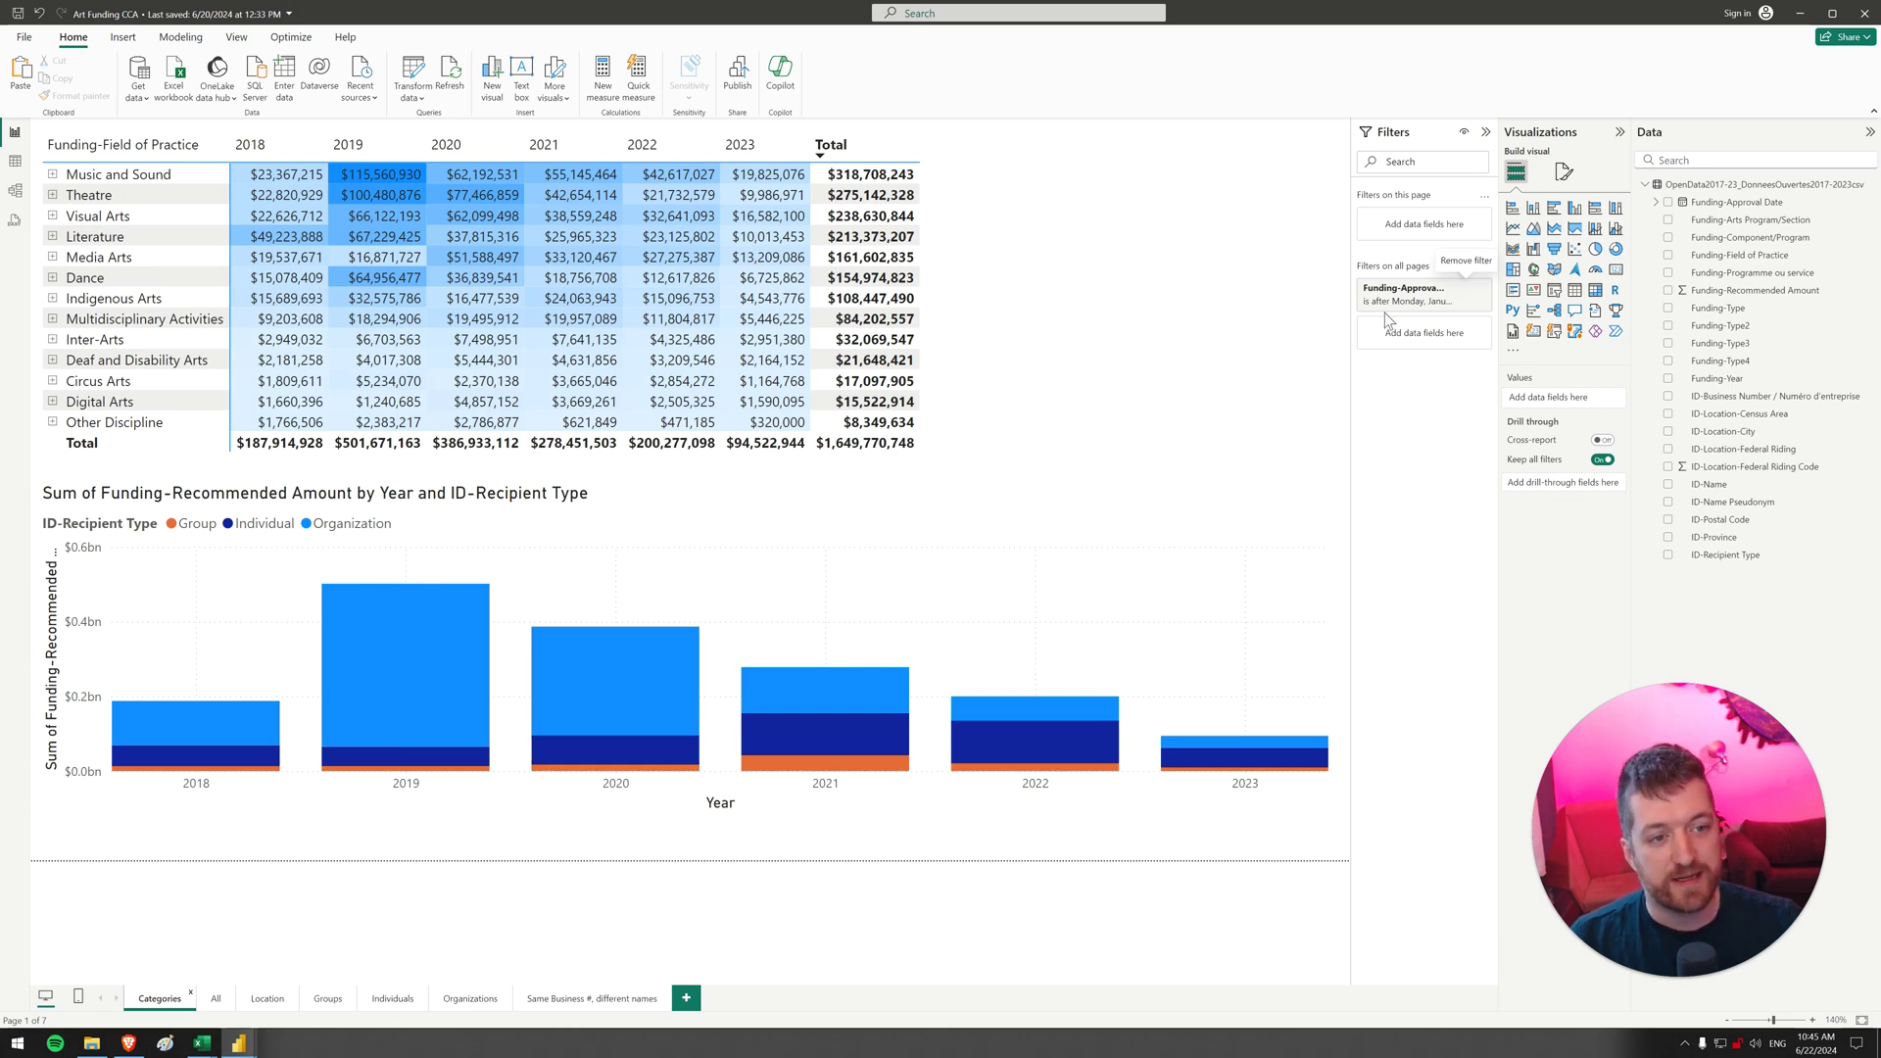
click(1467, 291)
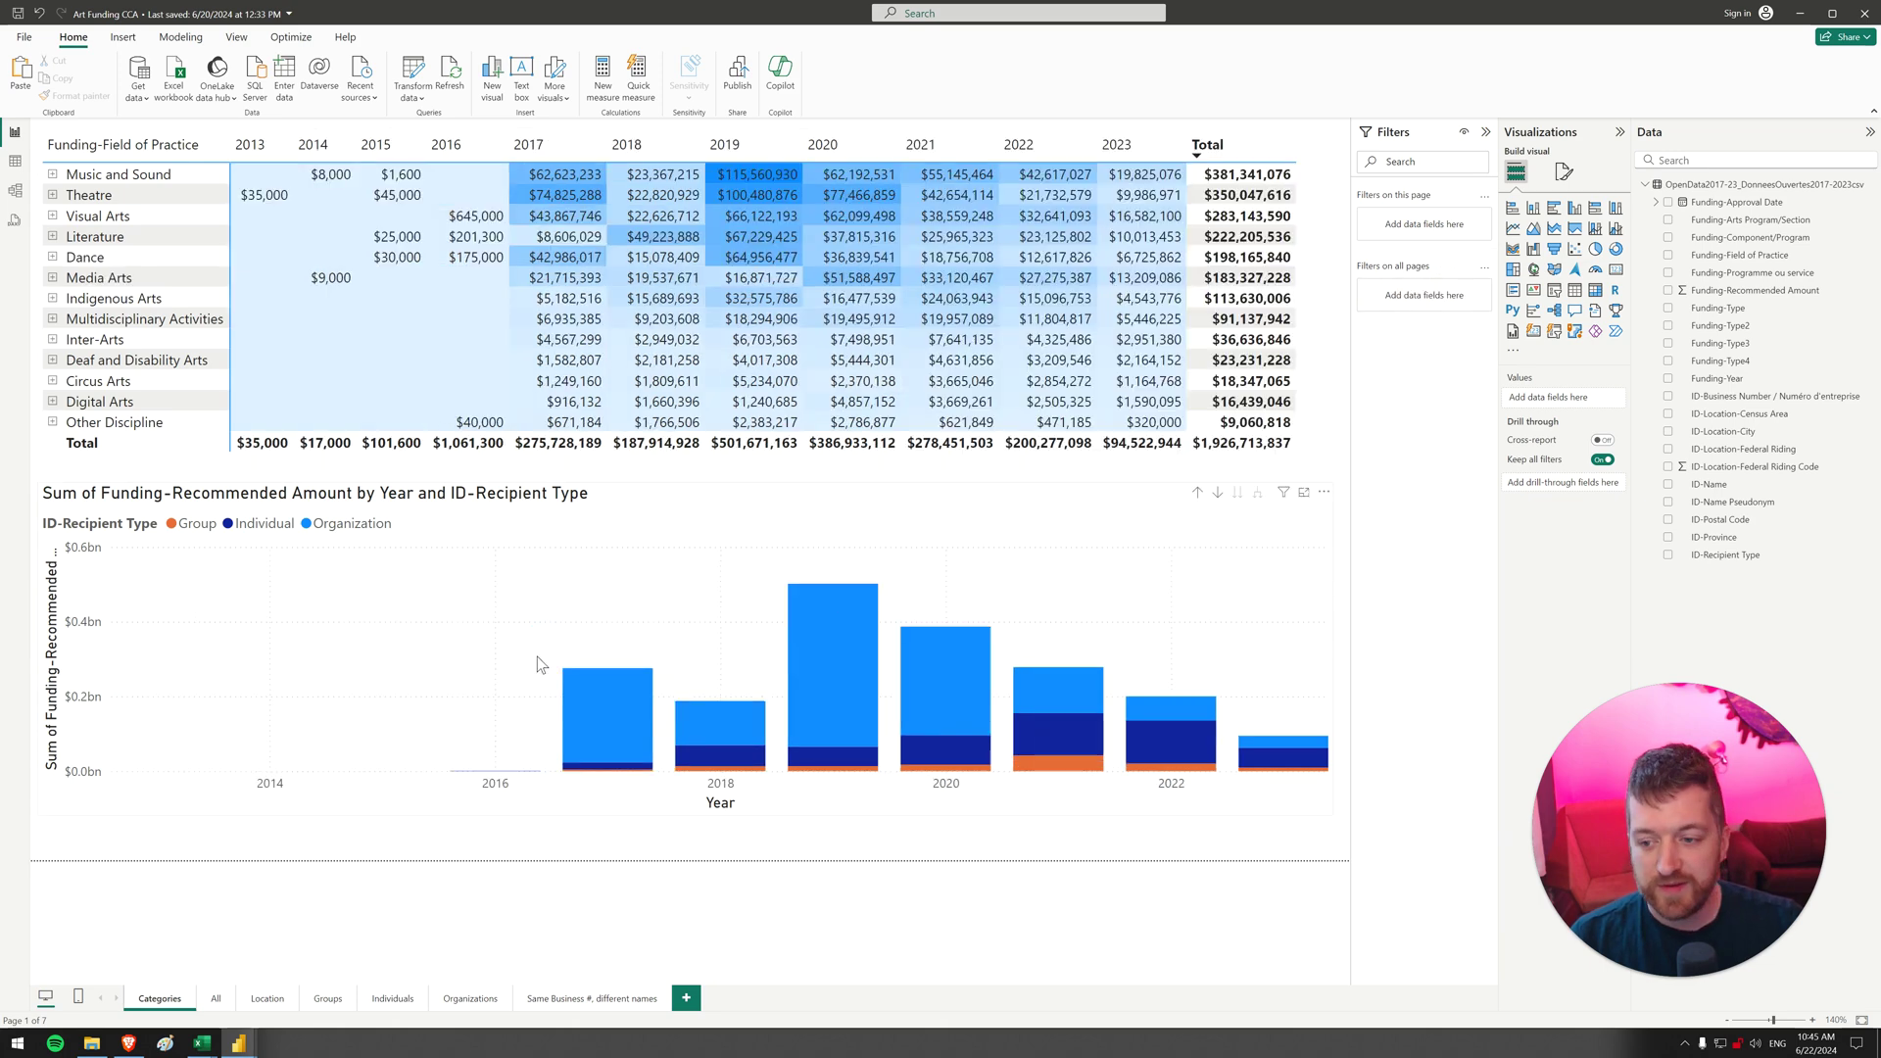
Inspect the early years in the yearly funding chart, cross-filter the matrix by the 2017 Organization segment, and clear the selection
click(513, 774)
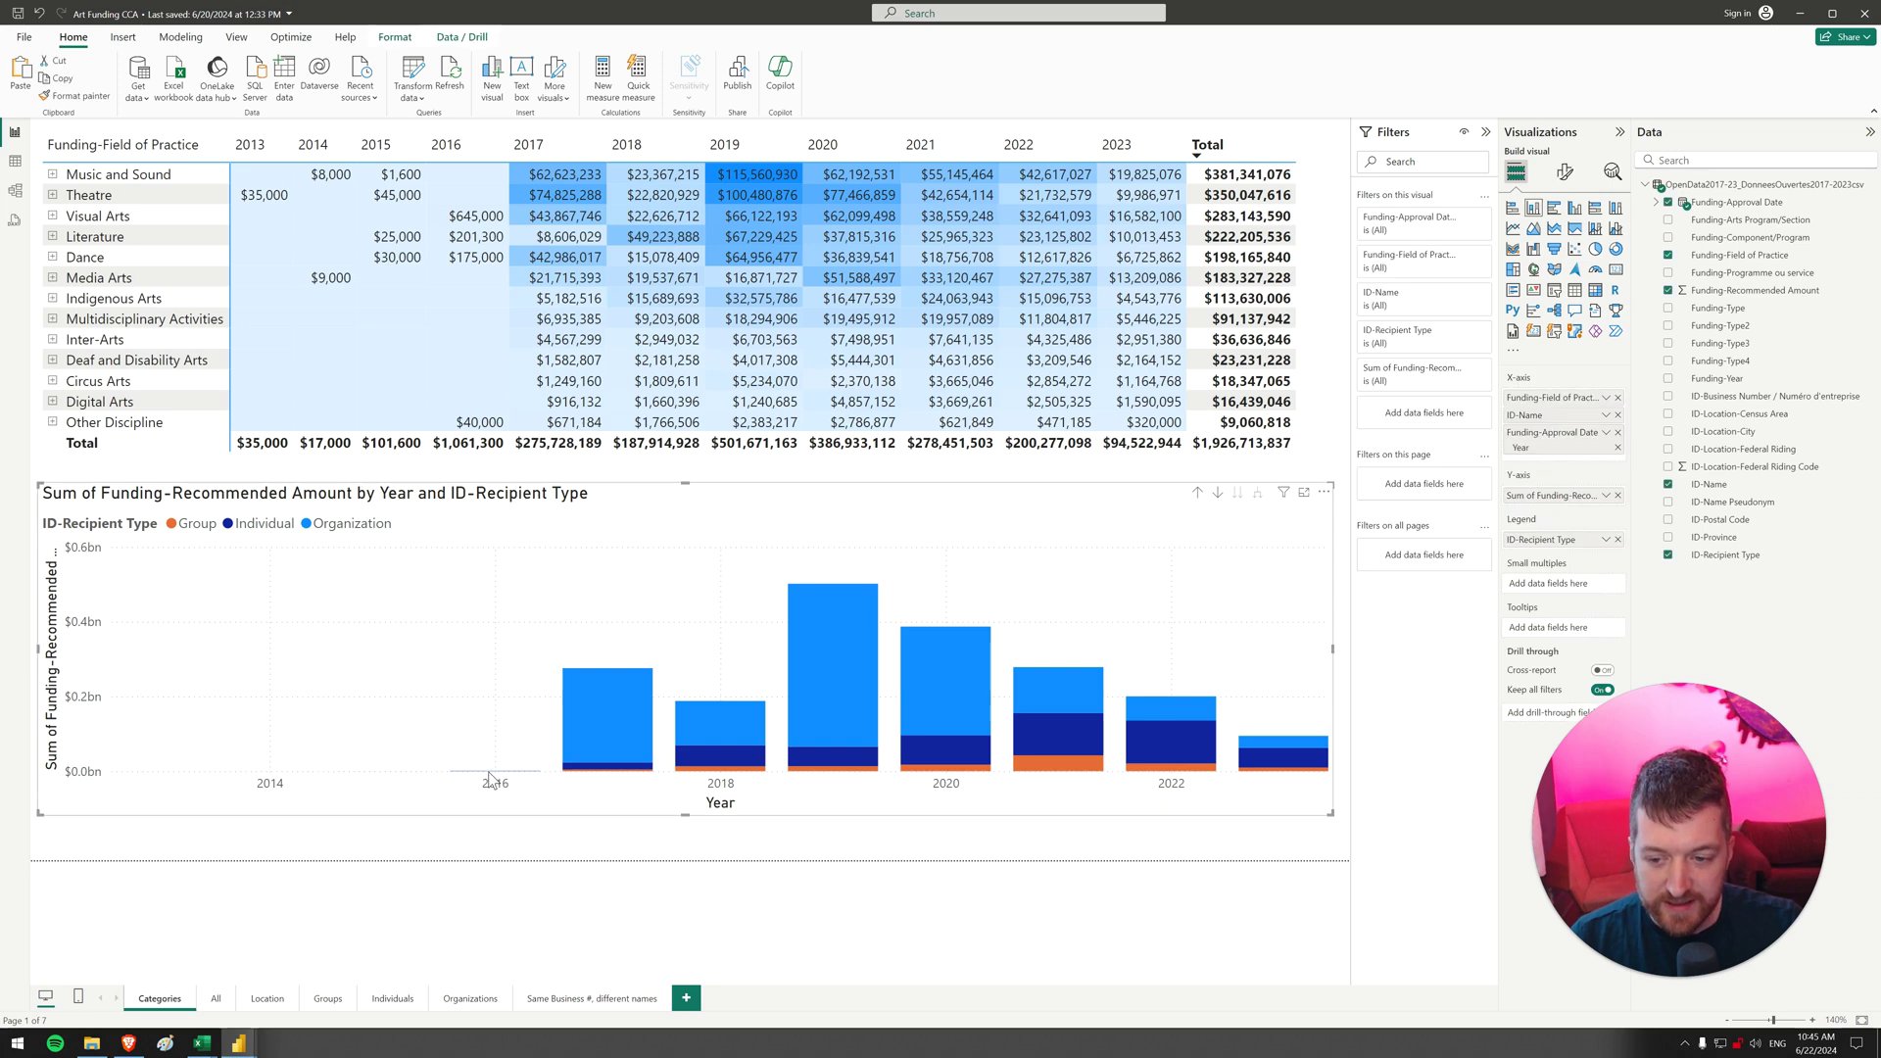
click(608, 735)
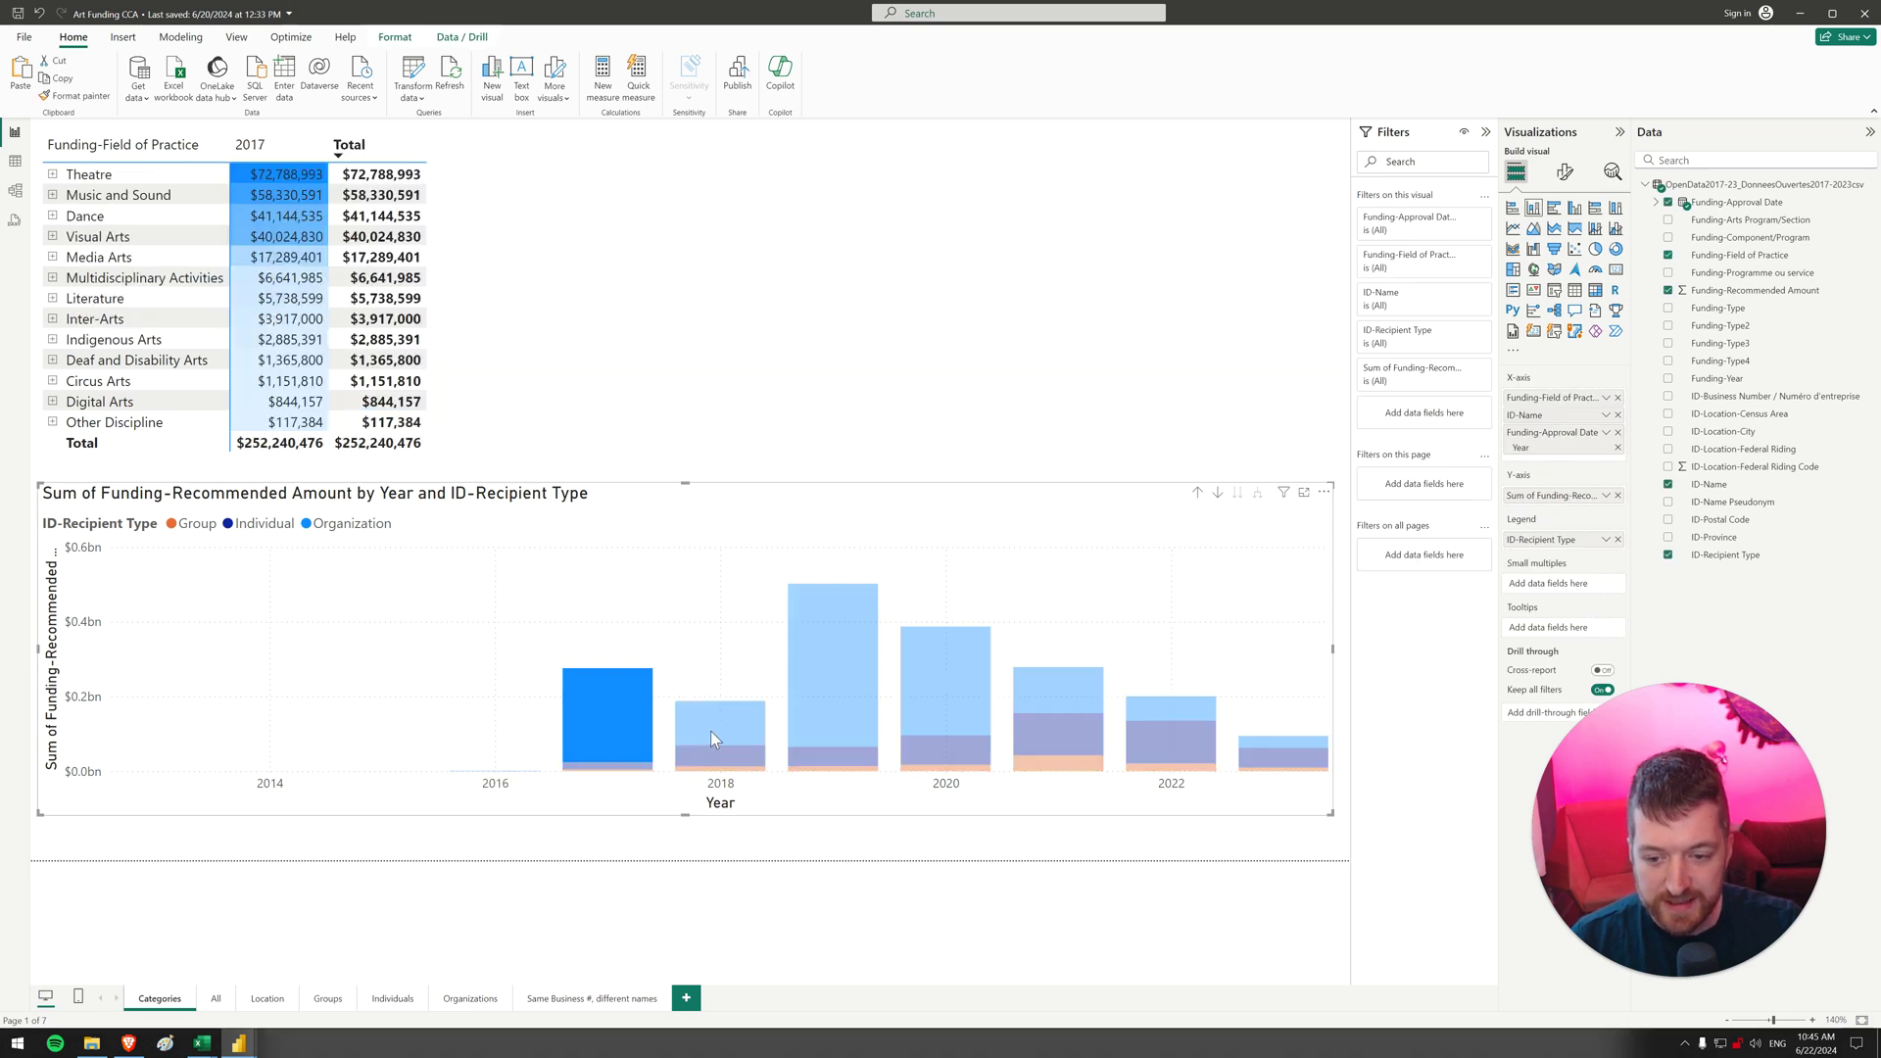
click(422, 753)
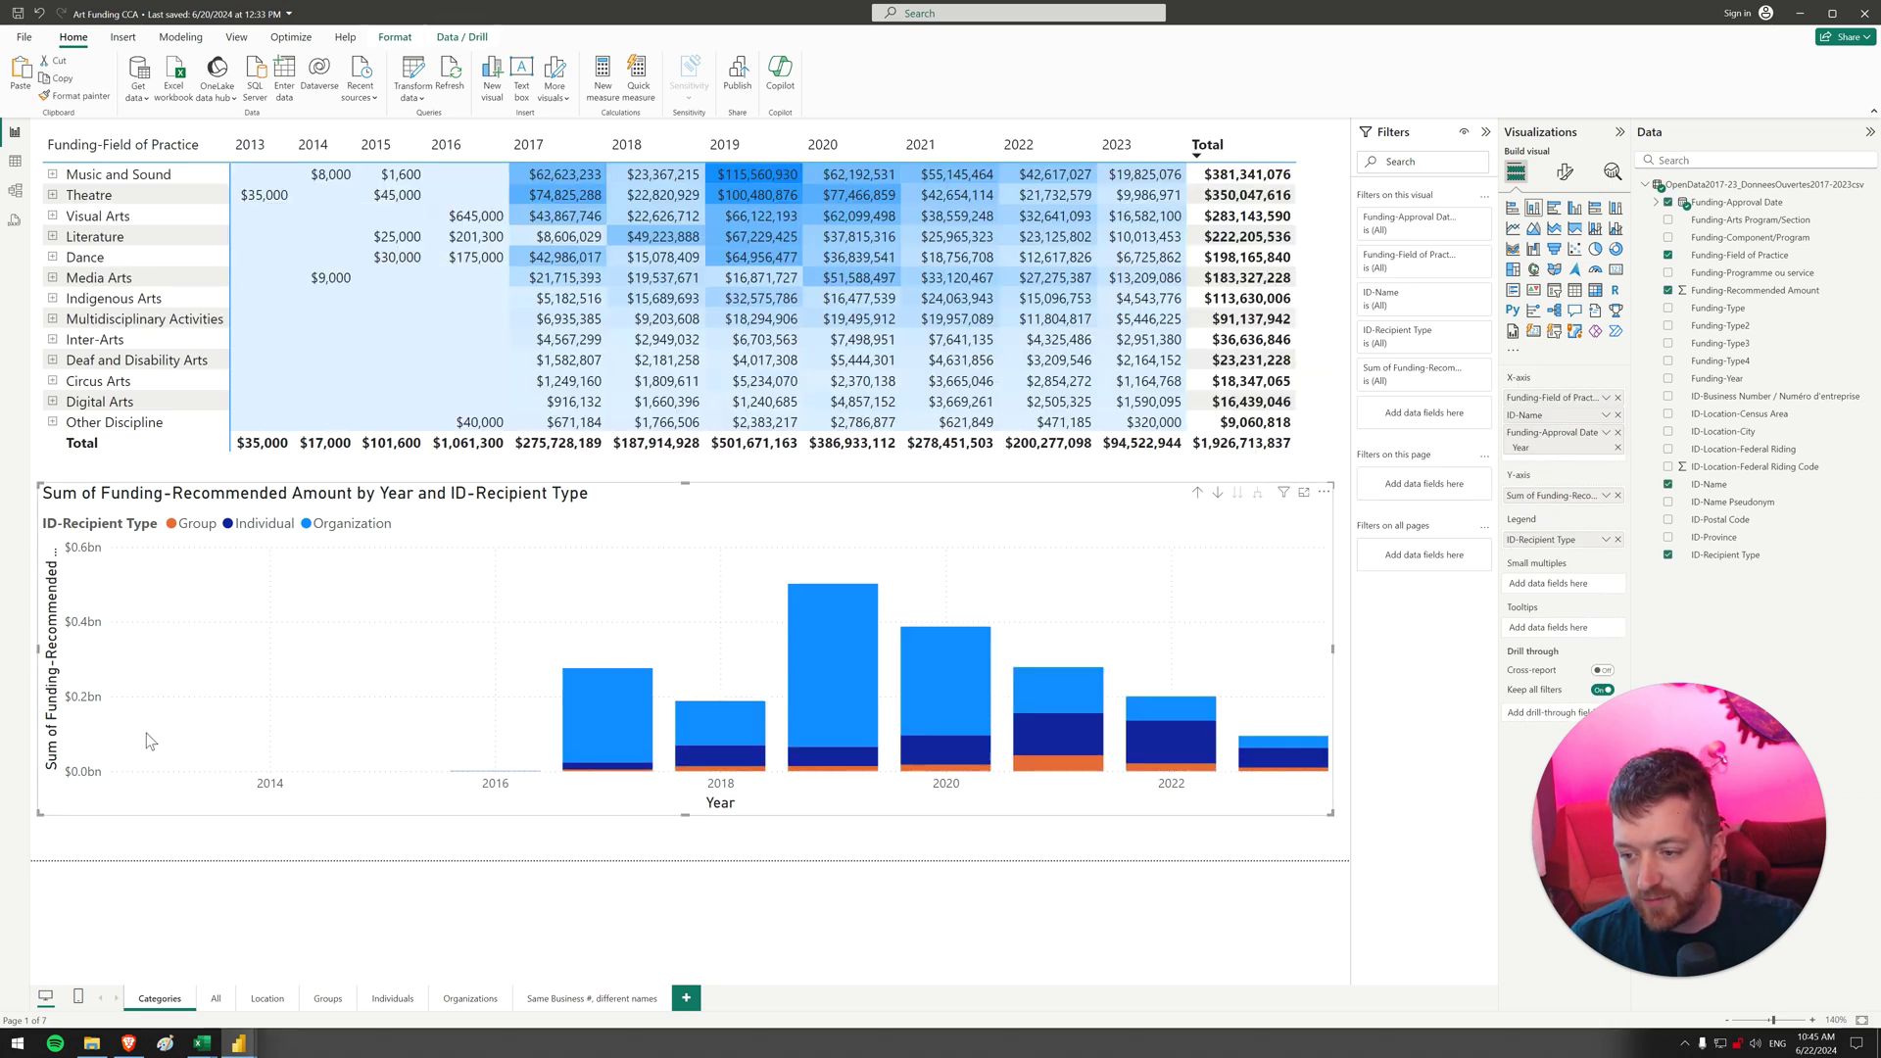
click(629, 726)
click(676, 776)
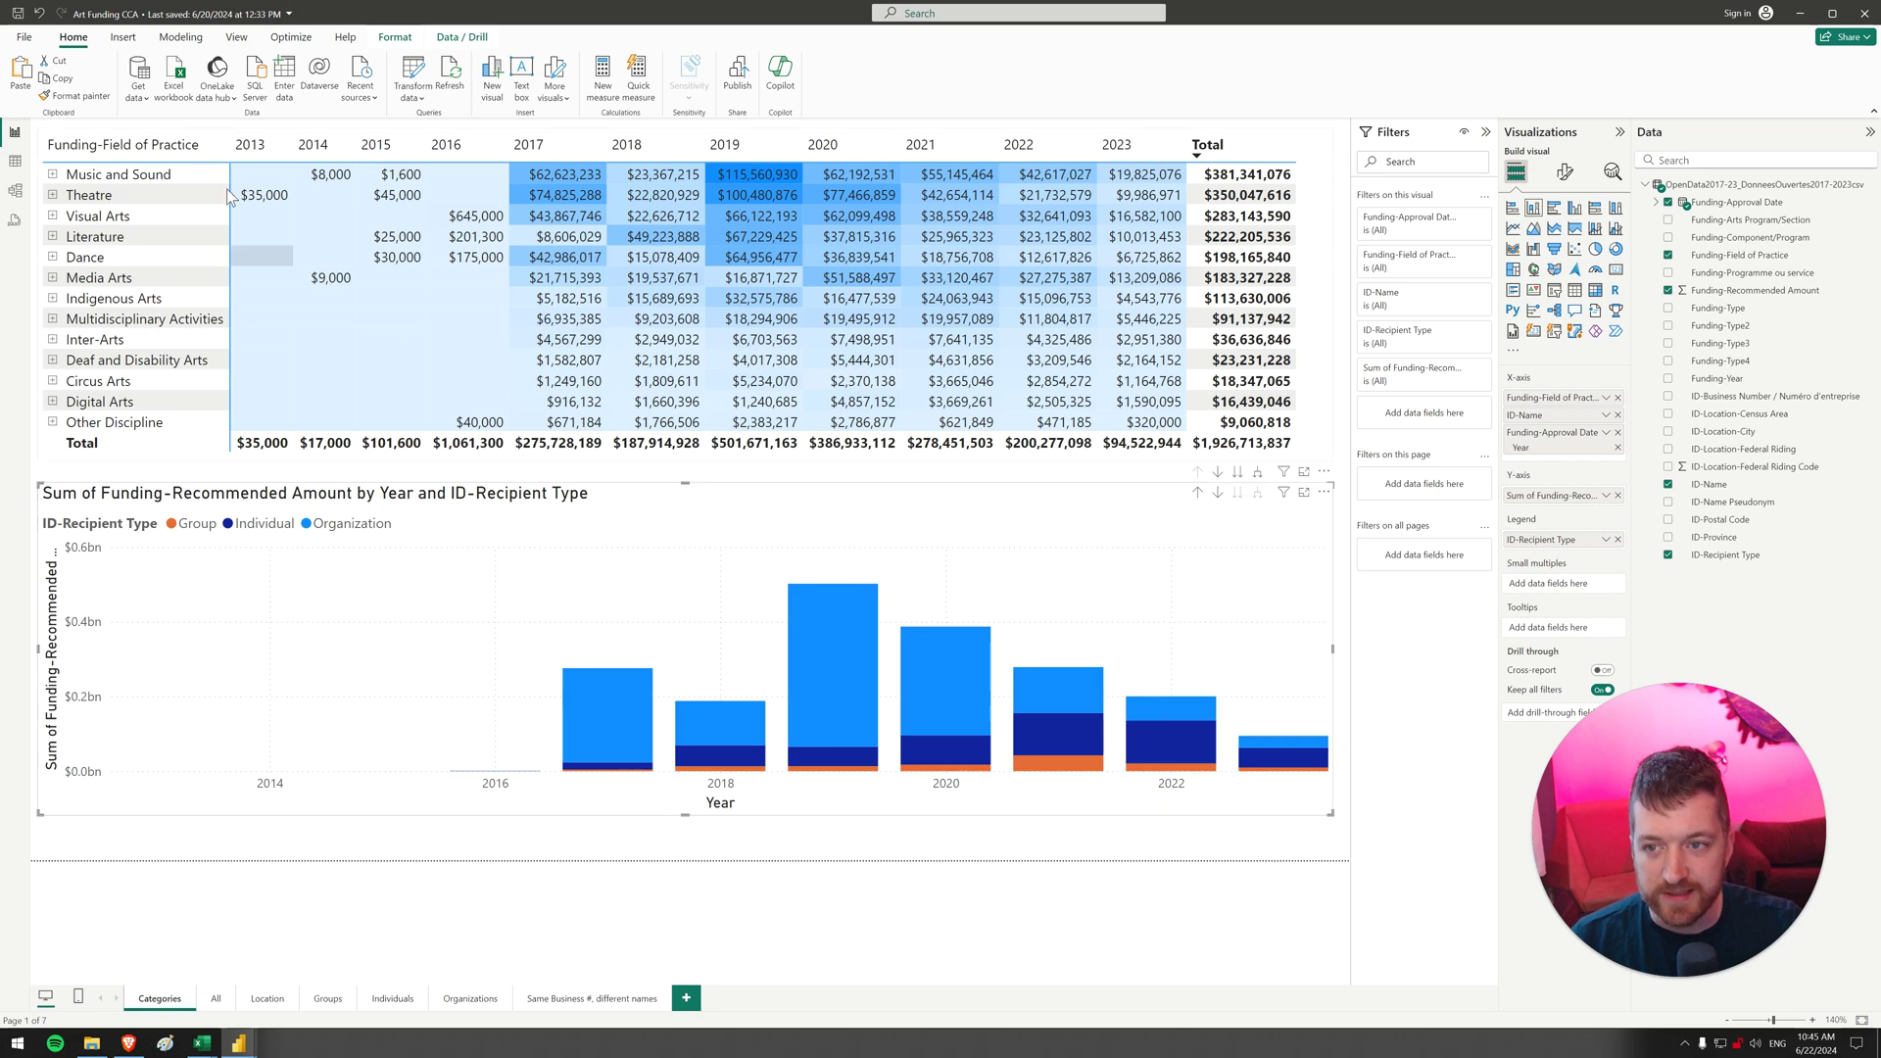
Undo the removal of the approval-date filter and collapse the Filters pane
click(39, 14)
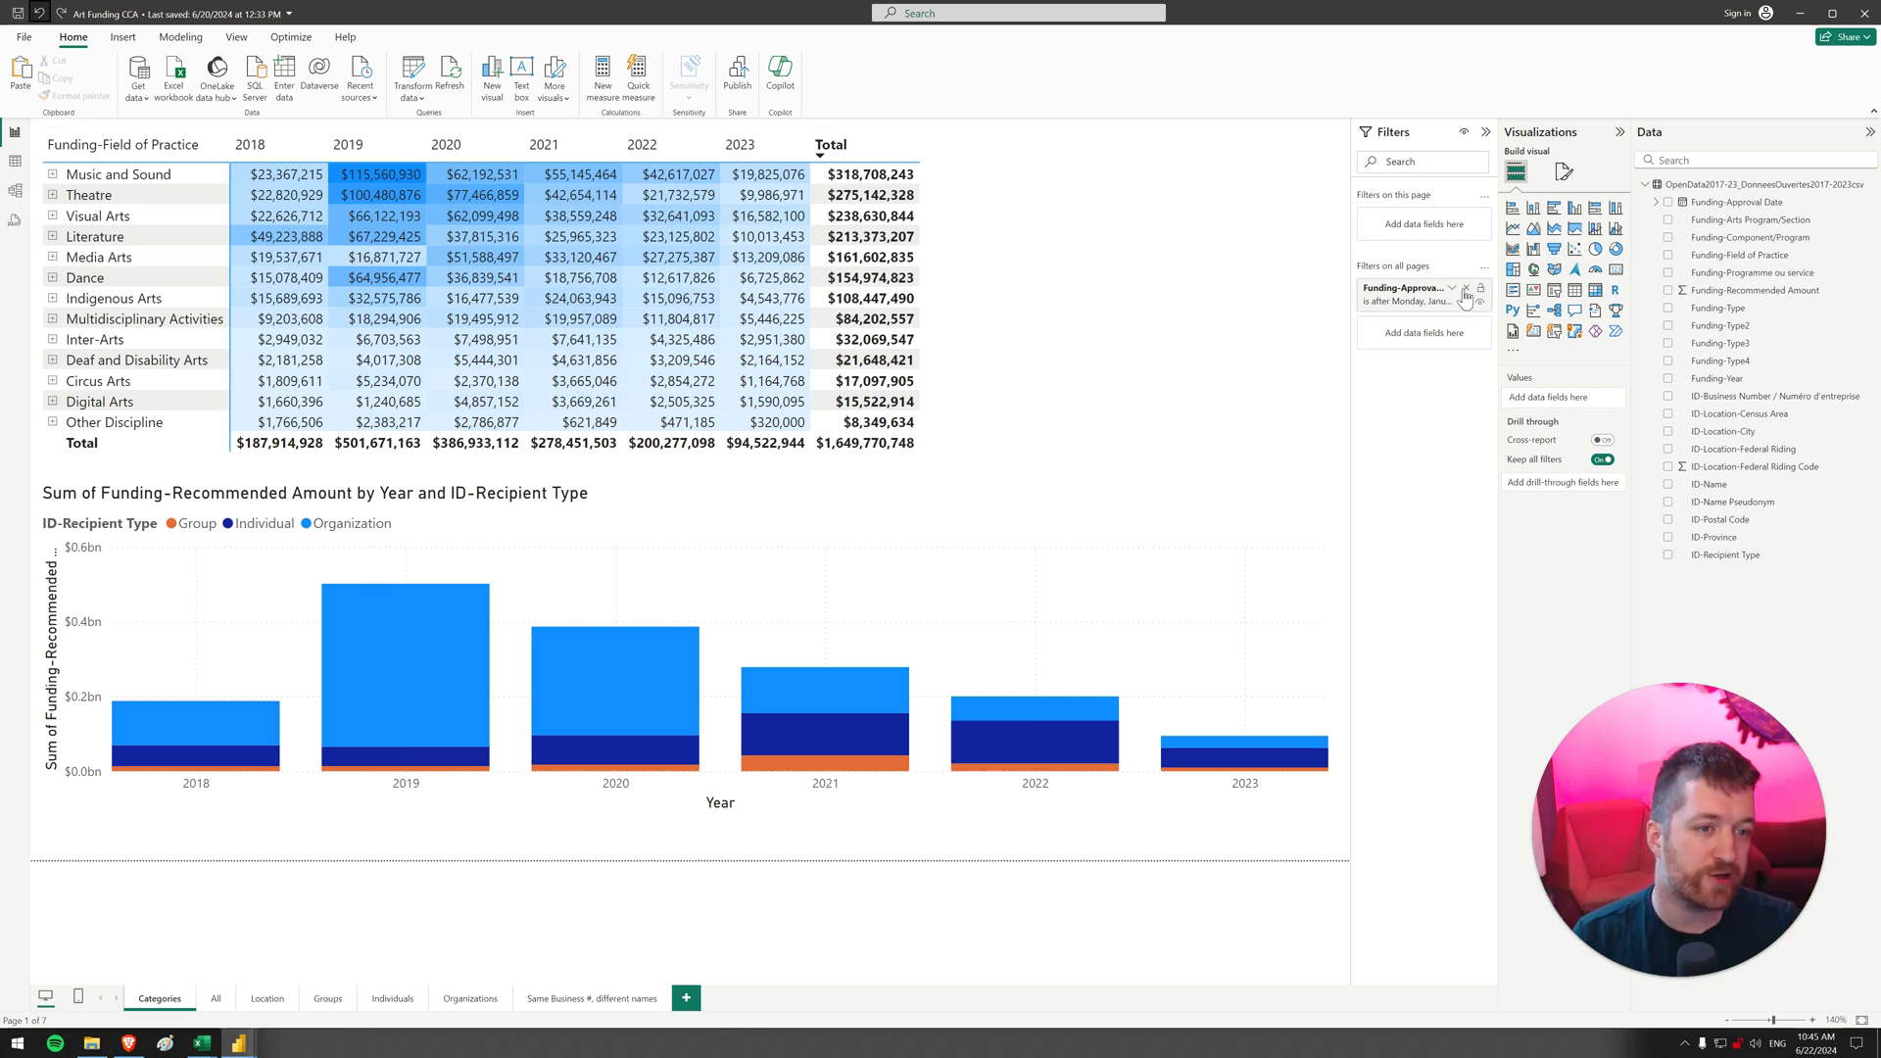
click(1485, 132)
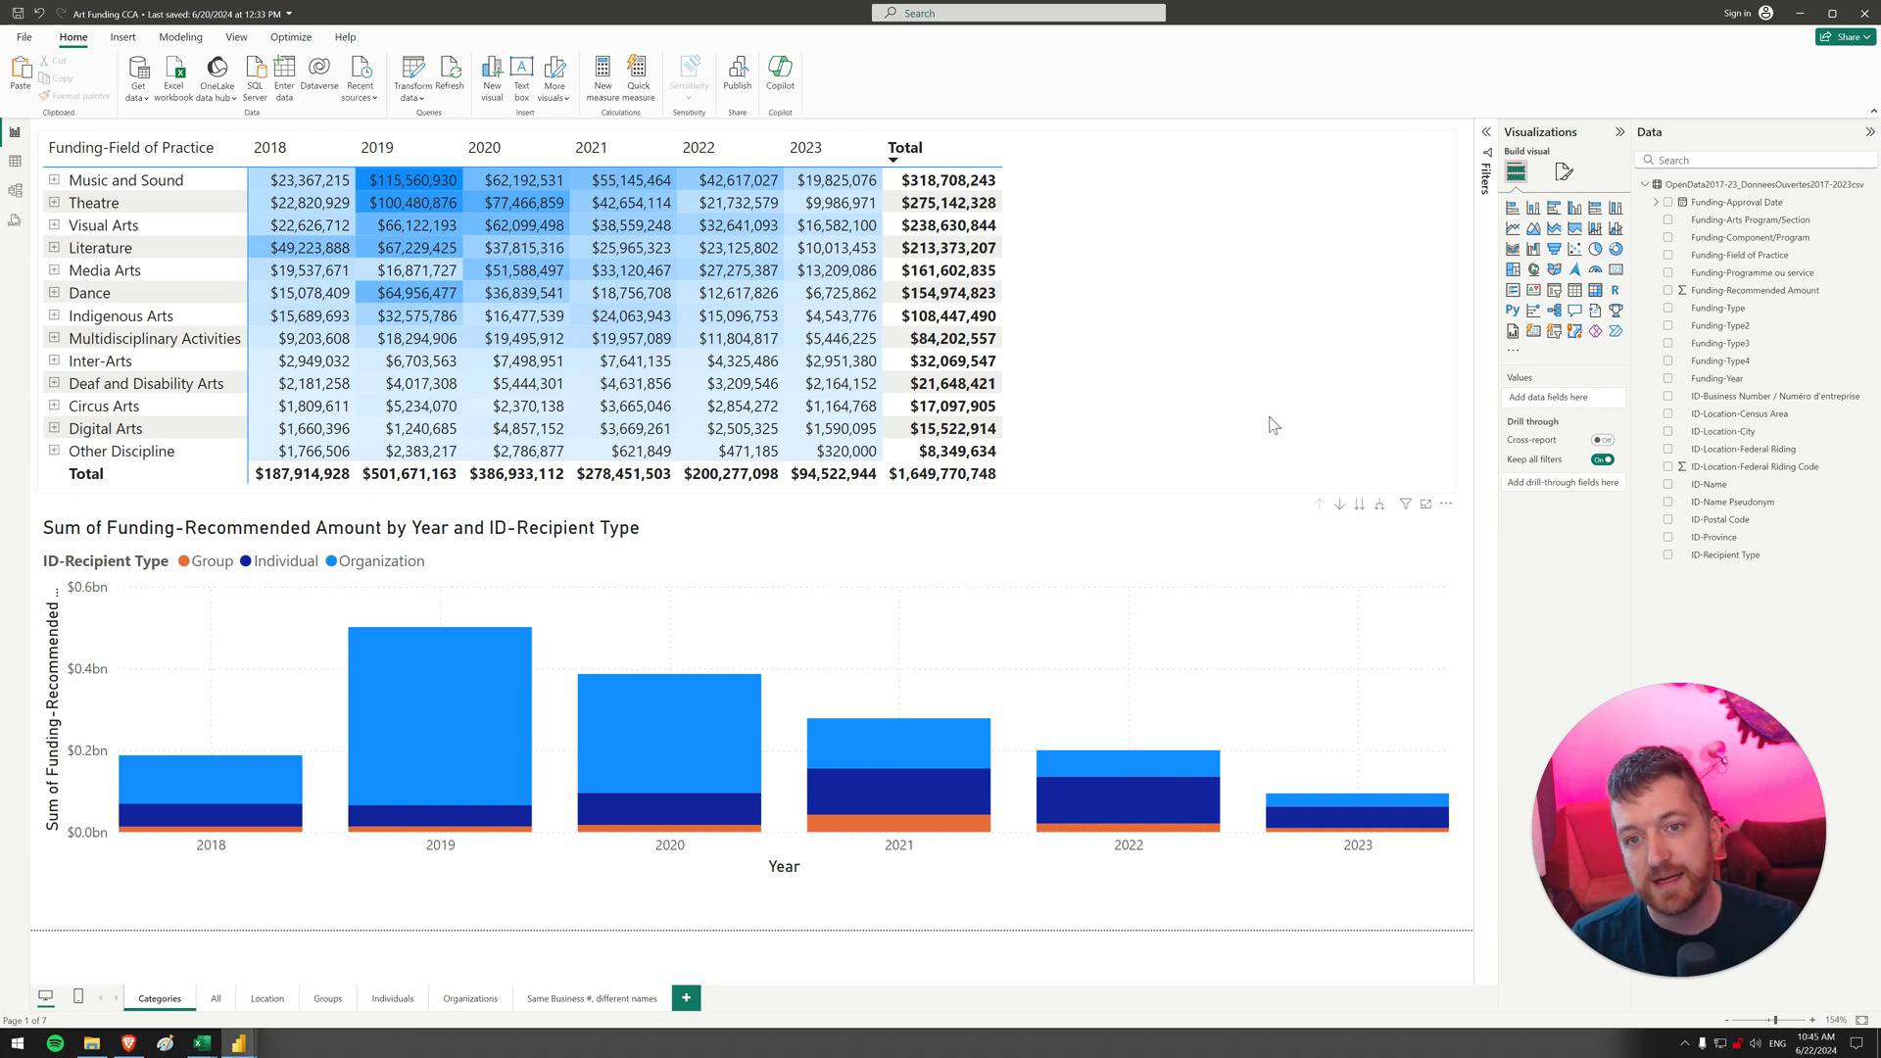
In the funding matrix, expand Music and Sound by recipient type and down to its organizations' names, and return to the fields of practice
click(1177, 374)
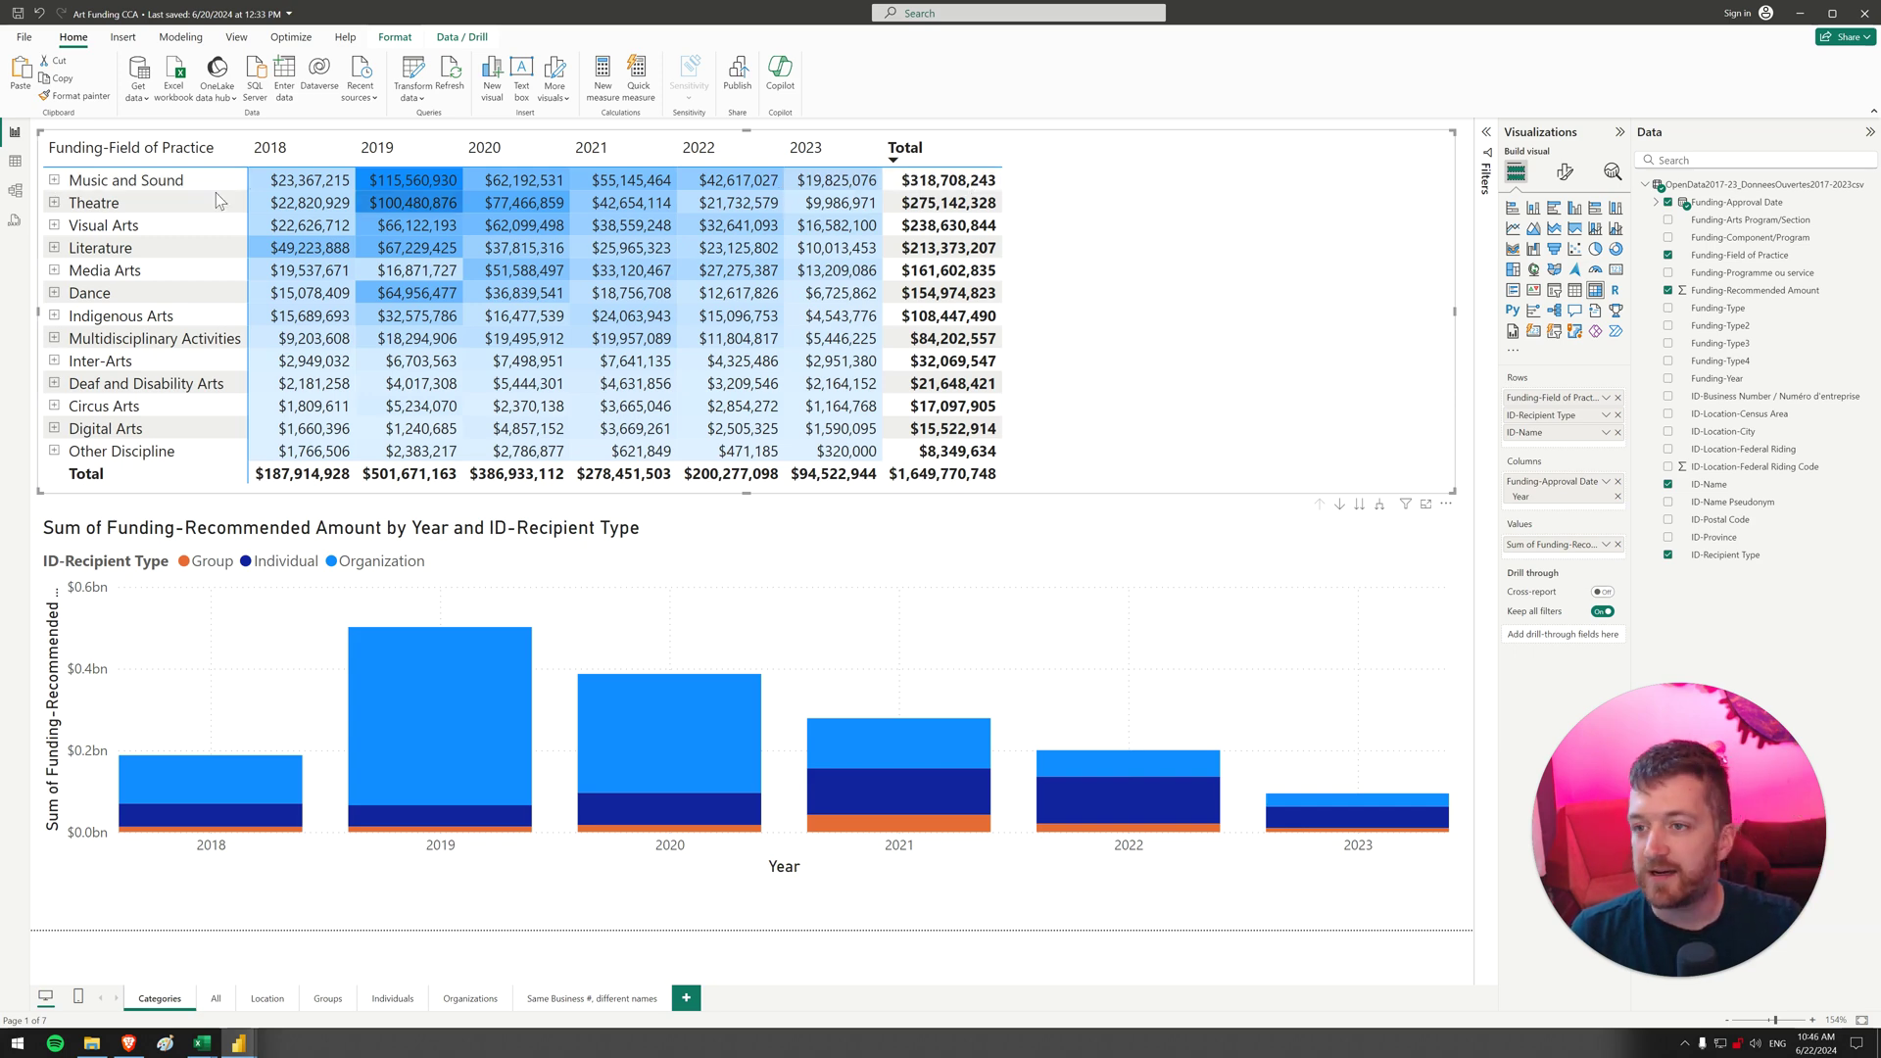
click(54, 180)
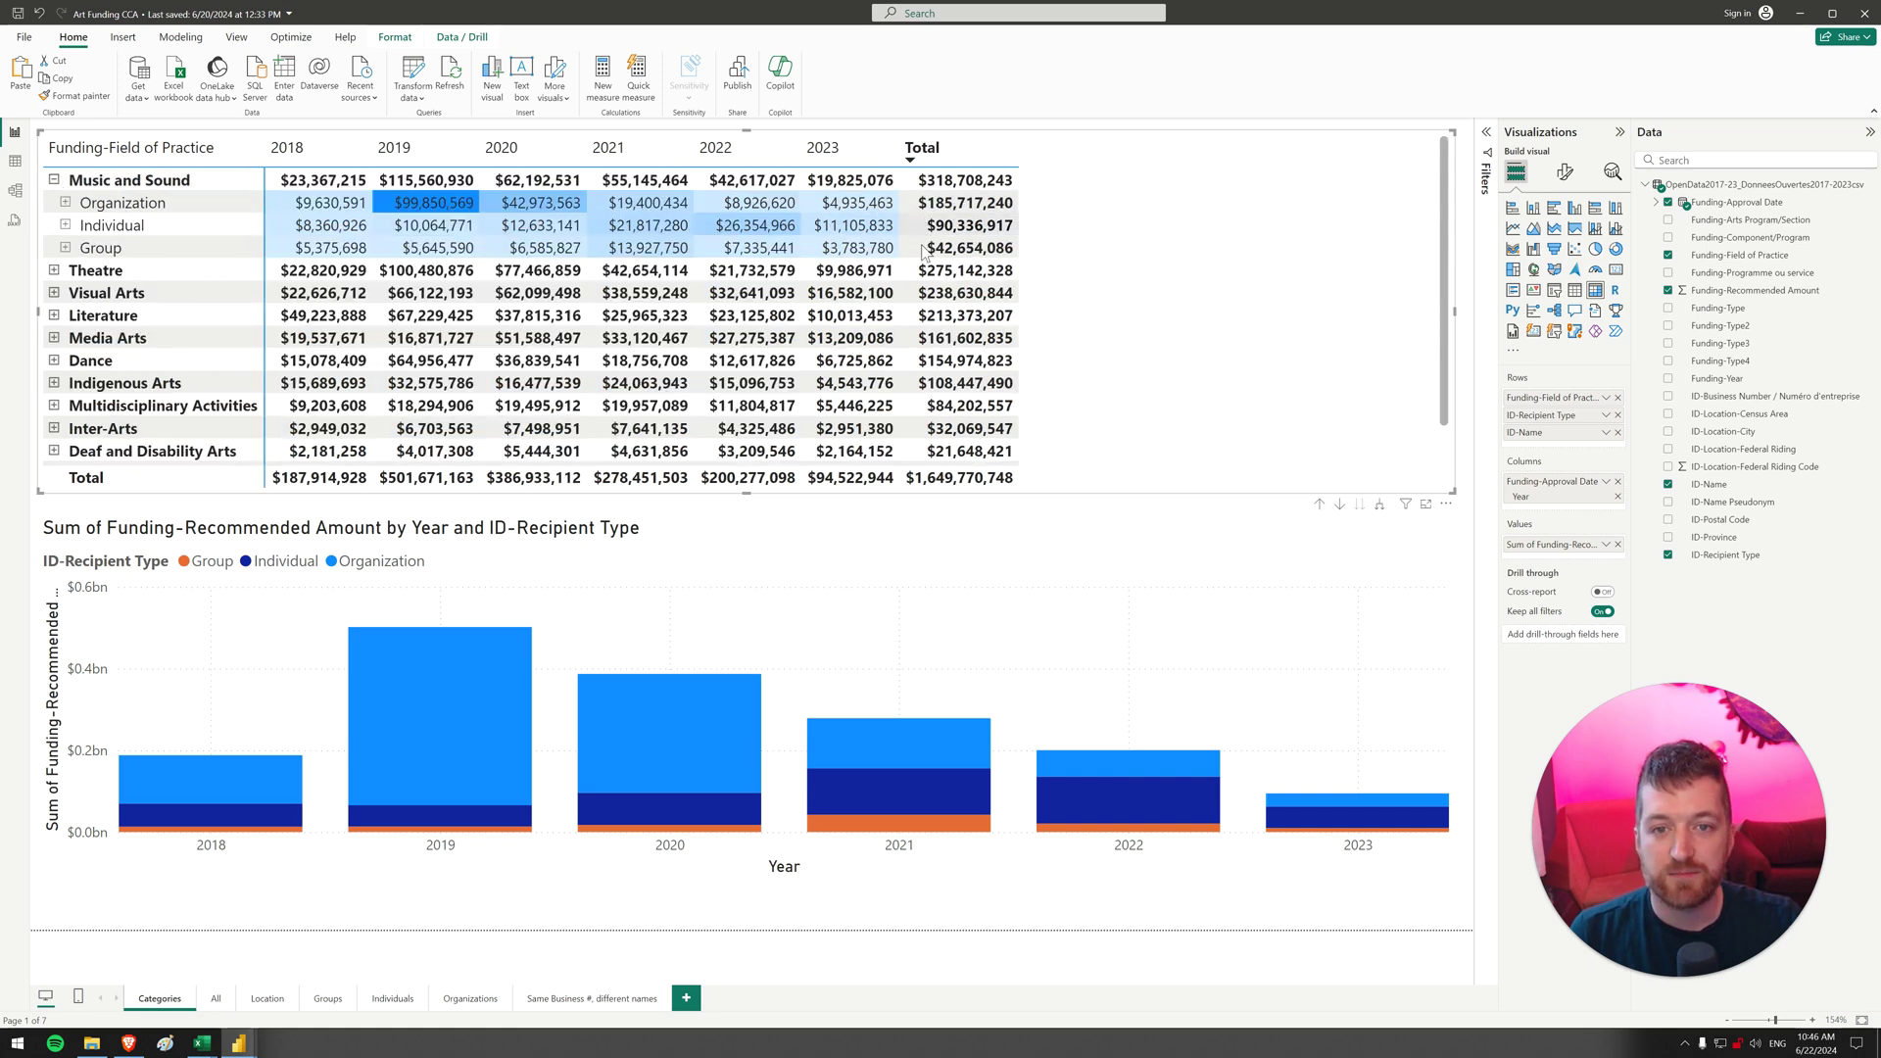
click(65, 203)
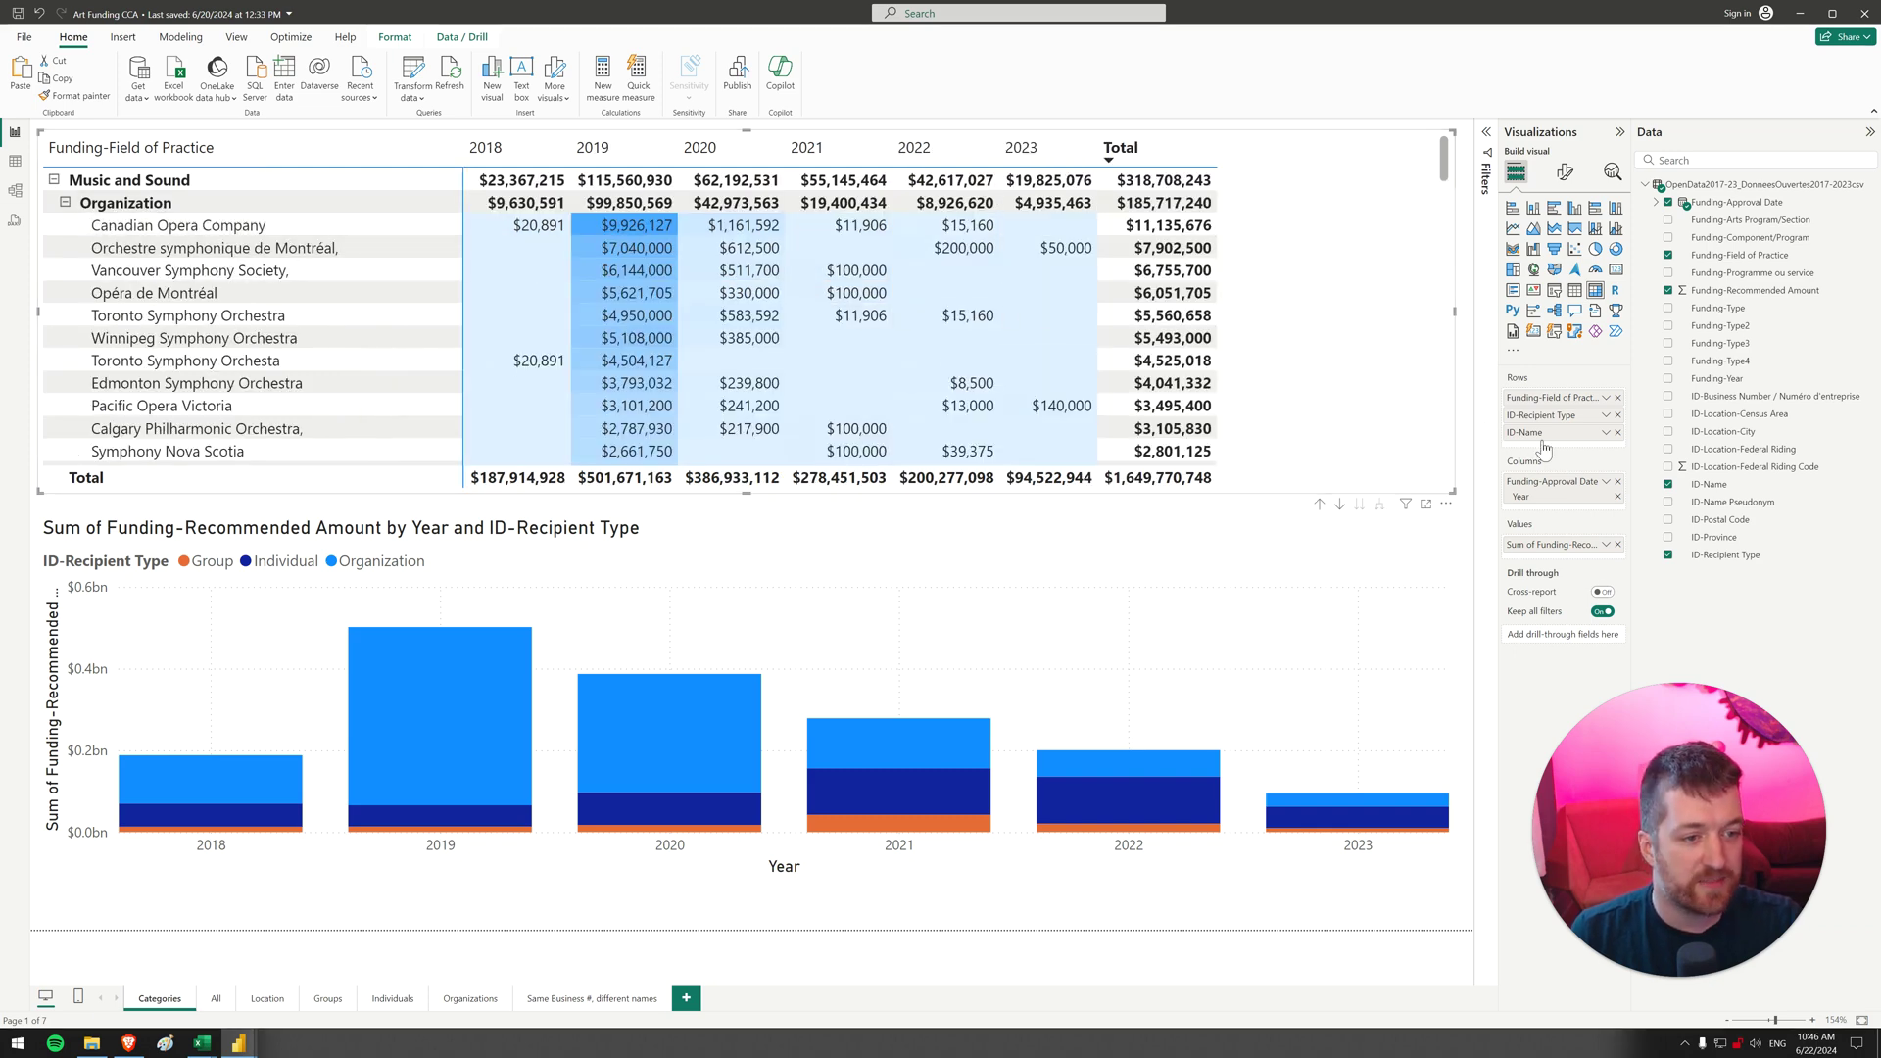
drag(1545, 436, 1551, 410)
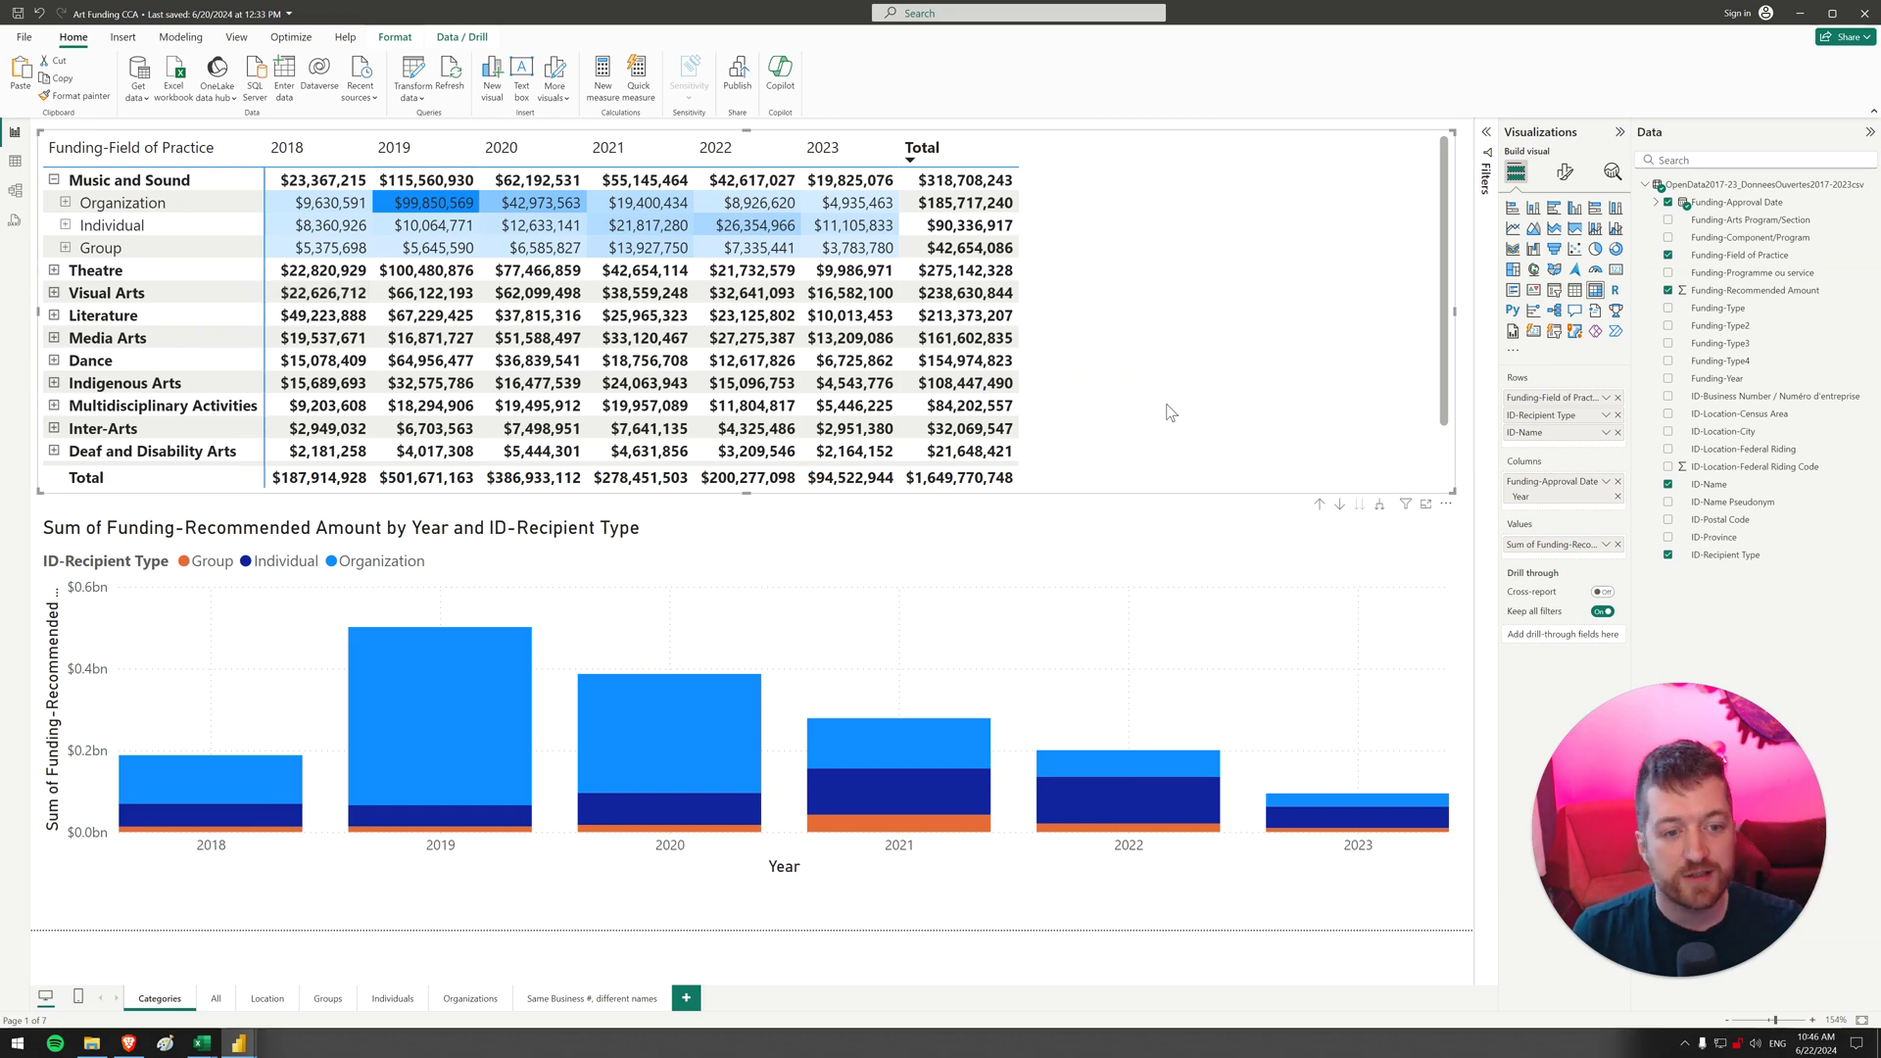
click(1320, 505)
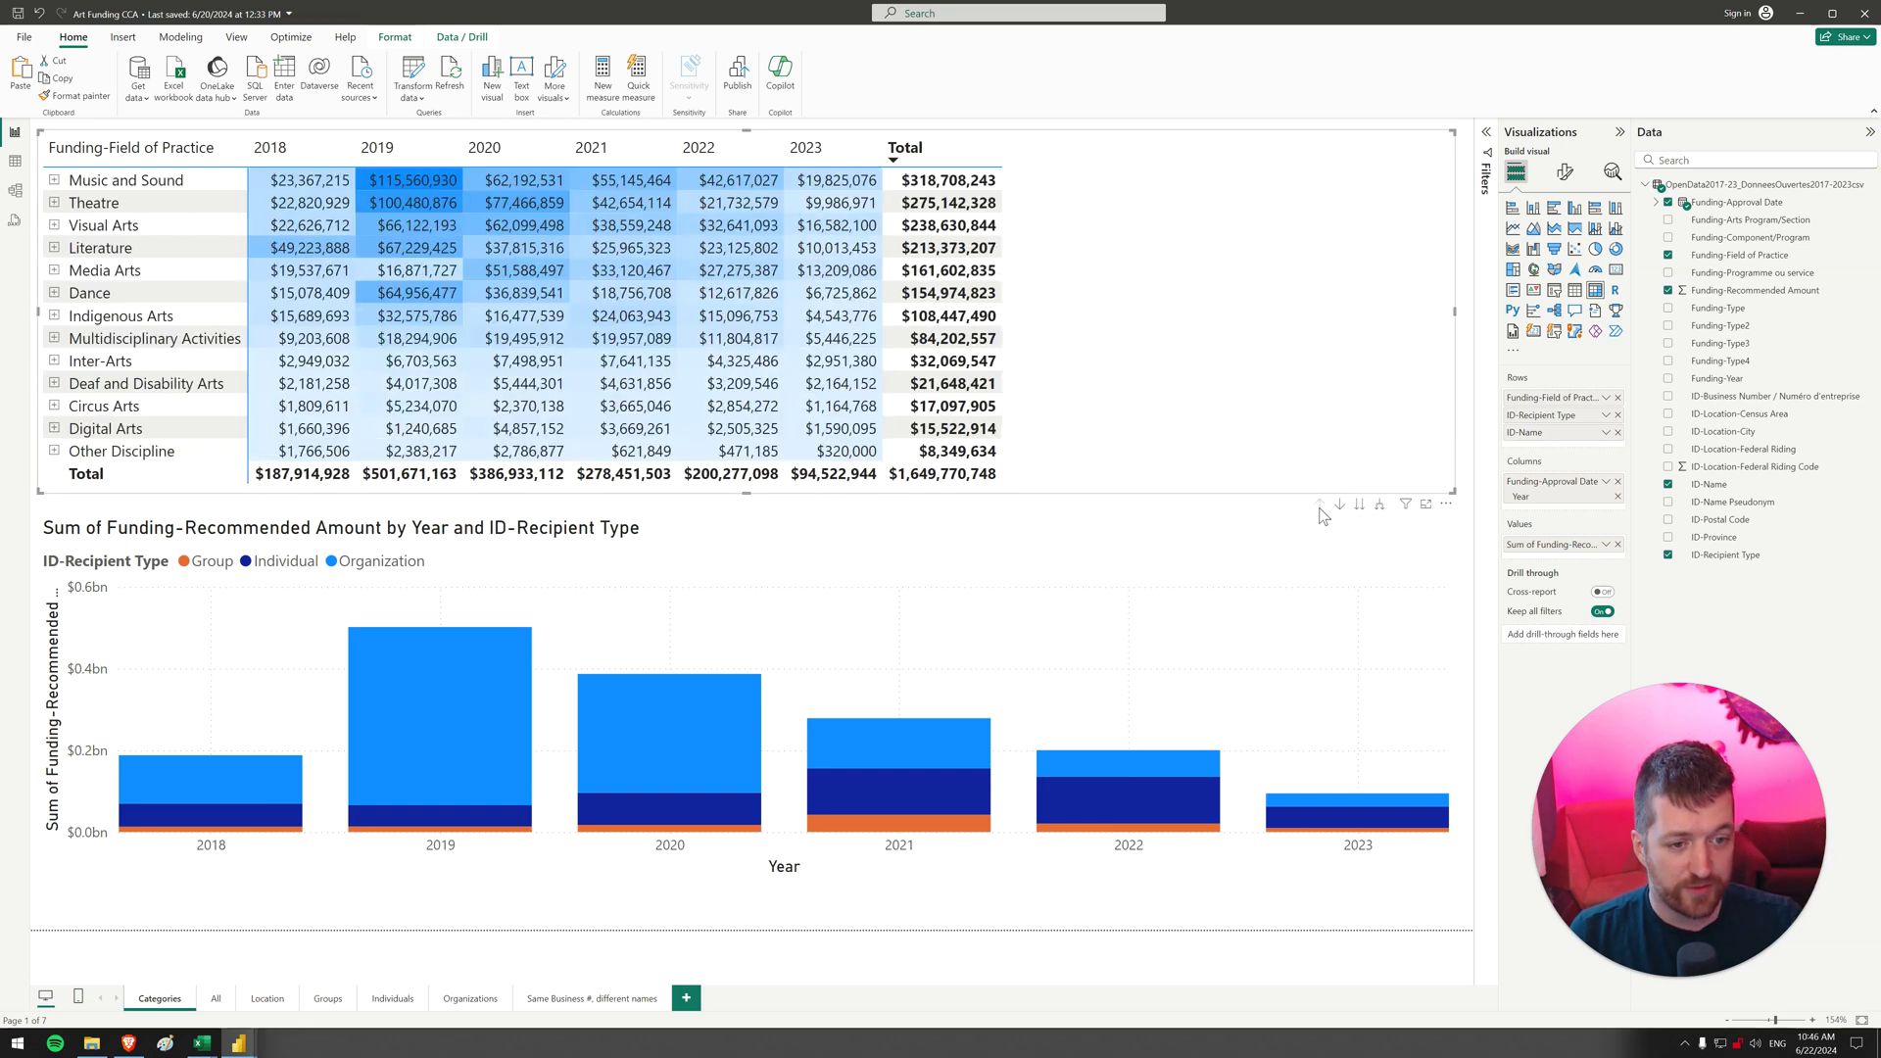
Expand all fields of practice to recipient types and recipient names, and drill back up to the top level
click(1380, 506)
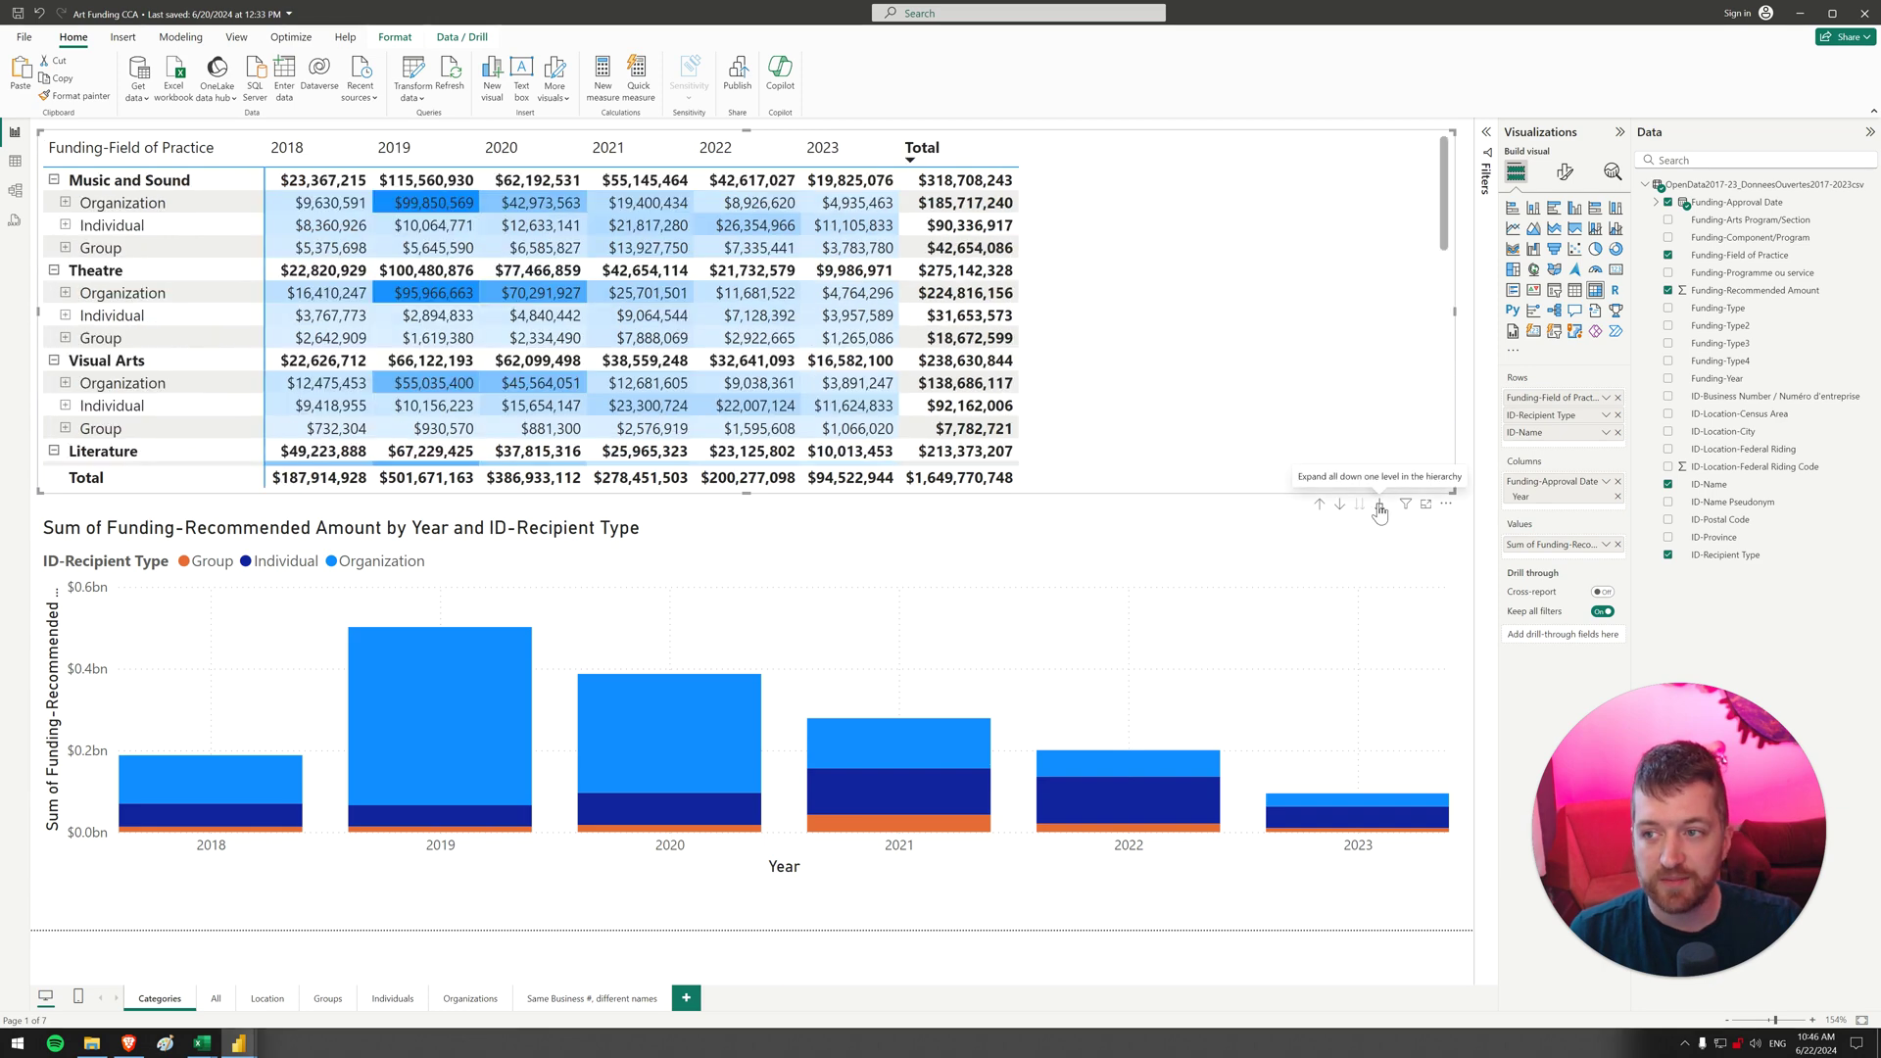
click(1380, 506)
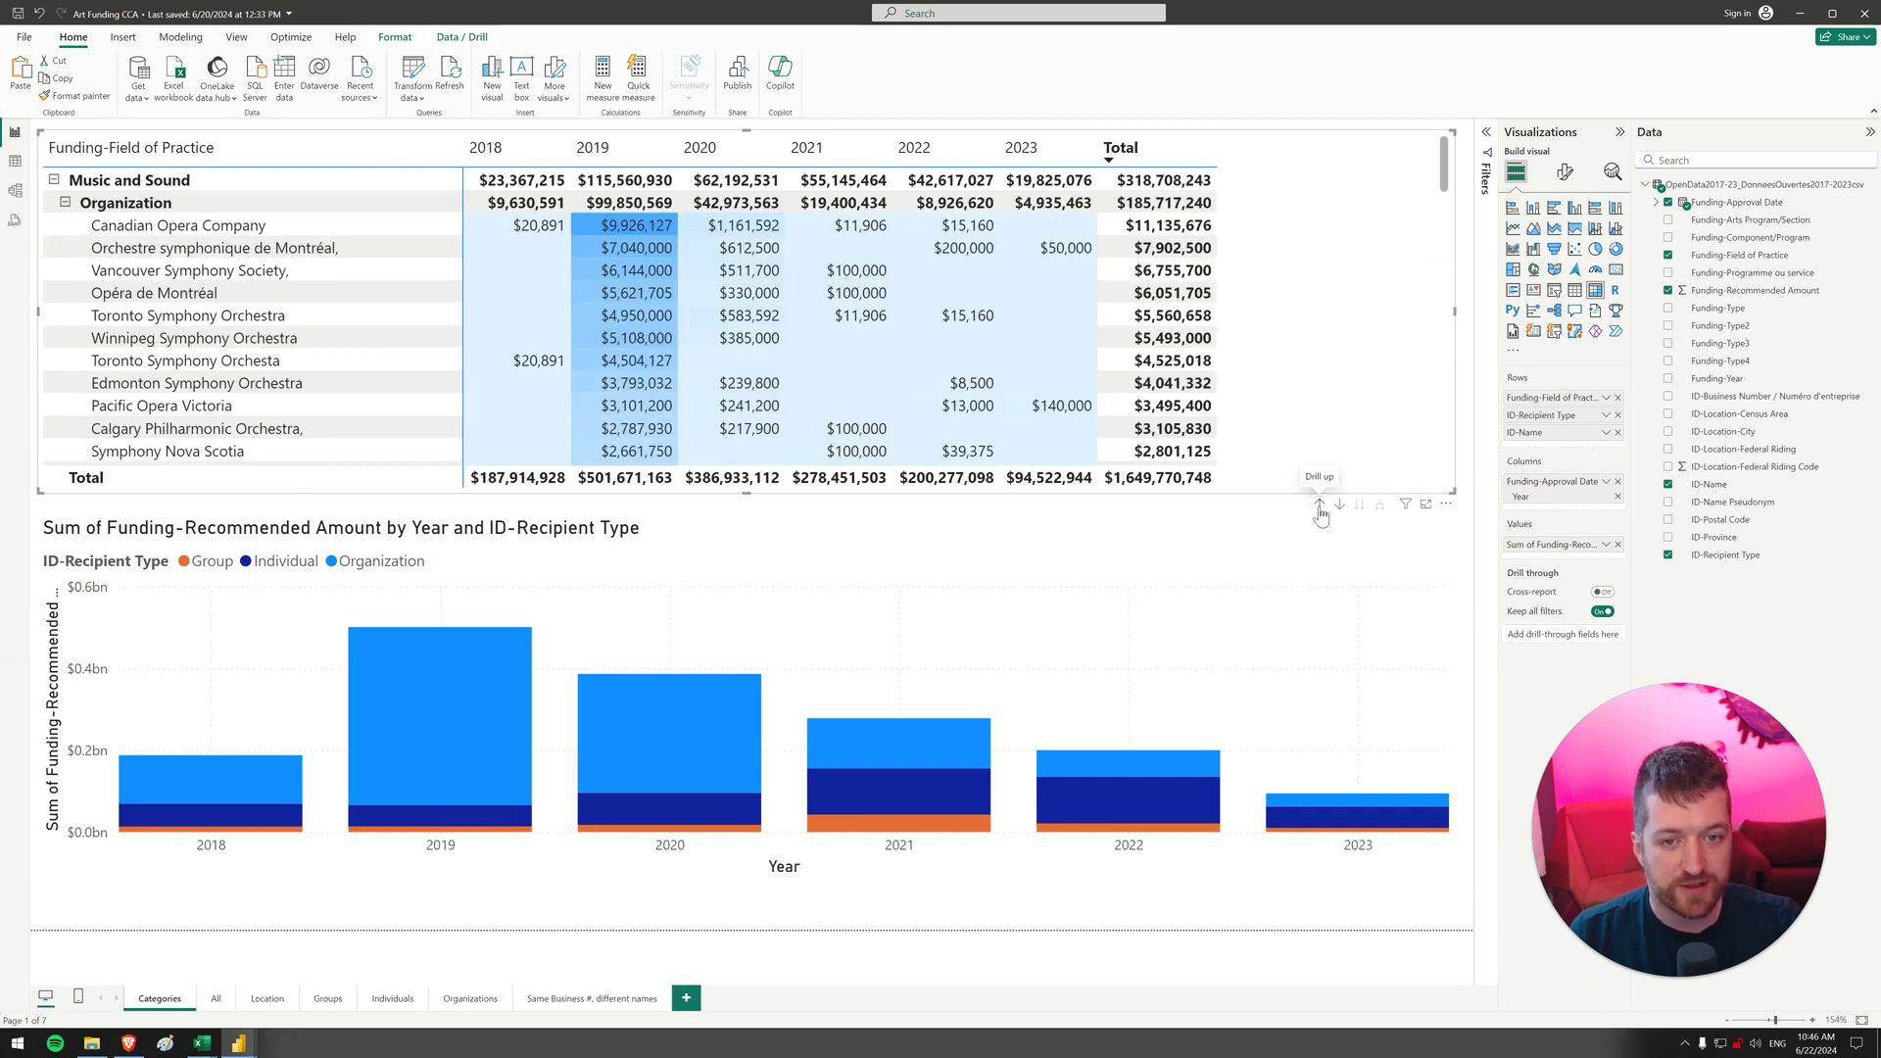
click(1320, 506)
click(1320, 506)
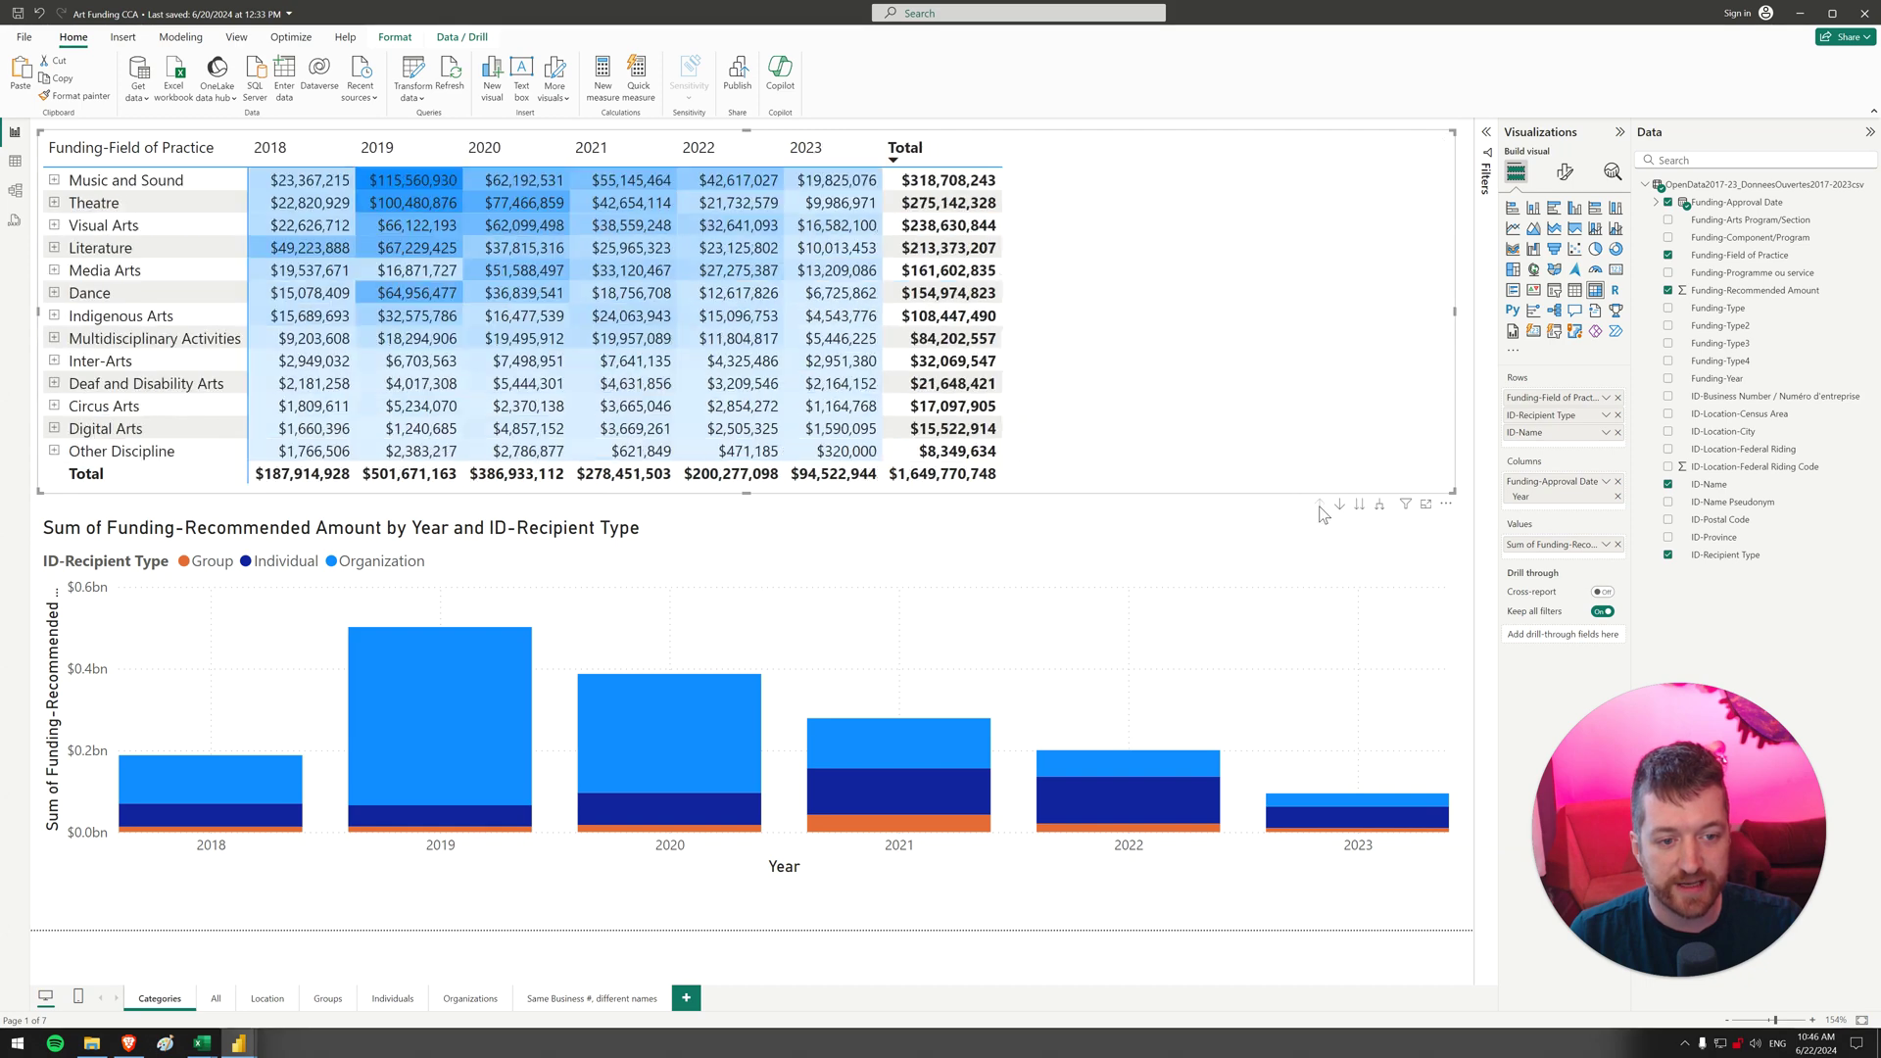
Expand Visual Arts down to its individual recipients to view their yearly funding, and drill back up
click(54, 225)
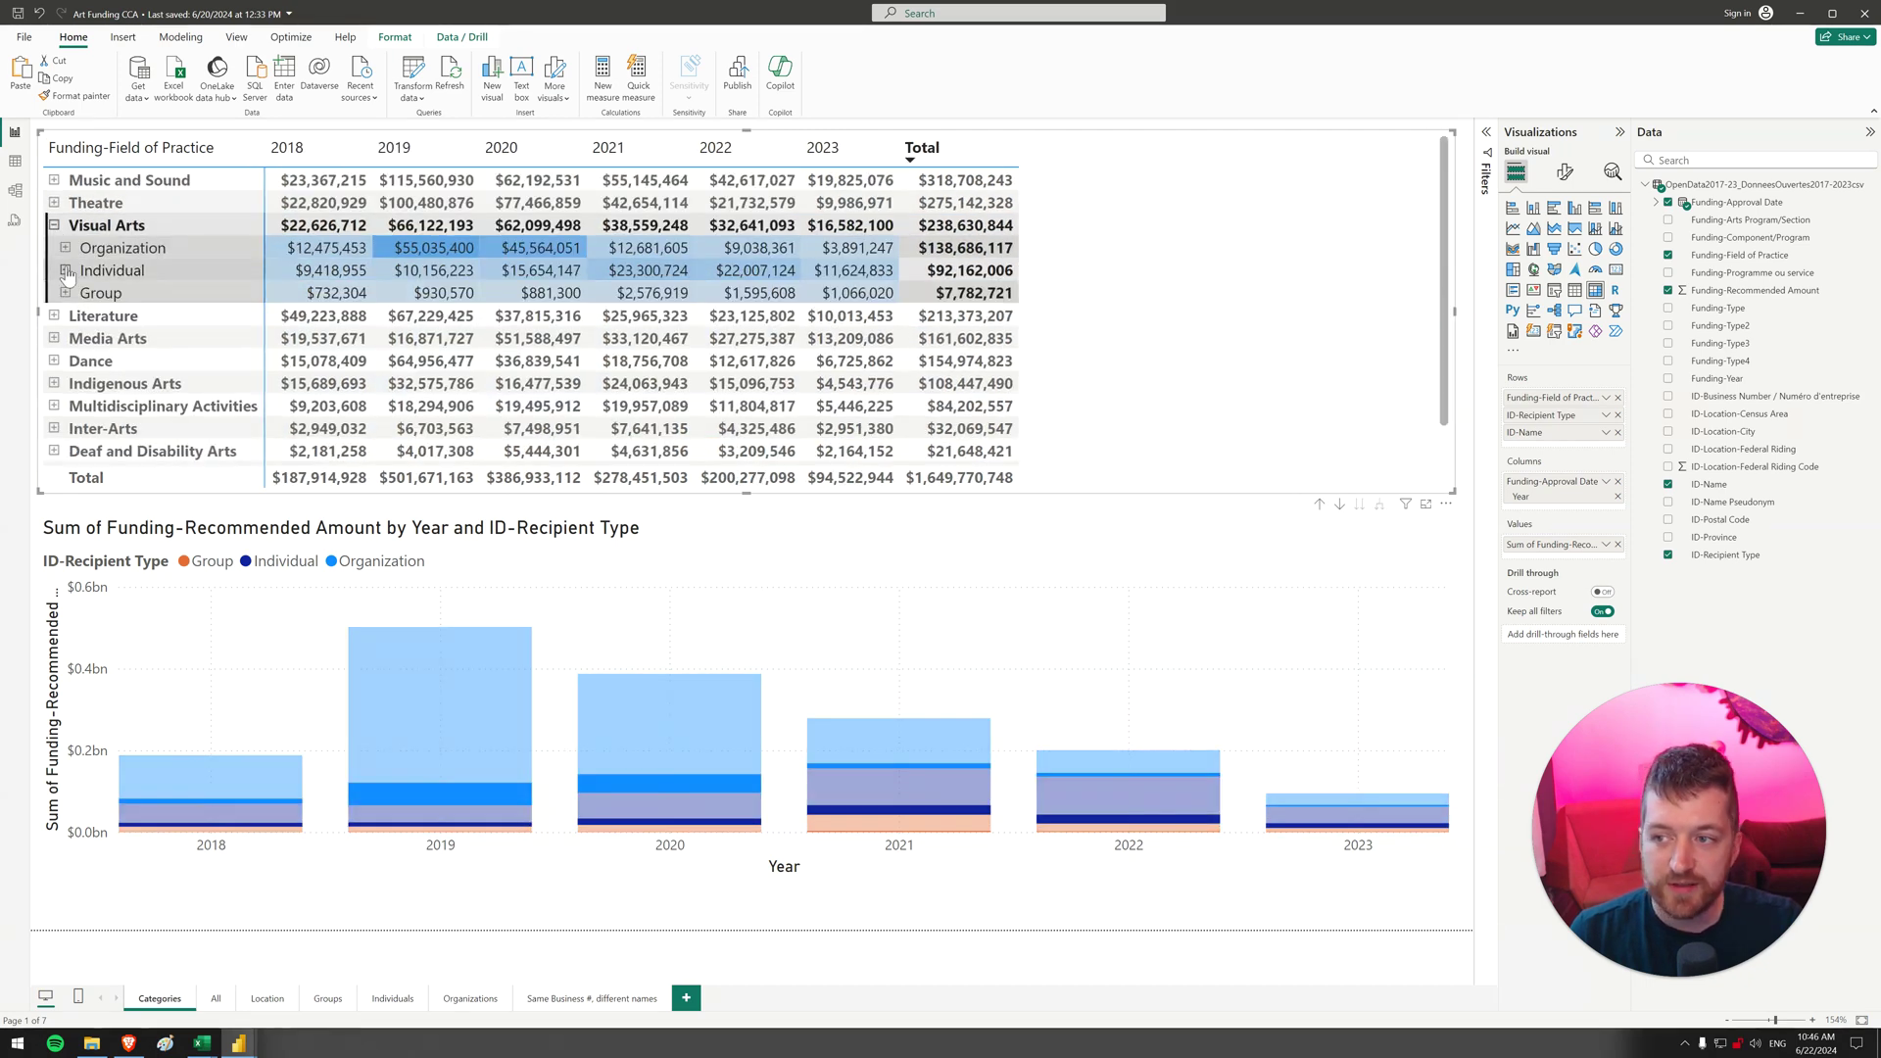
click(66, 271)
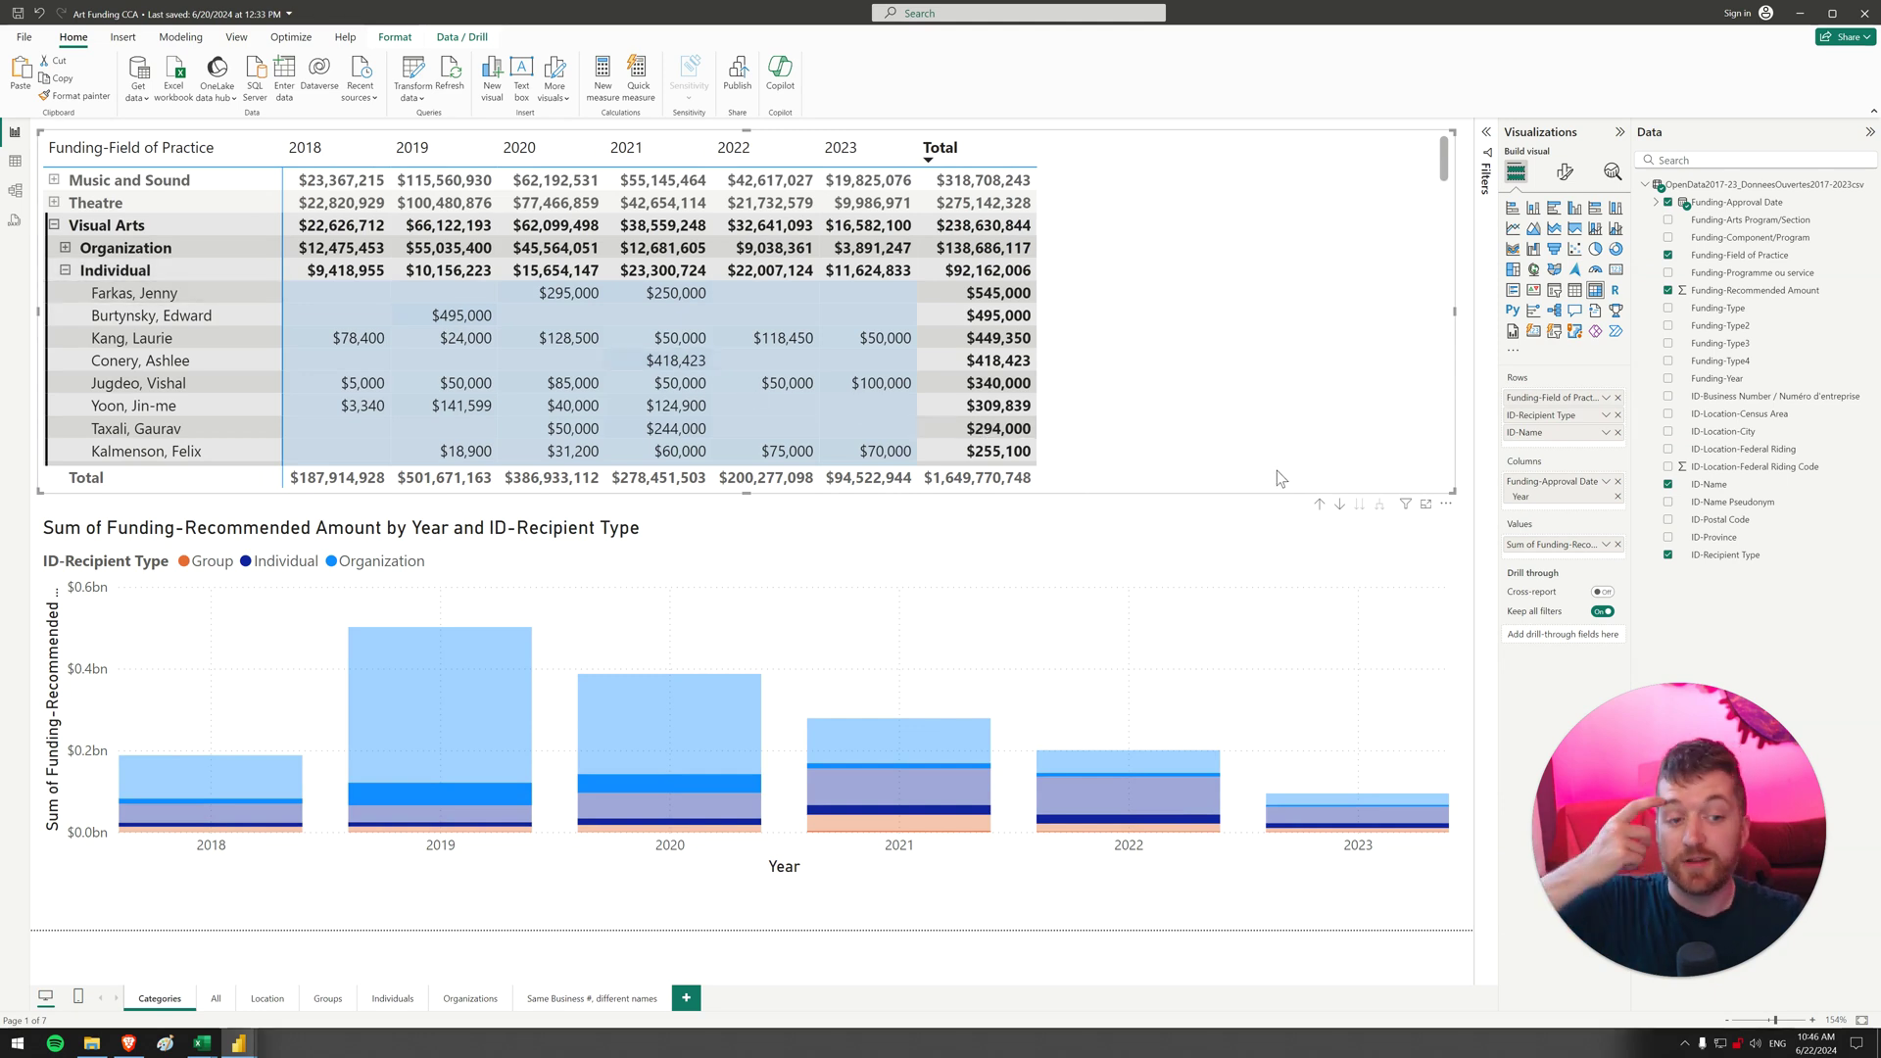
click(1321, 505)
click(1320, 505)
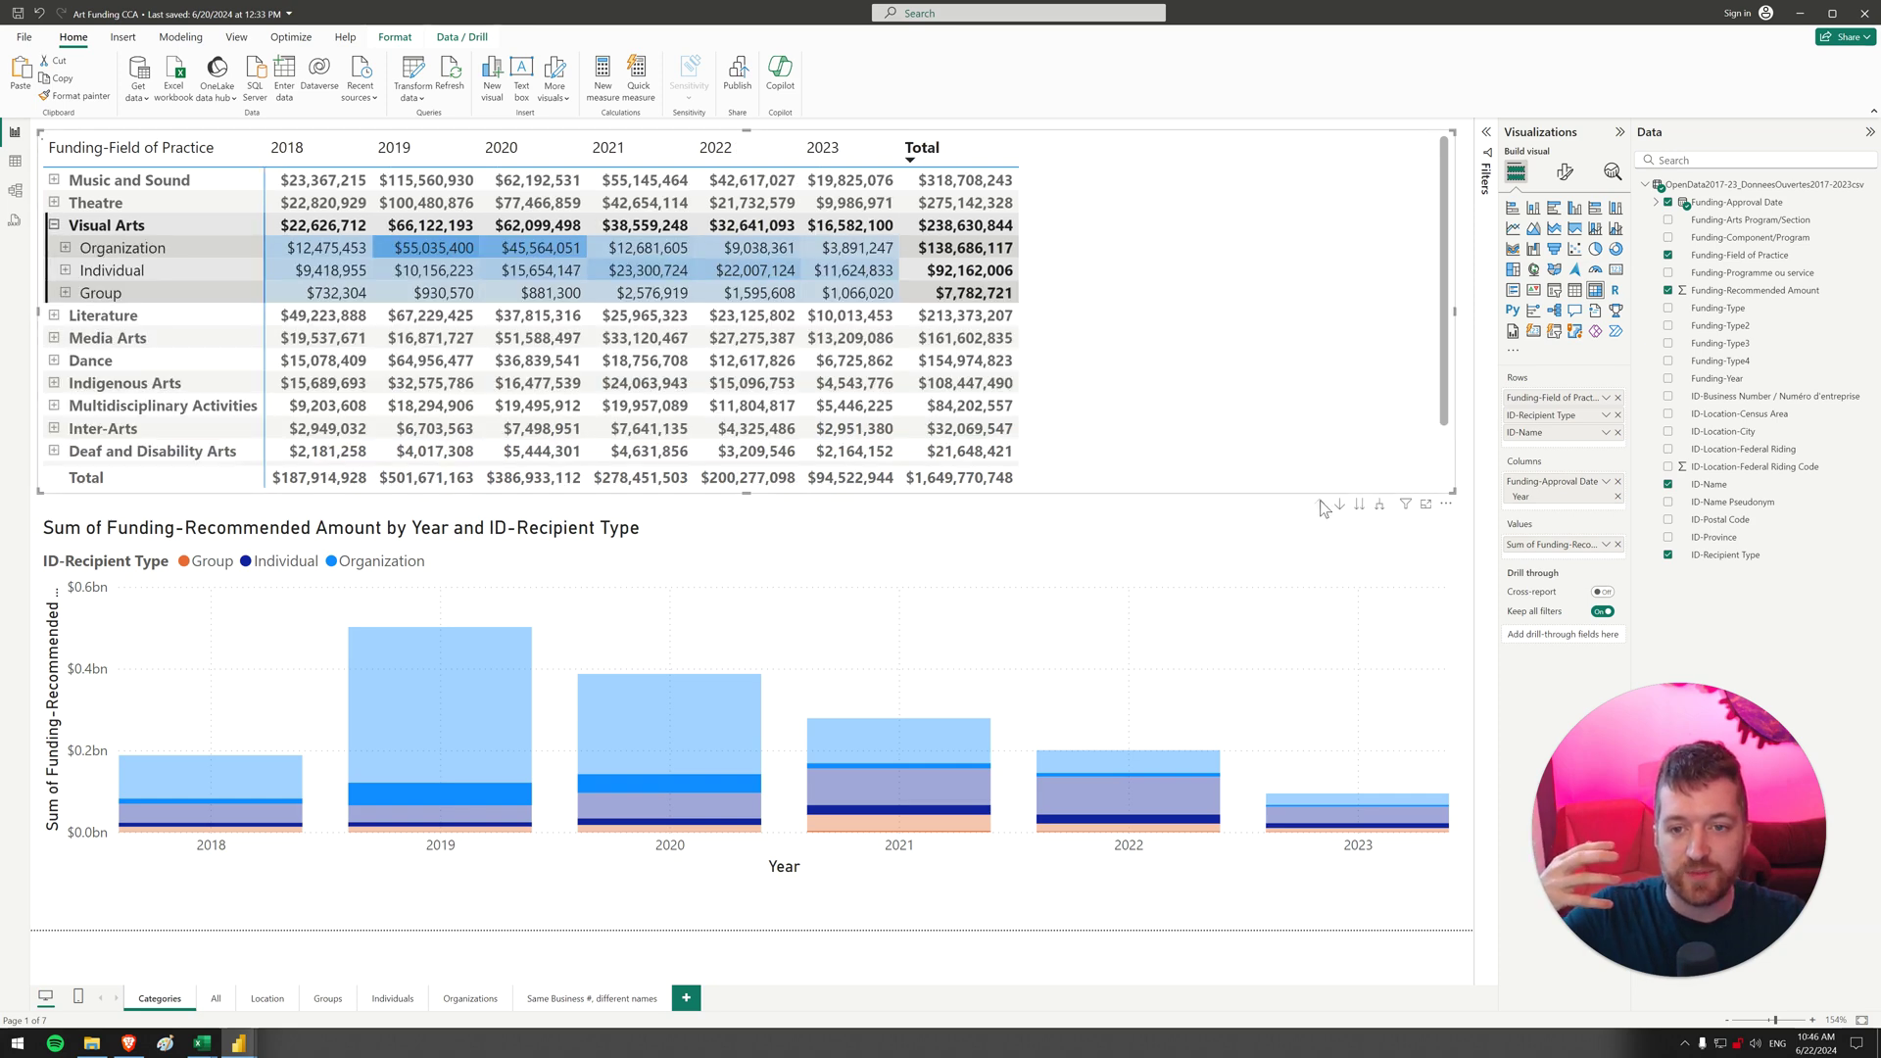
With Visual Arts still selected, expand the whole matrix down two hierarchy levels and drill up again to the fields of practice
click(1380, 505)
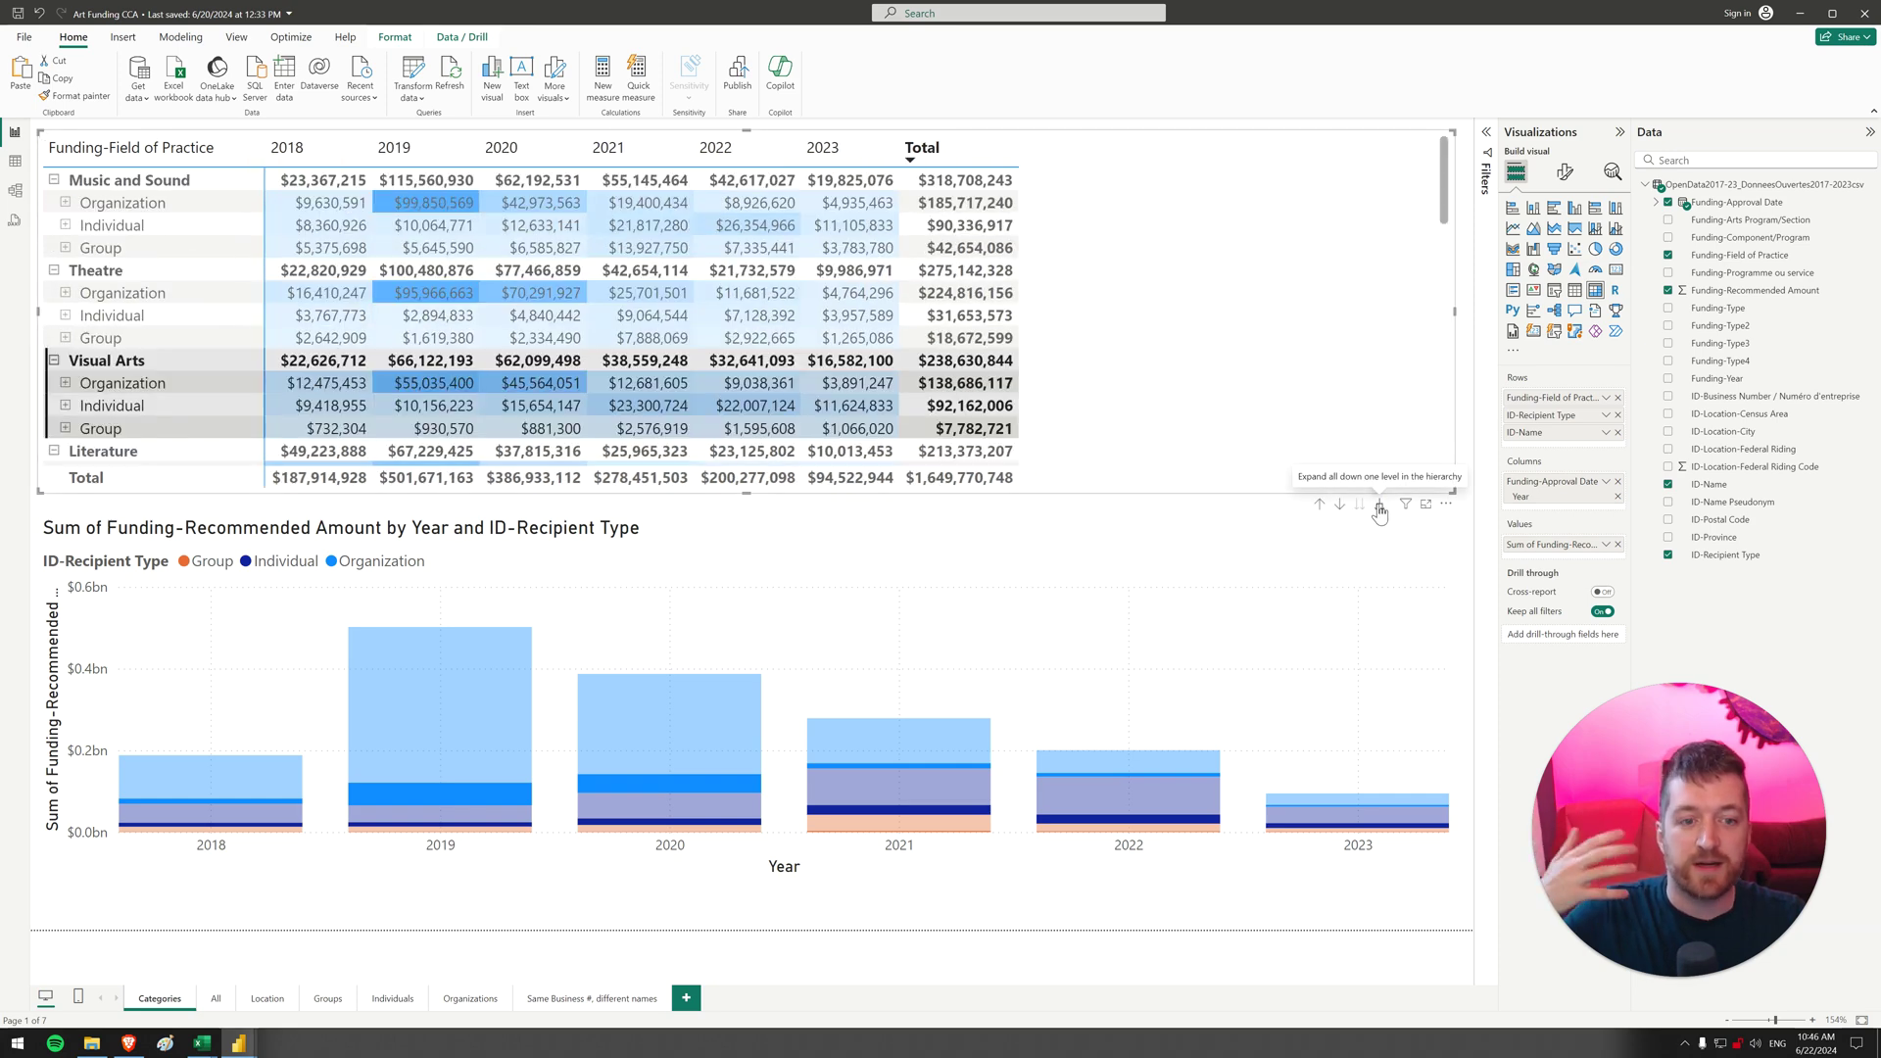
click(1380, 506)
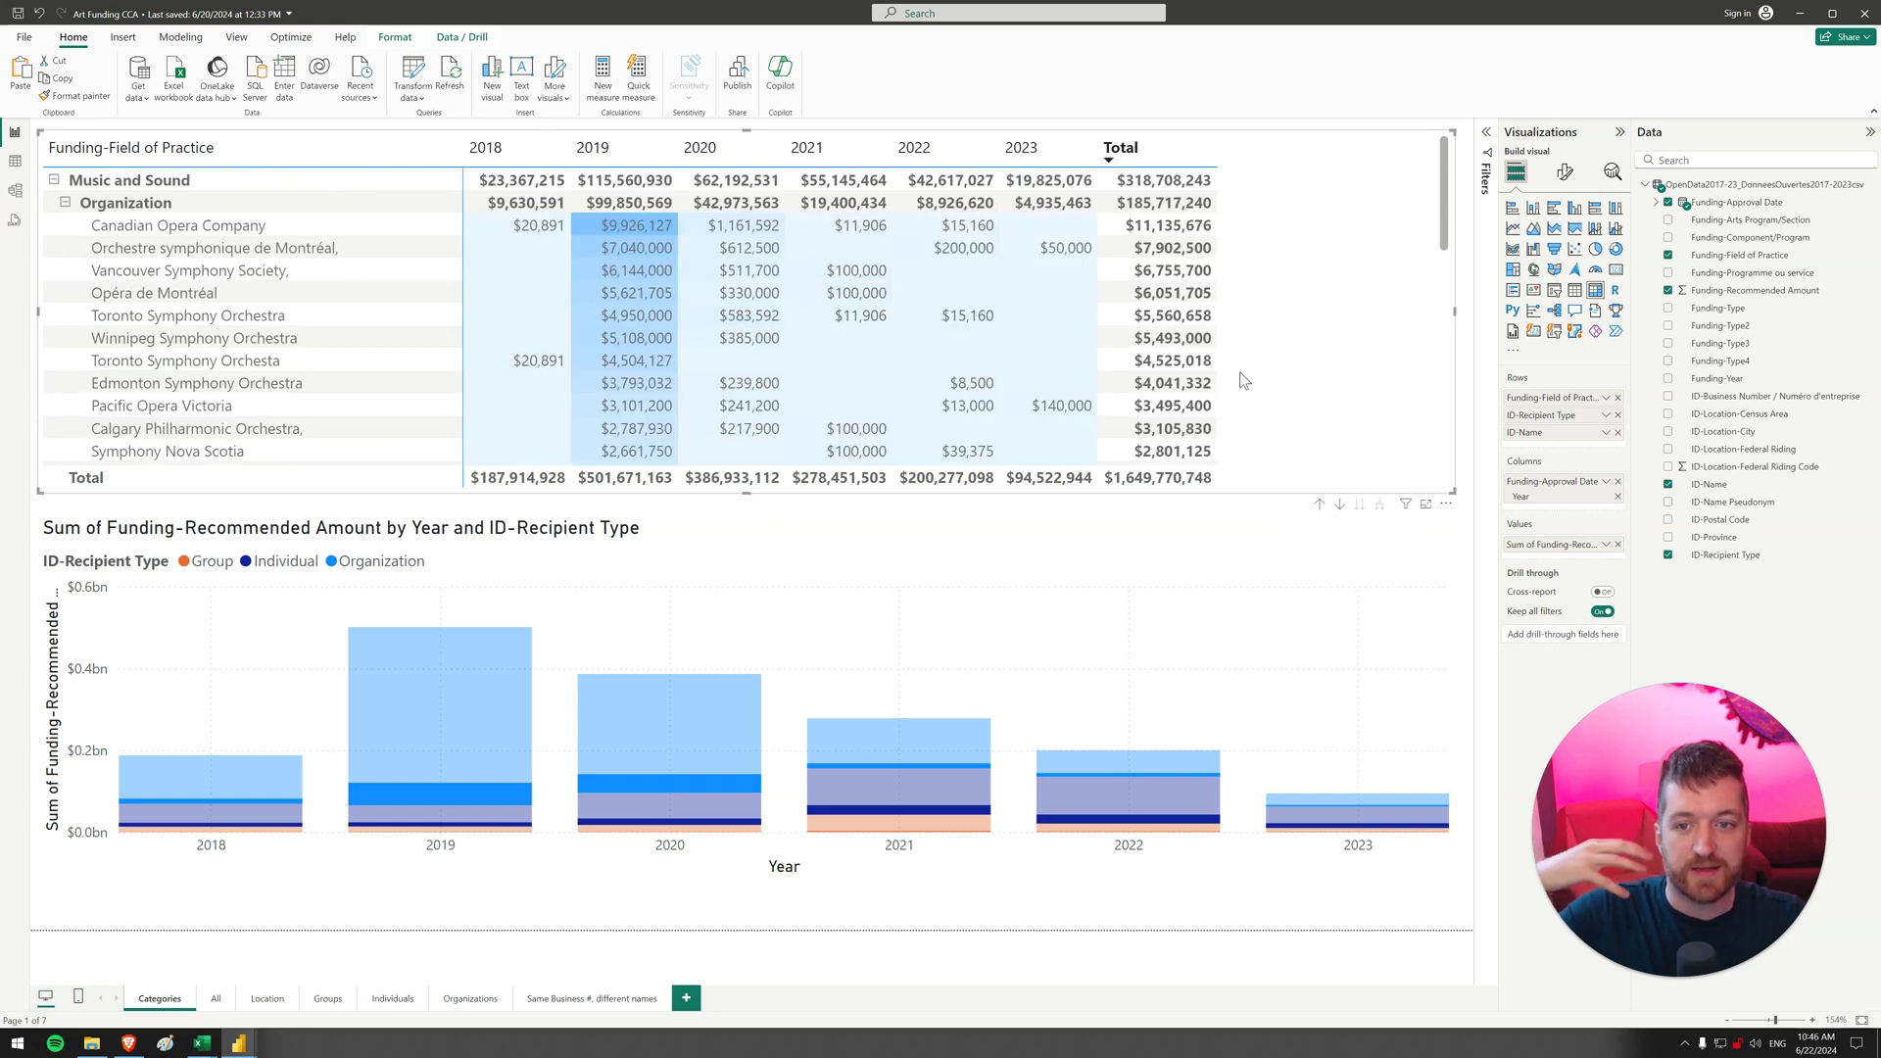
click(1320, 505)
click(1321, 505)
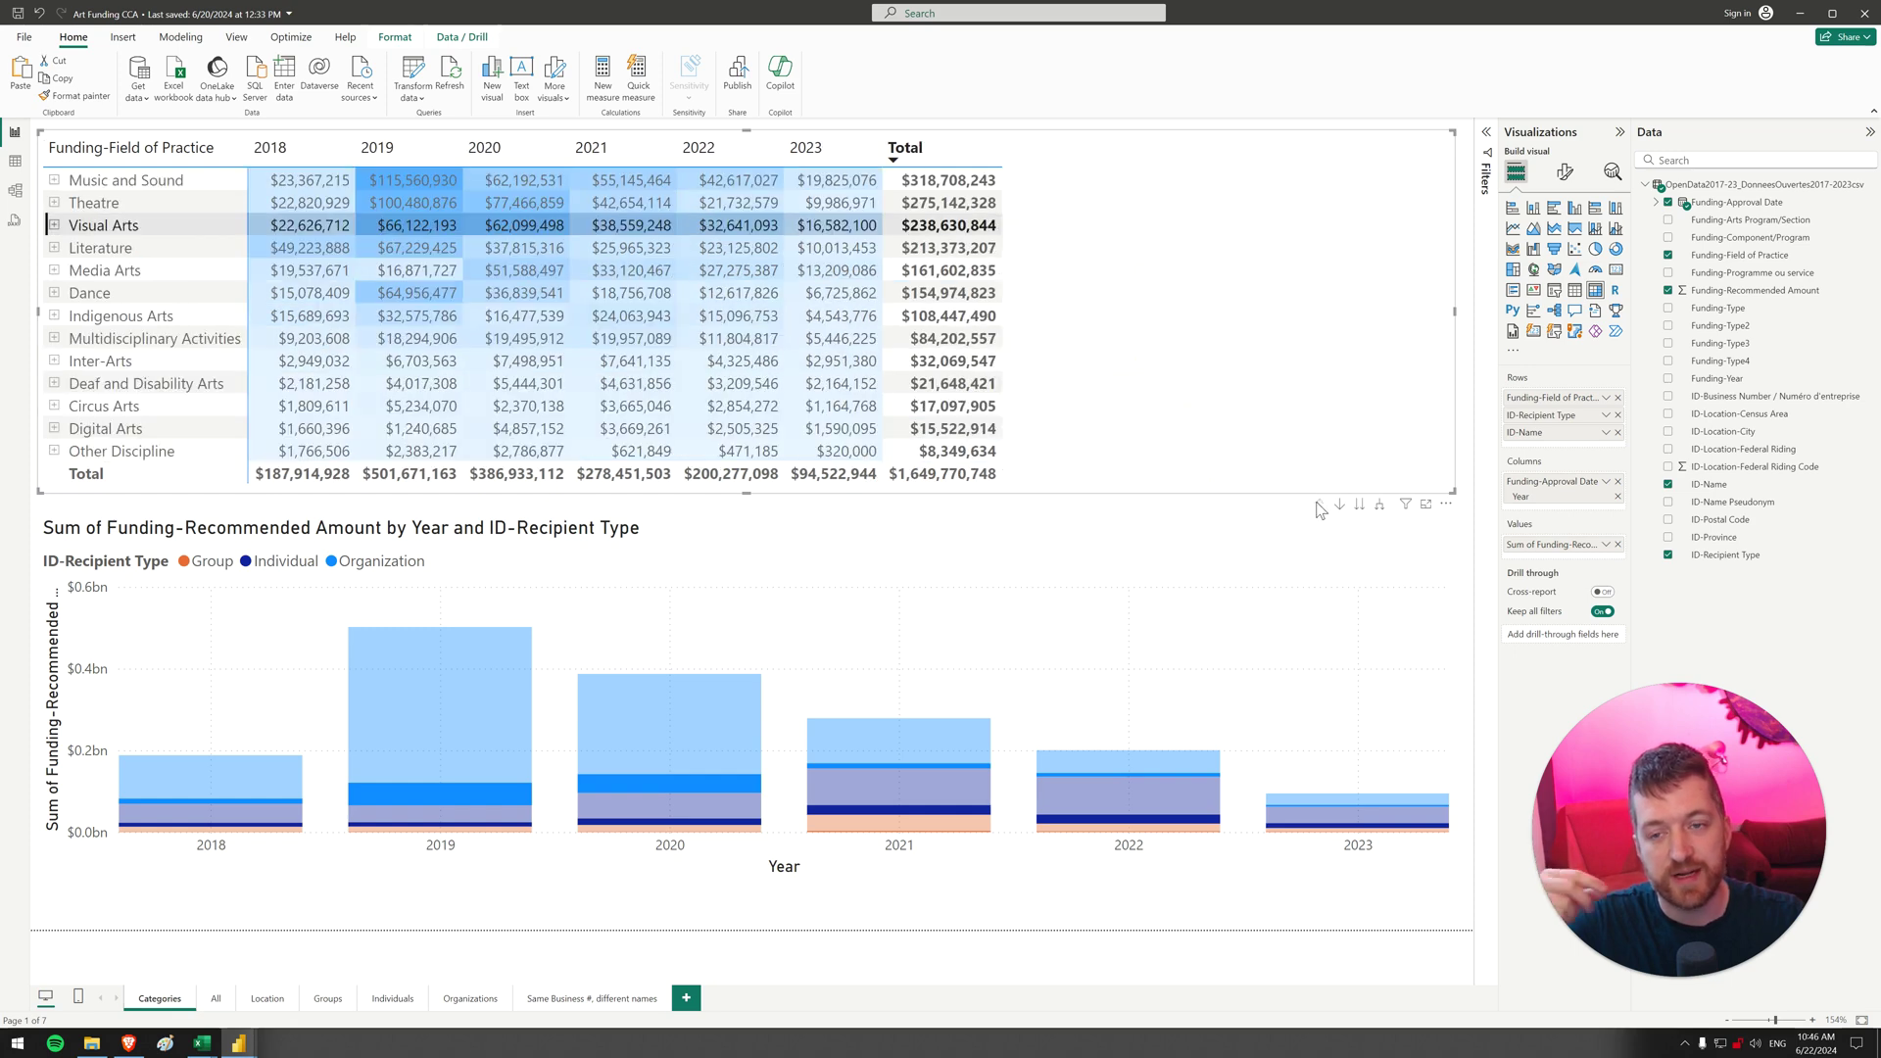
Clear the Visual Arts selection and keep the funding matrix sorted by its Total column in descending order
click(1239, 450)
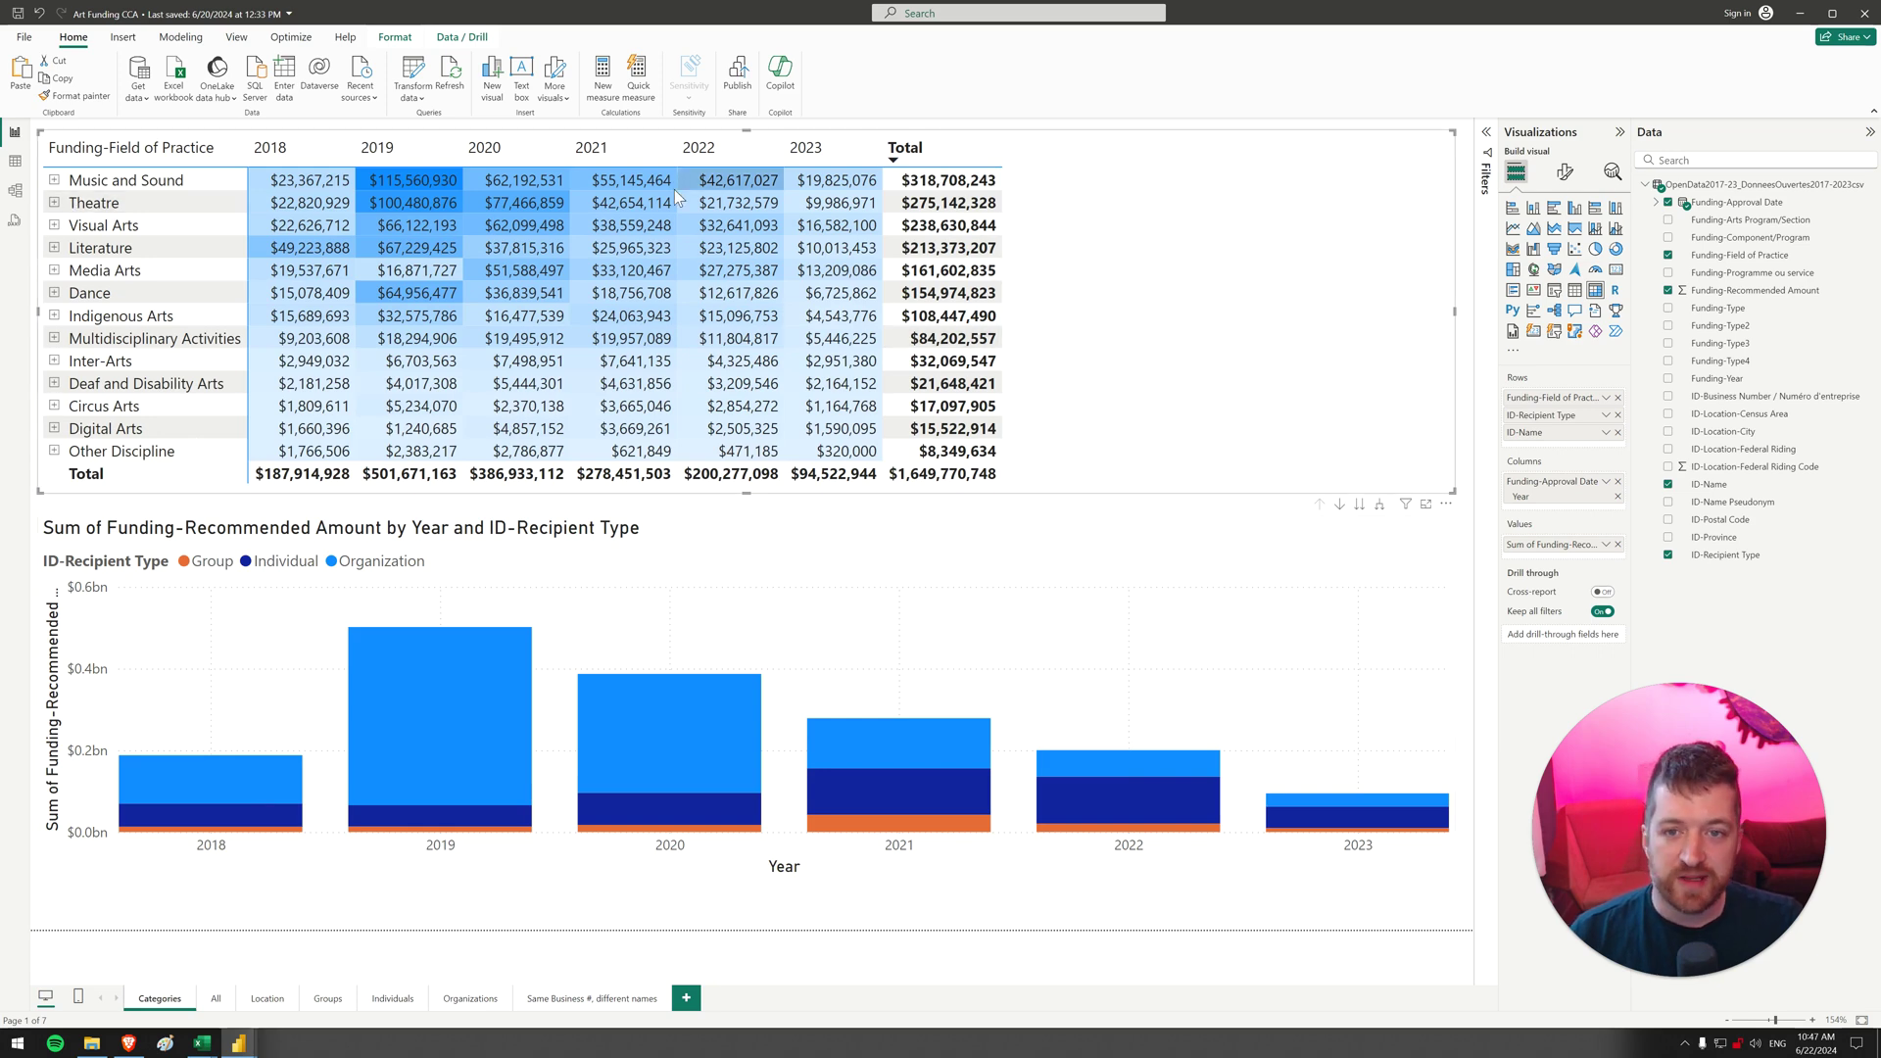
click(960, 161)
click(942, 163)
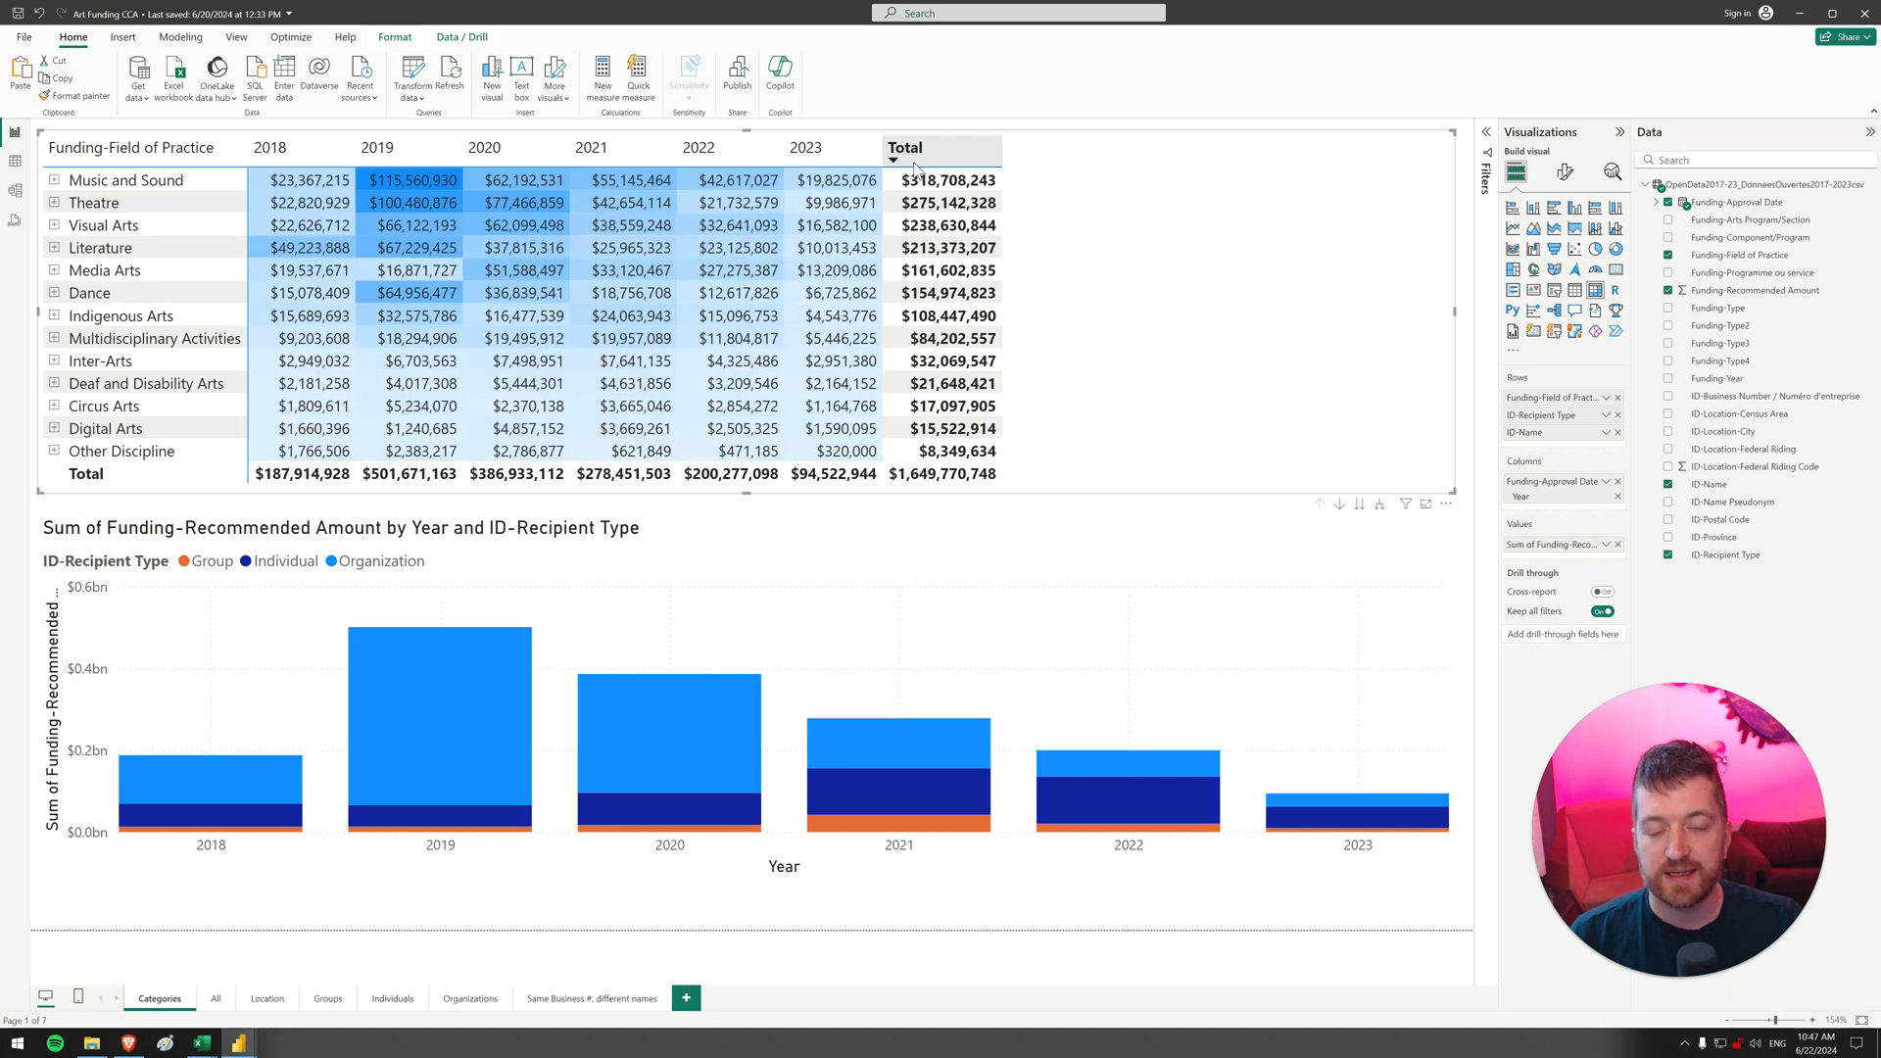
Open the All report page and drill its funding matrix up to the recipient types
click(219, 1003)
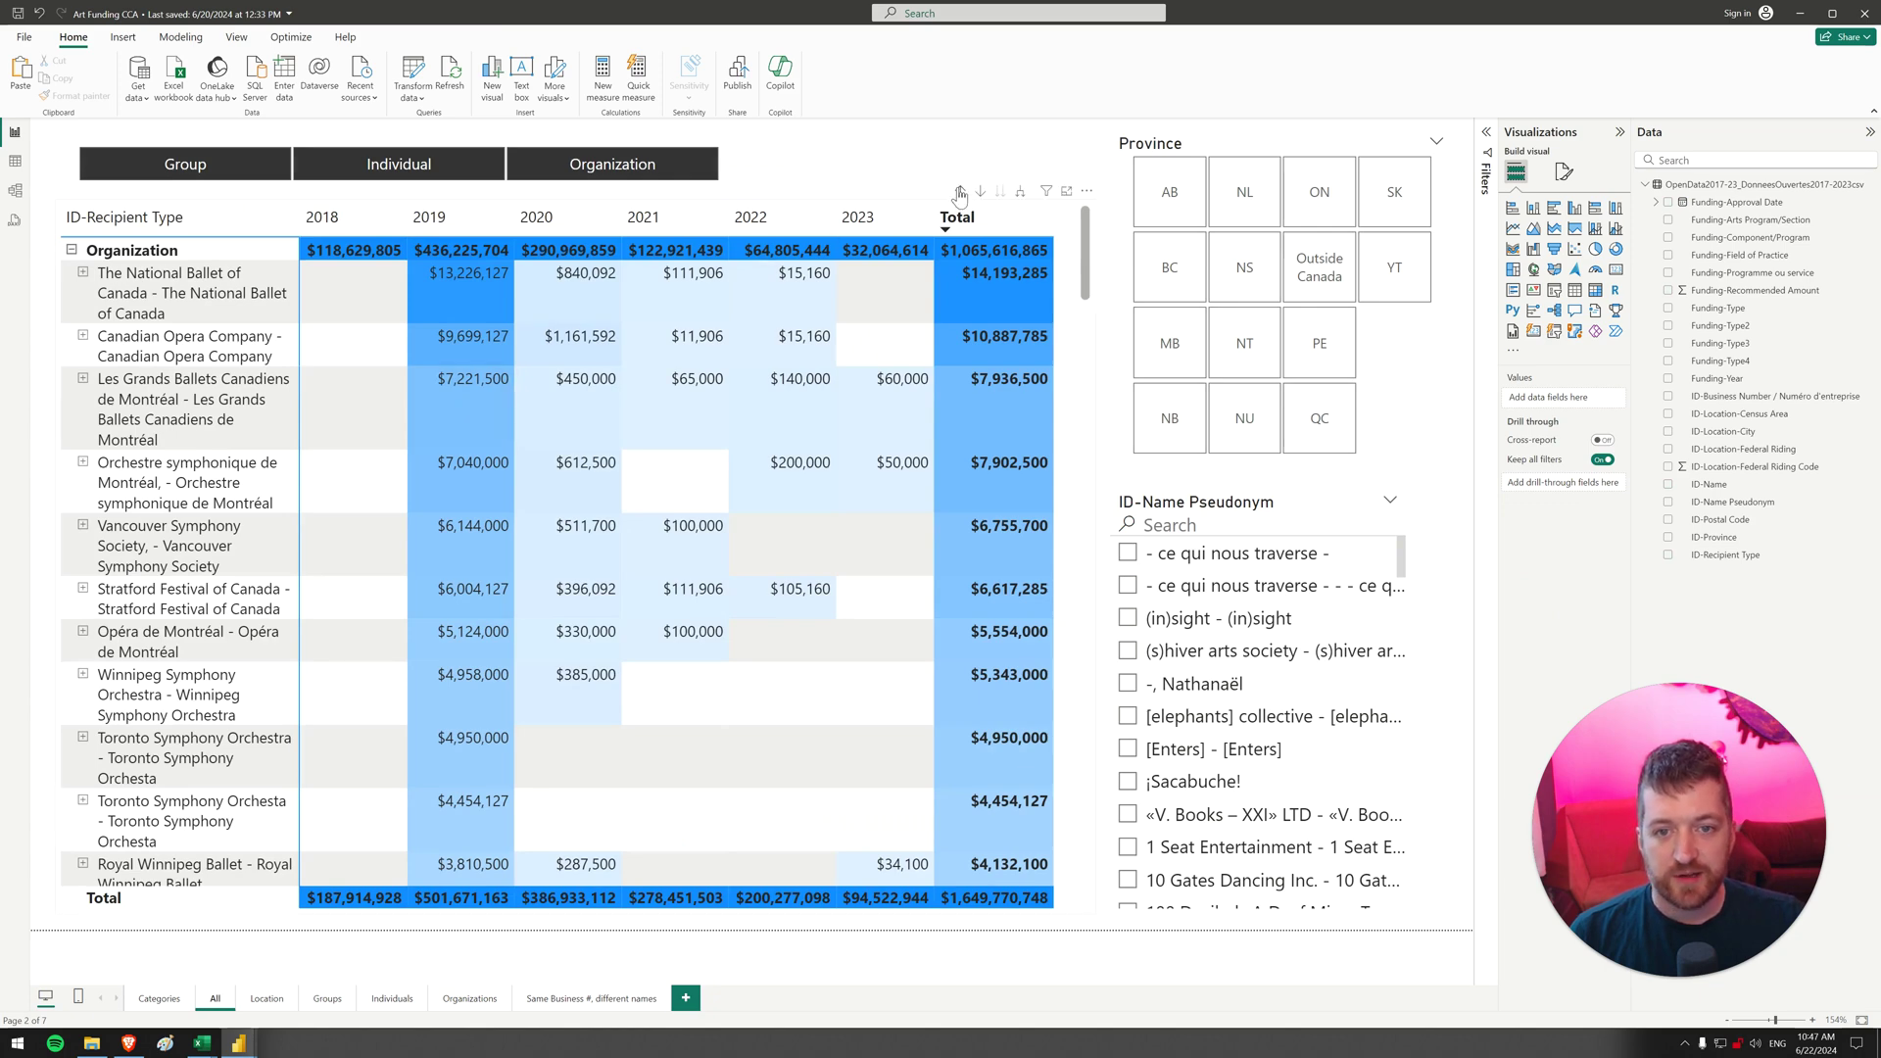
click(964, 196)
click(963, 194)
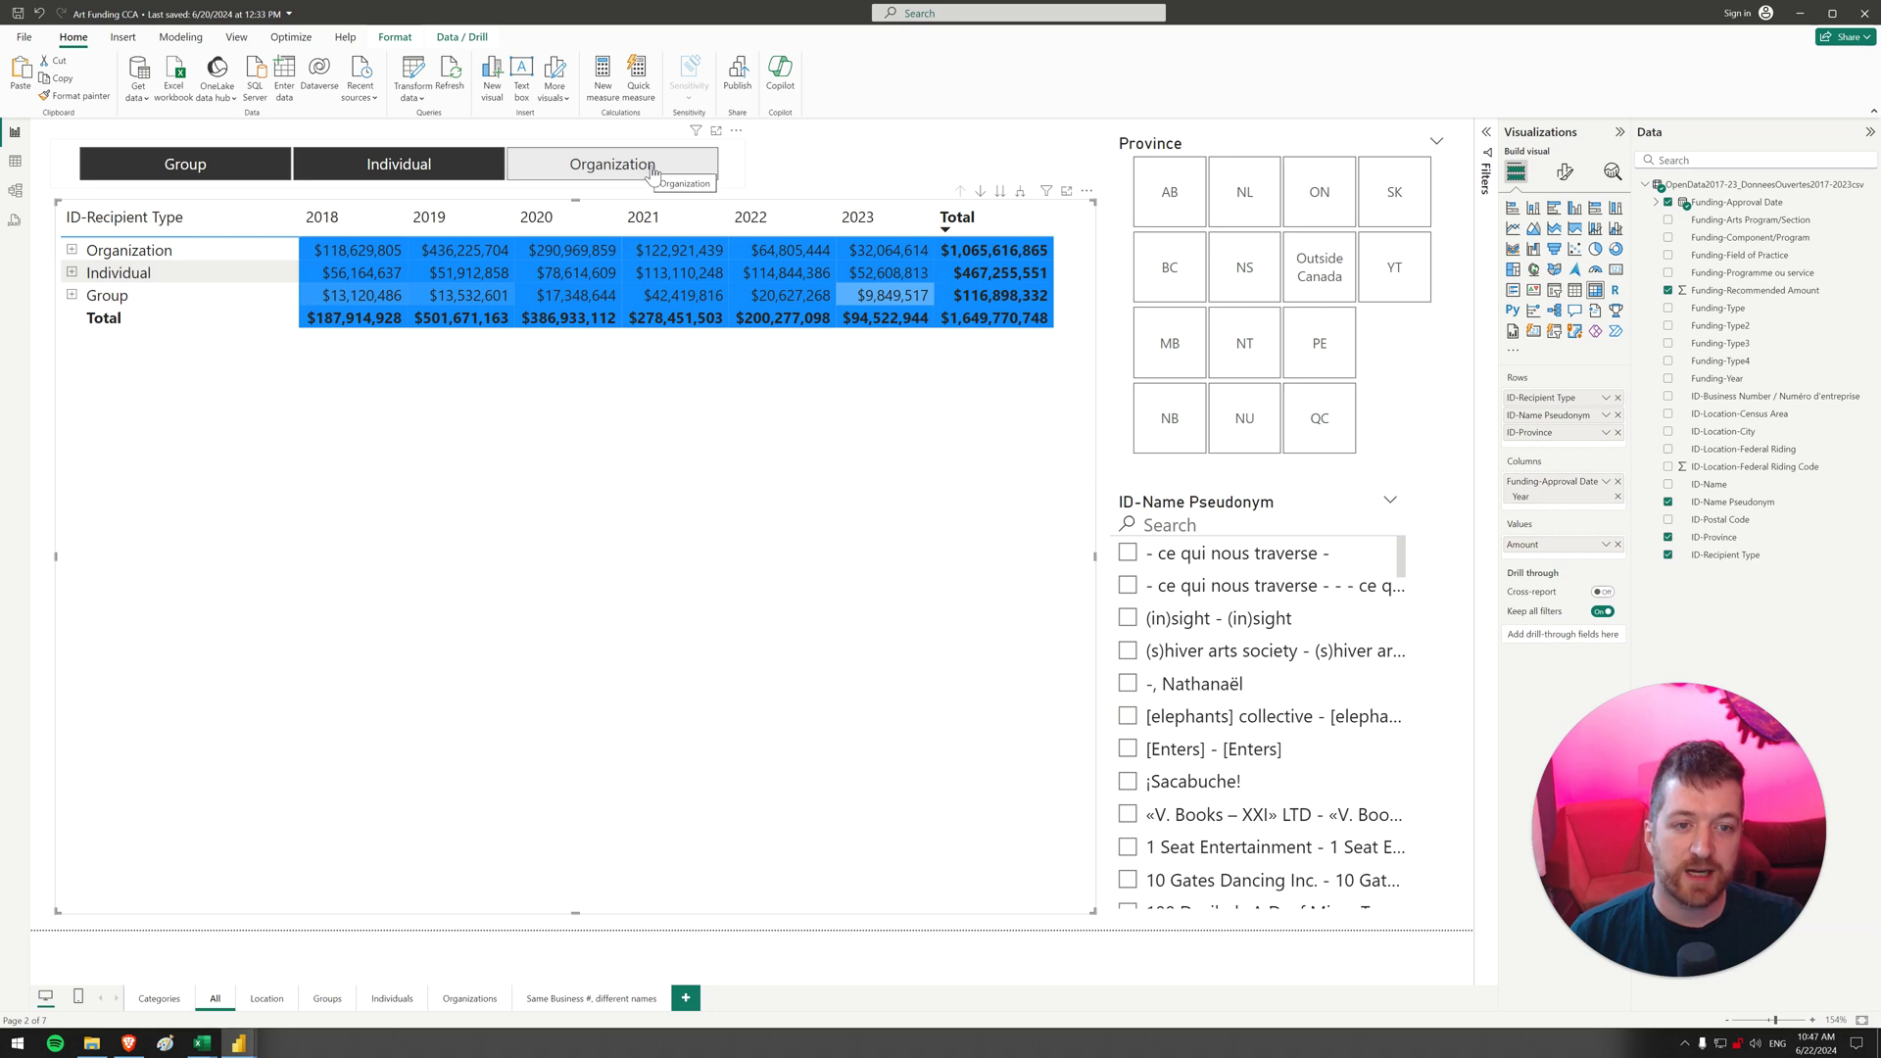
Filter the page to the "A Space Gallery," entry in the name pseudonym slicer, and remove that filter again
click(1169, 527)
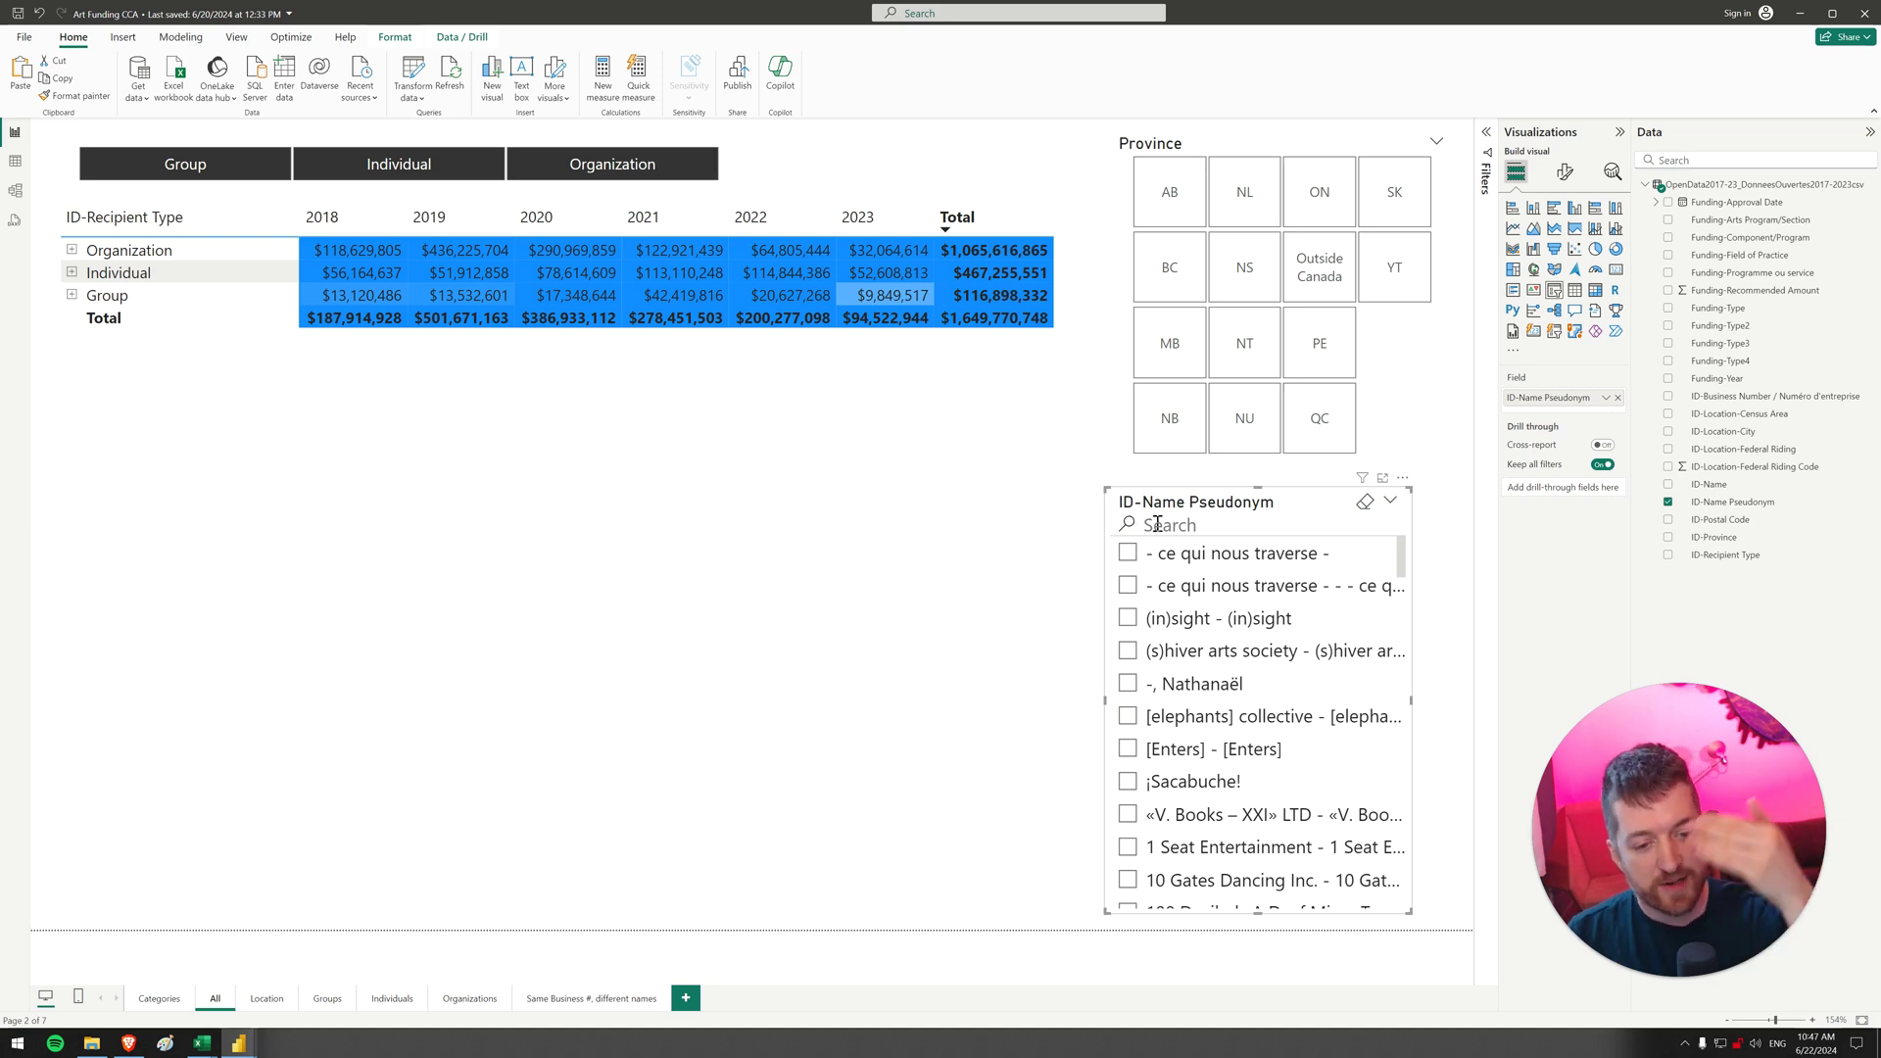
scroll(1274, 715, down, 10)
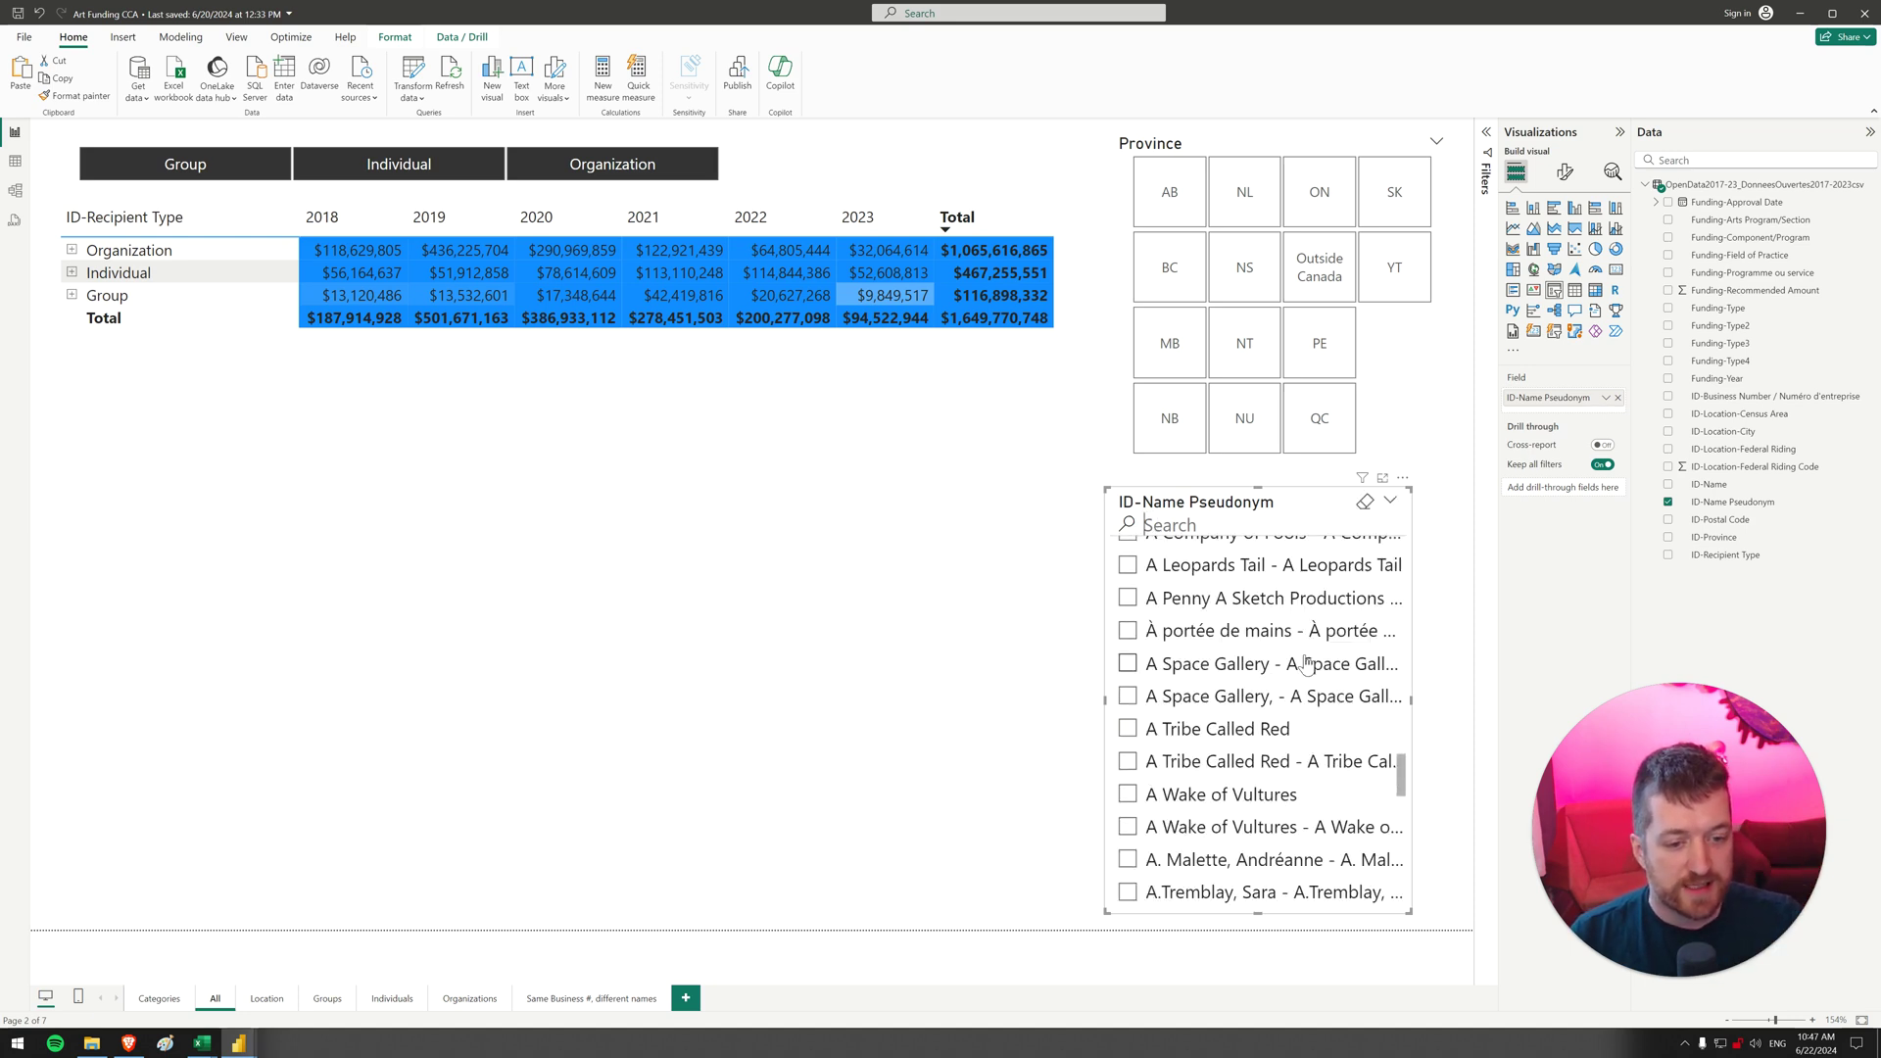
click(1297, 707)
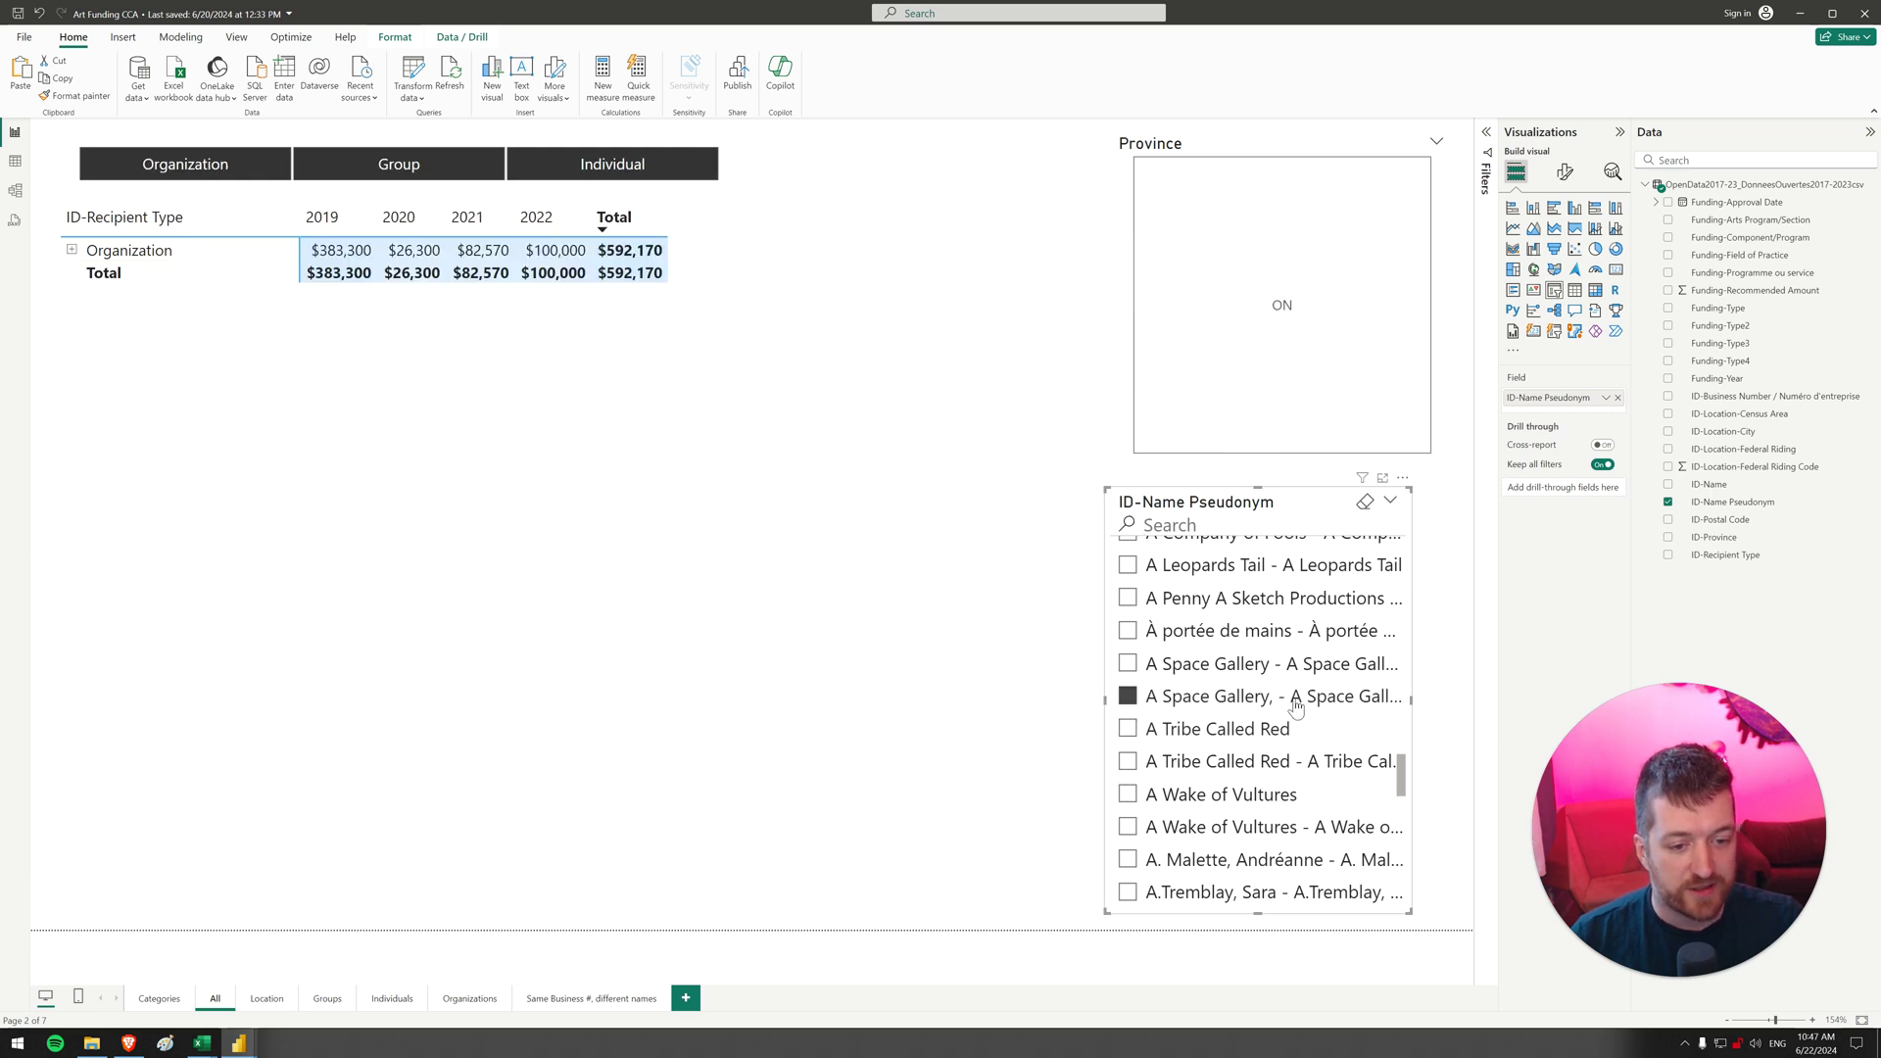
click(1215, 700)
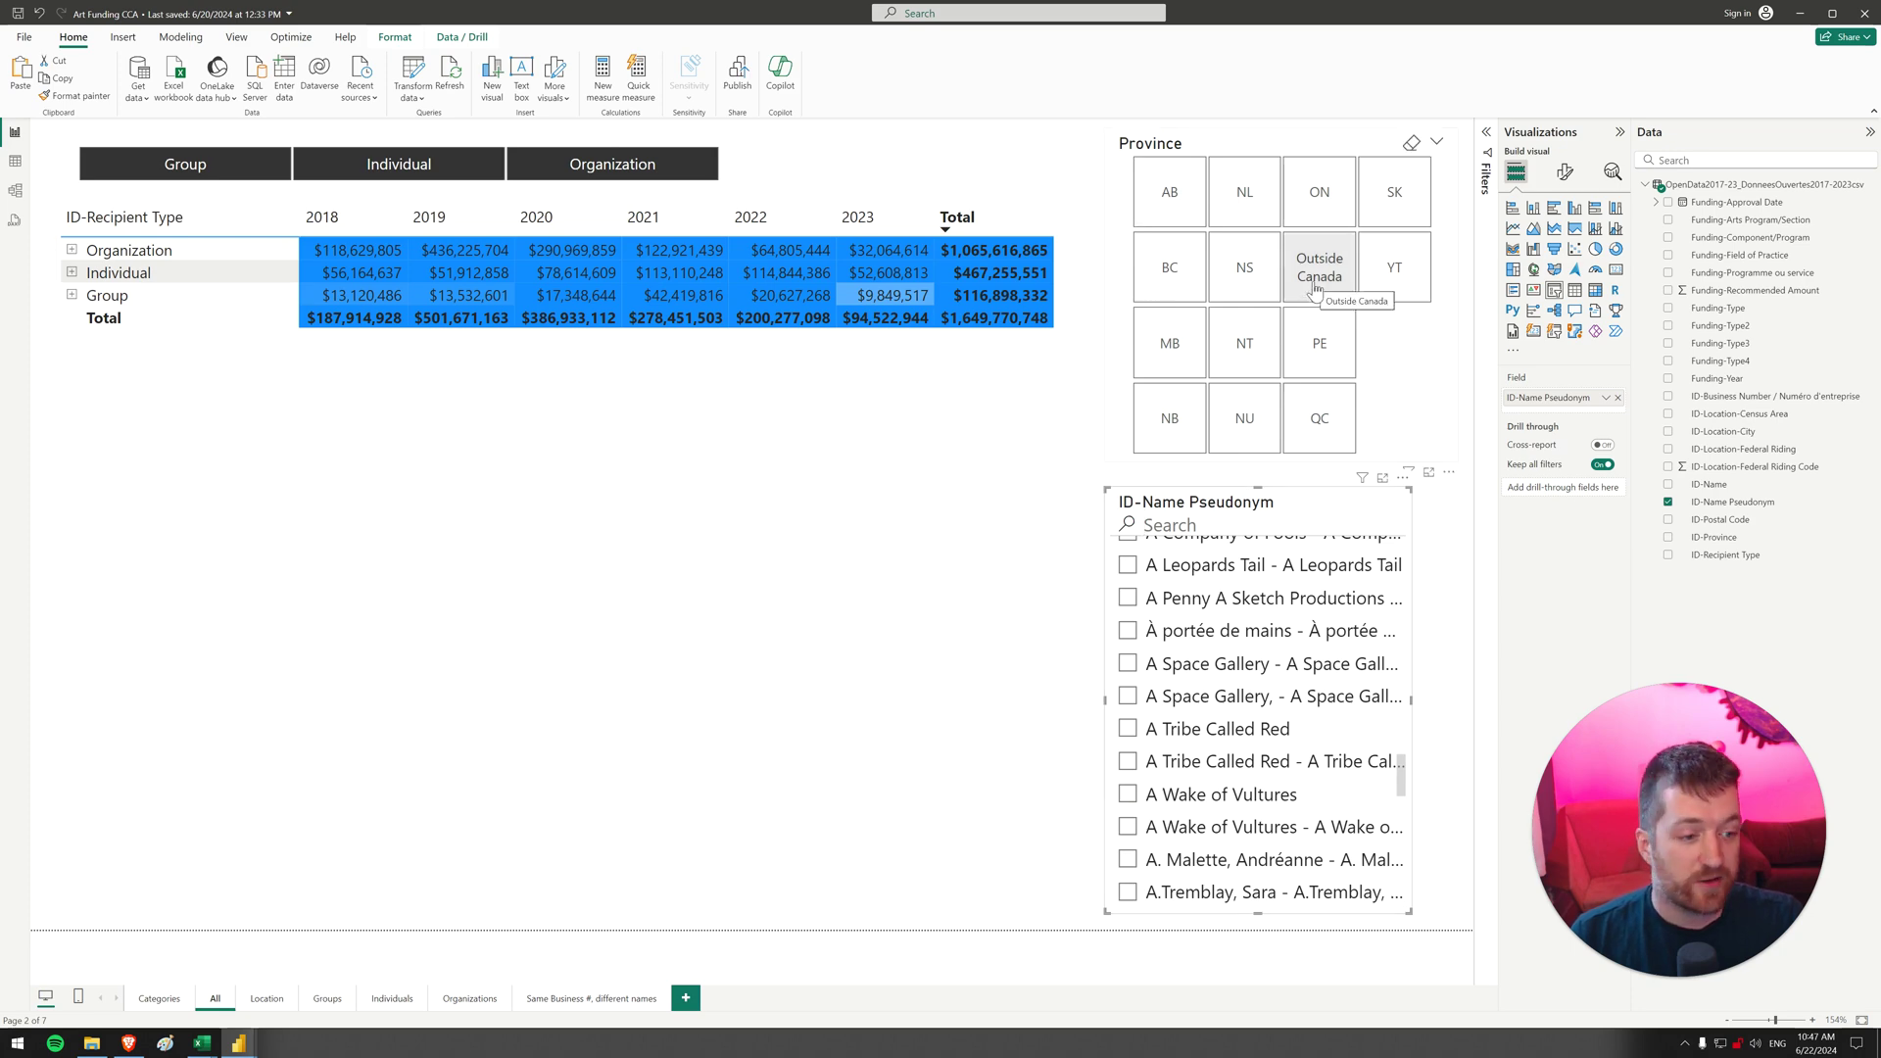
Filter by both AB and Outside Canada in the Province slicer, and expand the matrix to the recipients' names
click(1171, 196)
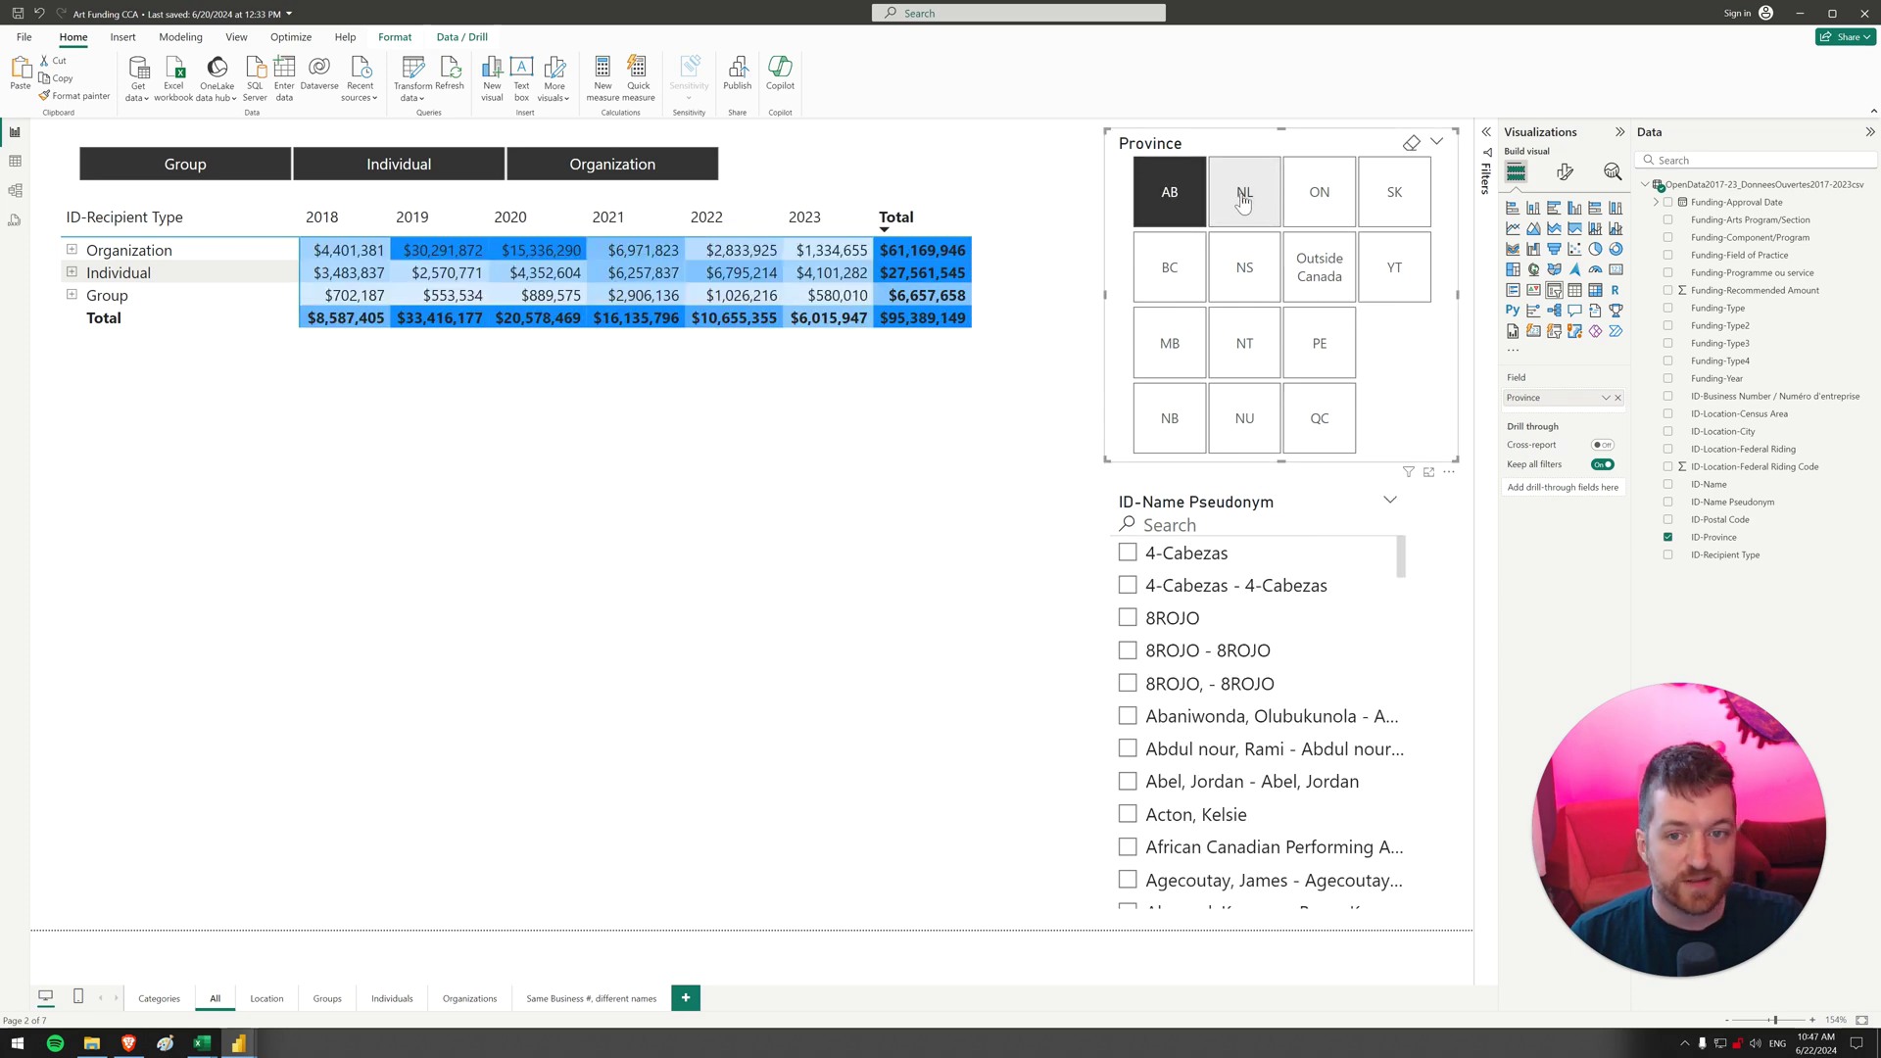
ctrl+click(1320, 272)
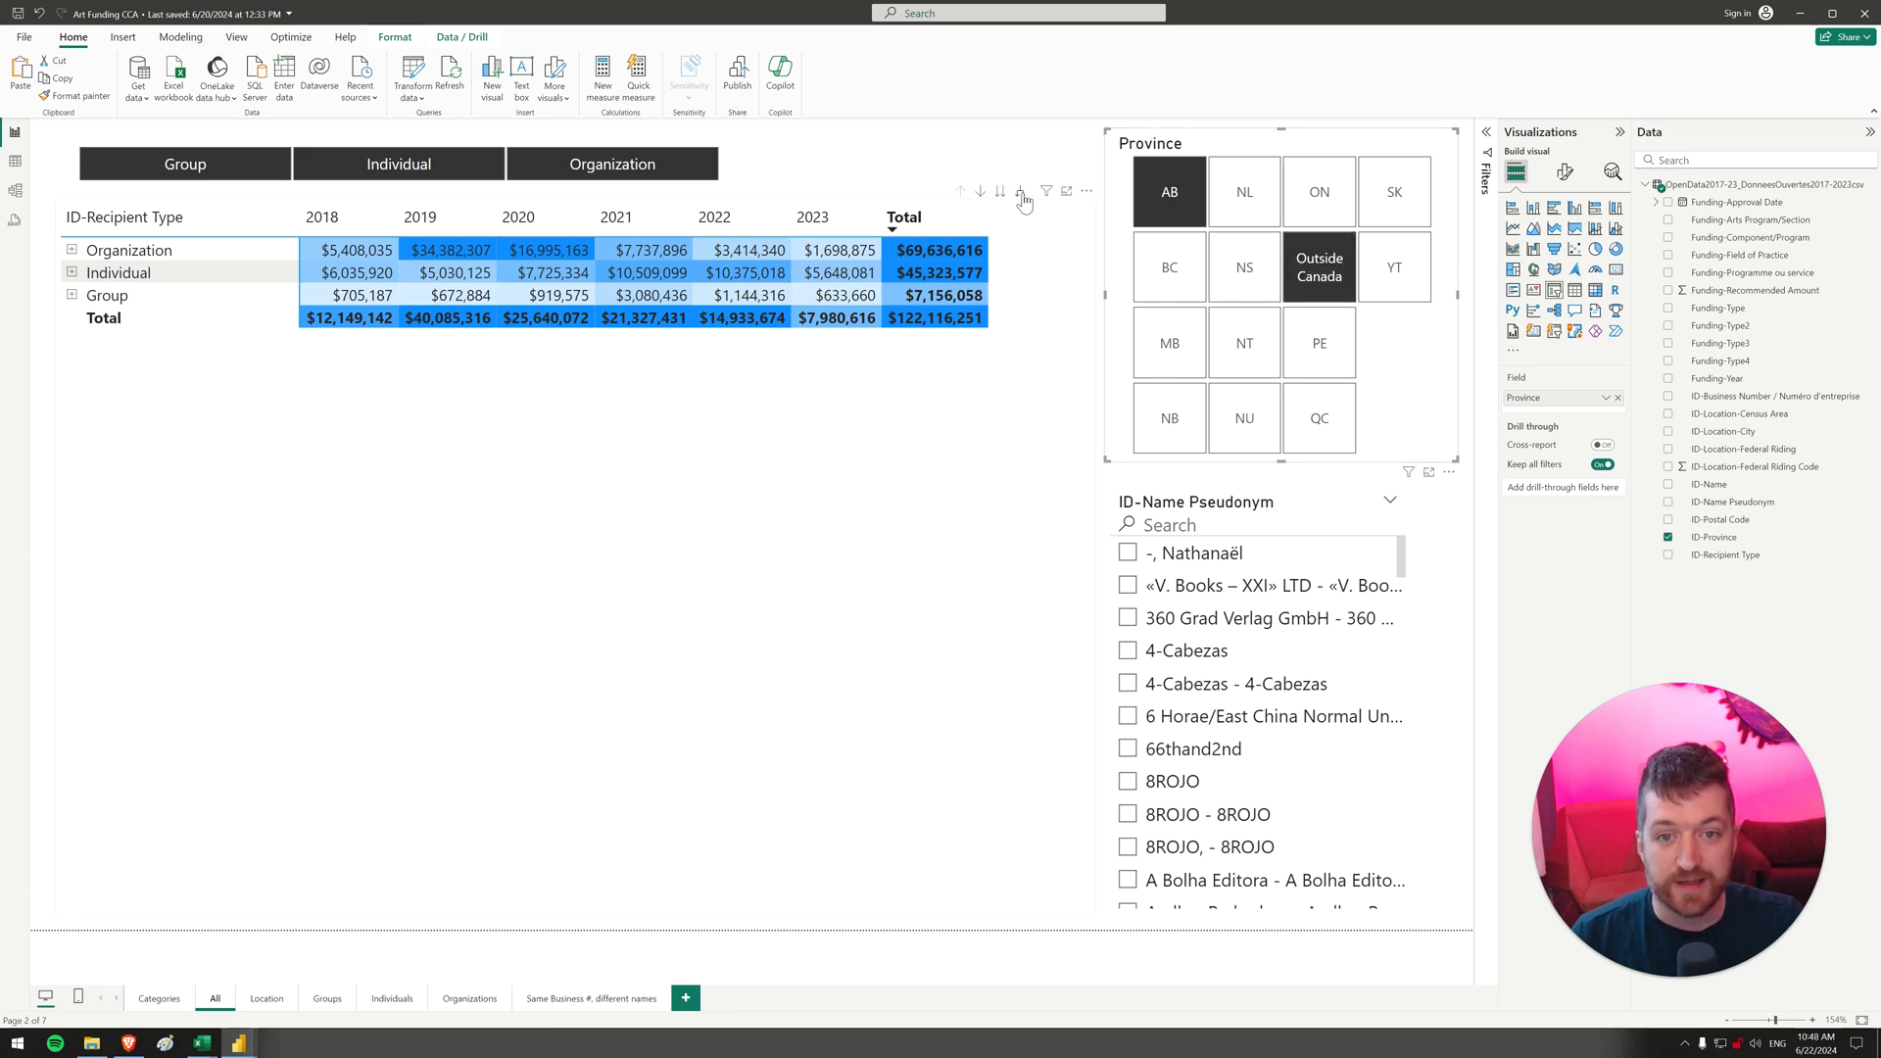
click(1020, 193)
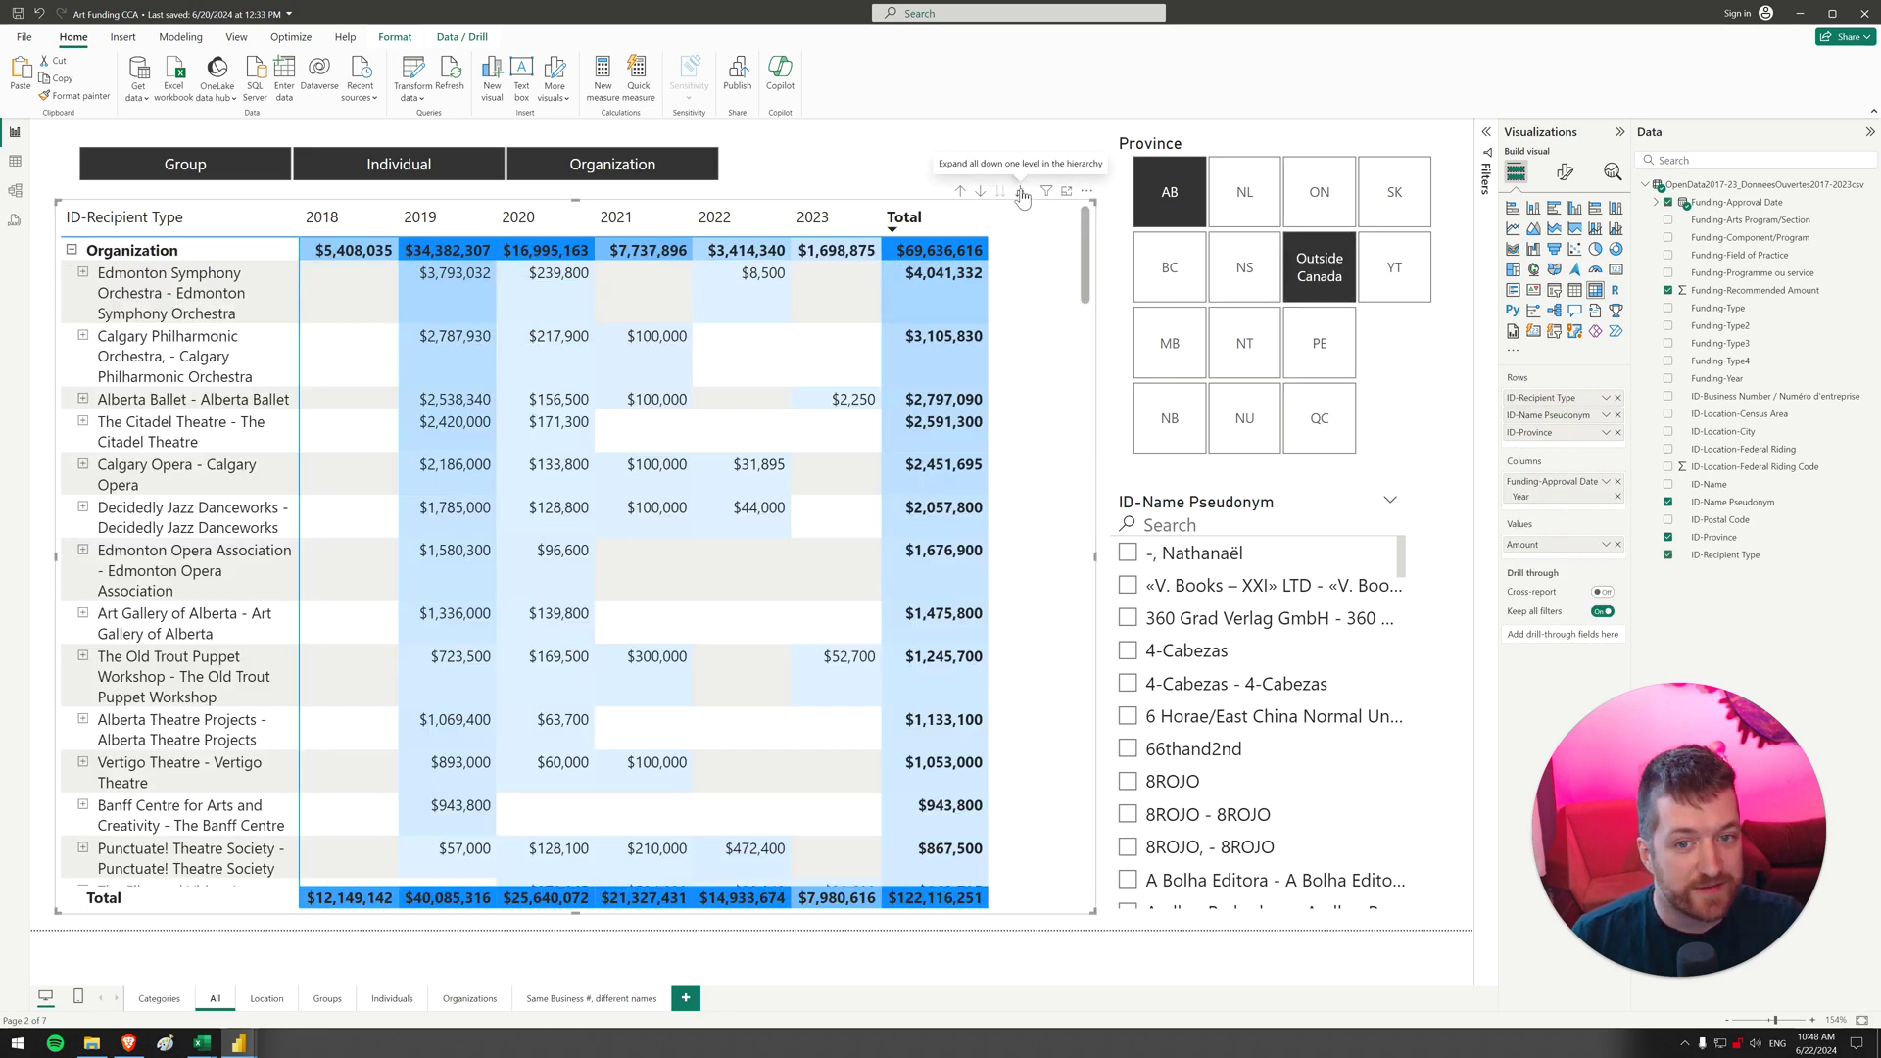
Narrow the Province filter to Outside Canada only and review the yearly funding of its individual recipients
click(1303, 268)
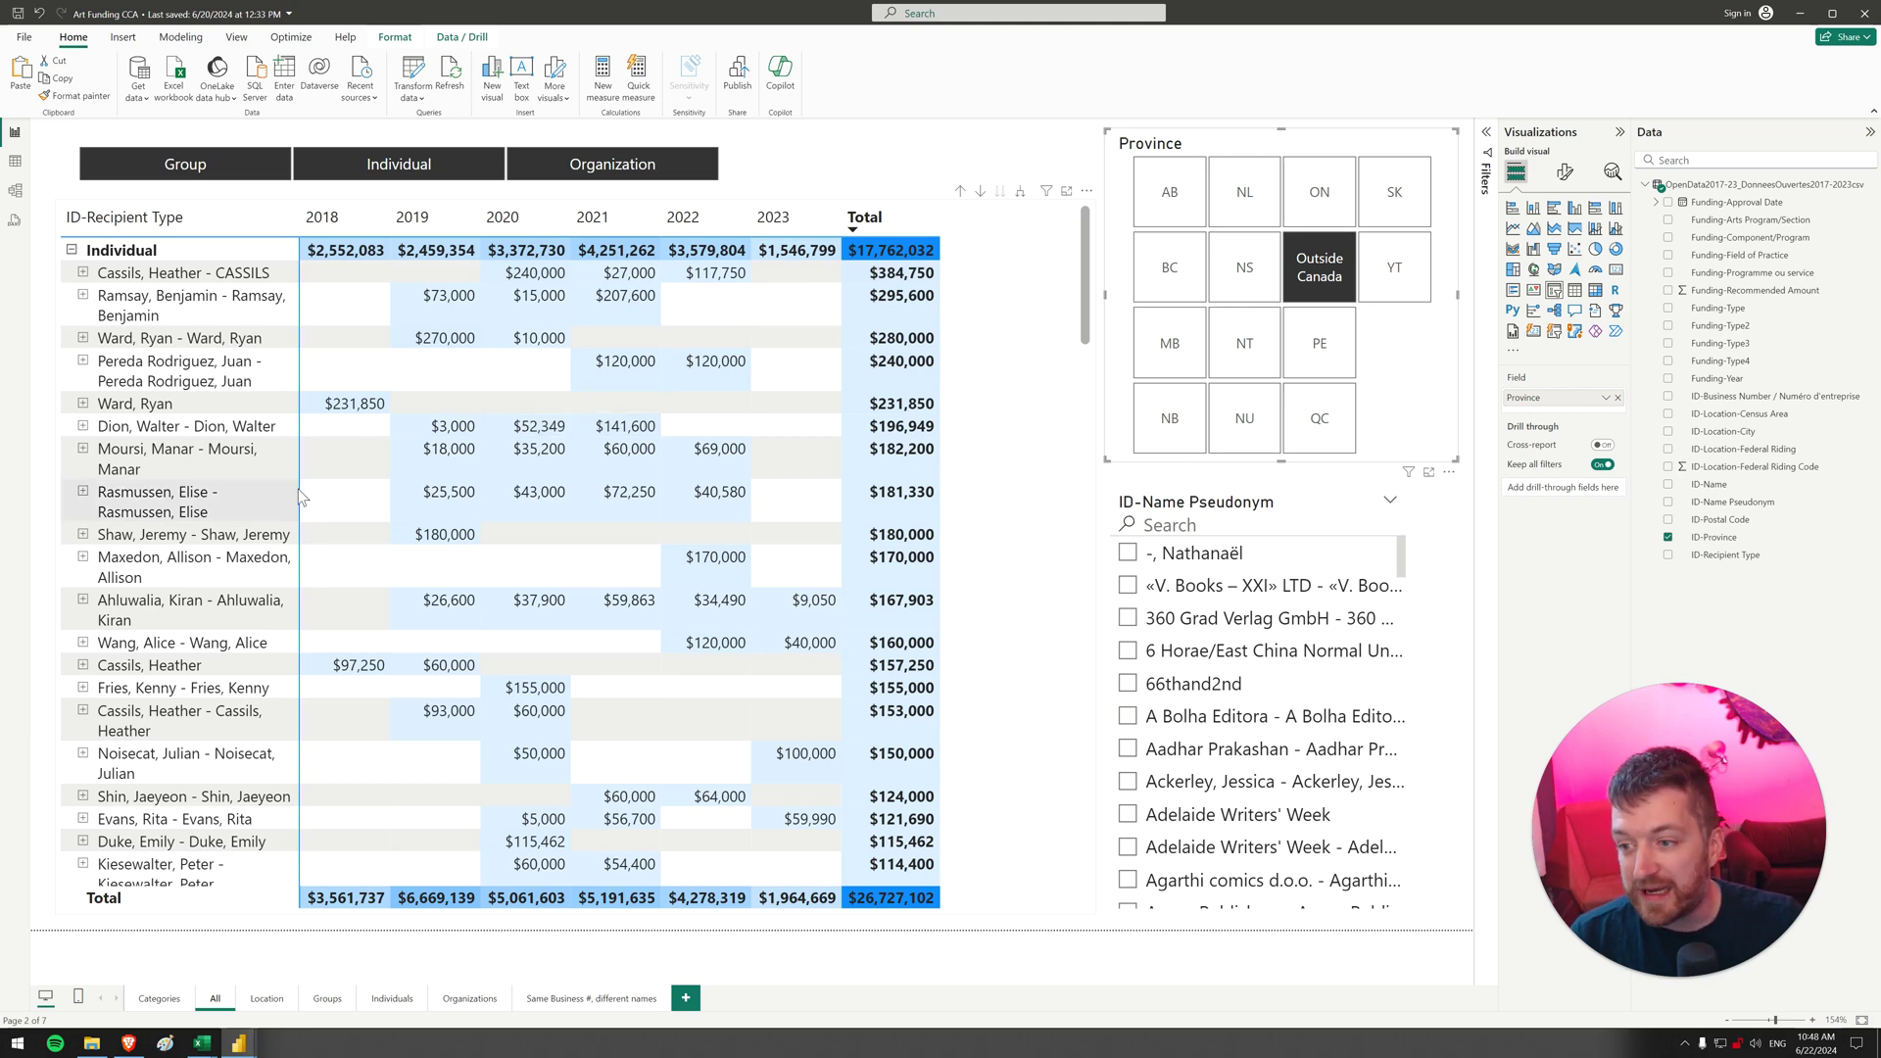
scroll(476, 486, down, 5)
scroll(478, 486, up, 5)
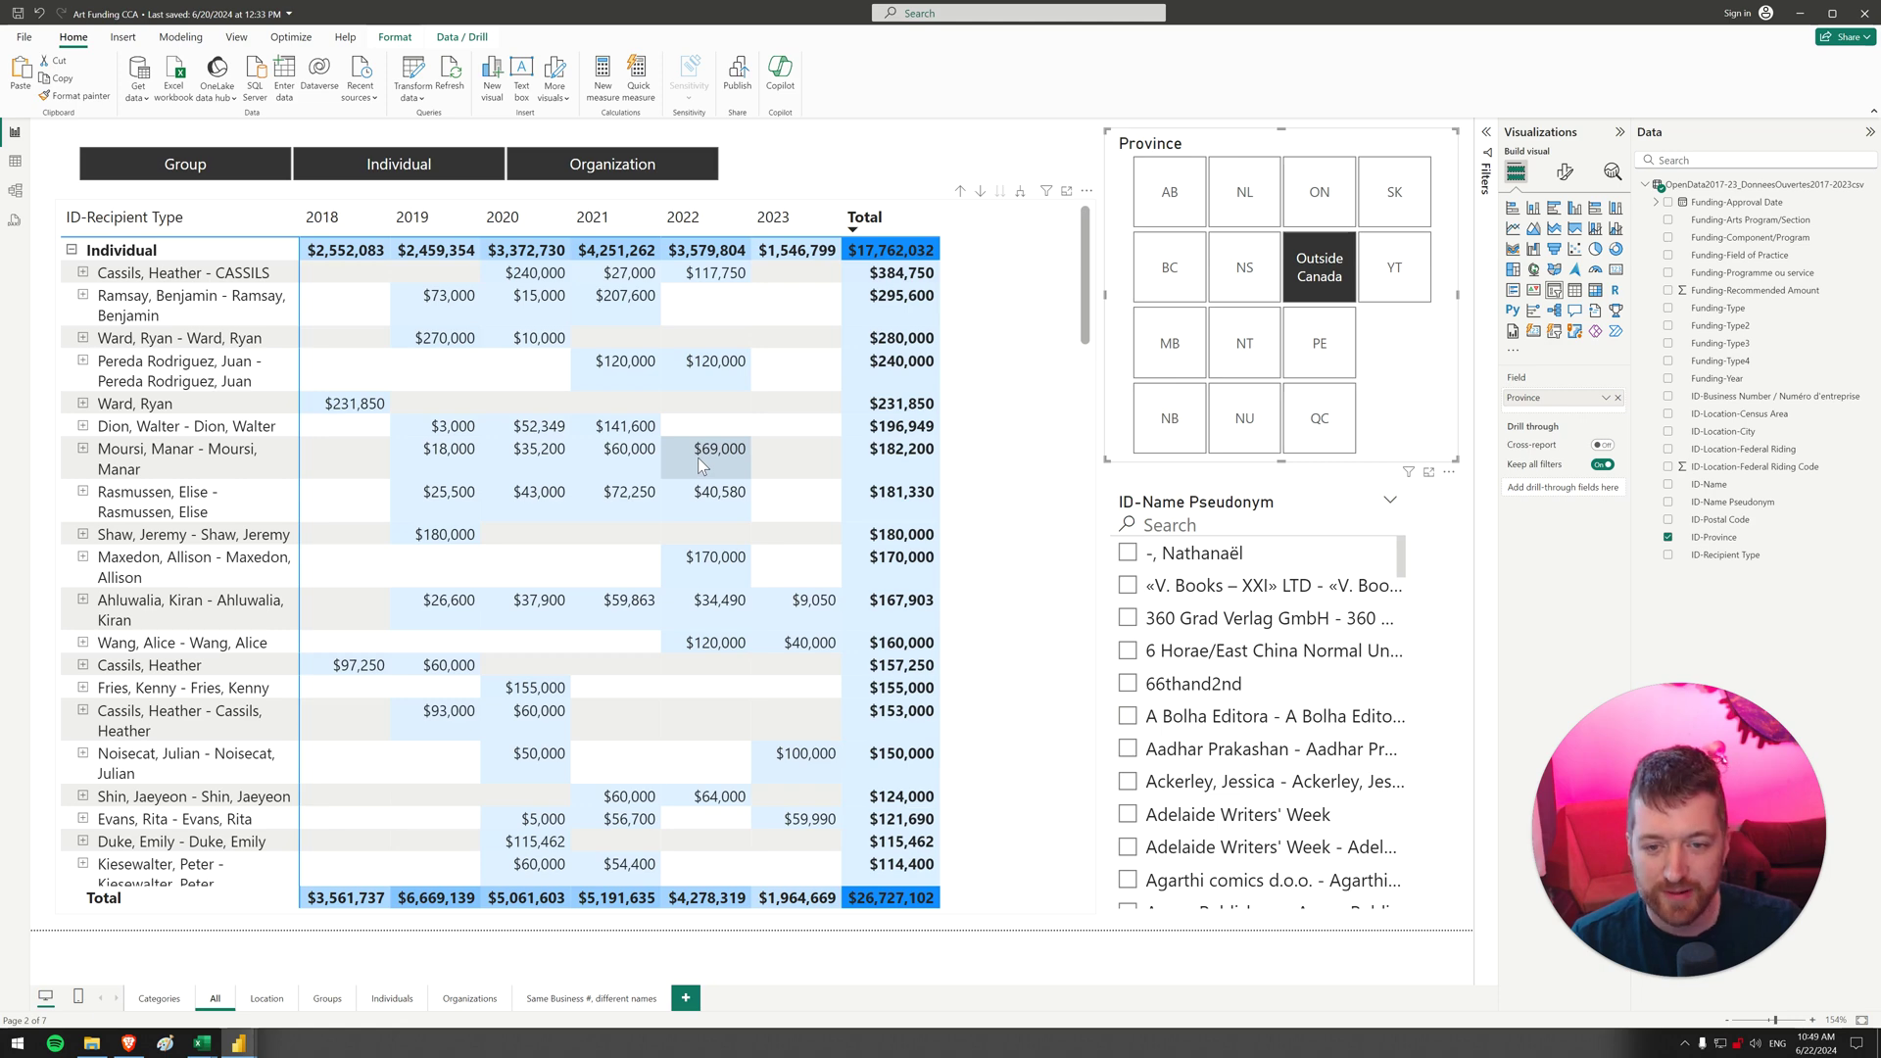
scroll(833, 431, down, 10)
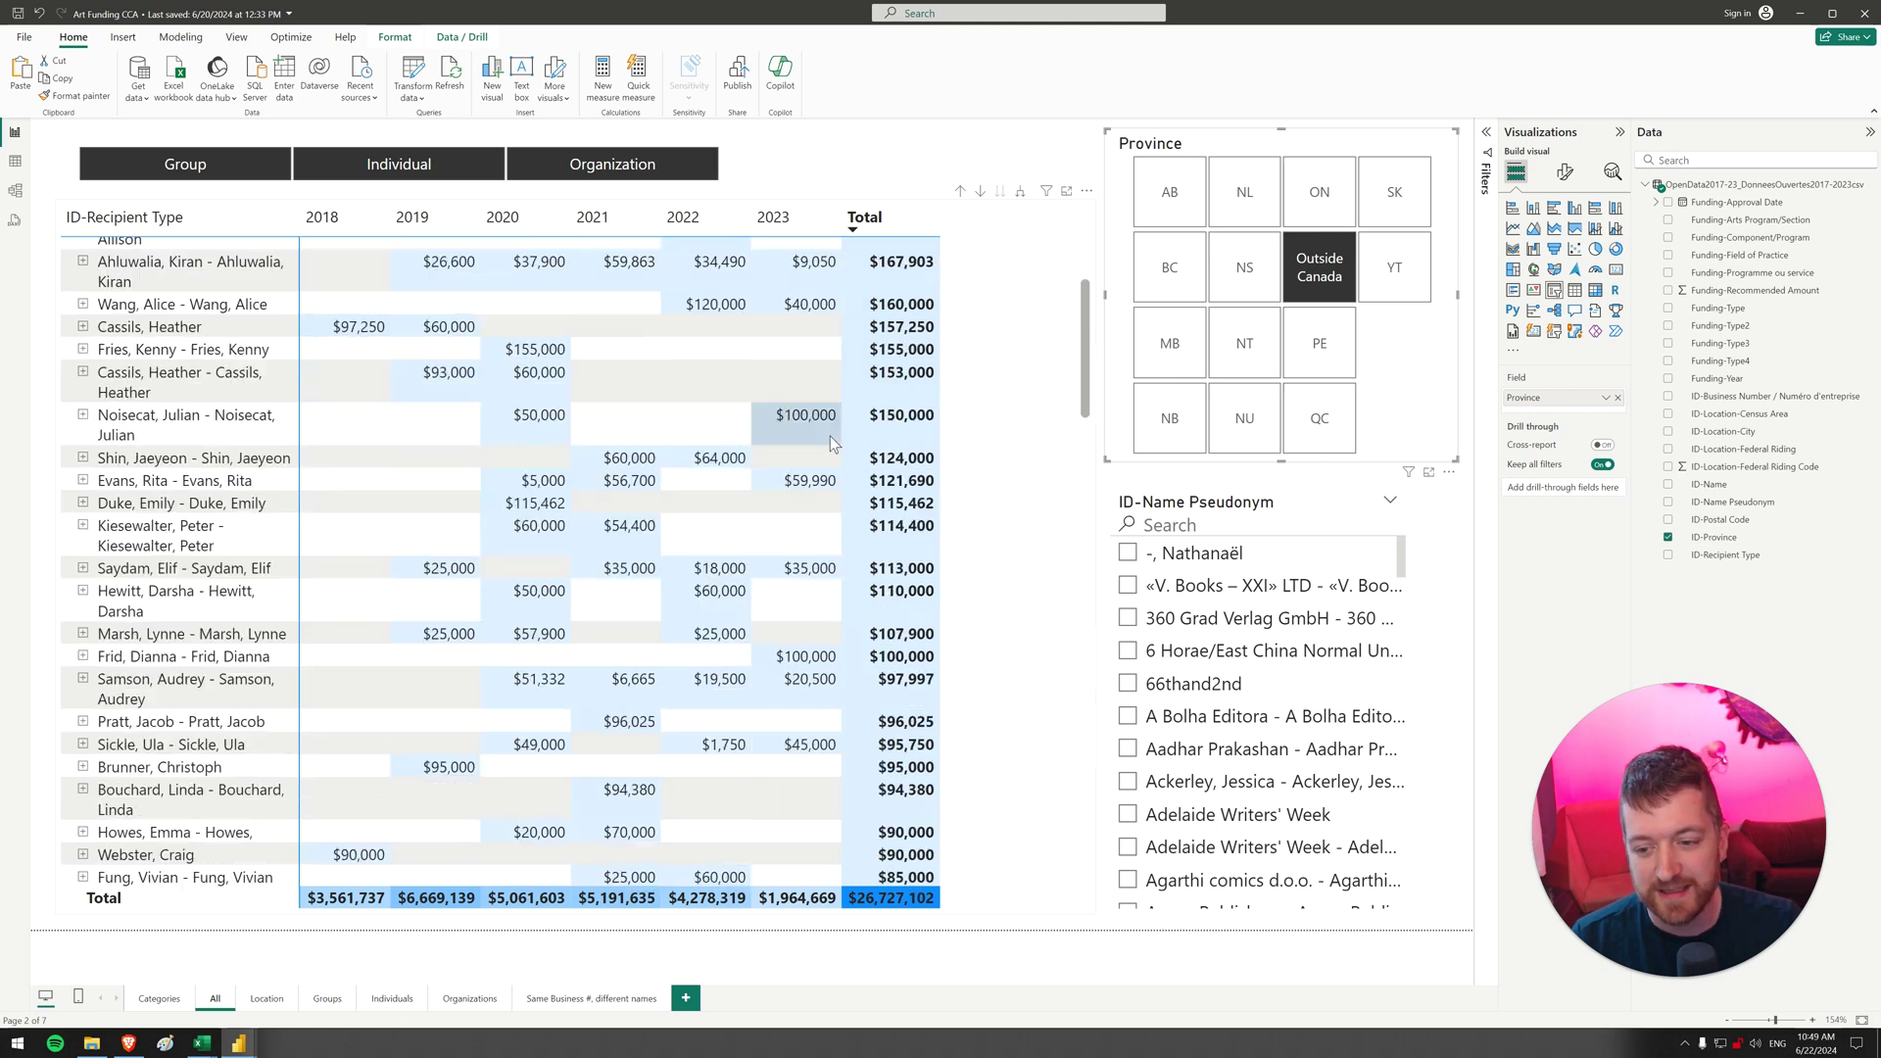
scroll(827, 437, down, 3)
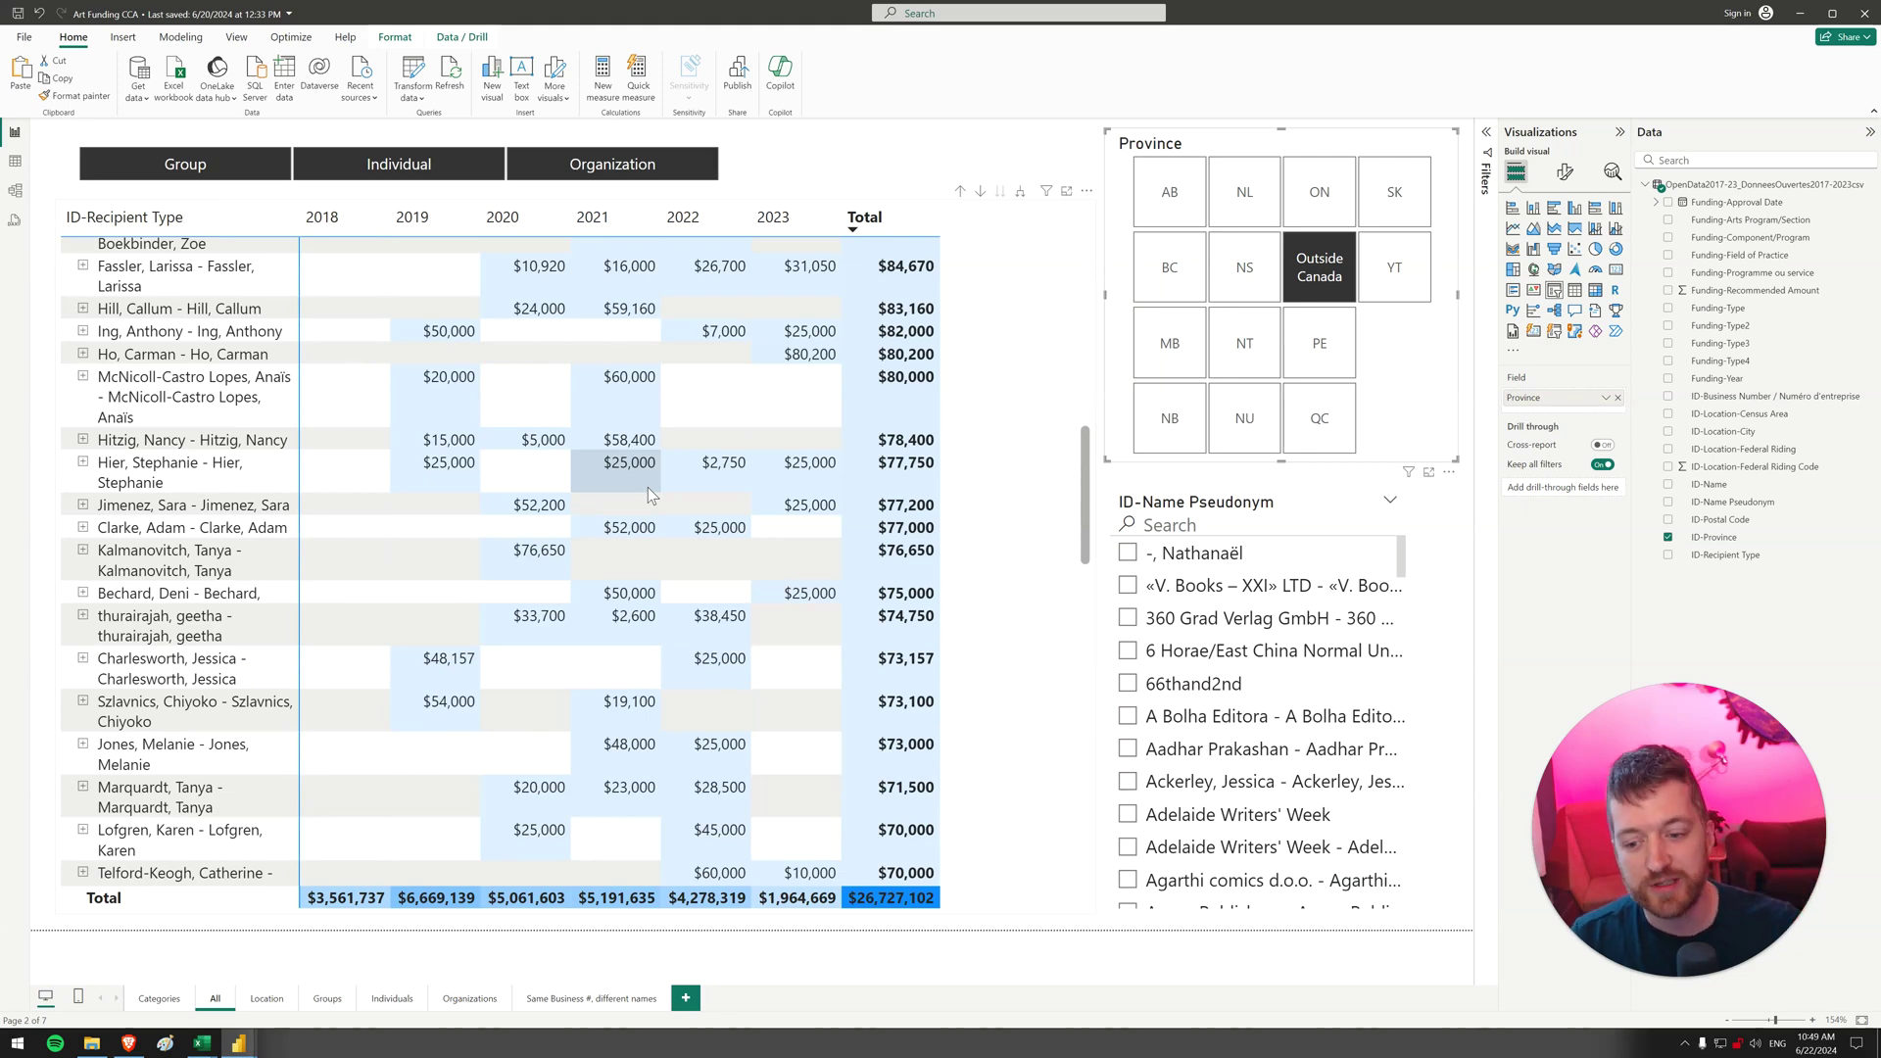
scroll(649, 486, up, 8)
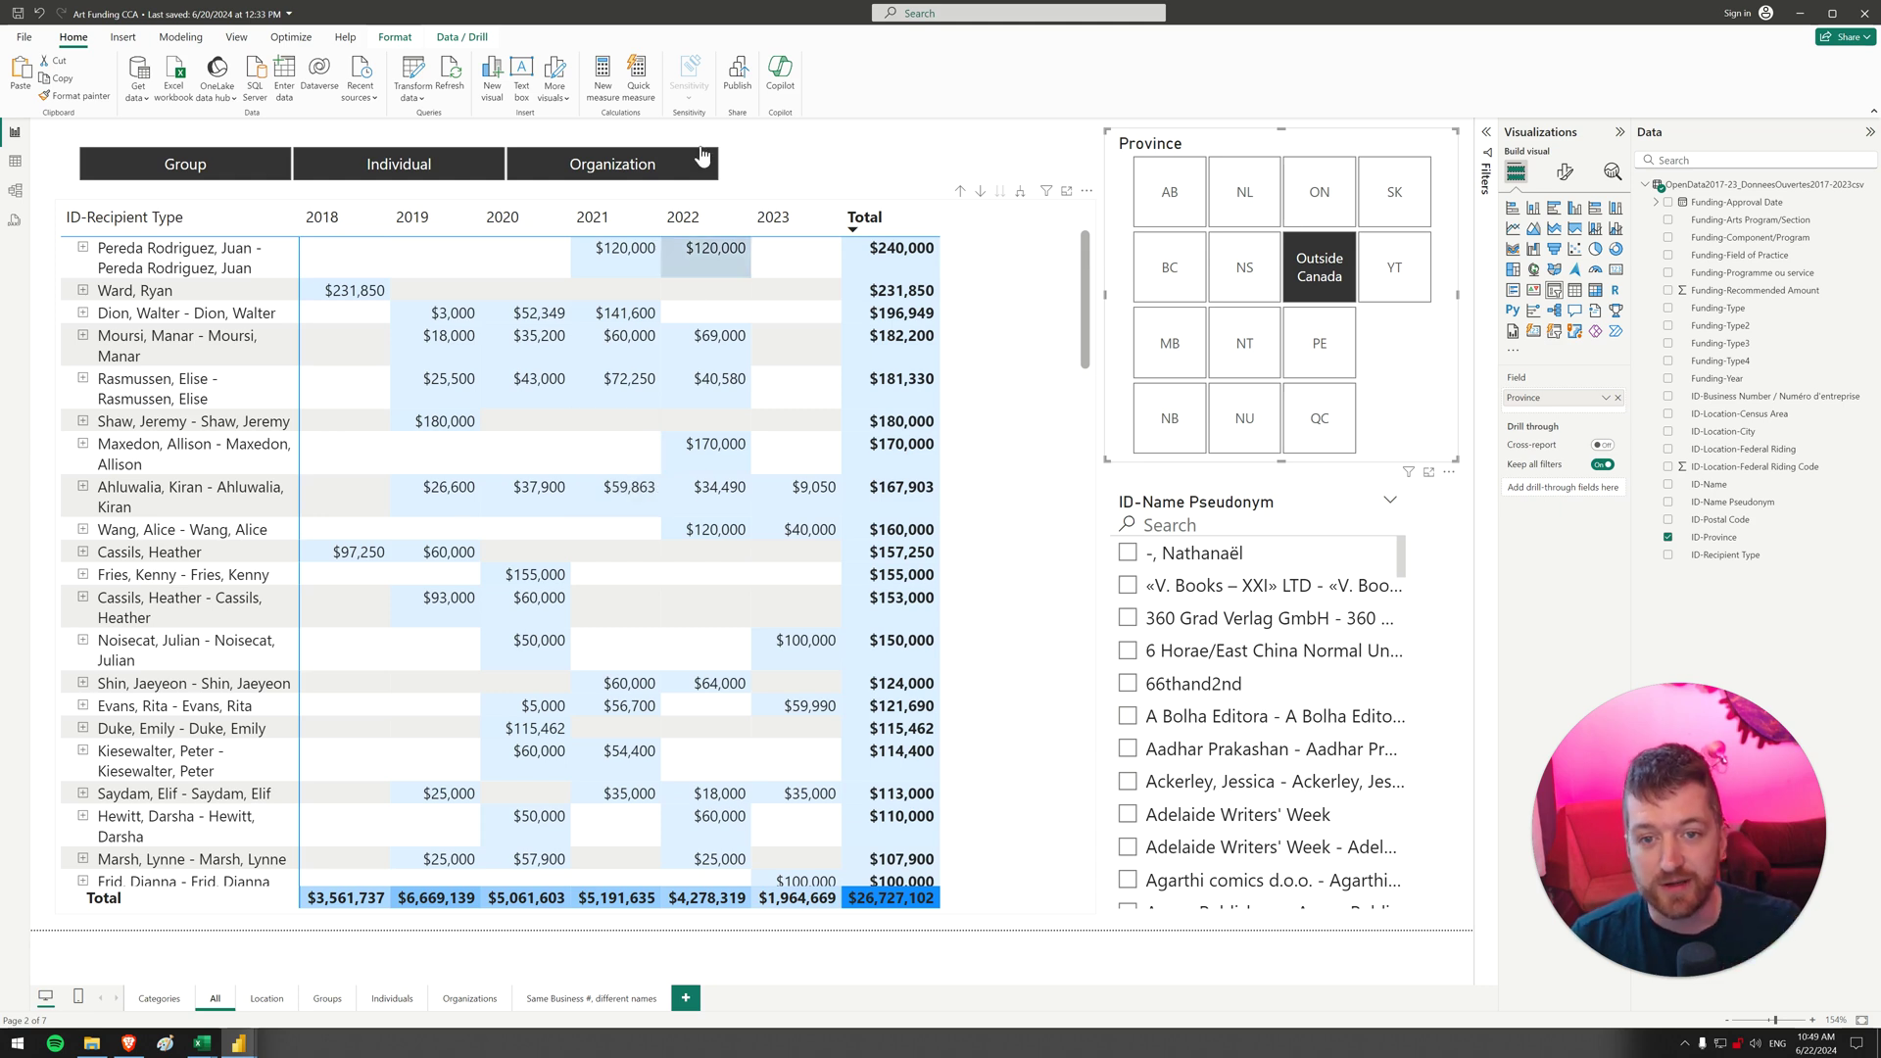
scroll(862, 681, up, 2)
scroll(862, 681, up, 1)
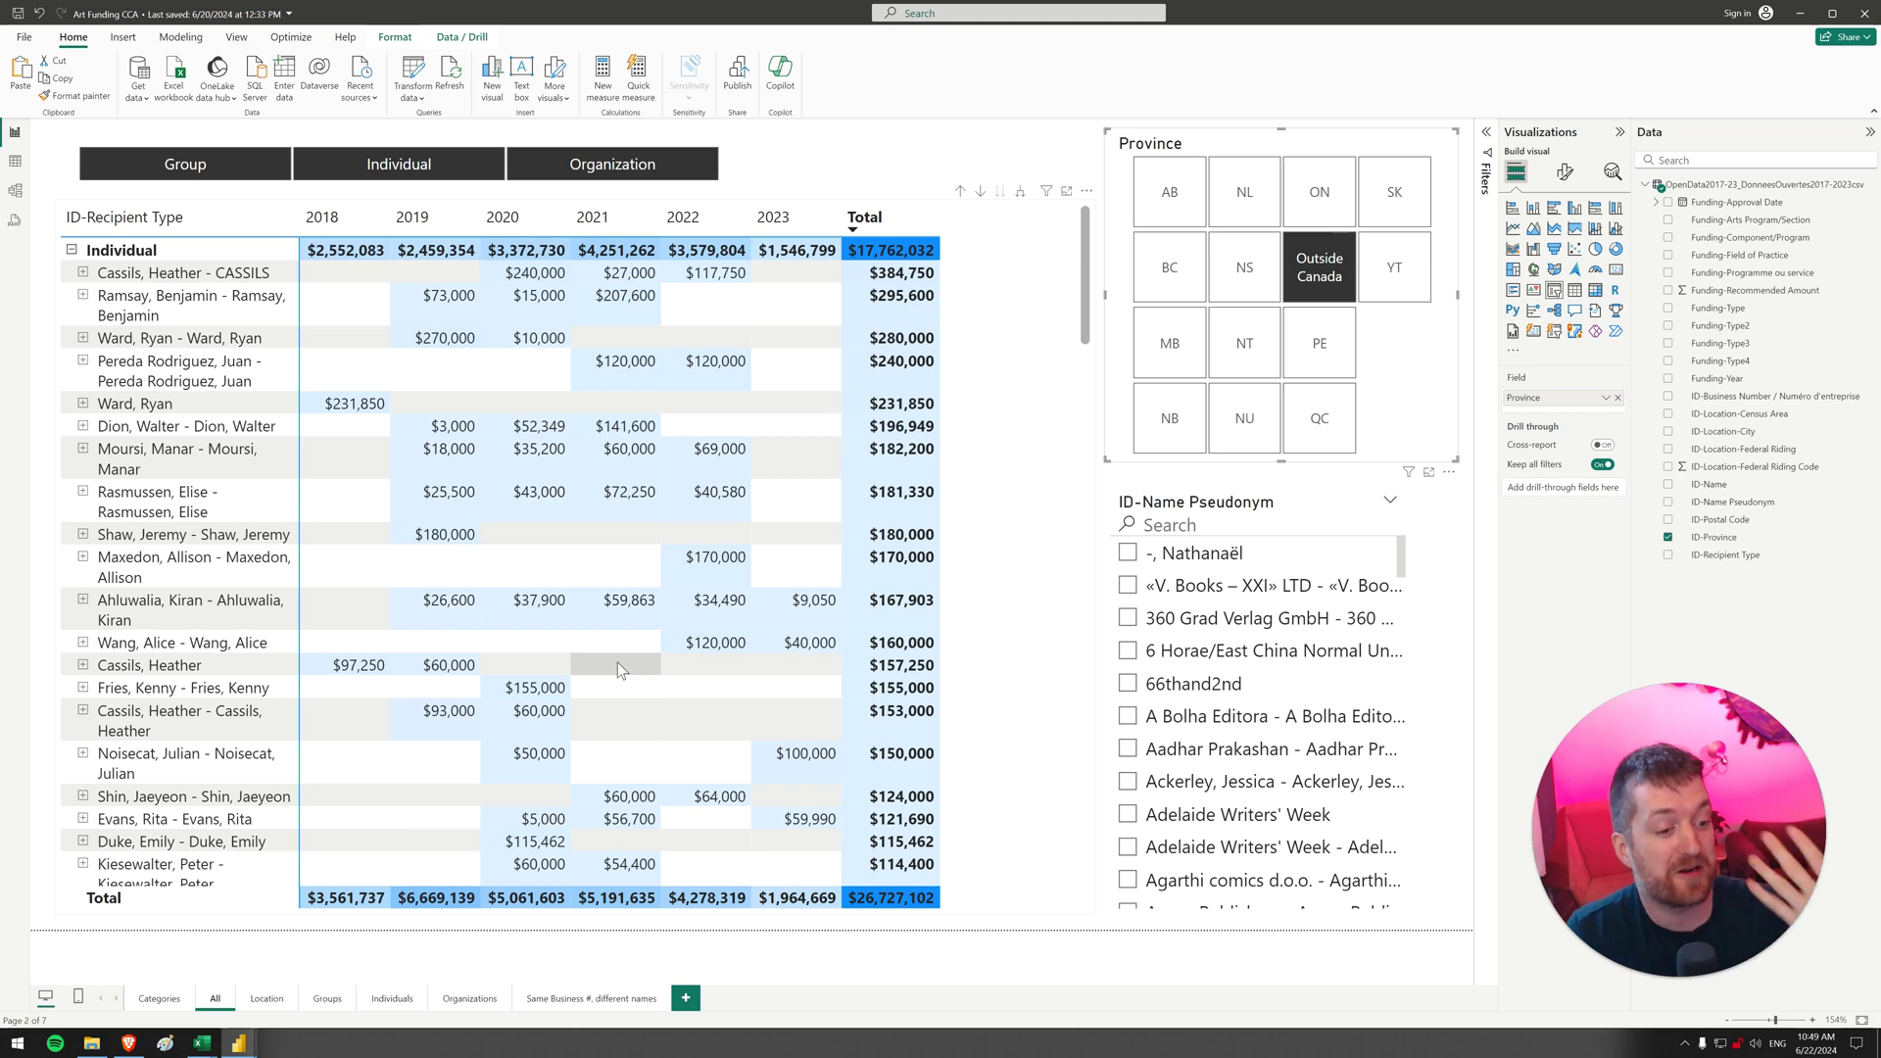
Clear the Outside Canada filter and drill the matrix back up to the recipient types
click(1315, 261)
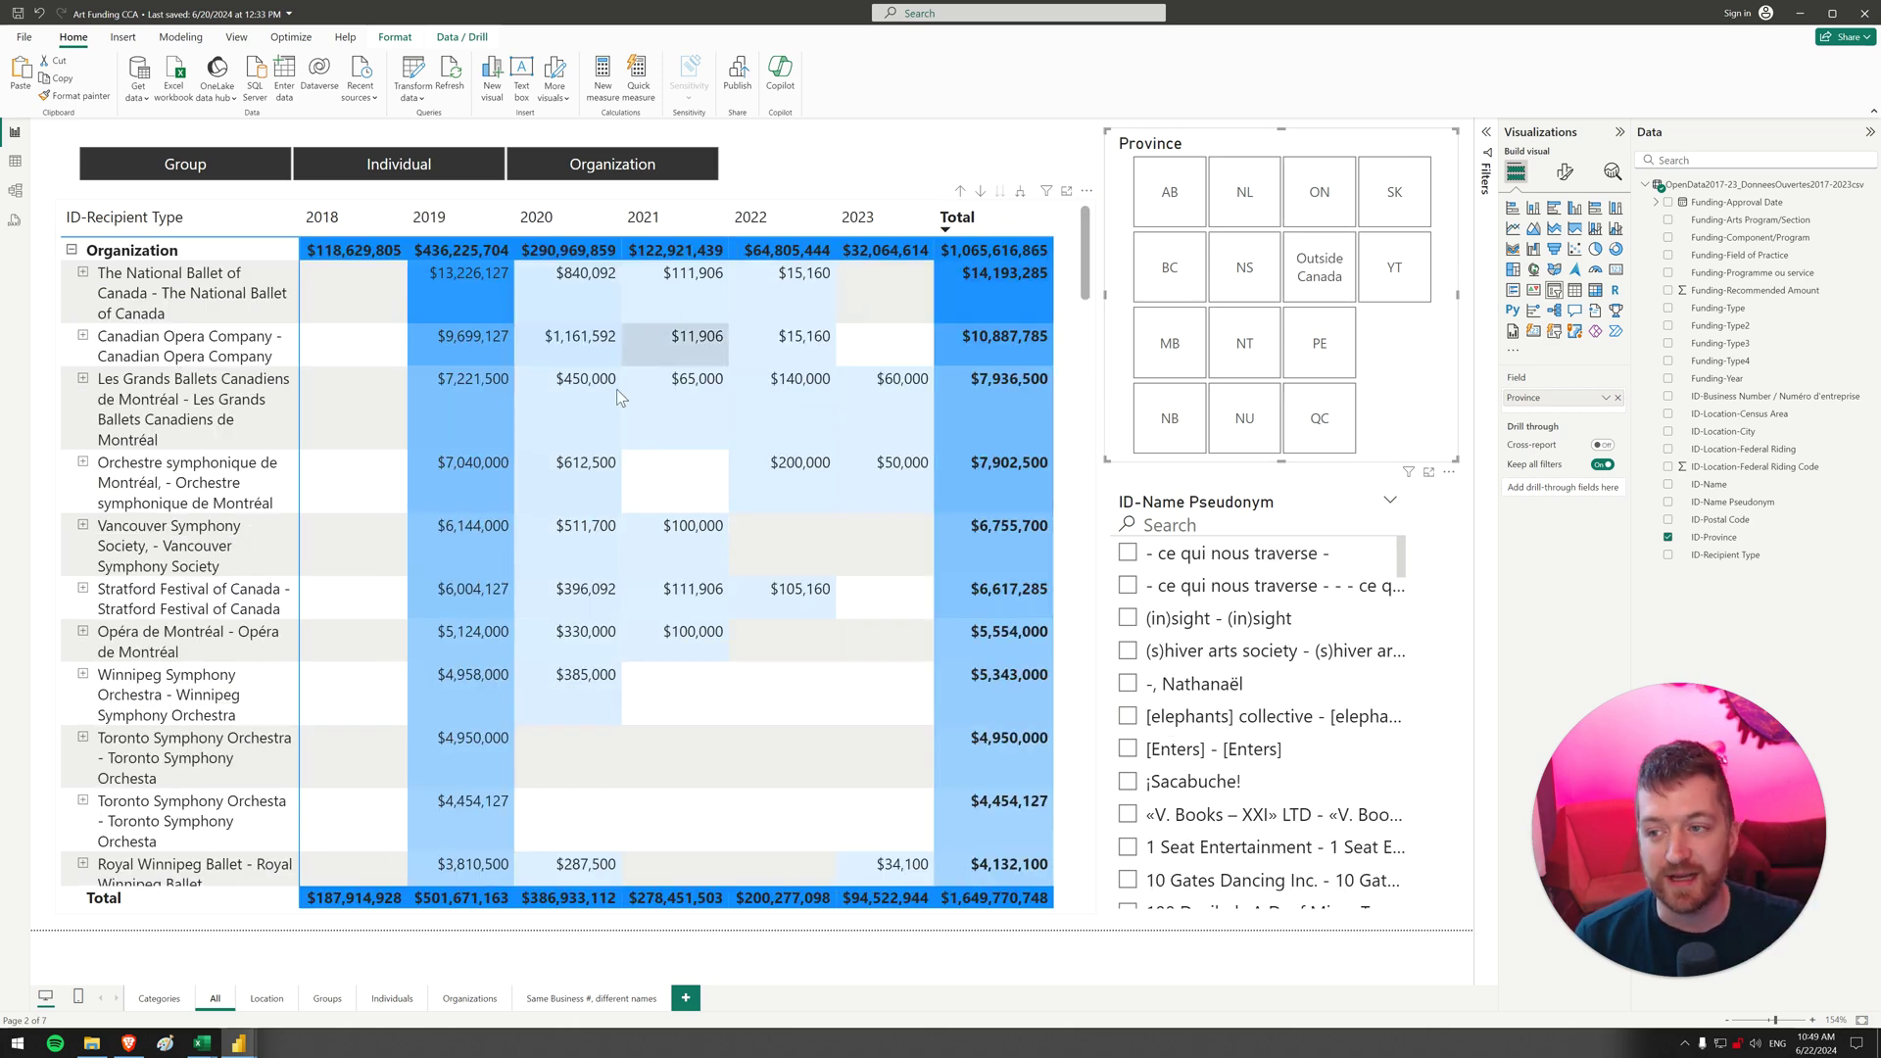
click(959, 192)
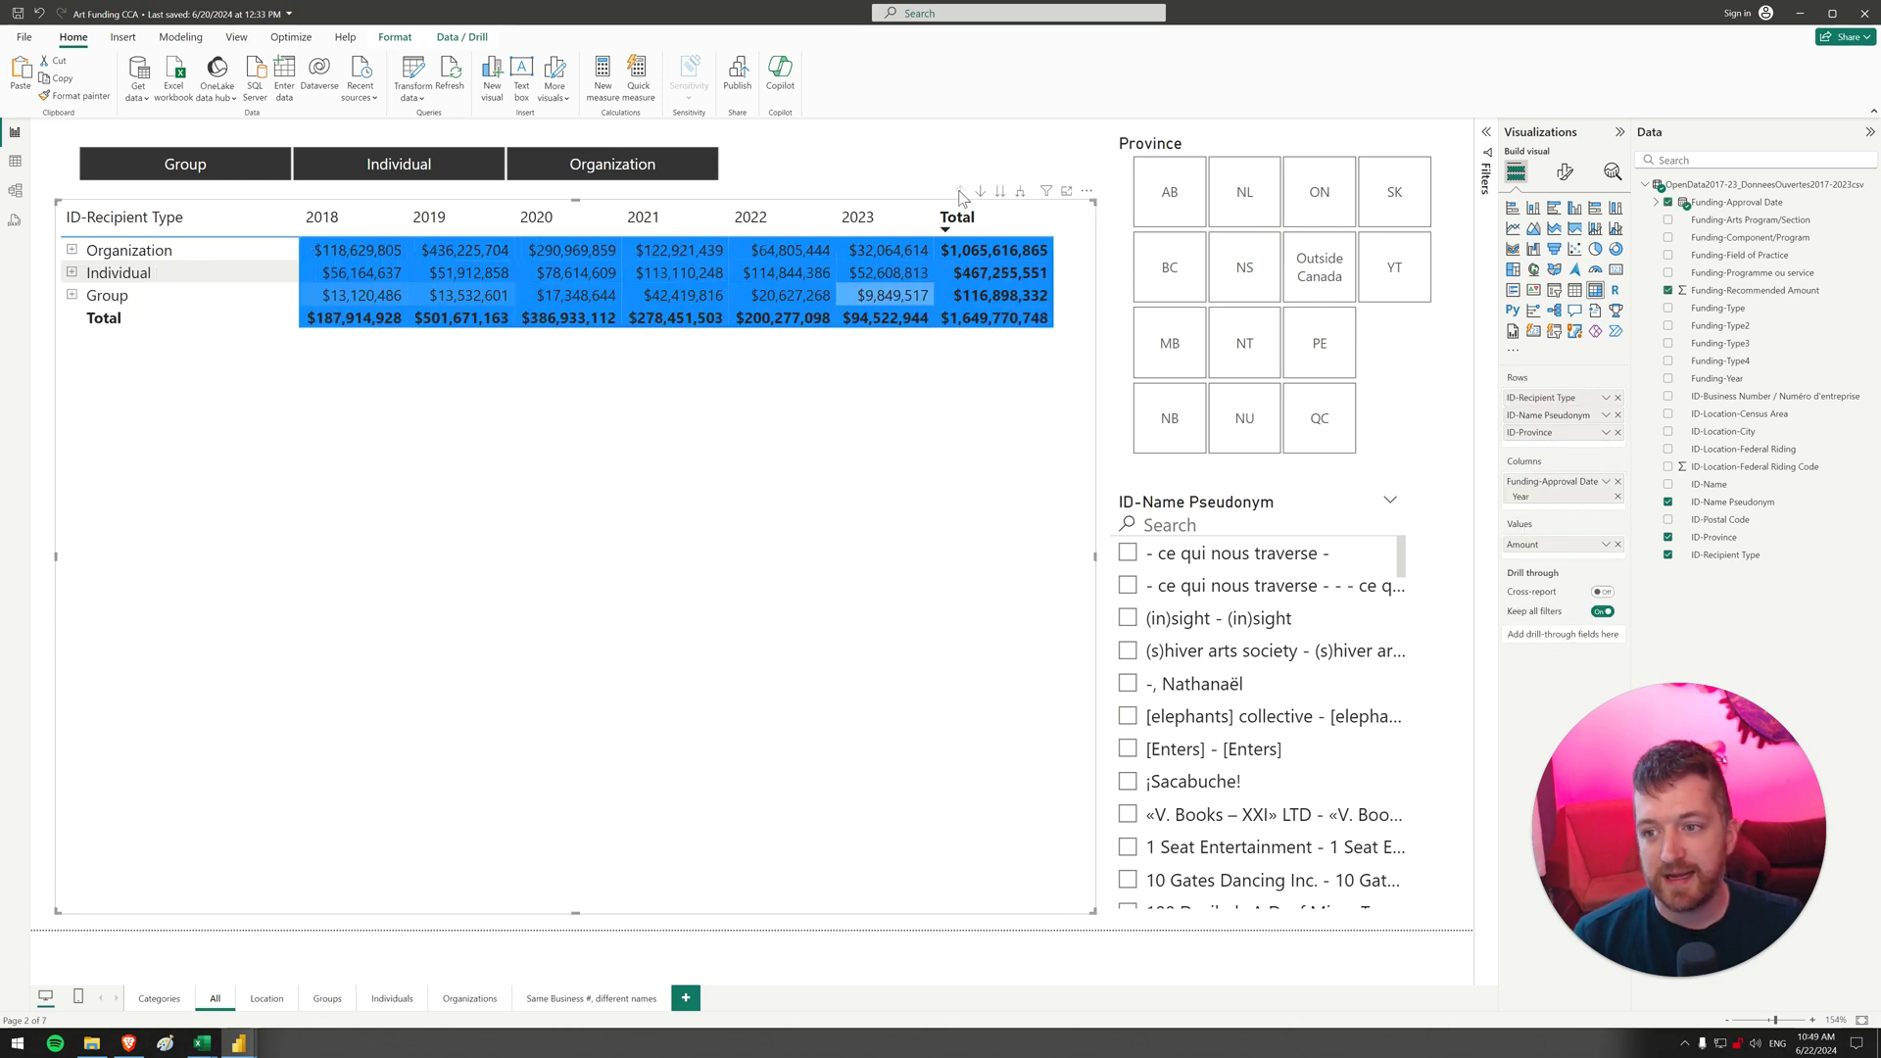
On the Location page, expand all areas to fields of practice and recipient names, and drill back up to the area level
click(267, 1000)
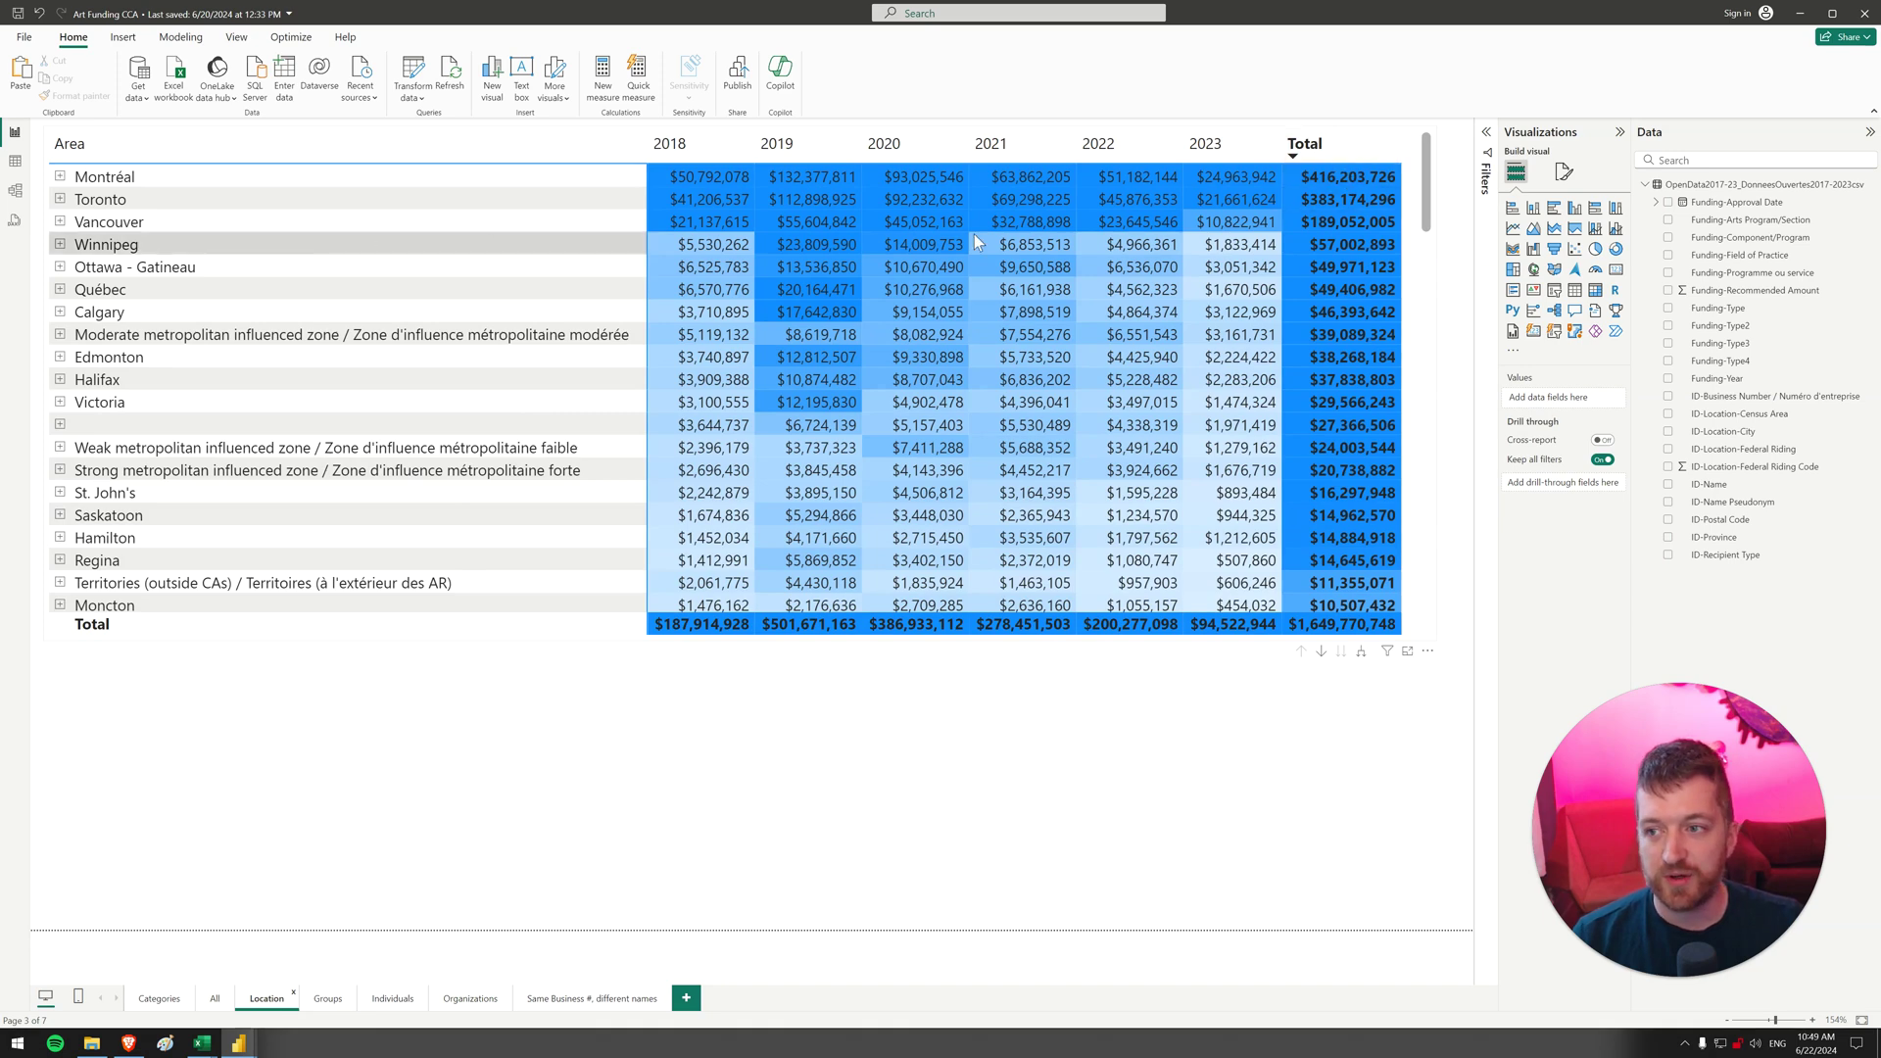
click(1361, 651)
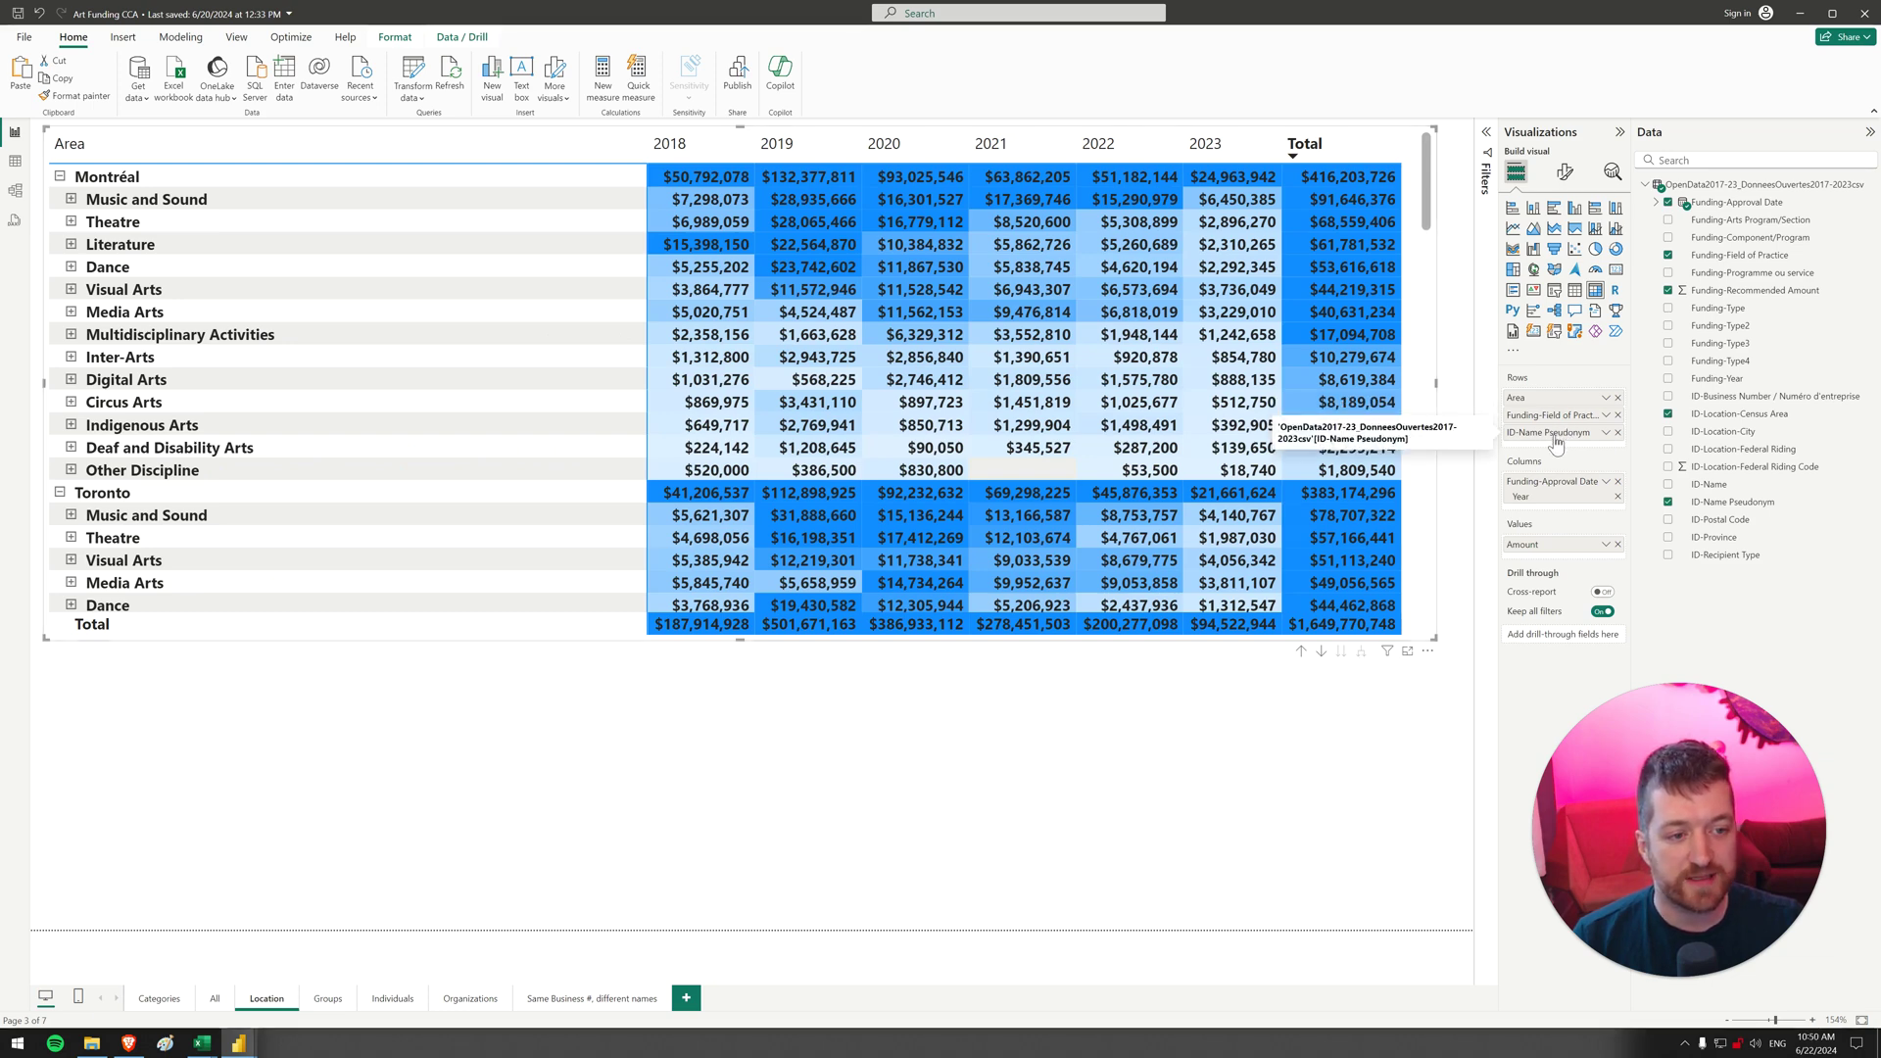
click(1301, 654)
click(1360, 654)
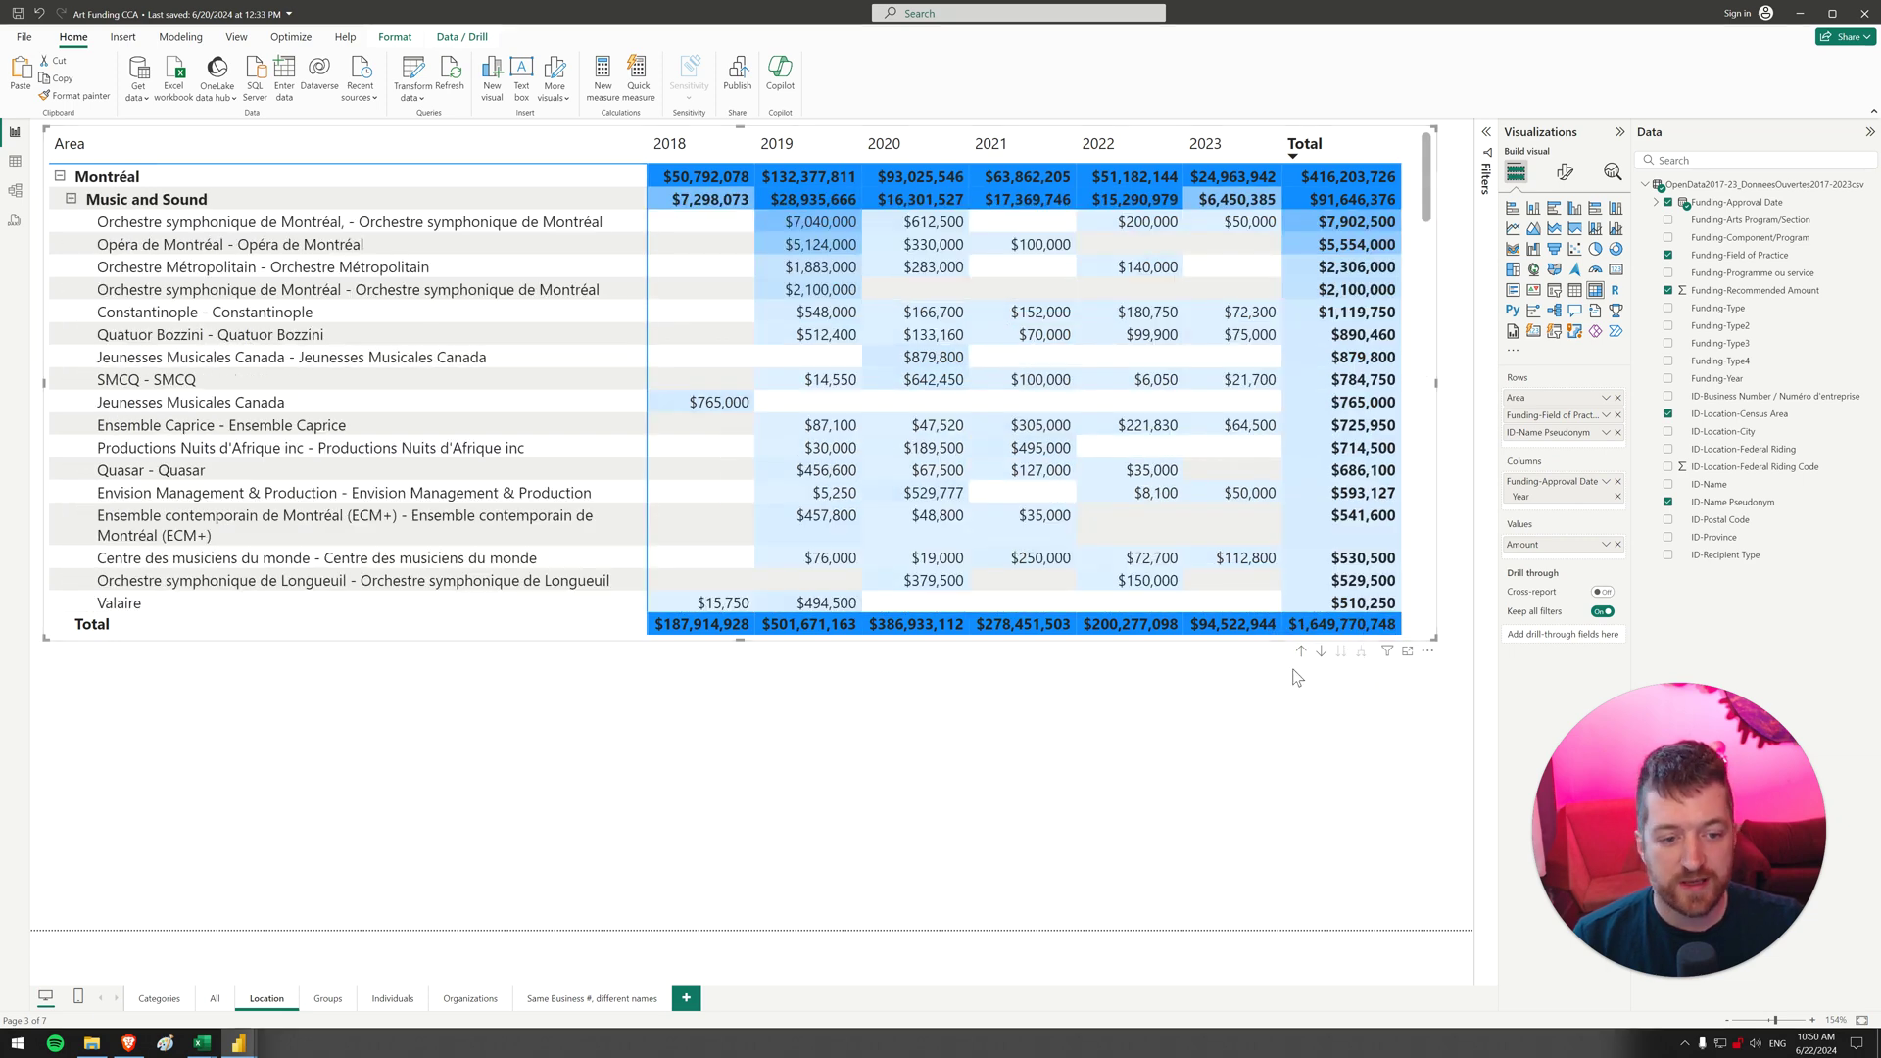
click(1302, 654)
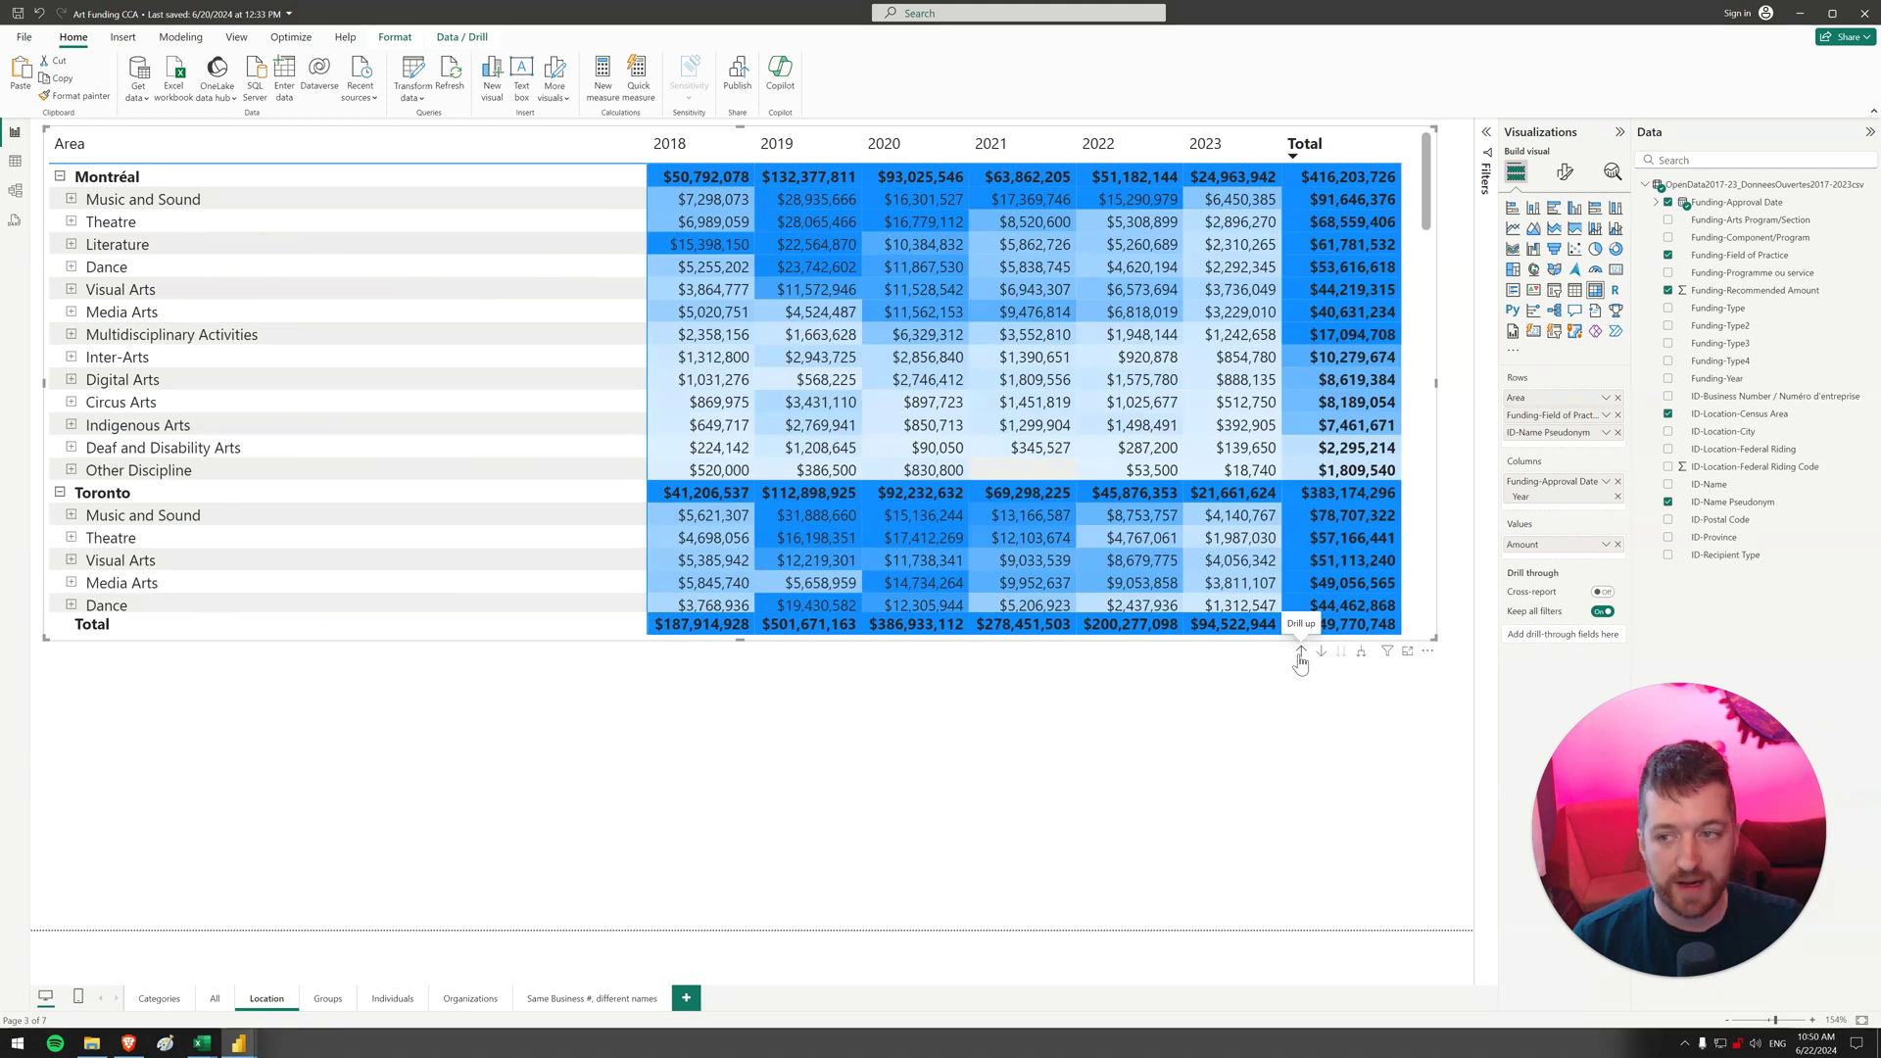
click(1302, 654)
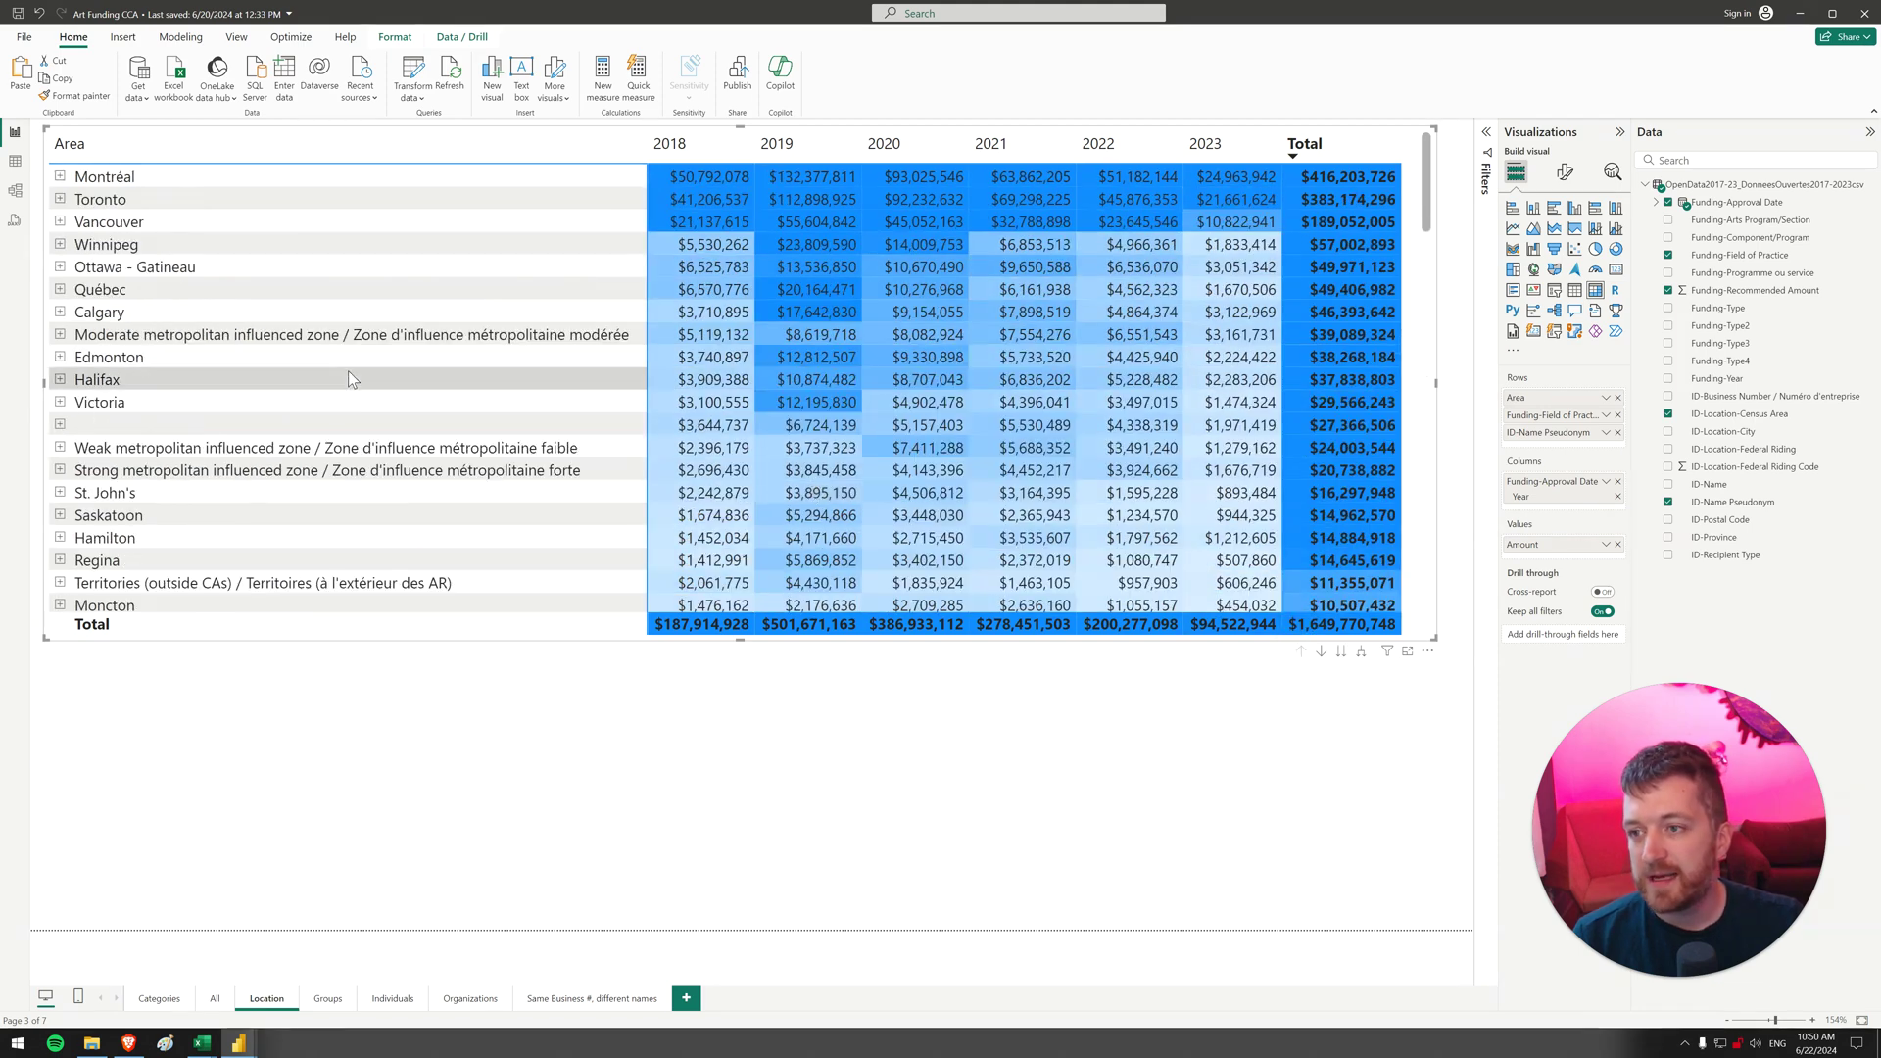
Highlight in turn the unnamed area, Moderate metropolitan influenced zone, Territories (outside CAs) and No metropolitan influenced zone rows
click(300, 416)
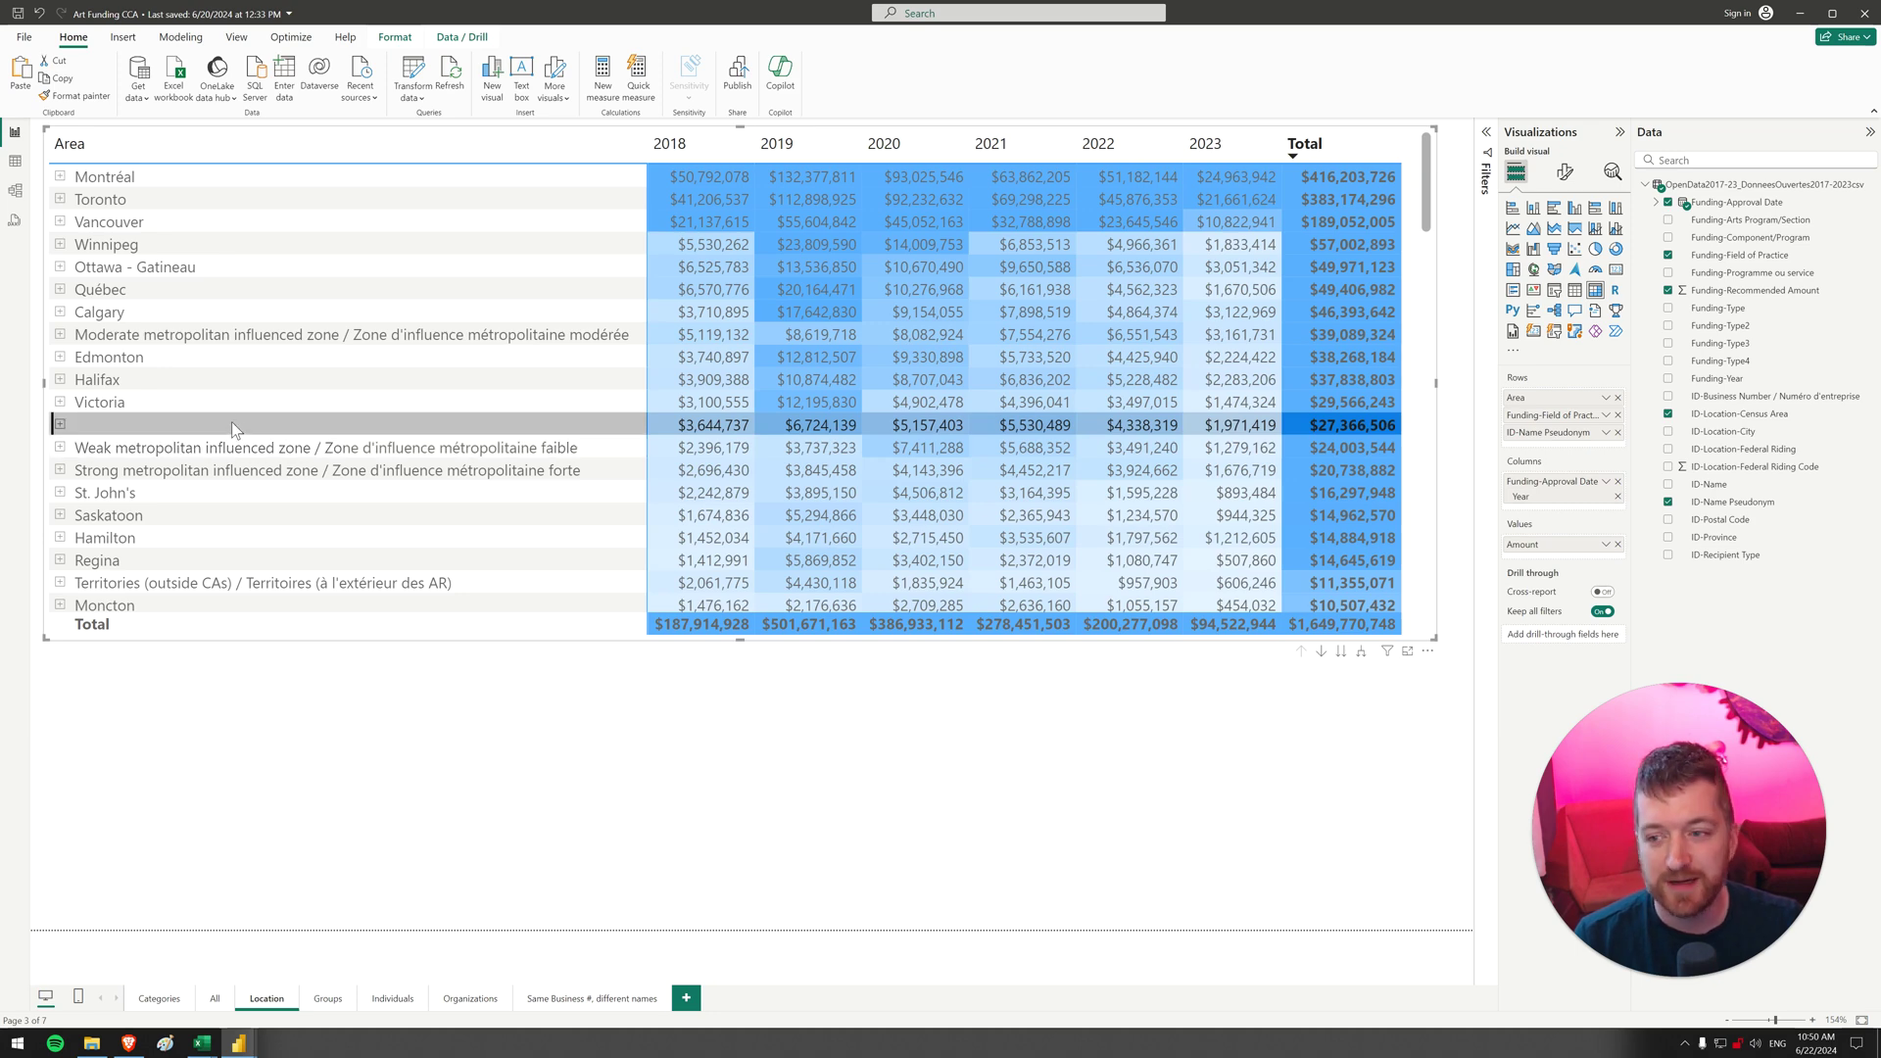
click(262, 337)
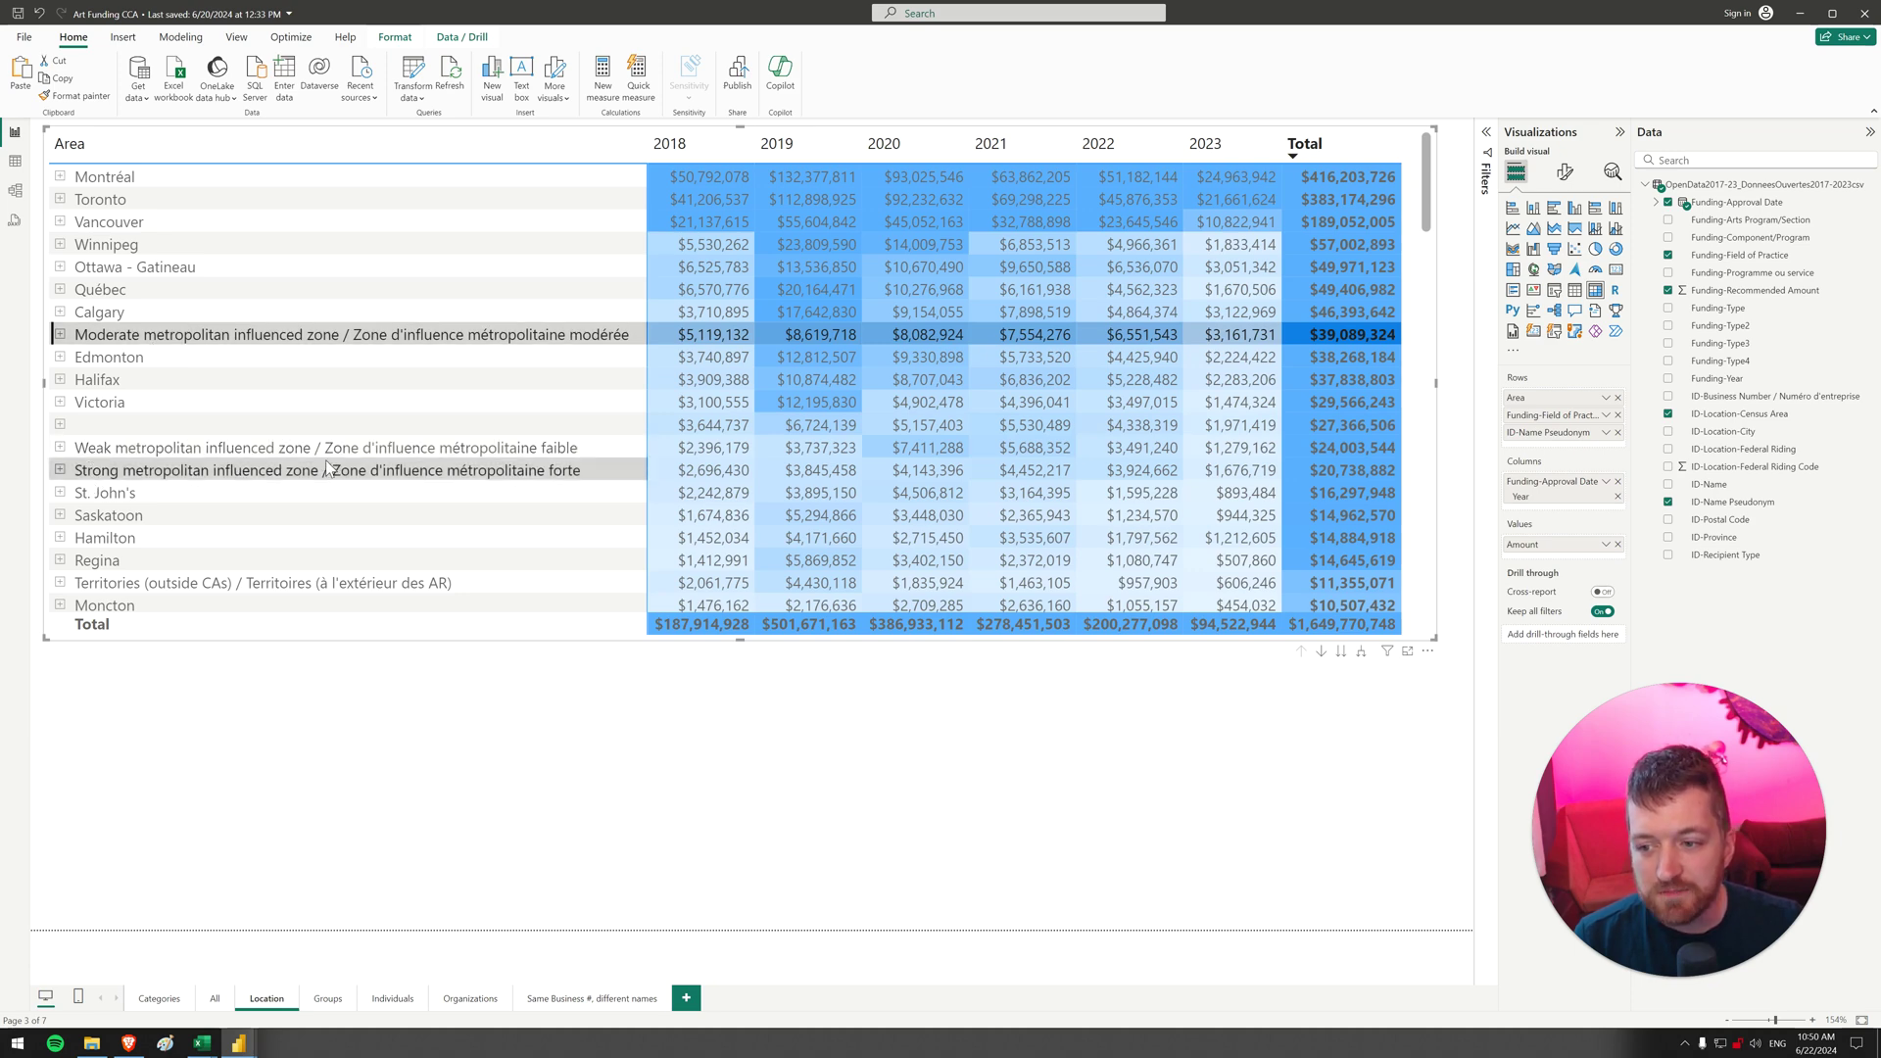
scroll(328, 468, down, 2)
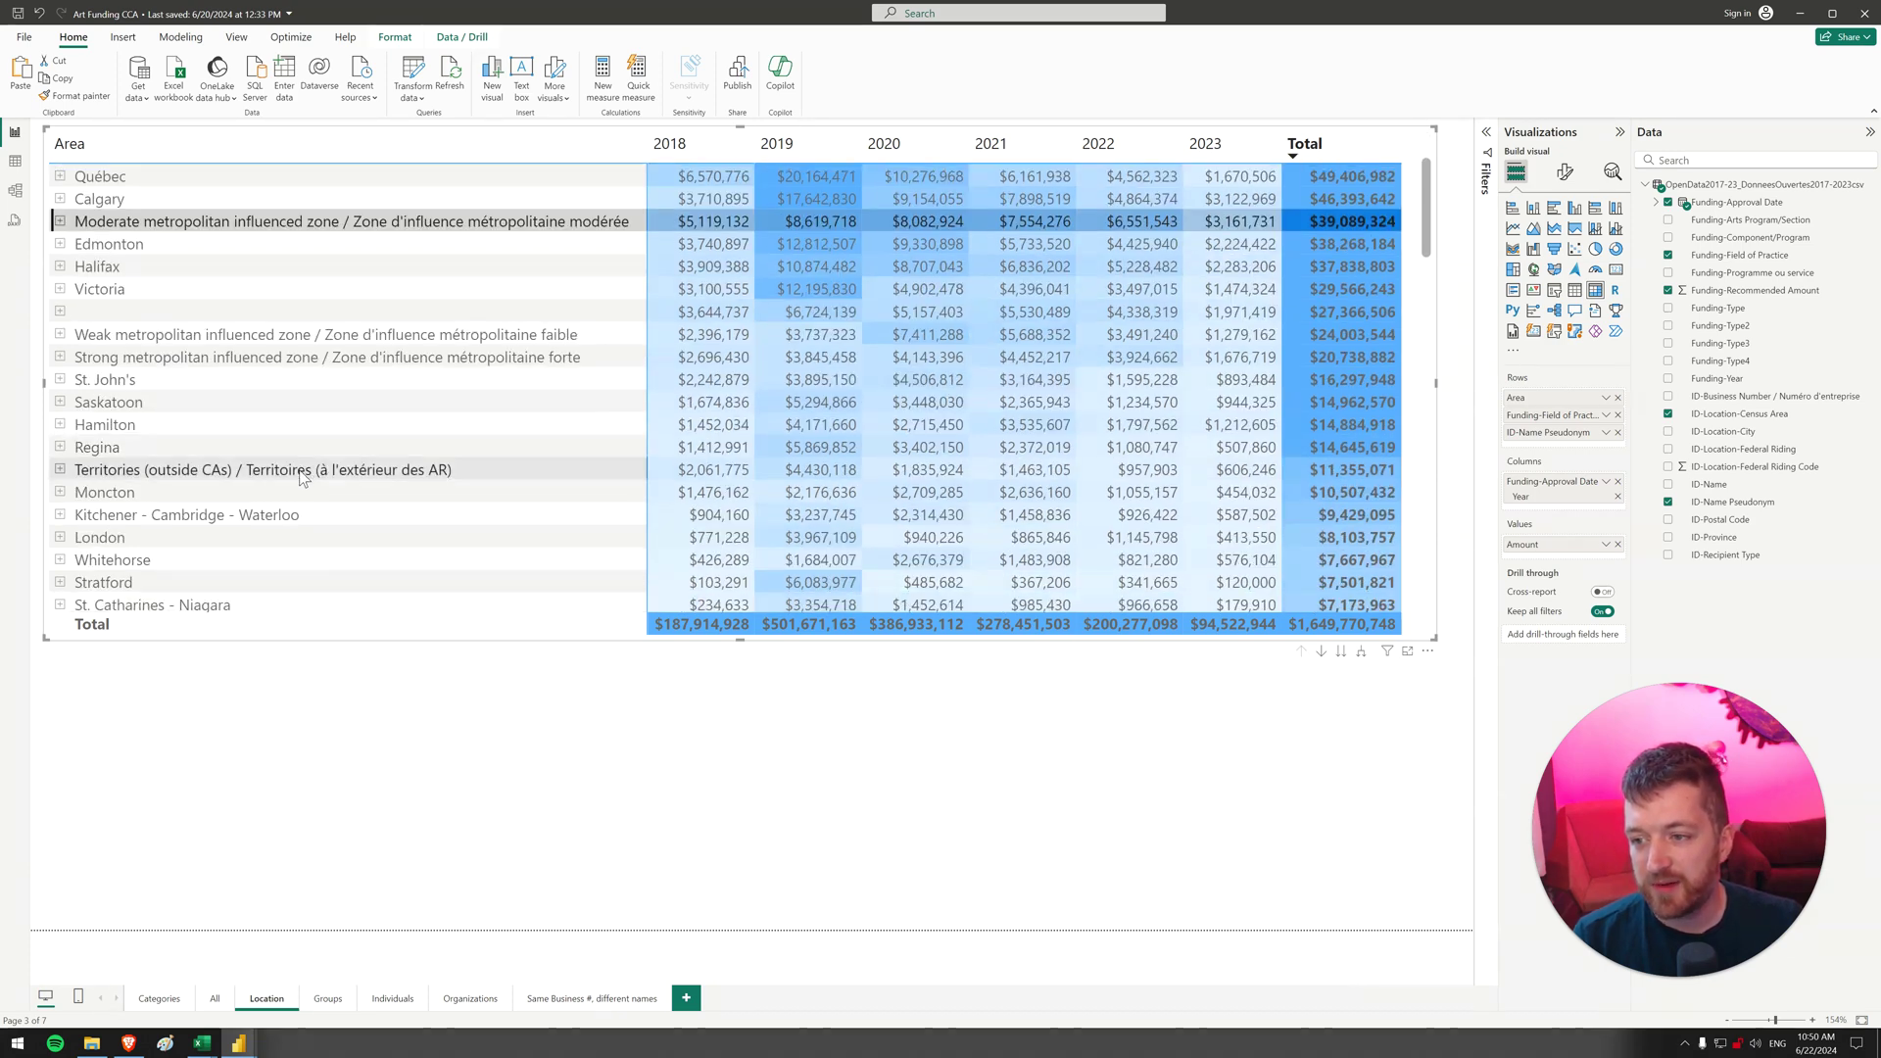
click(307, 473)
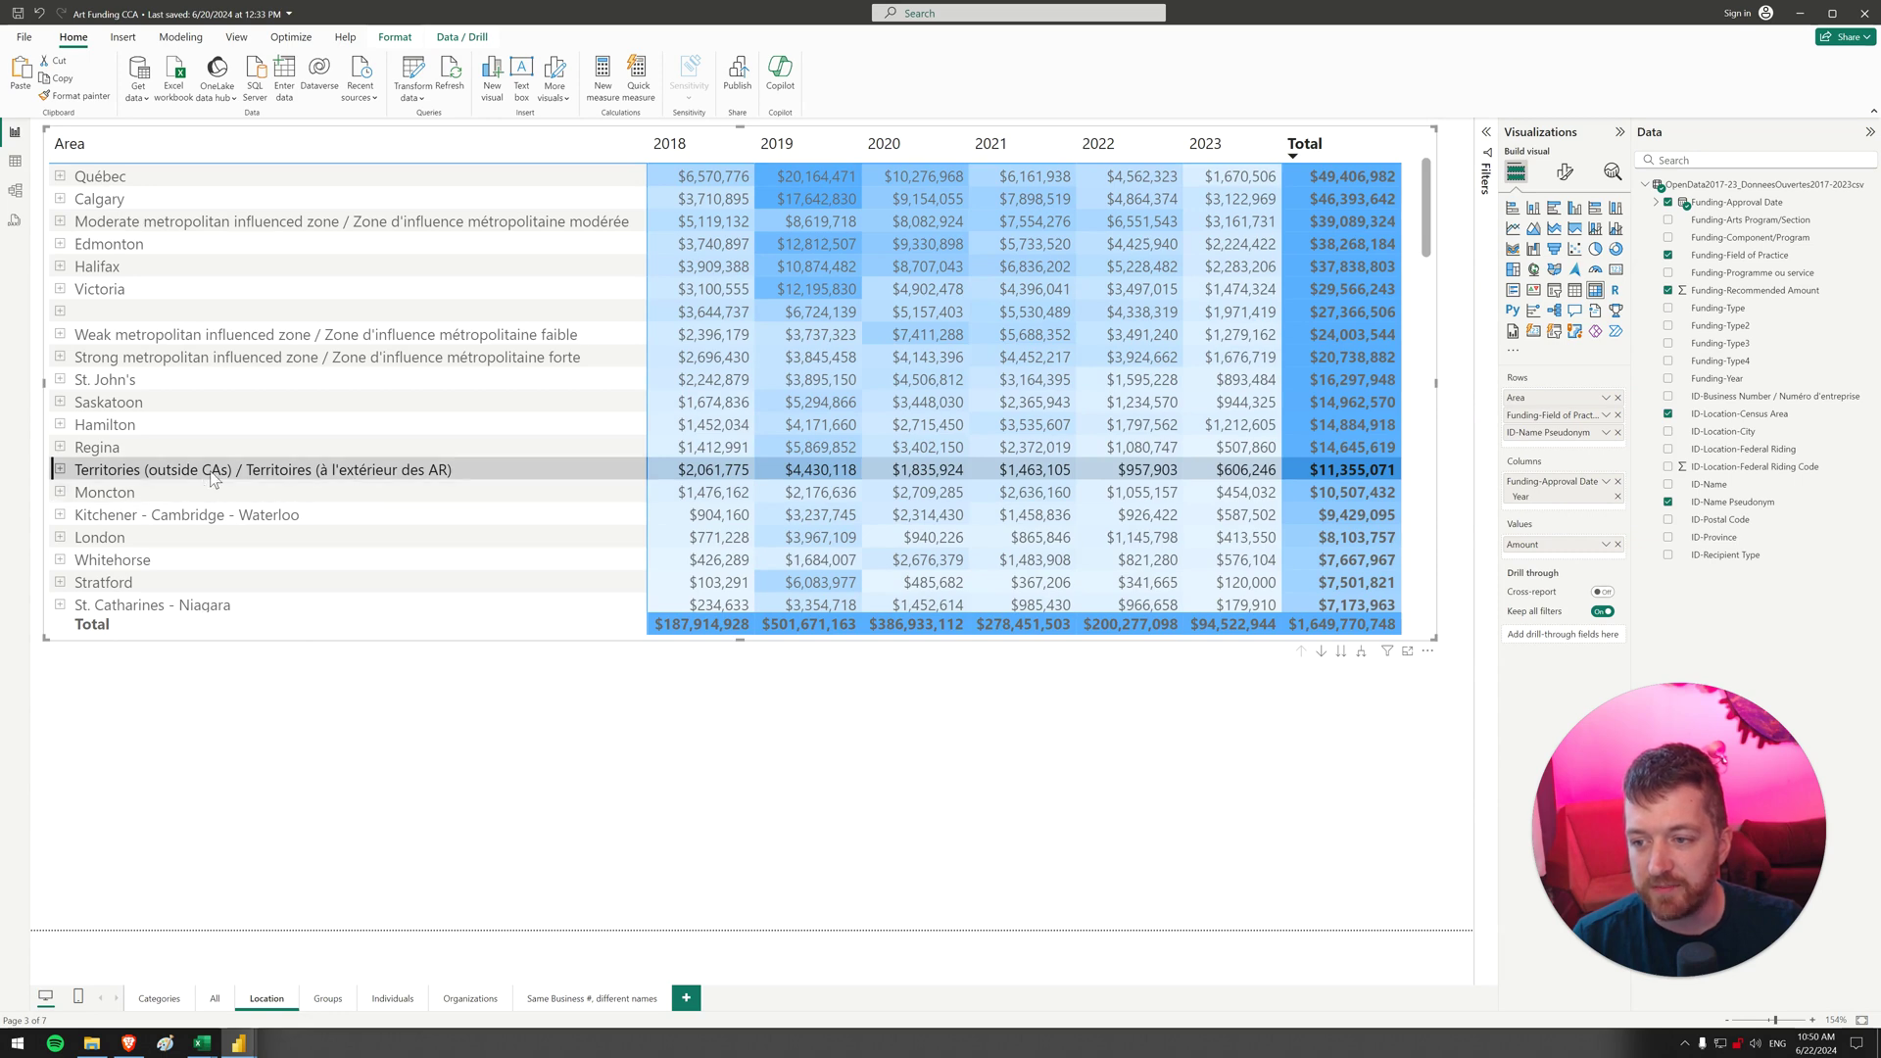
scroll(247, 471, down, 5)
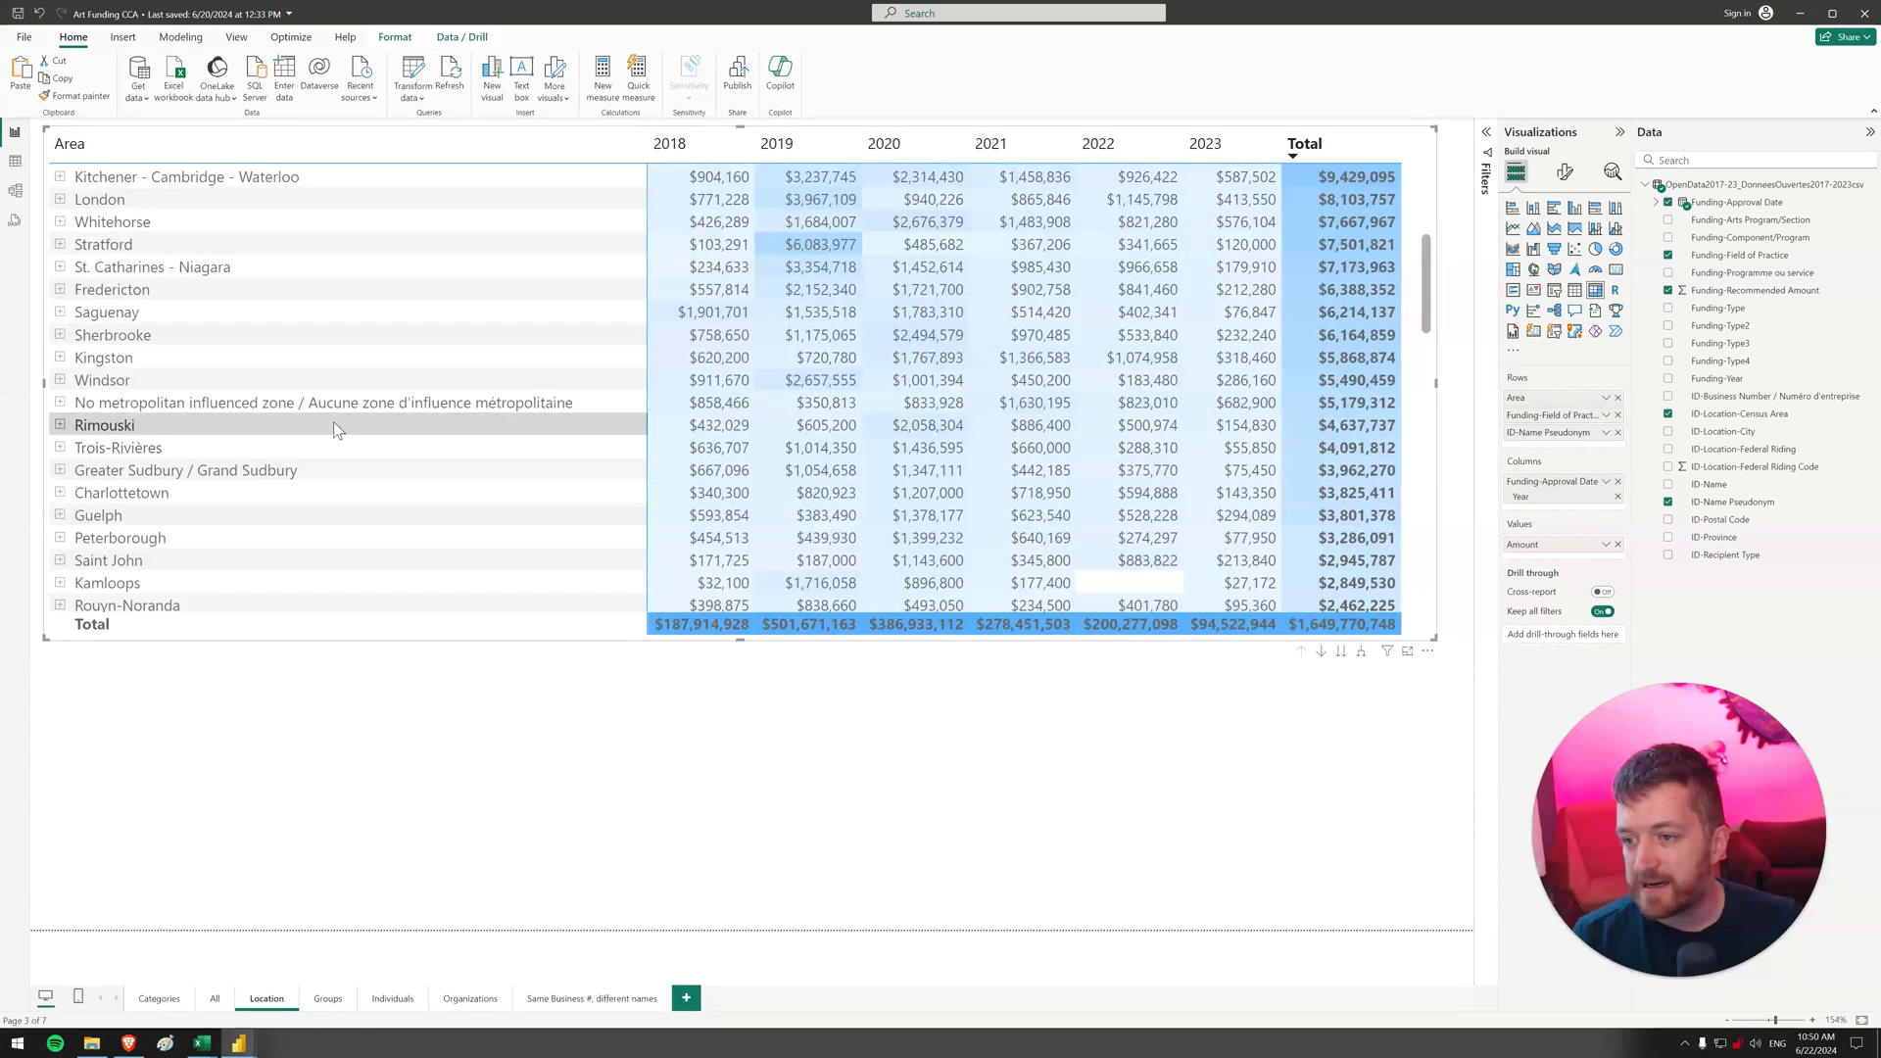
click(336, 414)
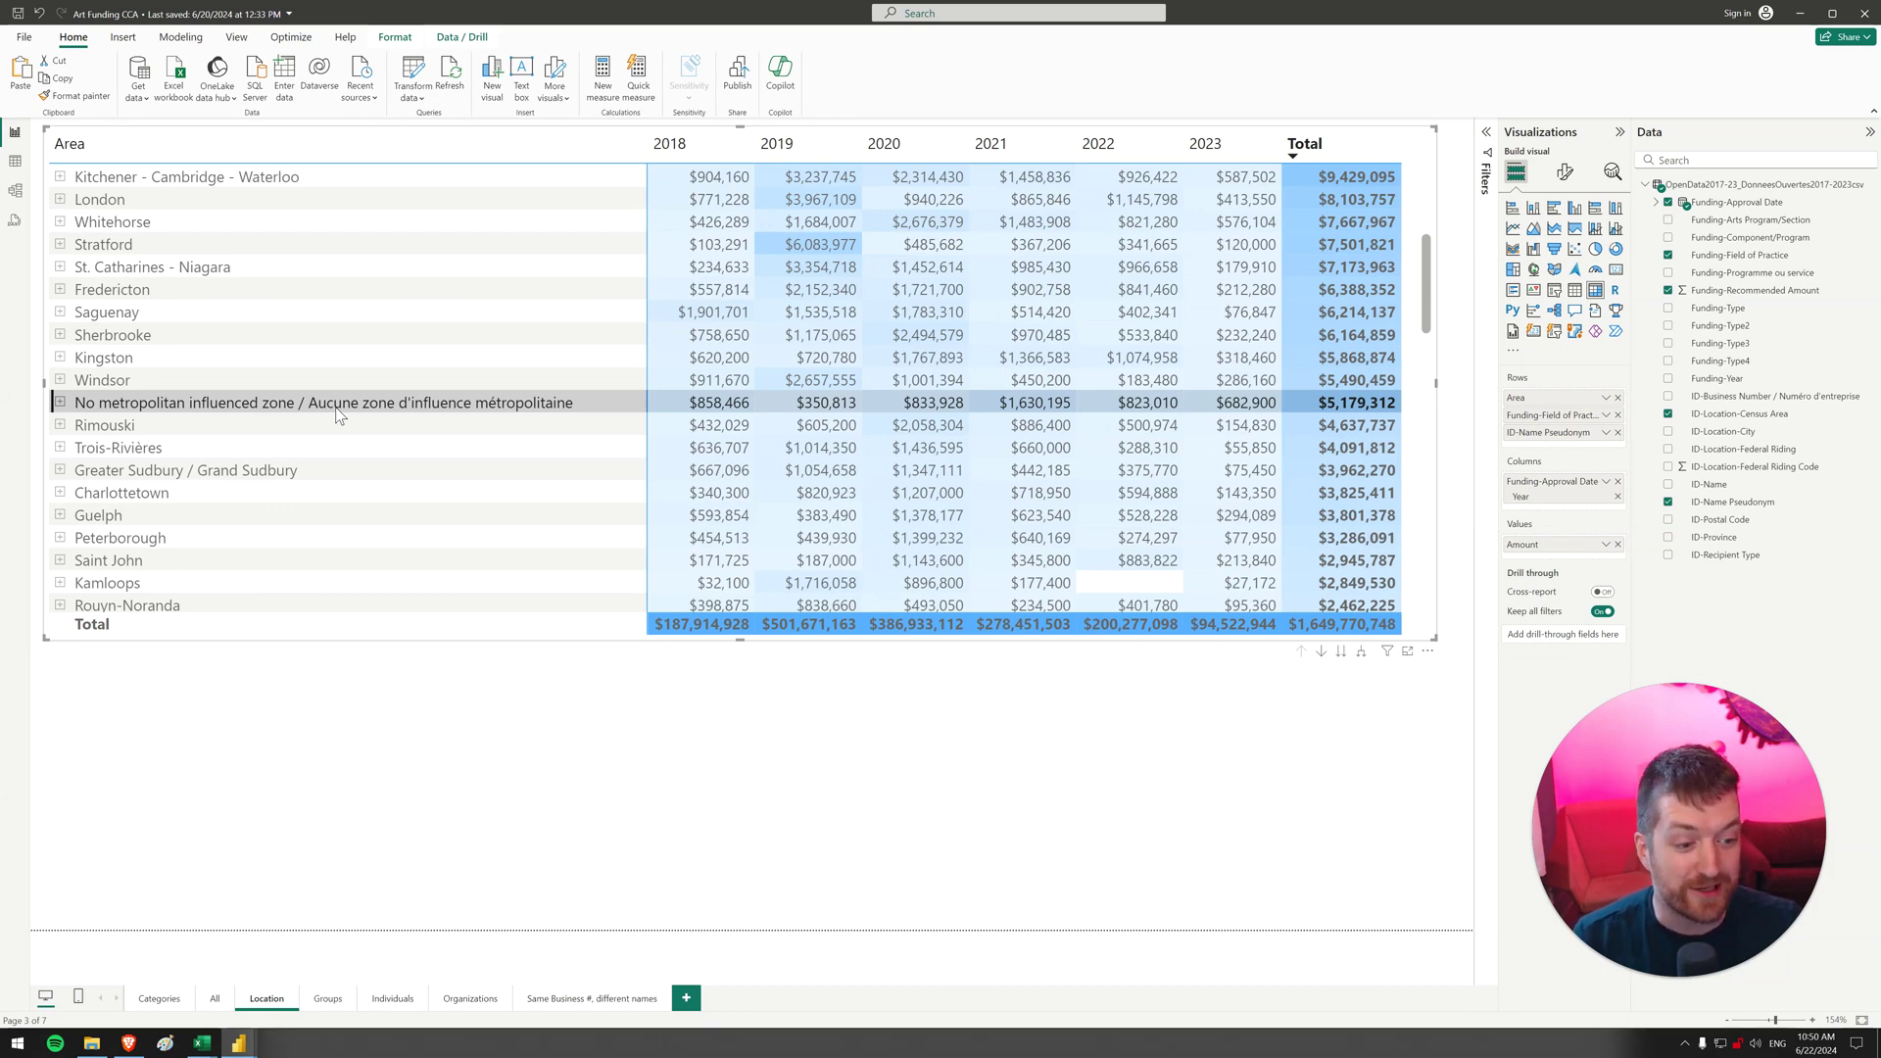
Review the remaining areas down to those with the smallest funding totals, and return to the start of the list
scroll(336, 413, down, 15)
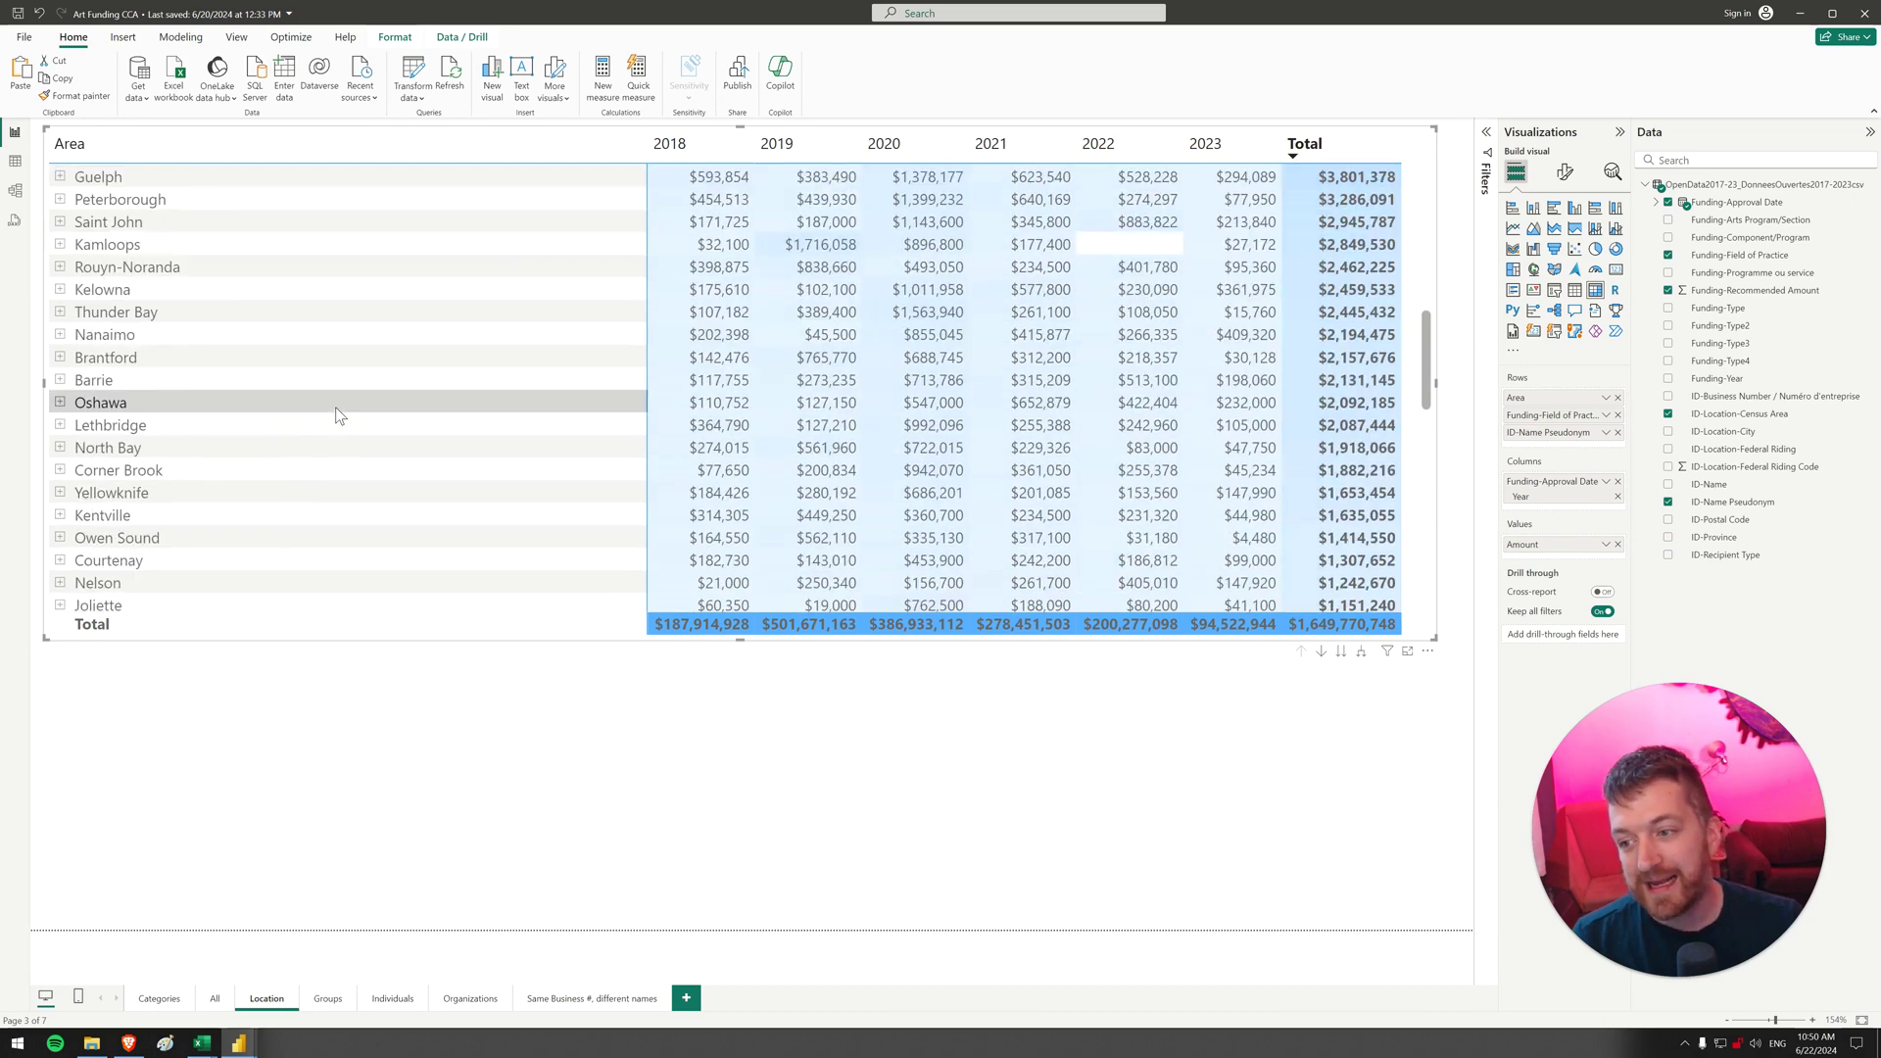
scroll(336, 414, down, 15)
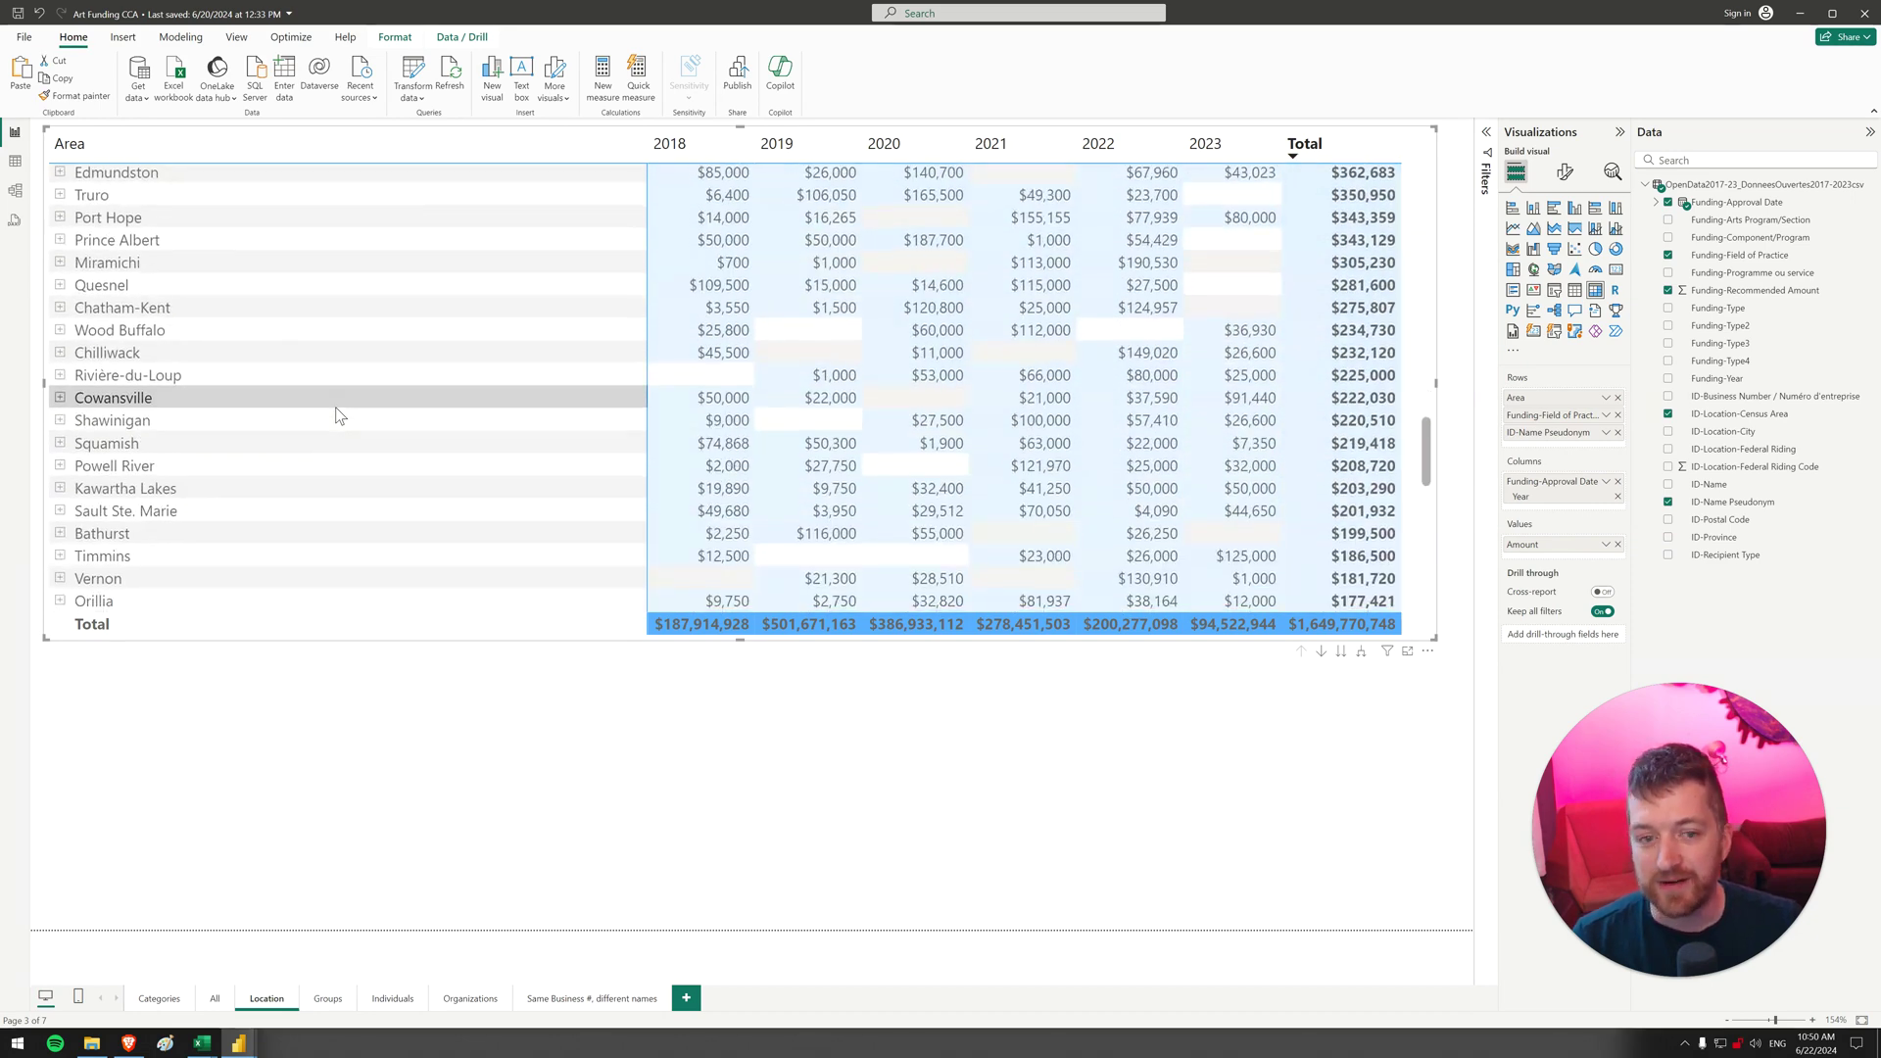
scroll(336, 412, down, 5)
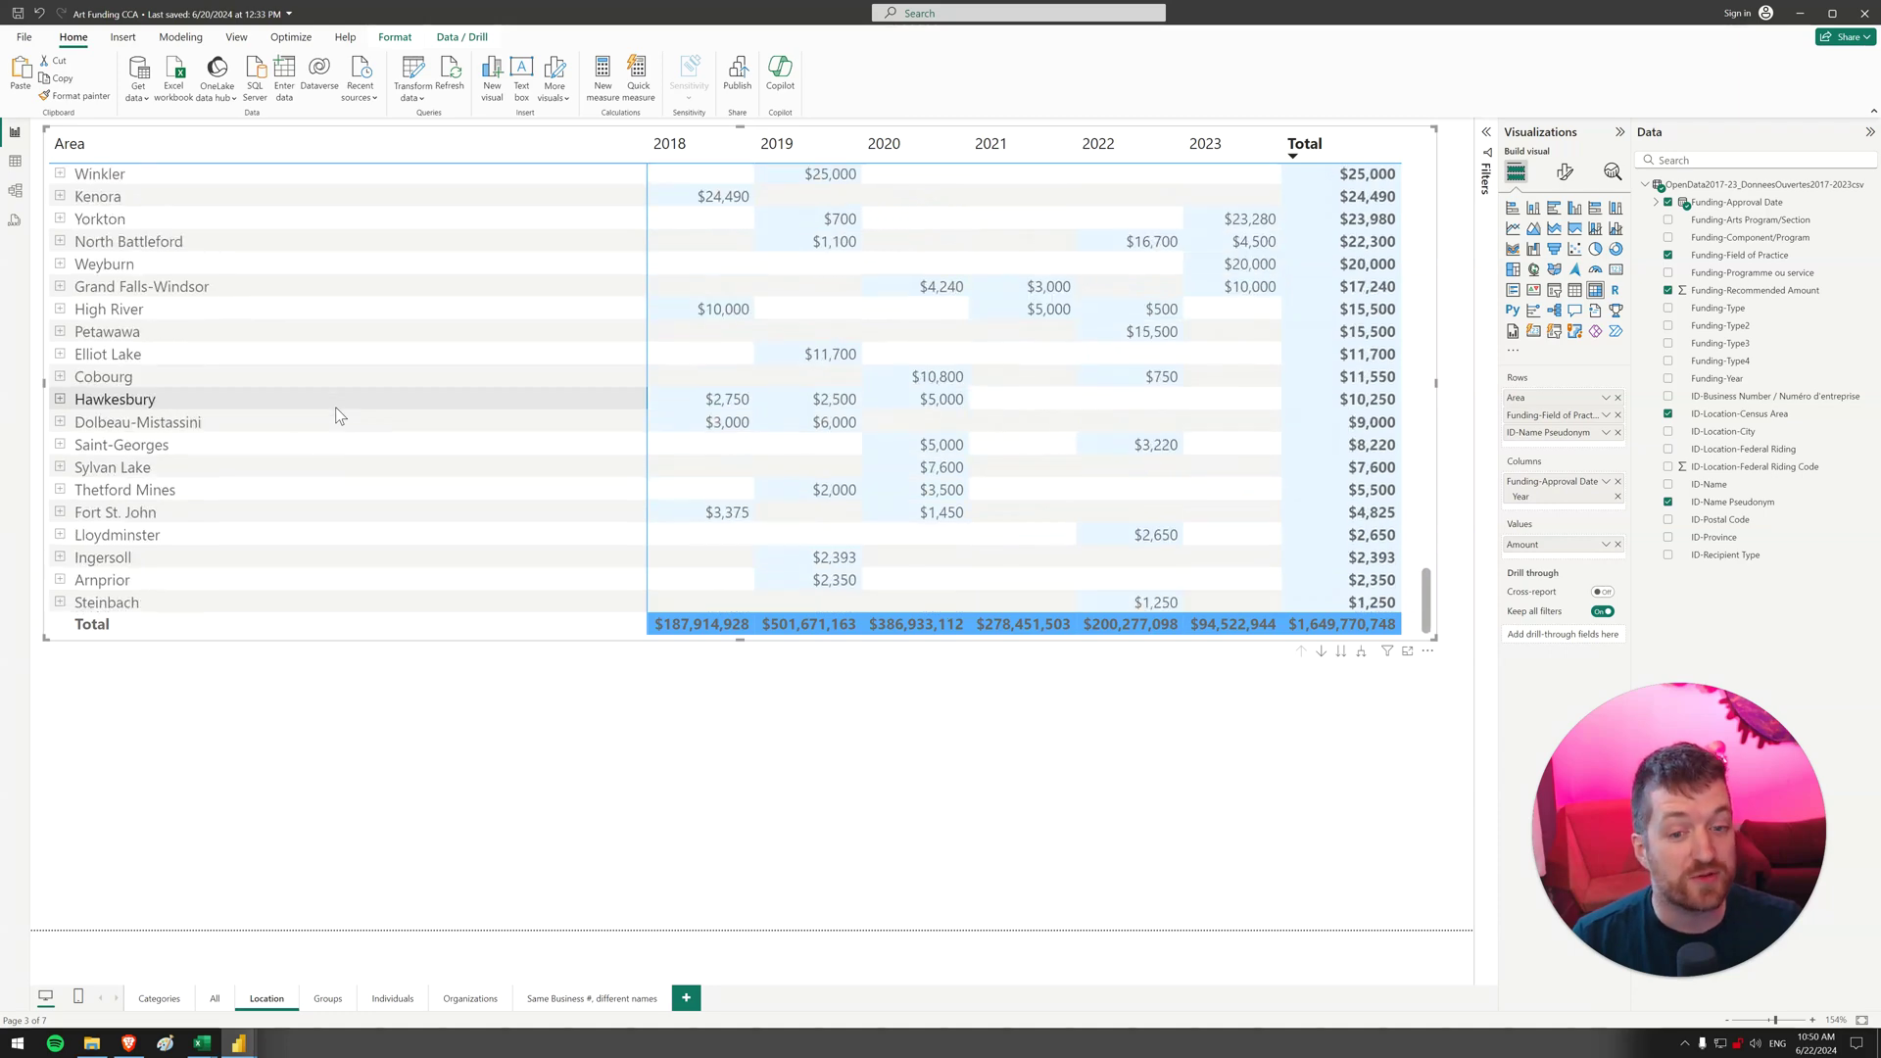
scroll(508, 456, up, 20)
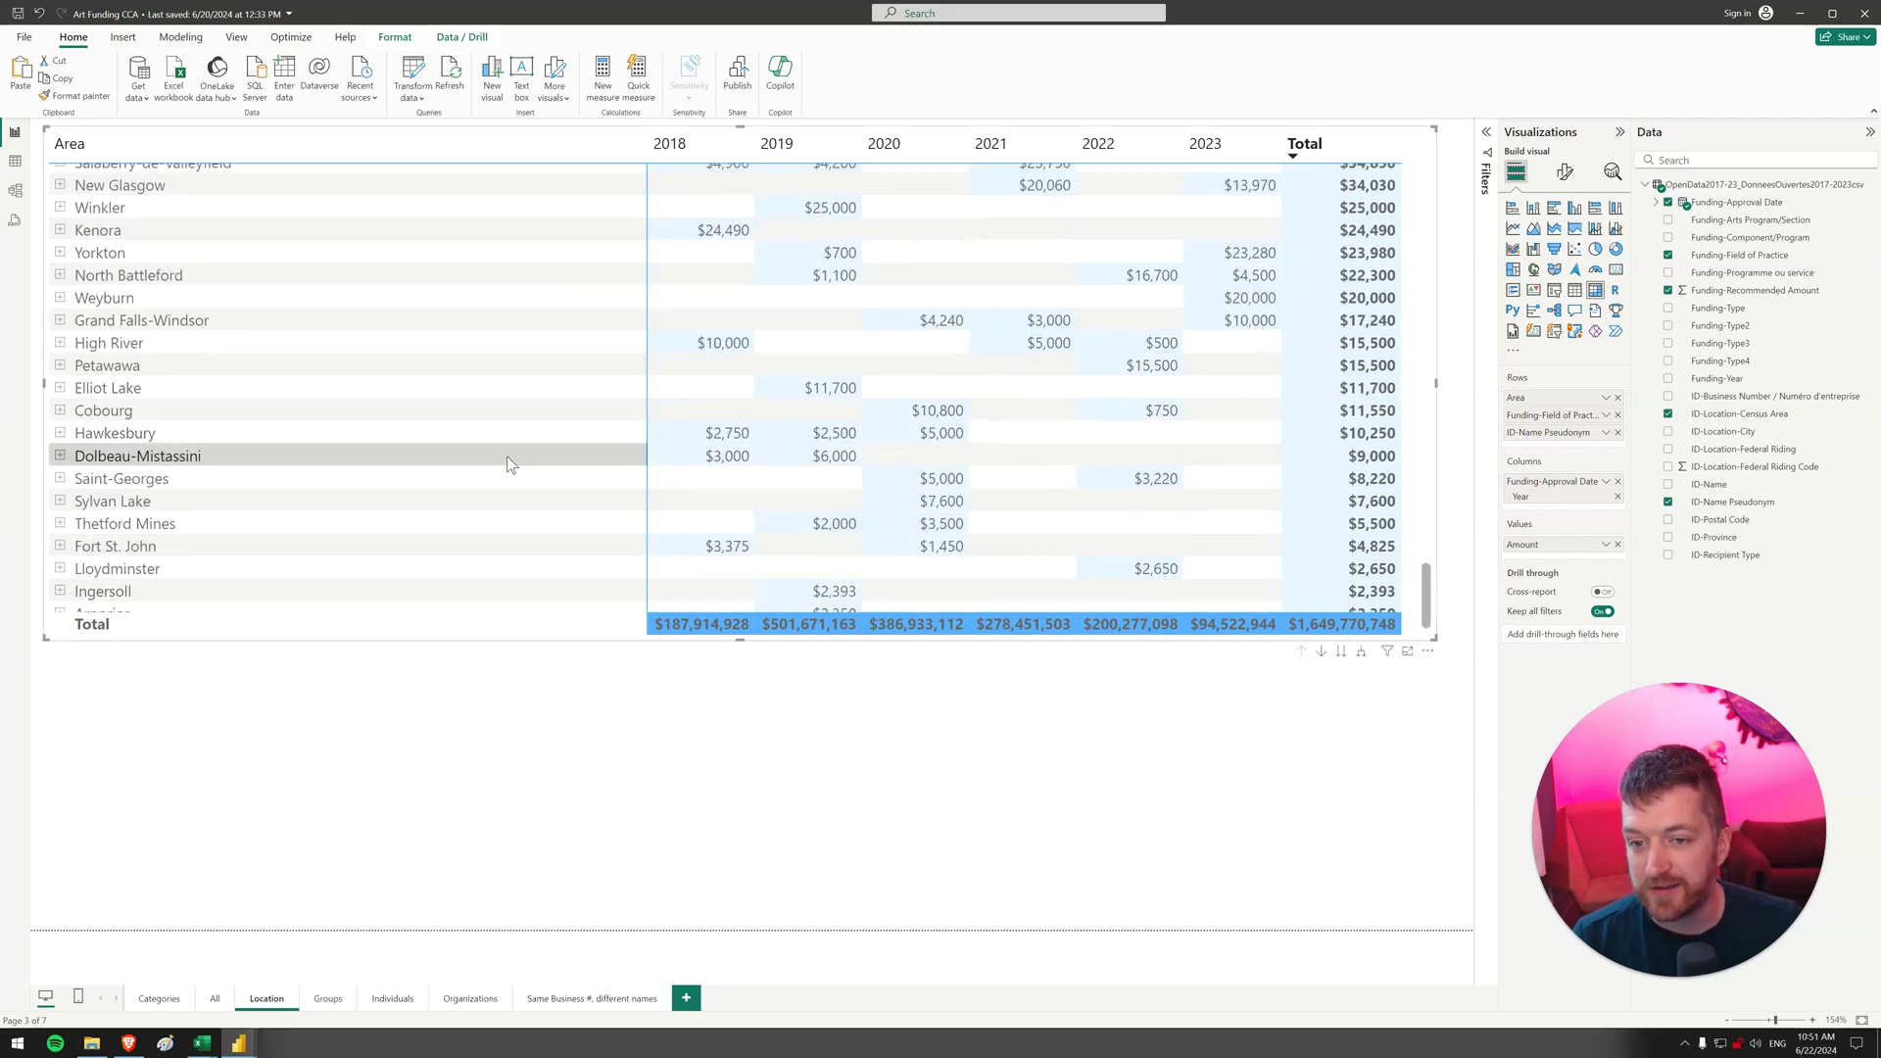
scroll(512, 449, up, 9)
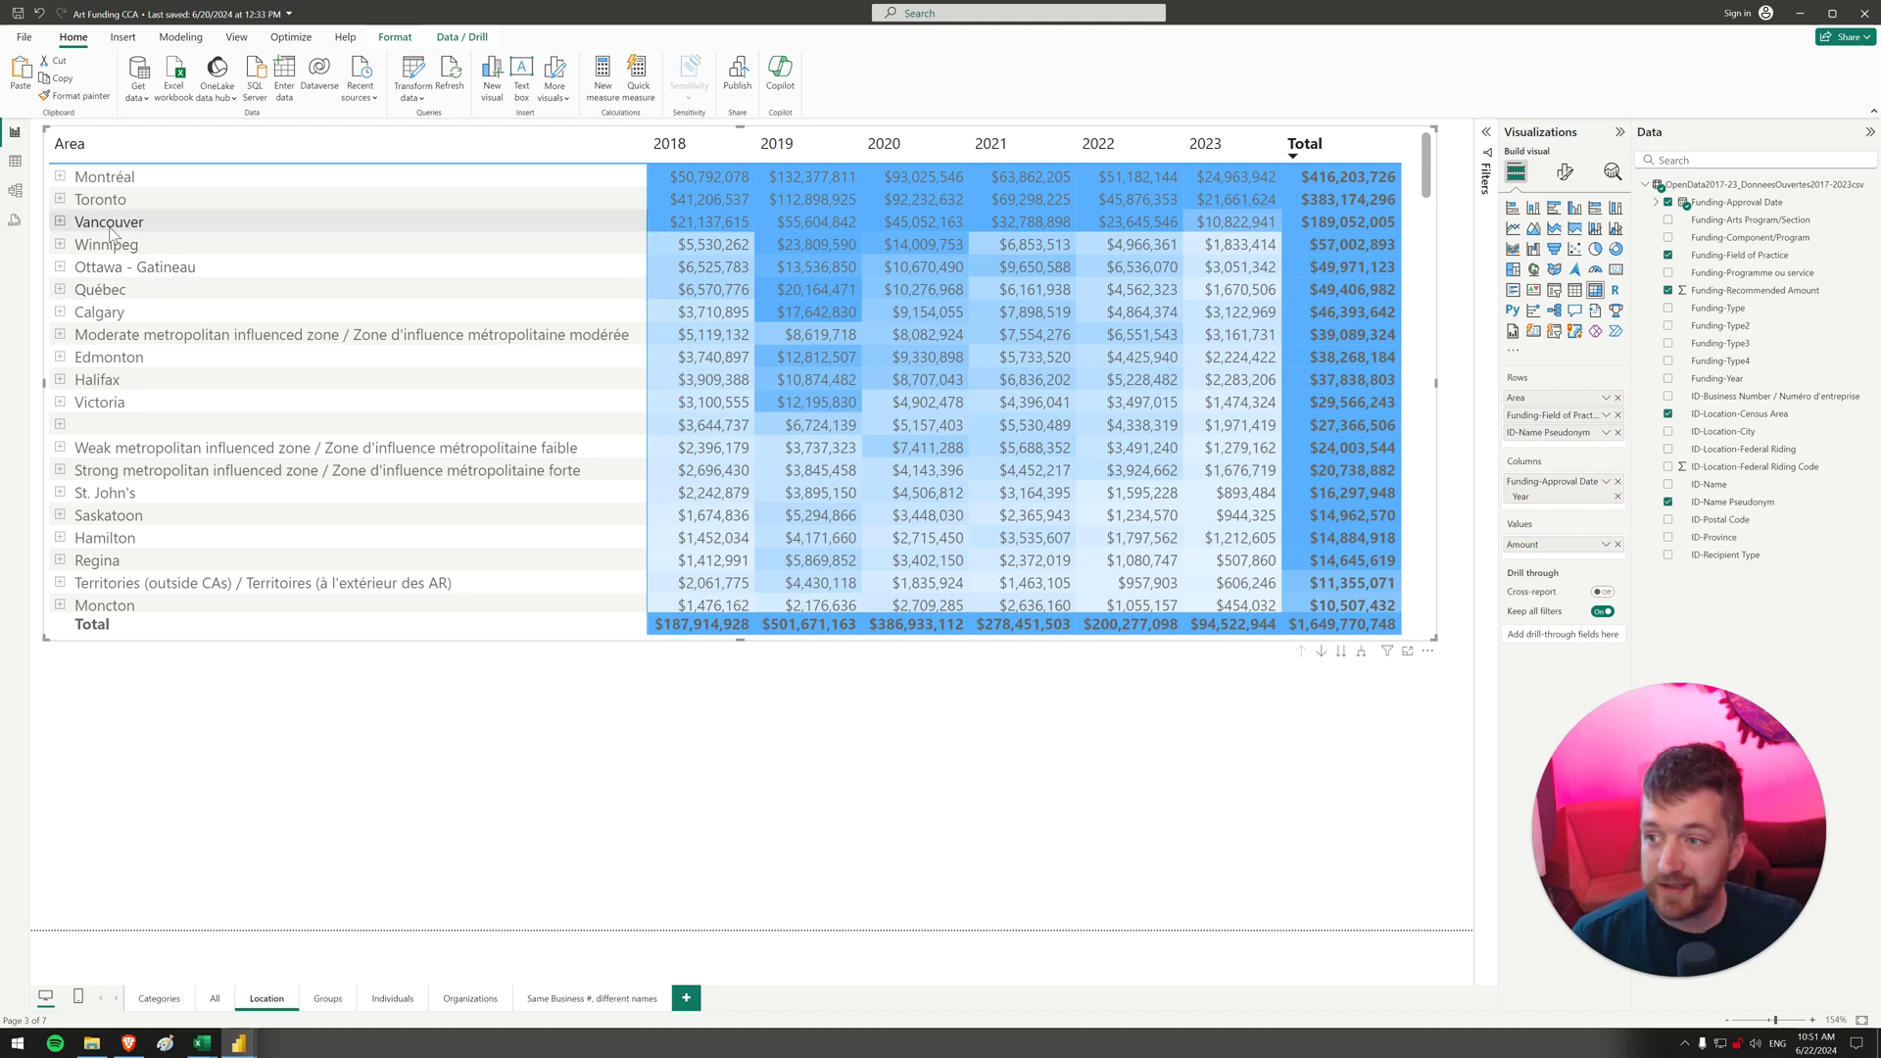
Expand Vancouver and its Music and Sound field to view the recipients, and collapse both levels again
click(60, 222)
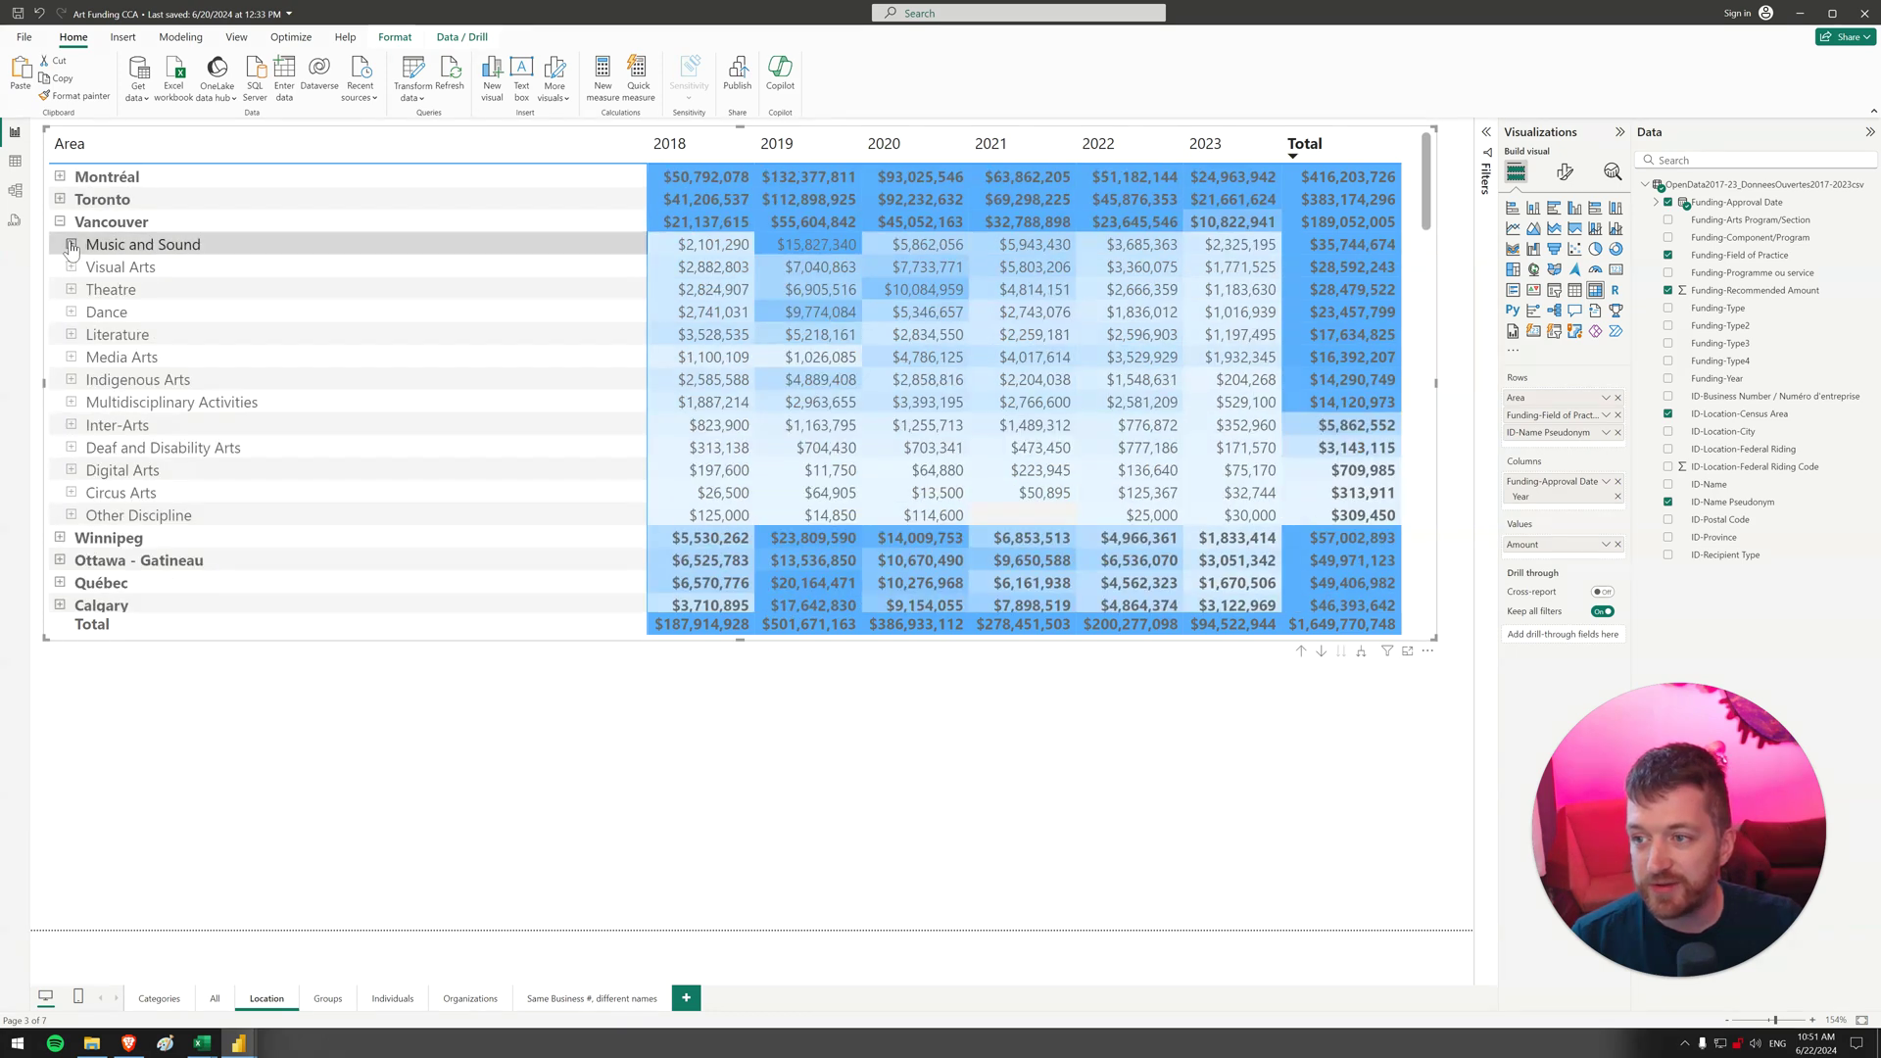
click(72, 245)
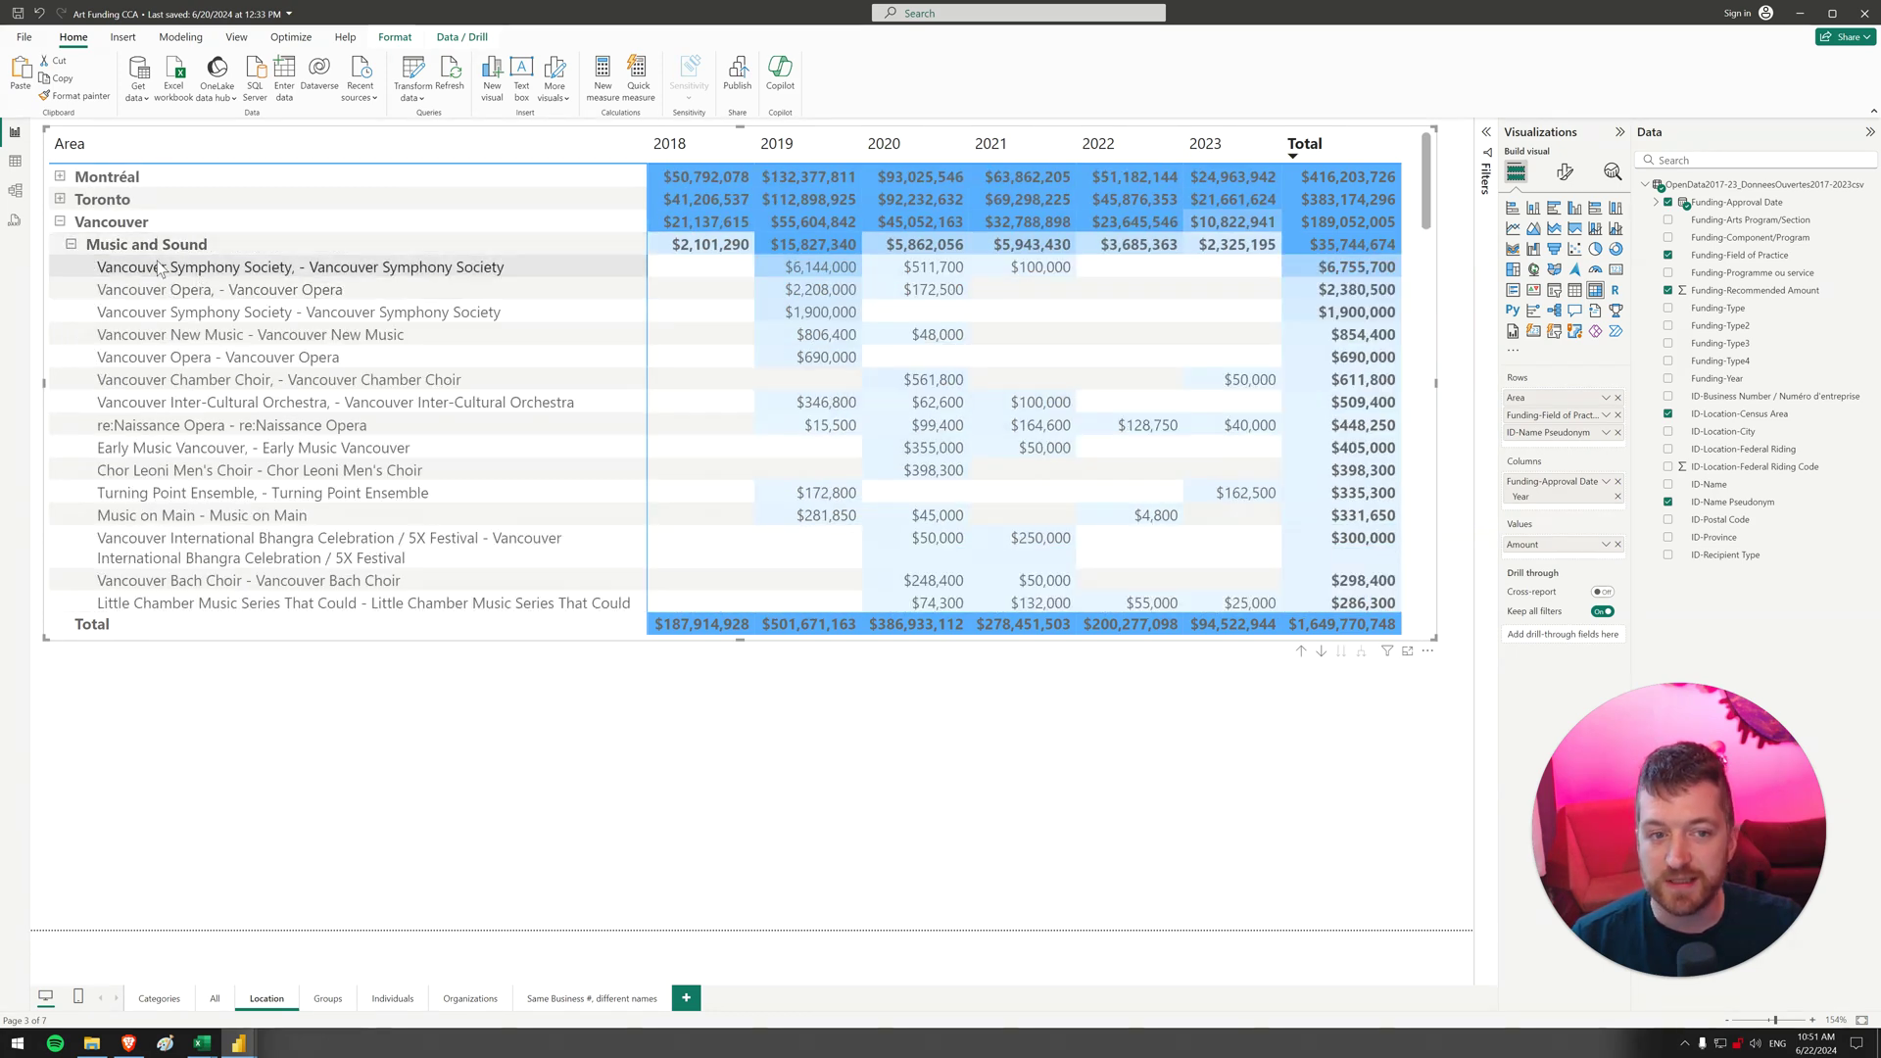
click(70, 244)
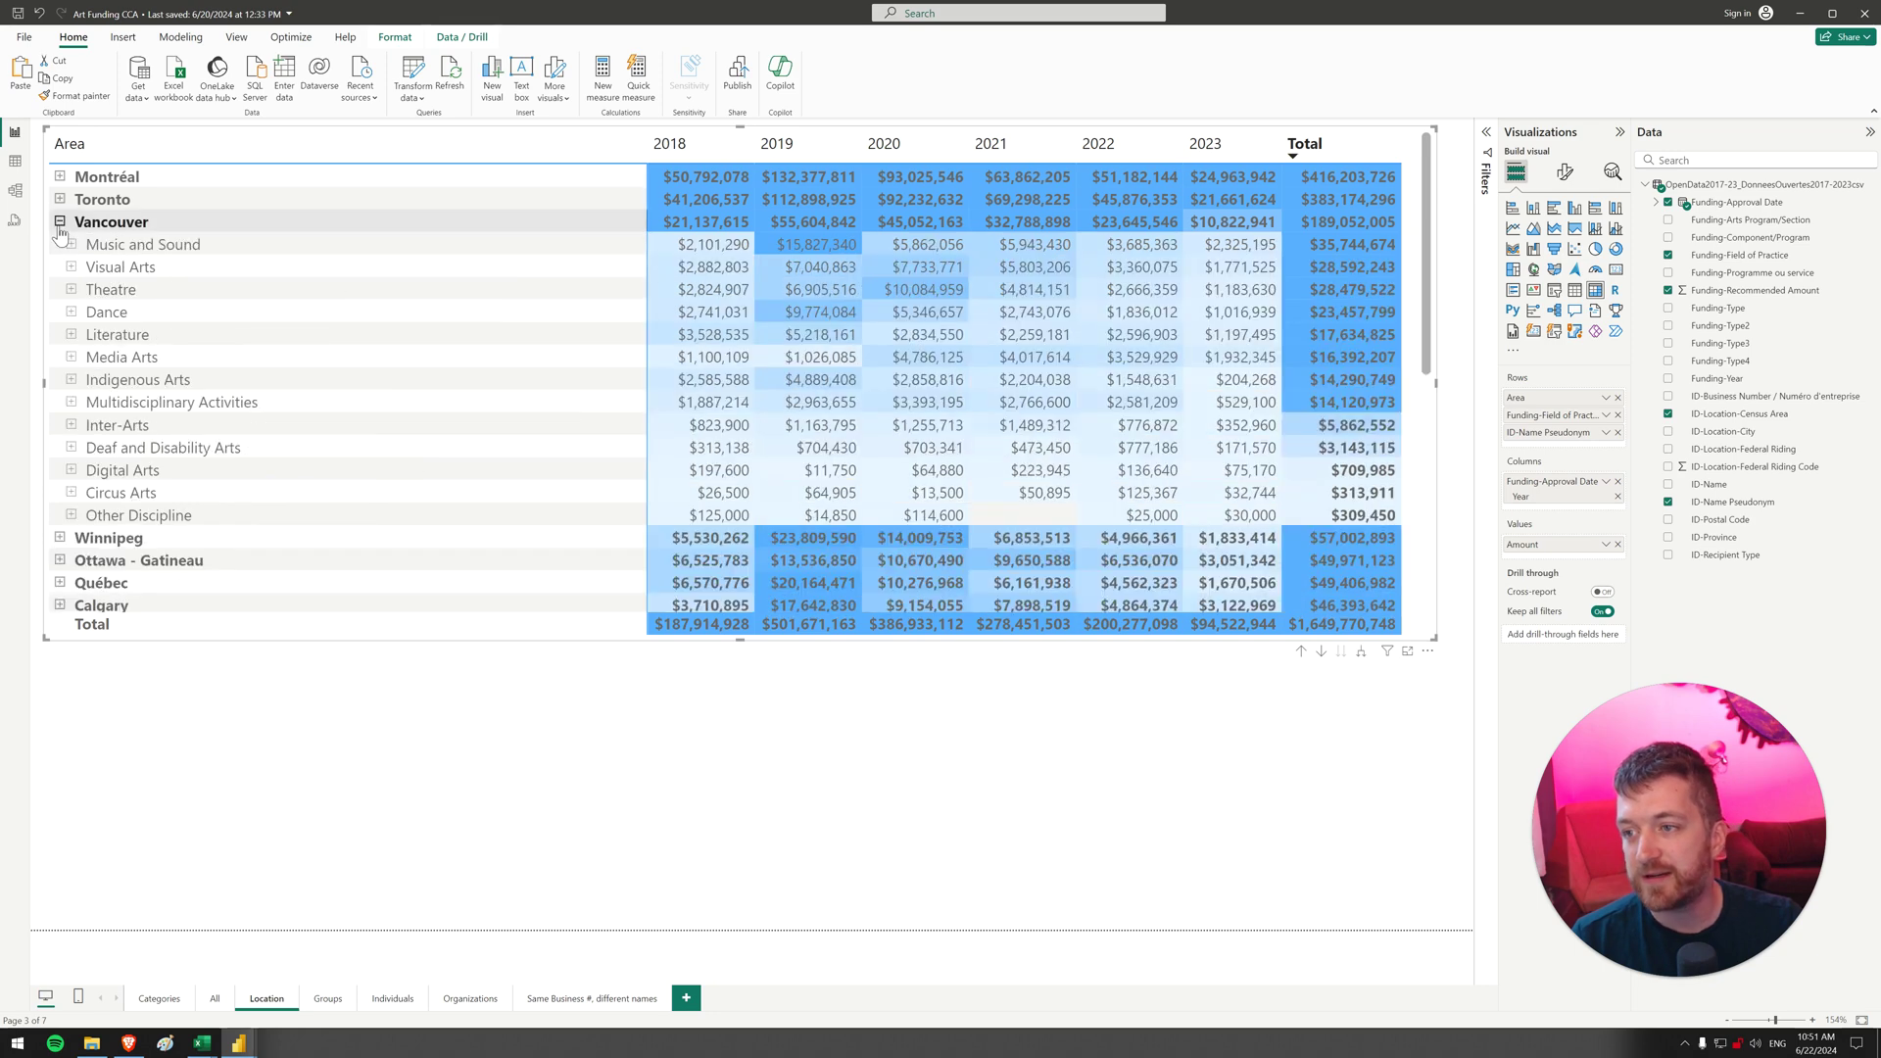
click(59, 222)
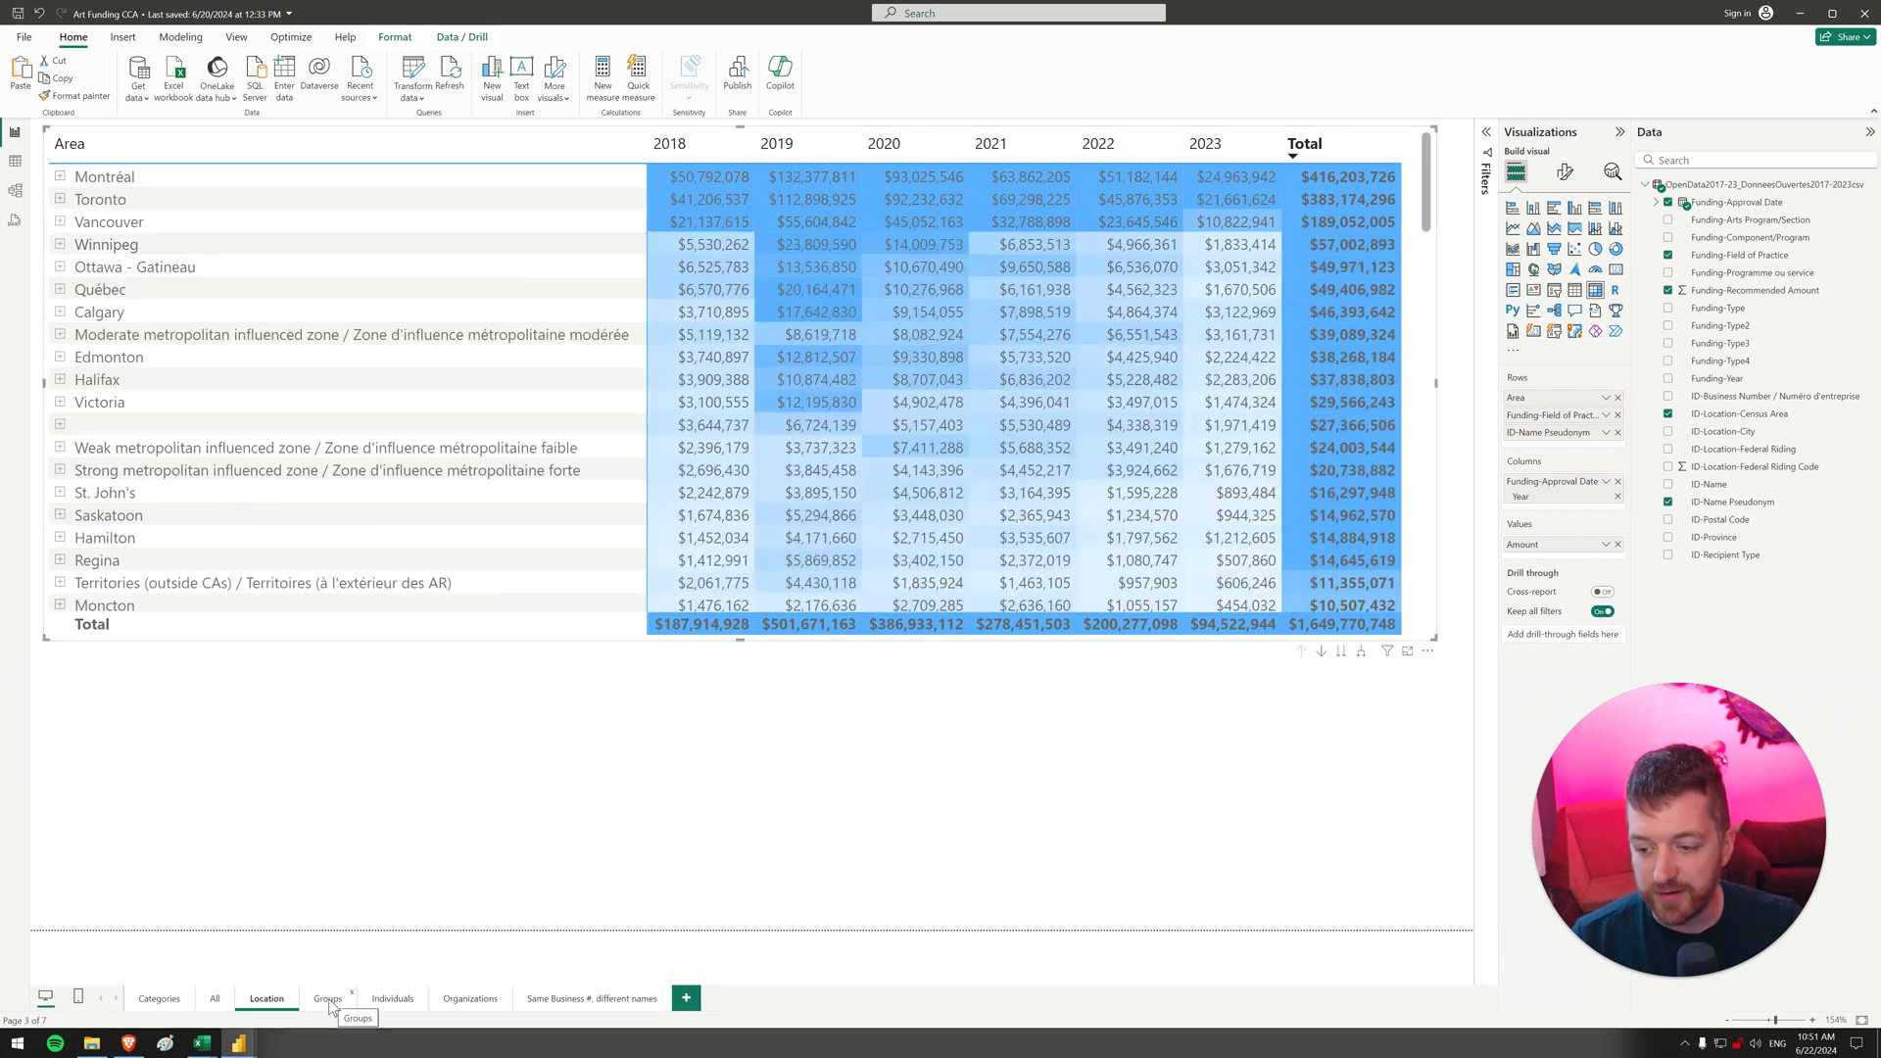
Switch to the Groups page and check which filters apply to the amount-by-year chart broken down by field of practice
click(330, 999)
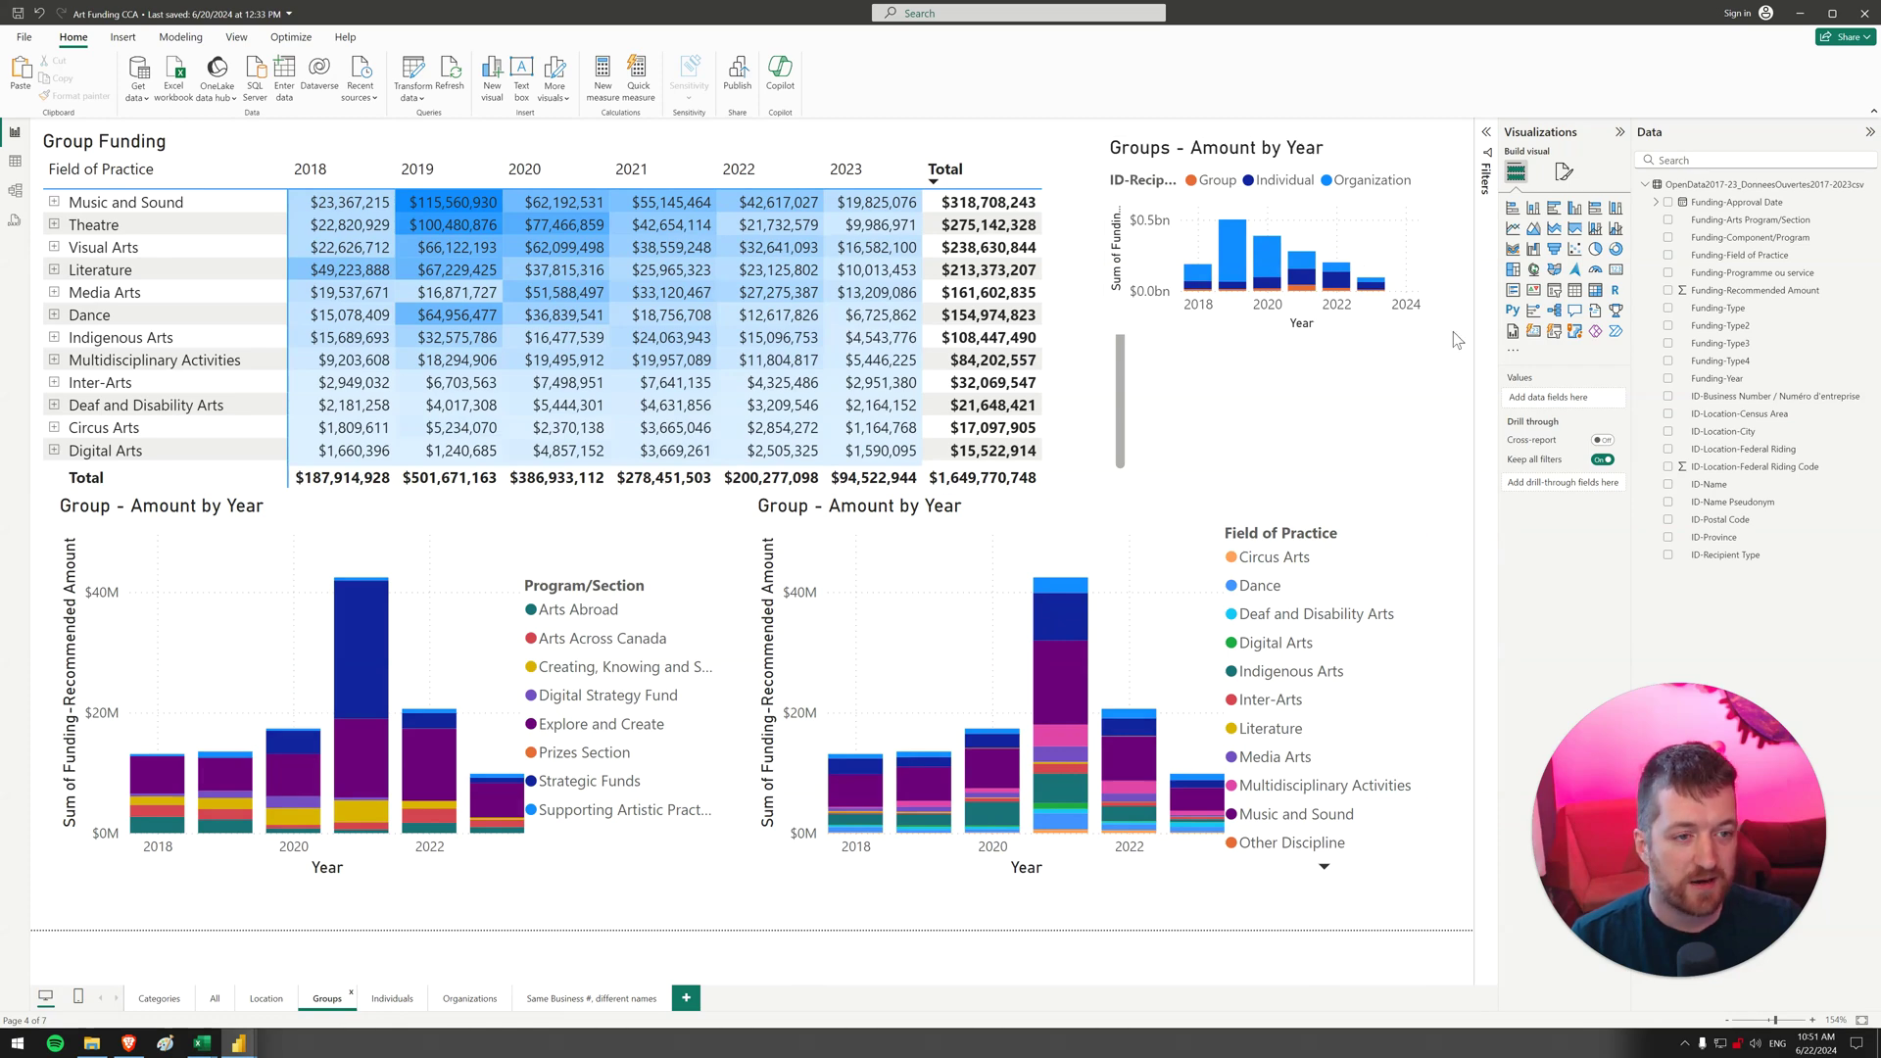
click(1284, 518)
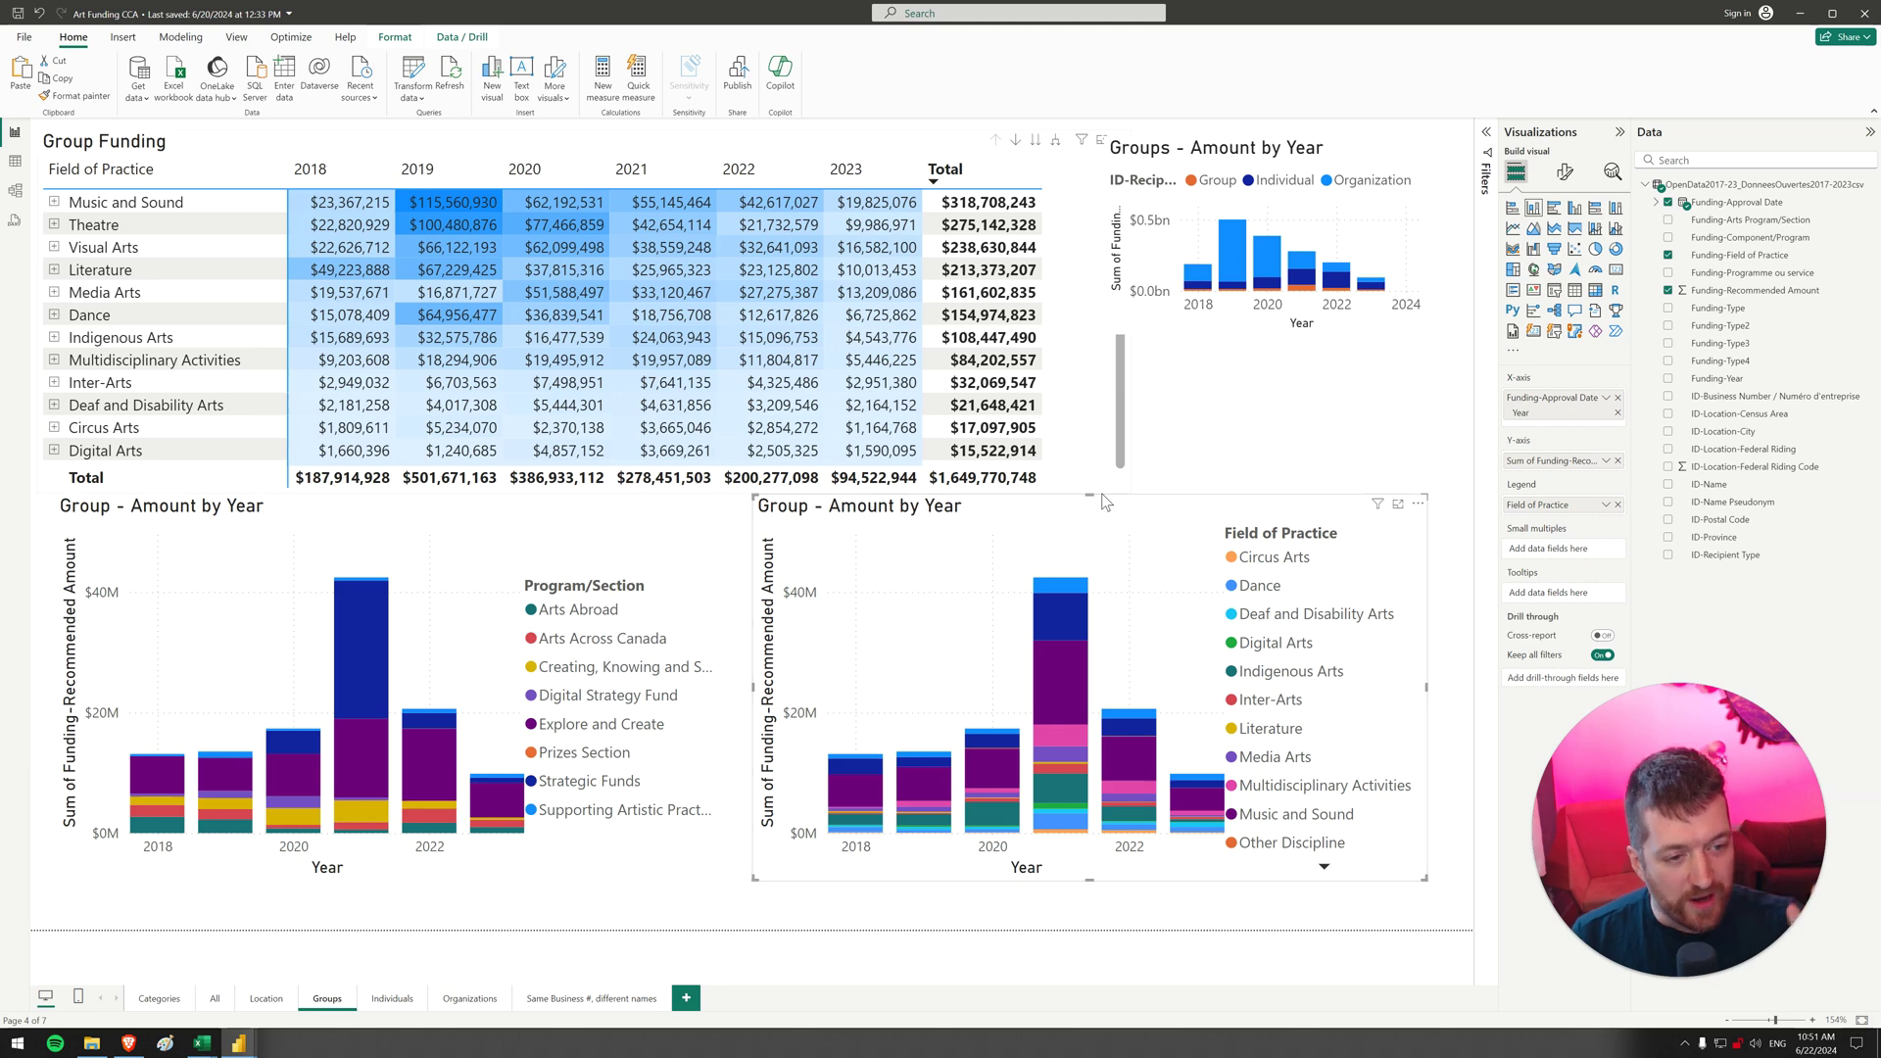
click(1487, 131)
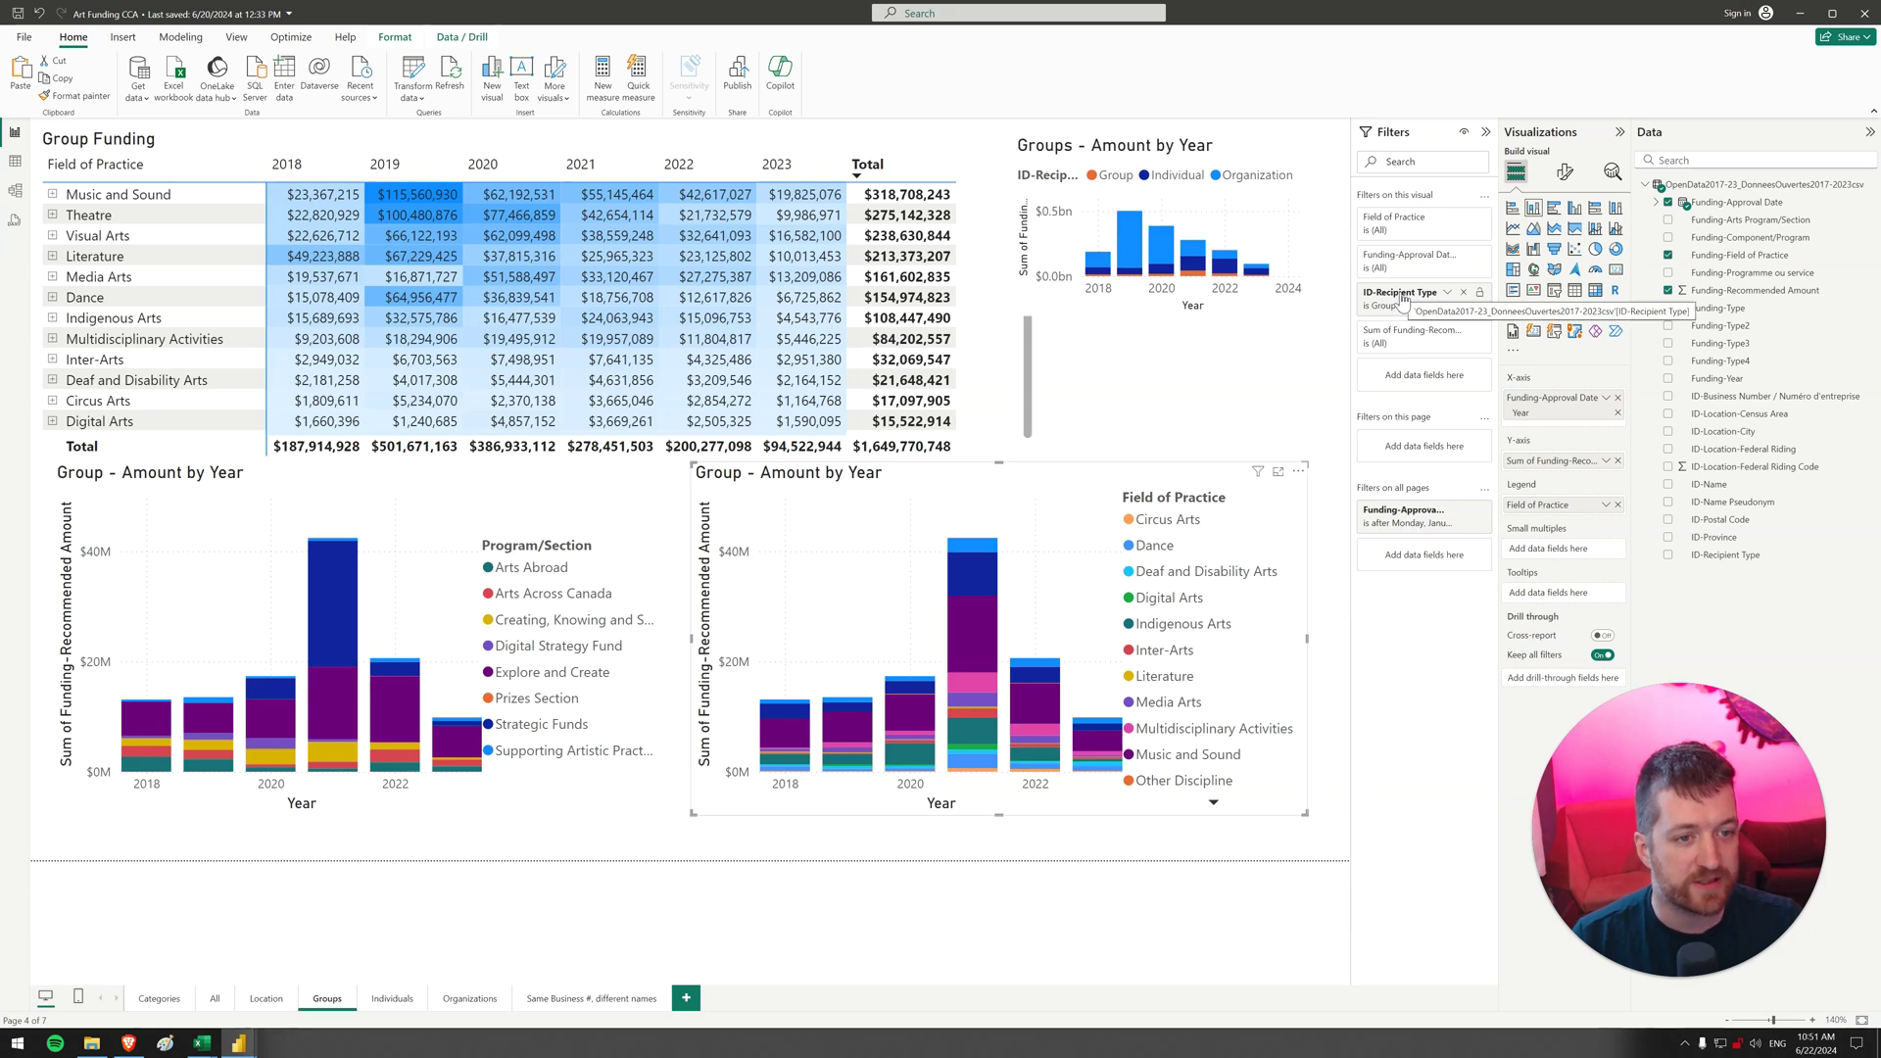
click(1486, 131)
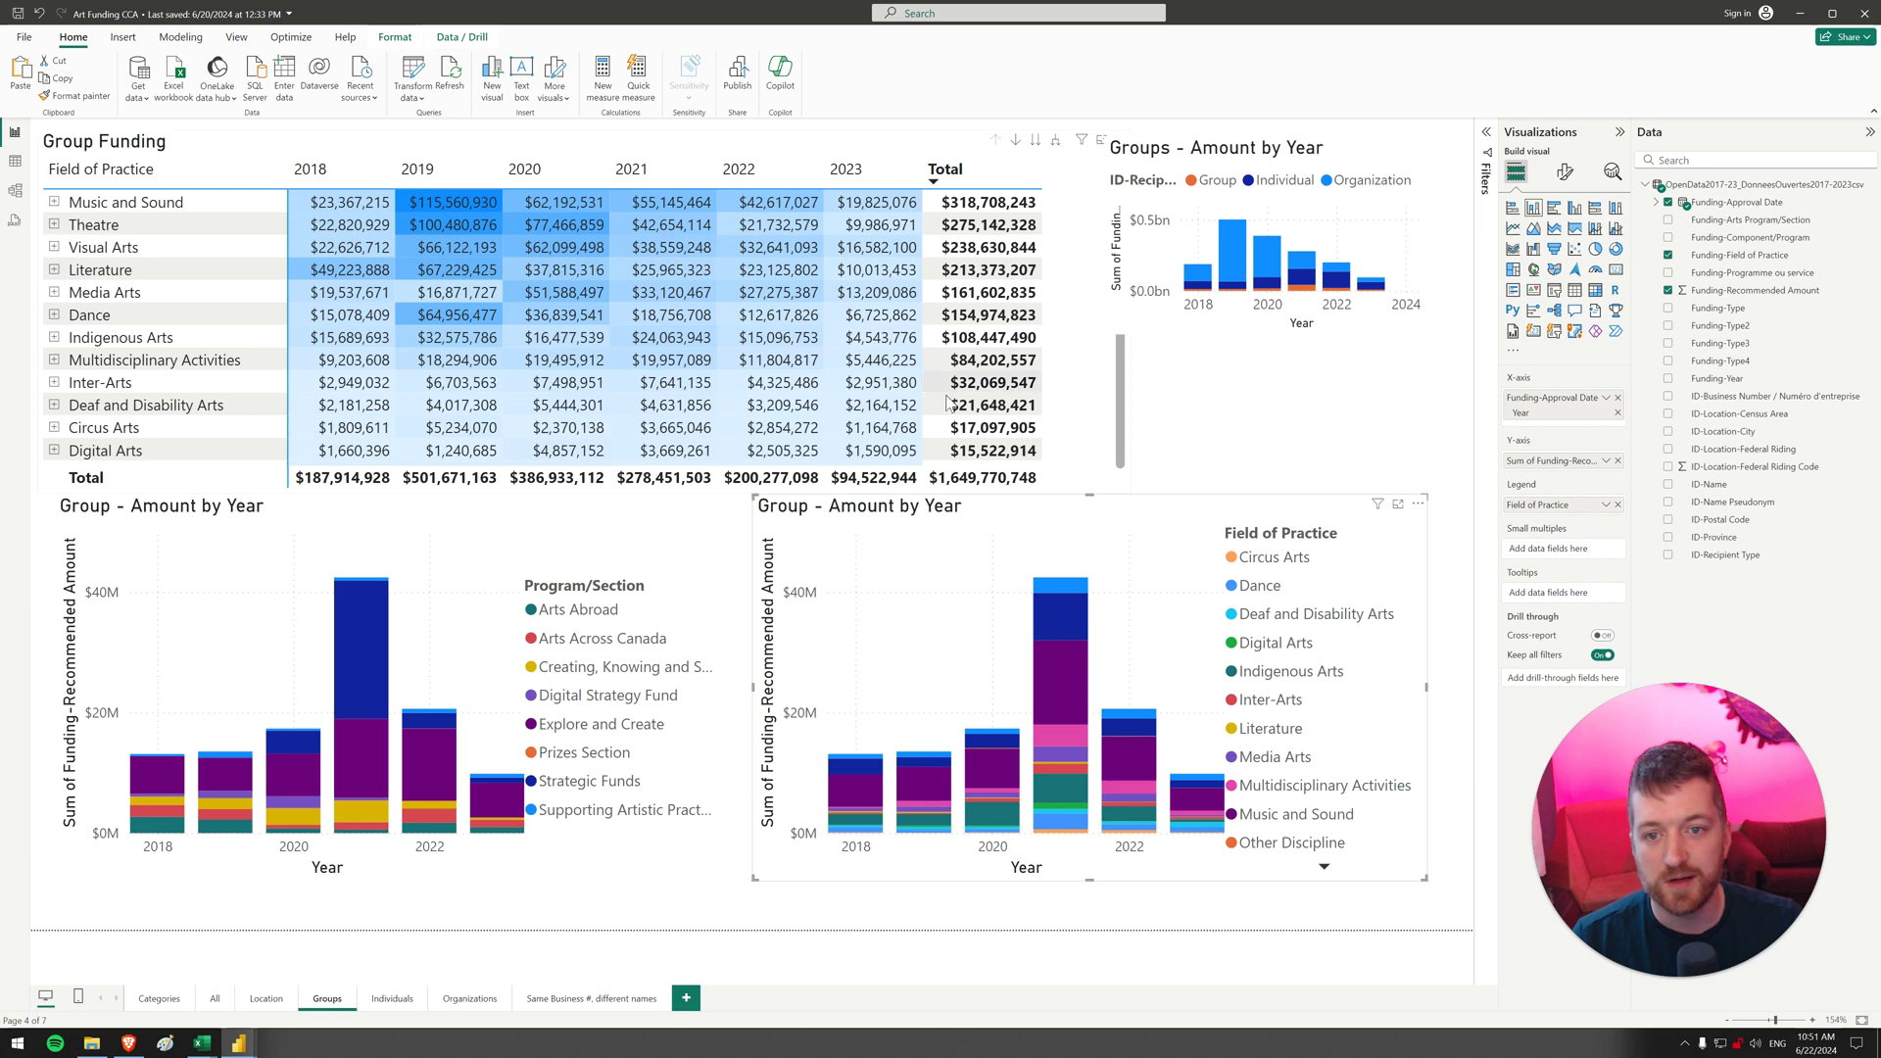
click(1278, 414)
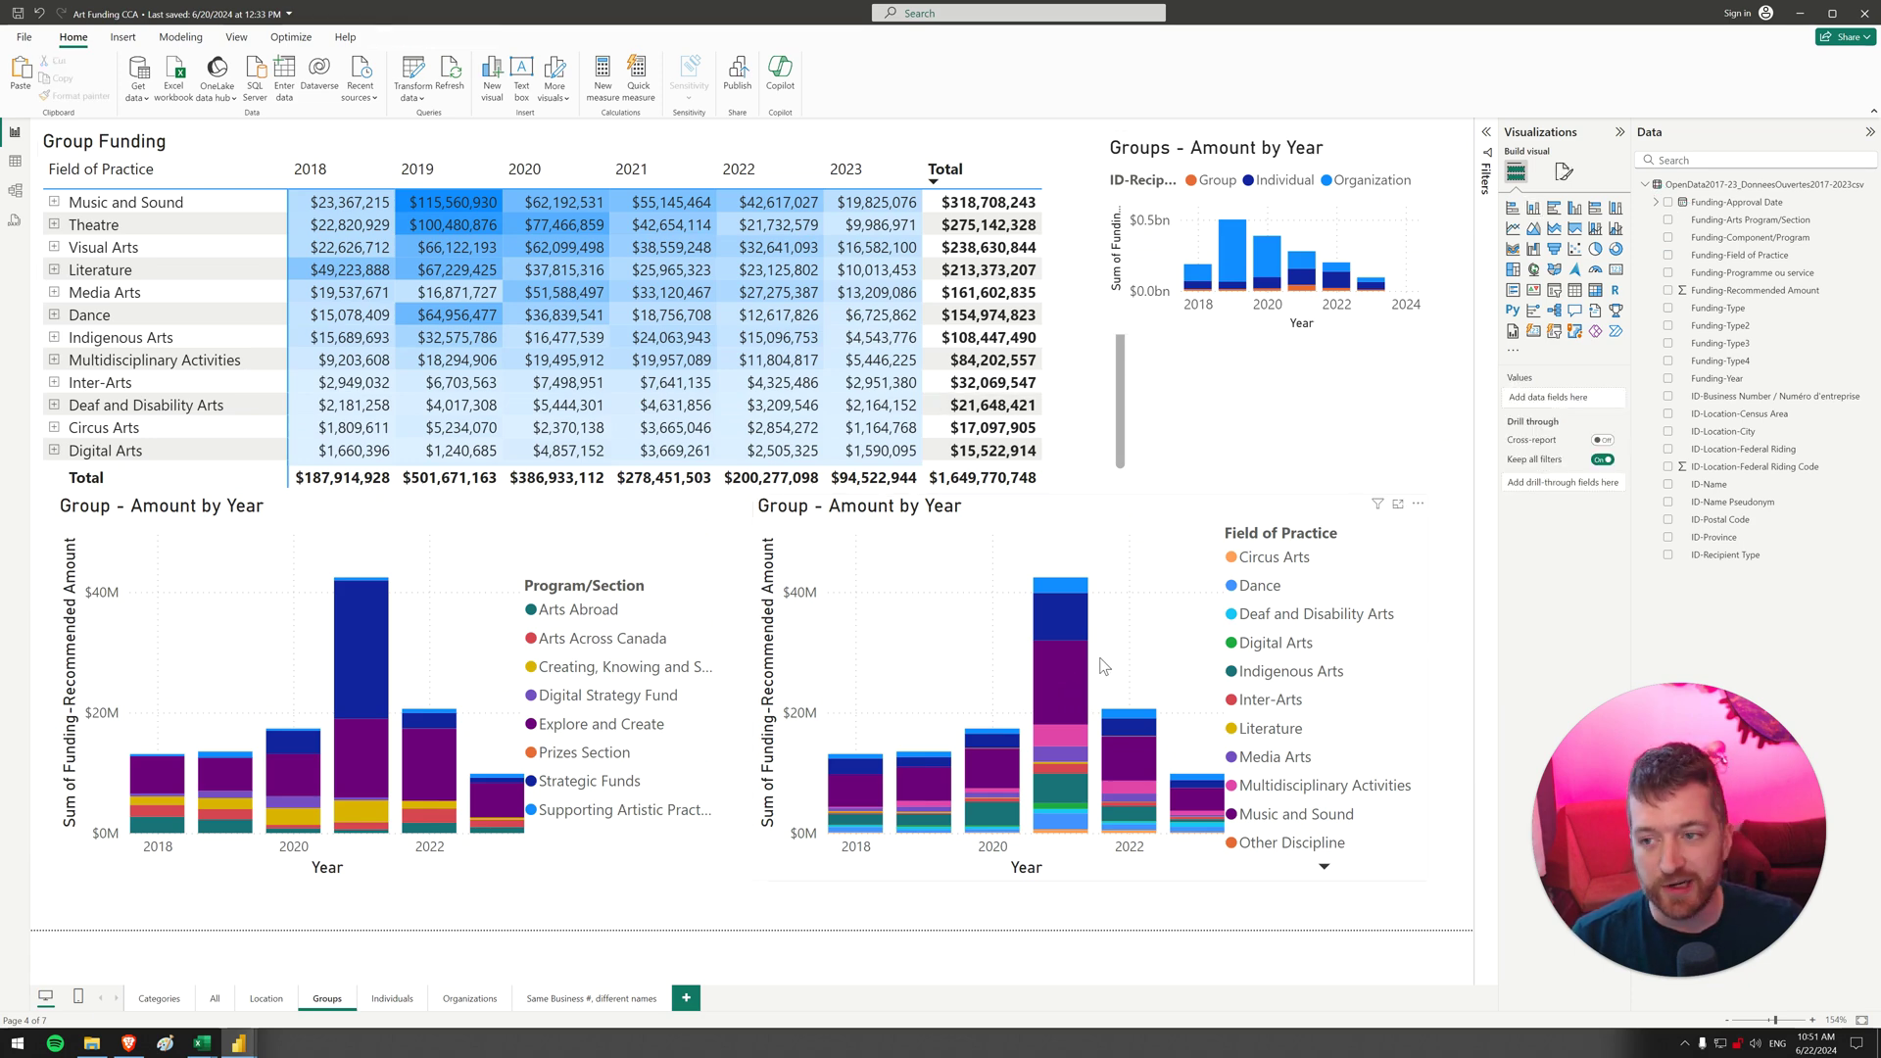
Highlight Digital Arts in the field-of-practice chart, expand it to recipients in the matrix, and sort them by total in descending order
click(1278, 648)
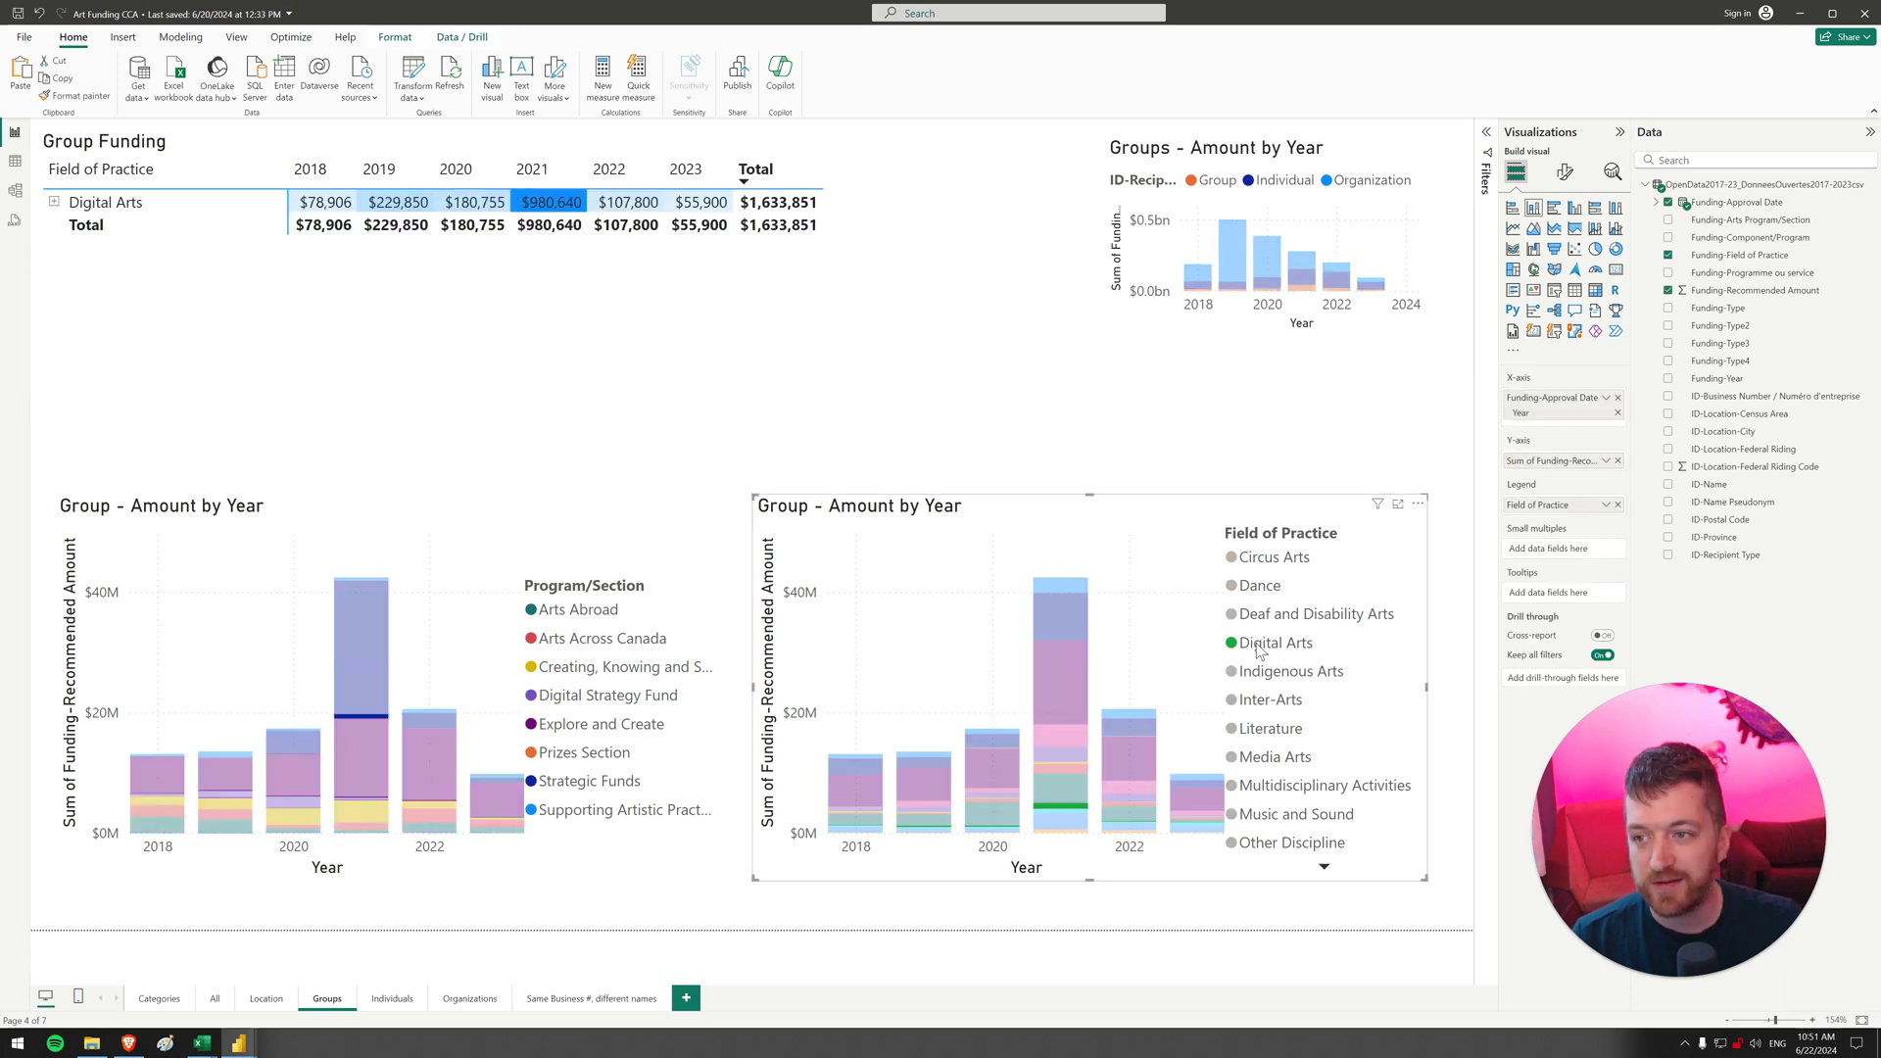
click(1055, 143)
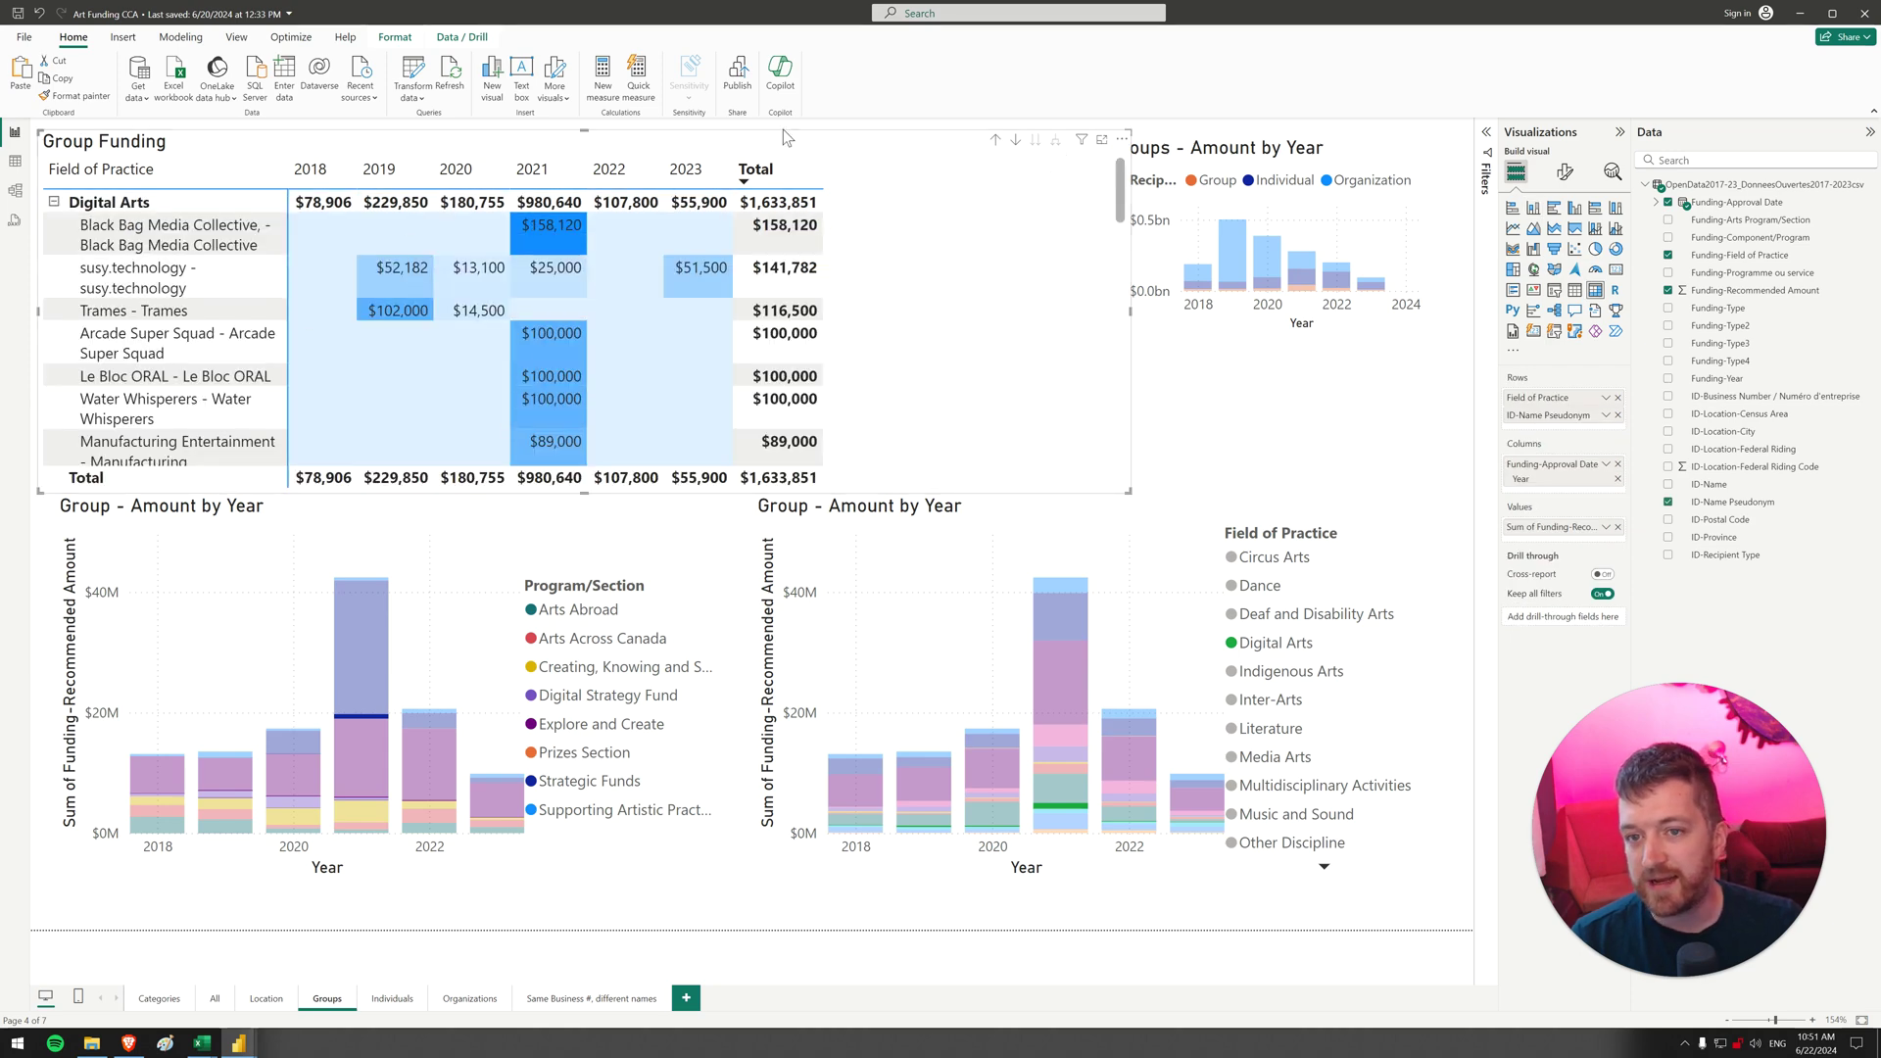
click(777, 175)
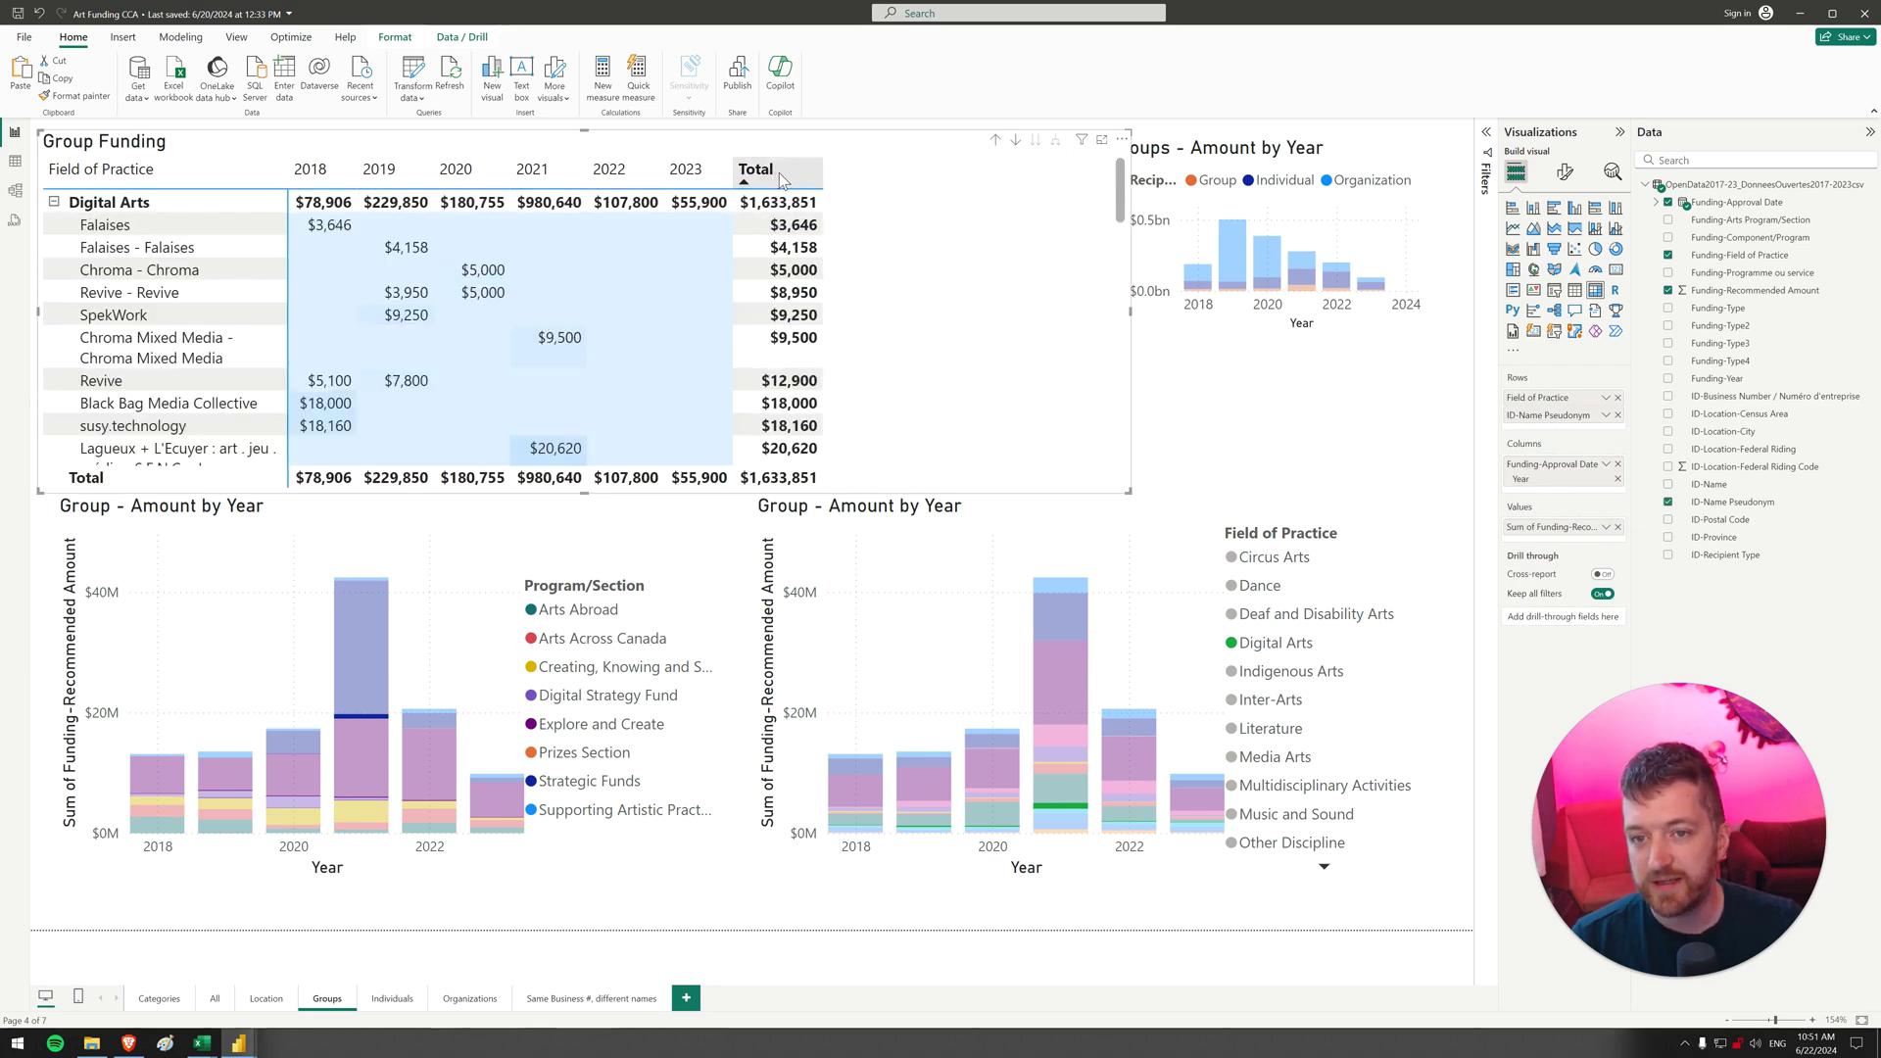
click(776, 174)
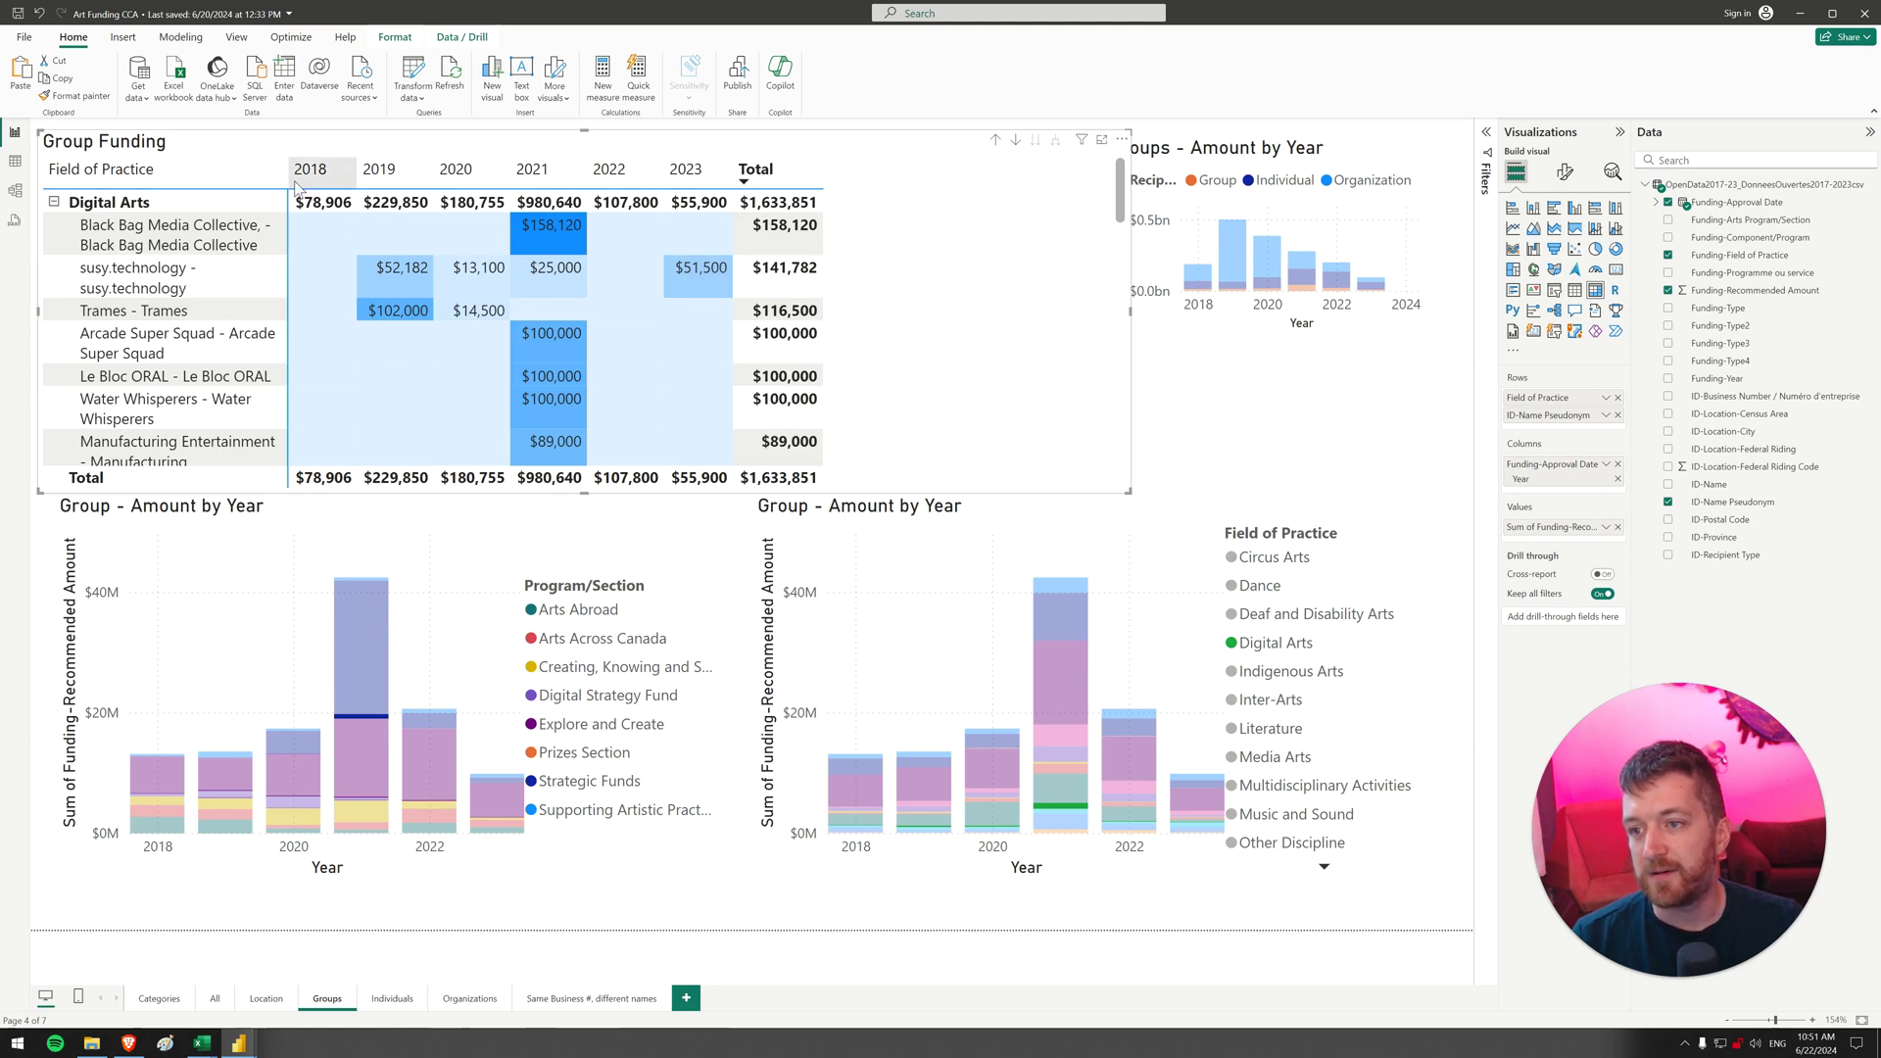
Widen the matrix's Field of Practice column and review the Digital Arts recipients
drag(295, 184, 556, 180)
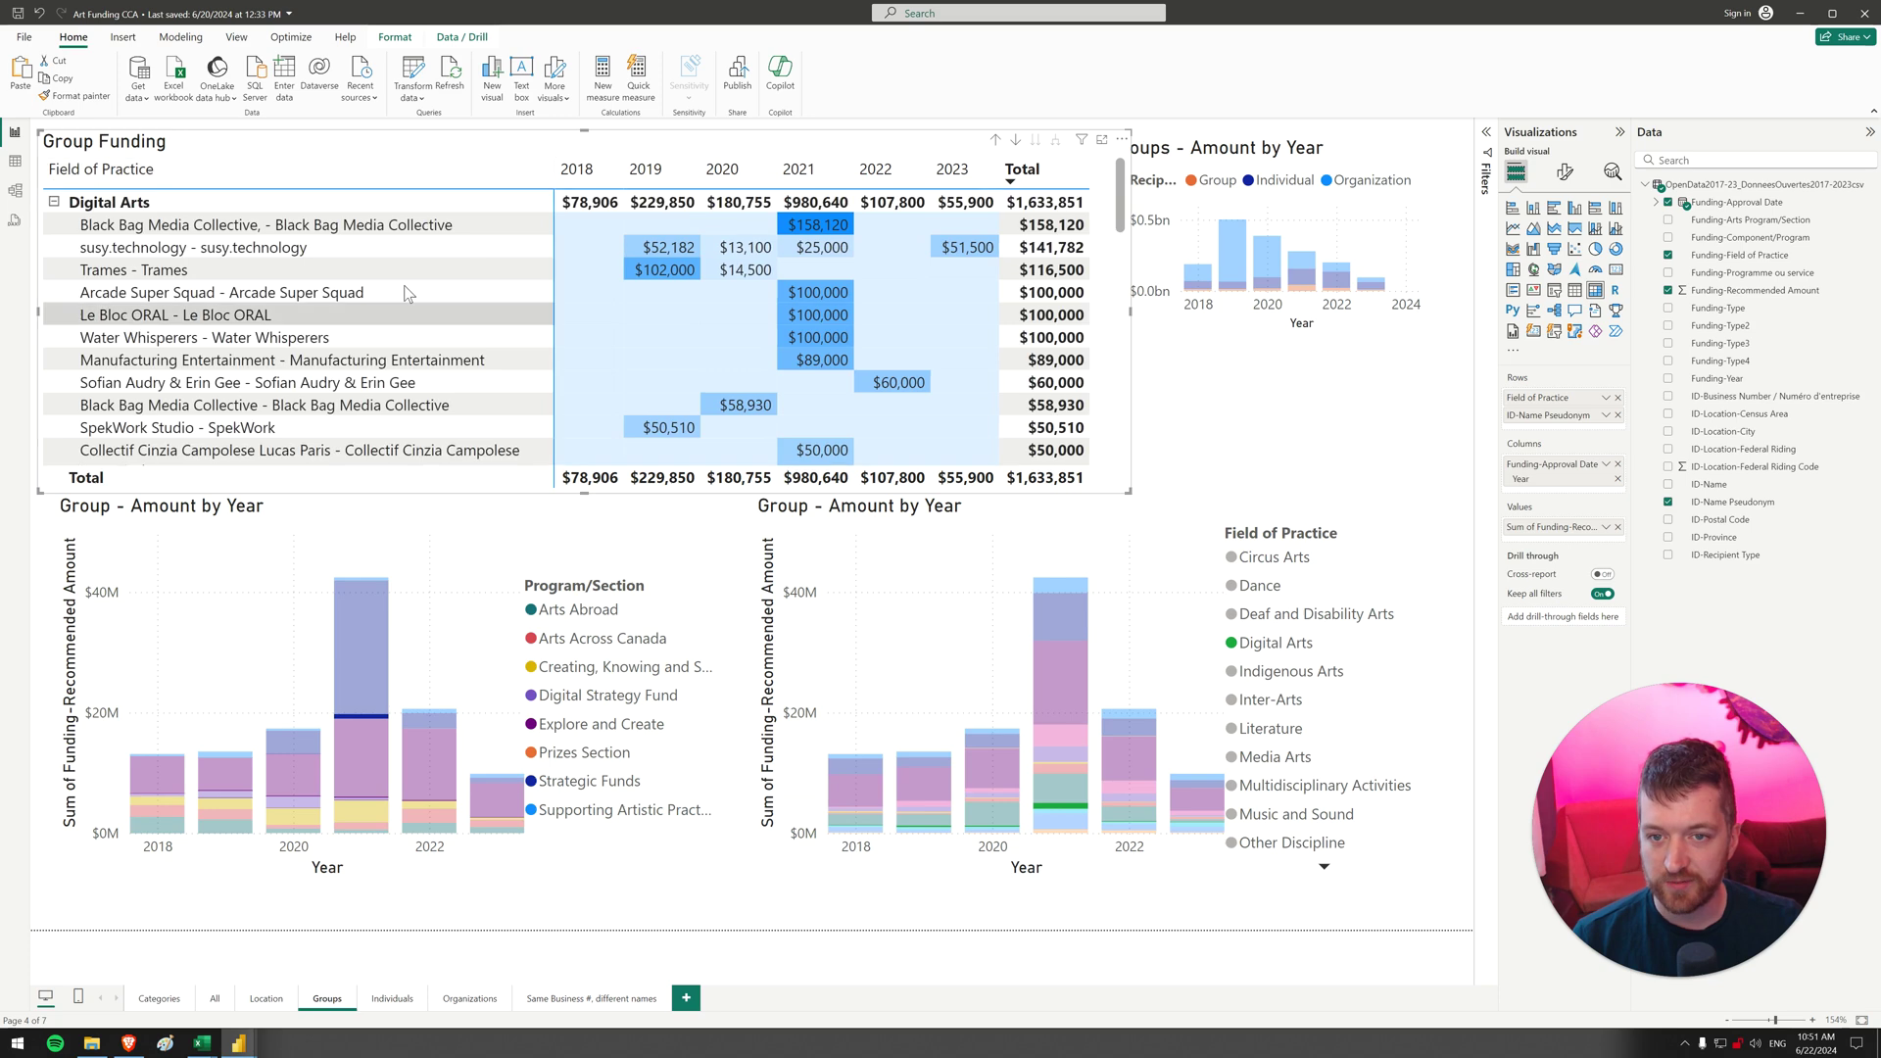
scroll(466, 273, down, 10)
scroll(473, 258, up, 10)
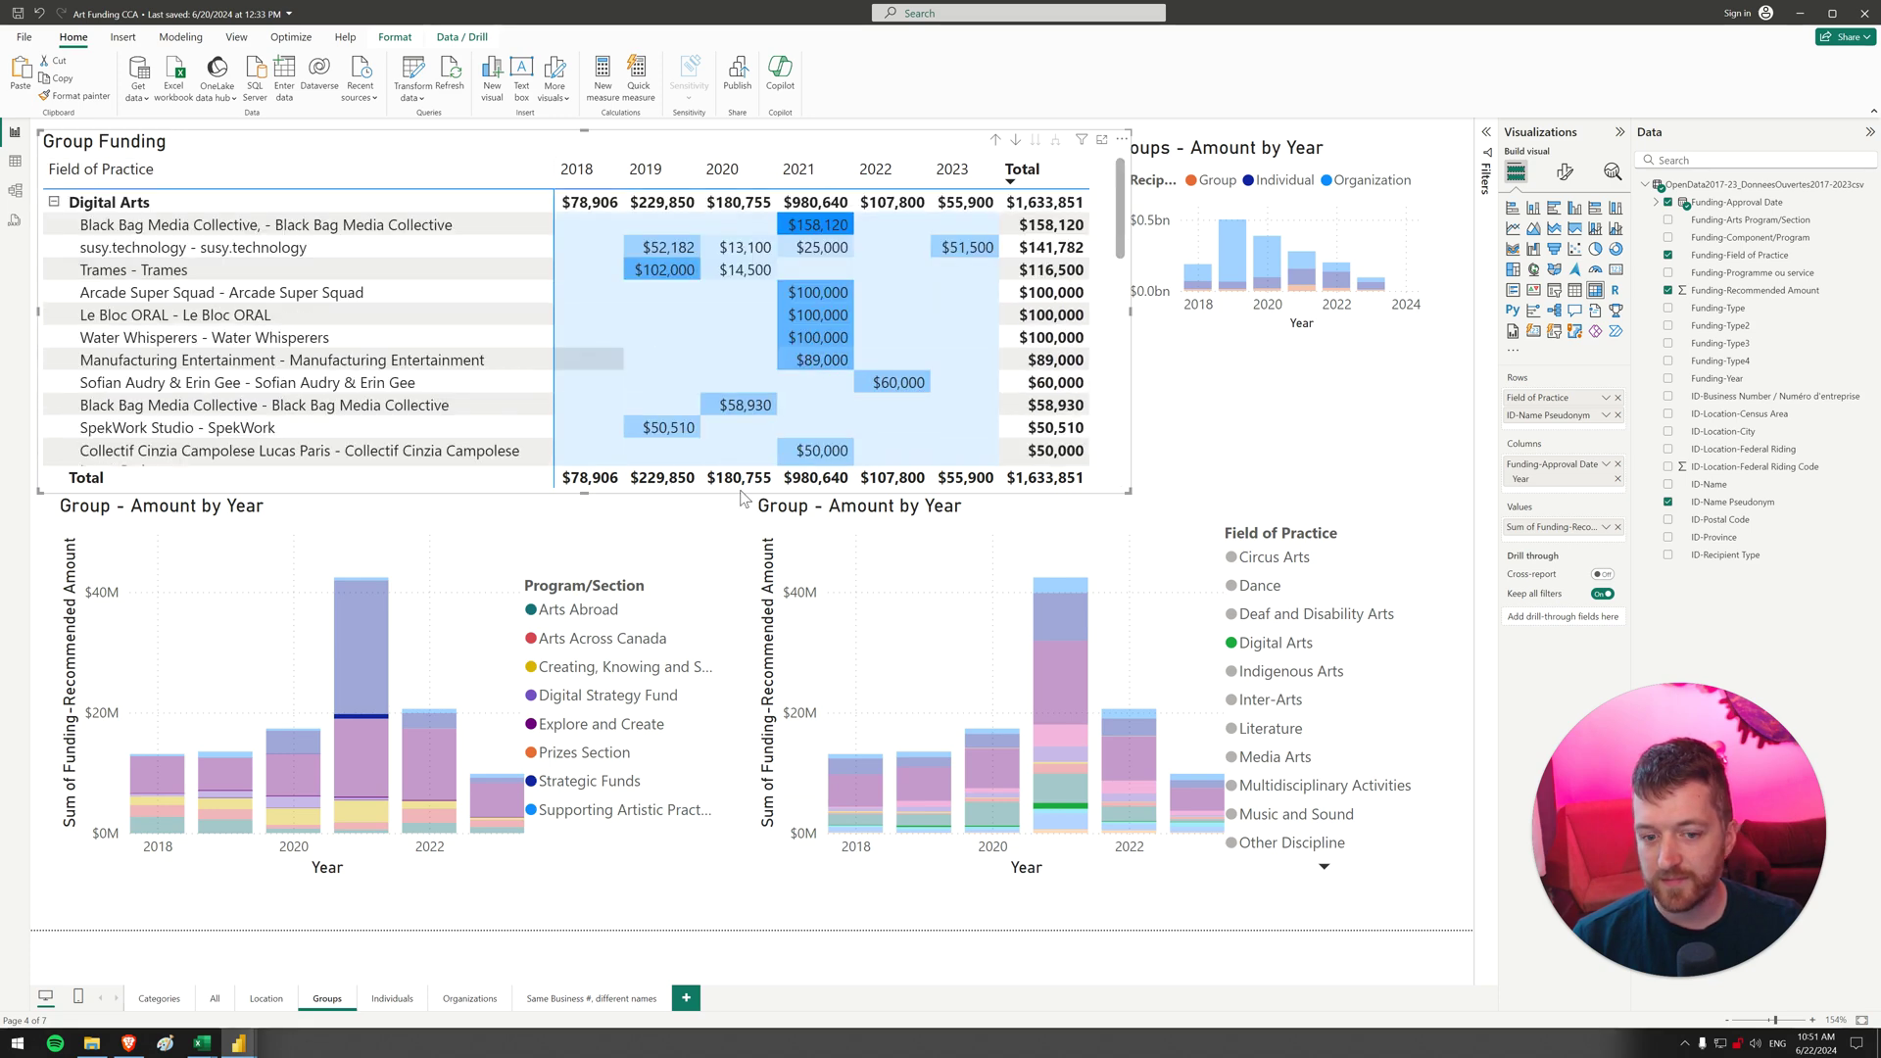
Expand and review the Visual Arts recipients for all recipient types, and narrow the matrix's Field of Practice column
click(54, 253)
click(54, 249)
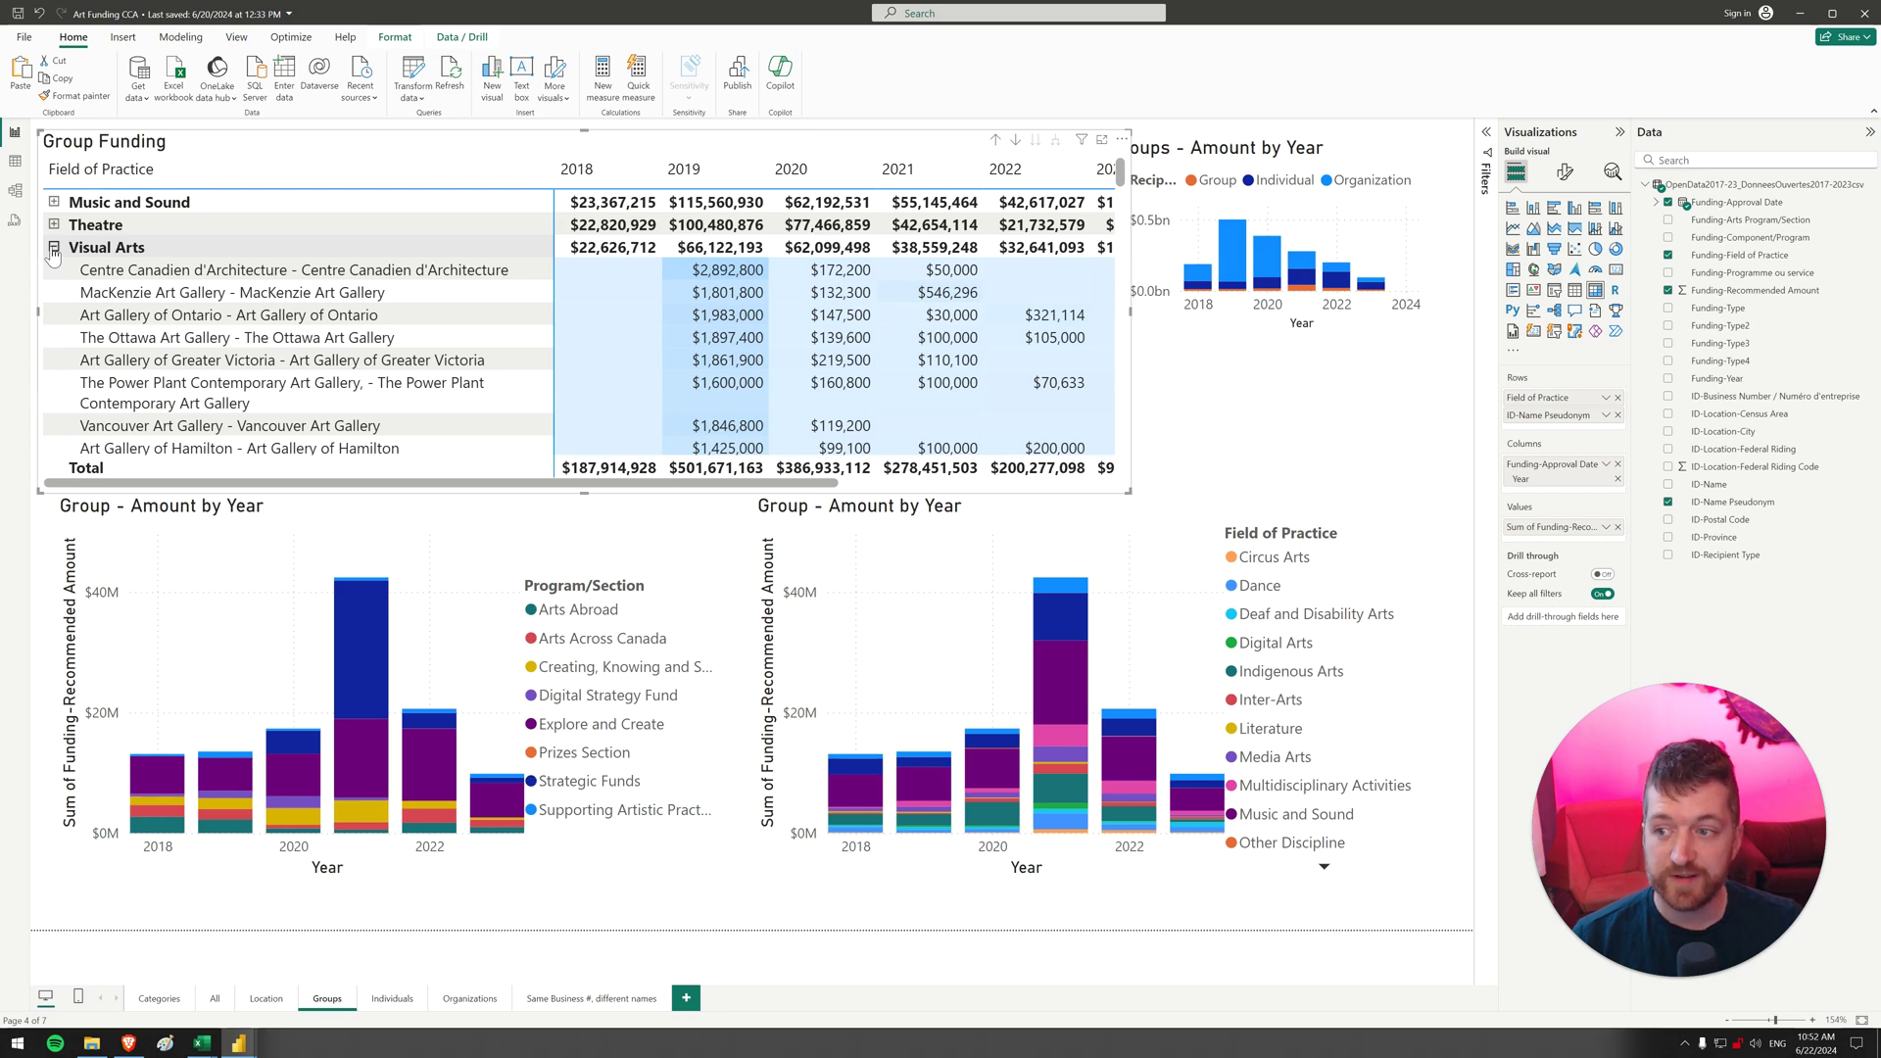
scroll(392, 316, down, 5)
scroll(392, 315, up, 5)
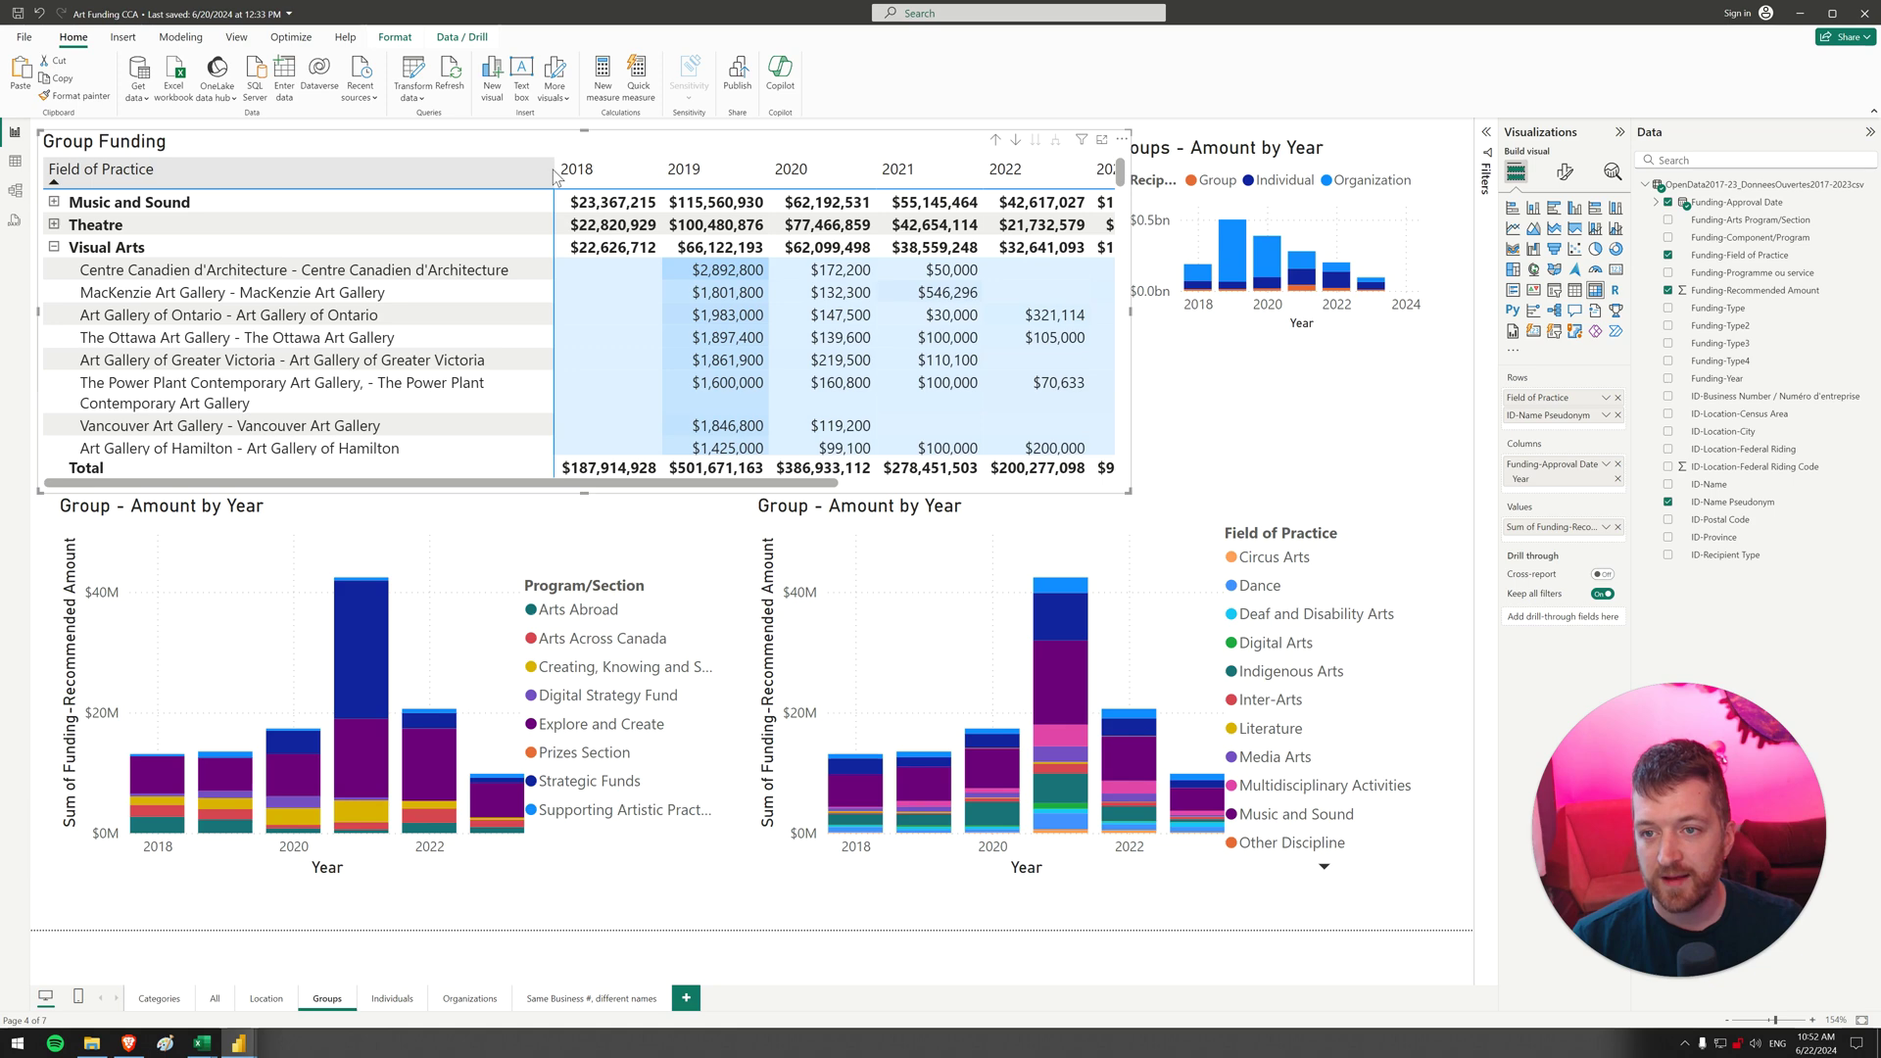
drag(519, 171, 359, 162)
click(1333, 418)
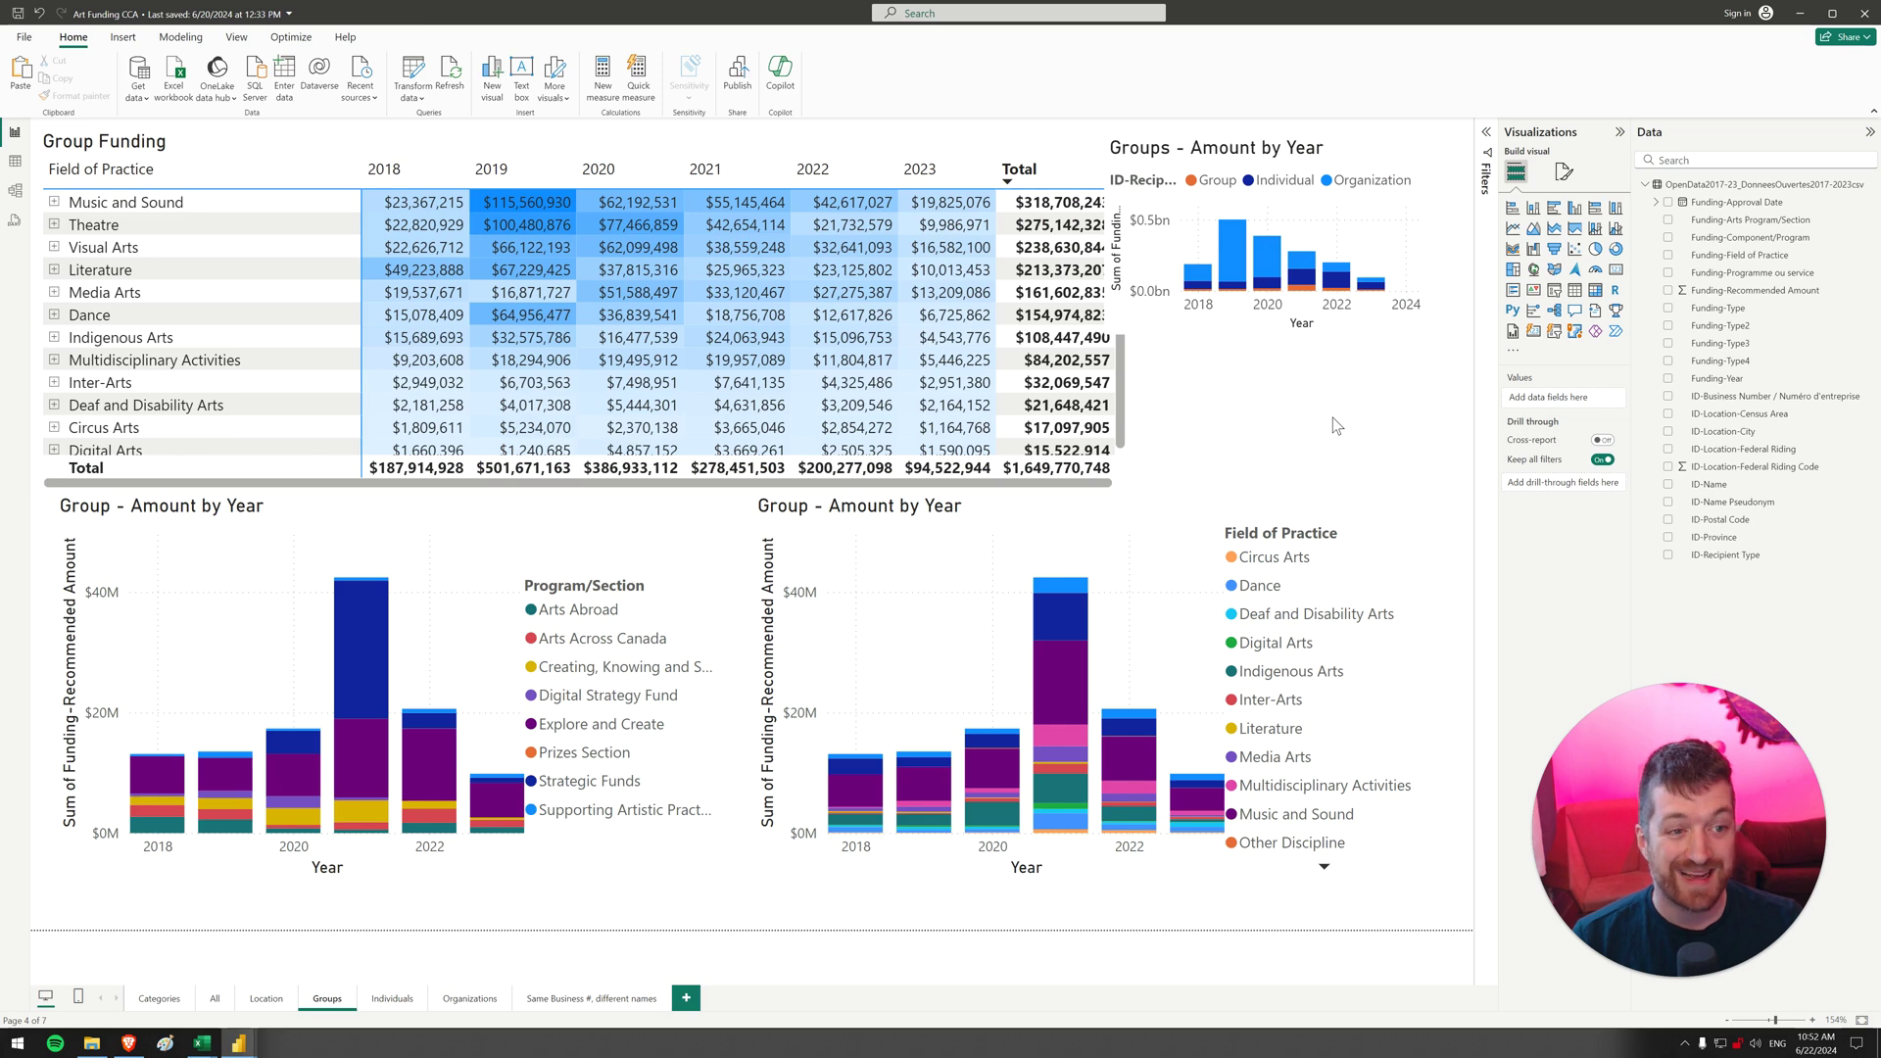
Add a slicer to the Groups page and fit it into the space beneath the Groups - Amount by Year chart
click(1555, 290)
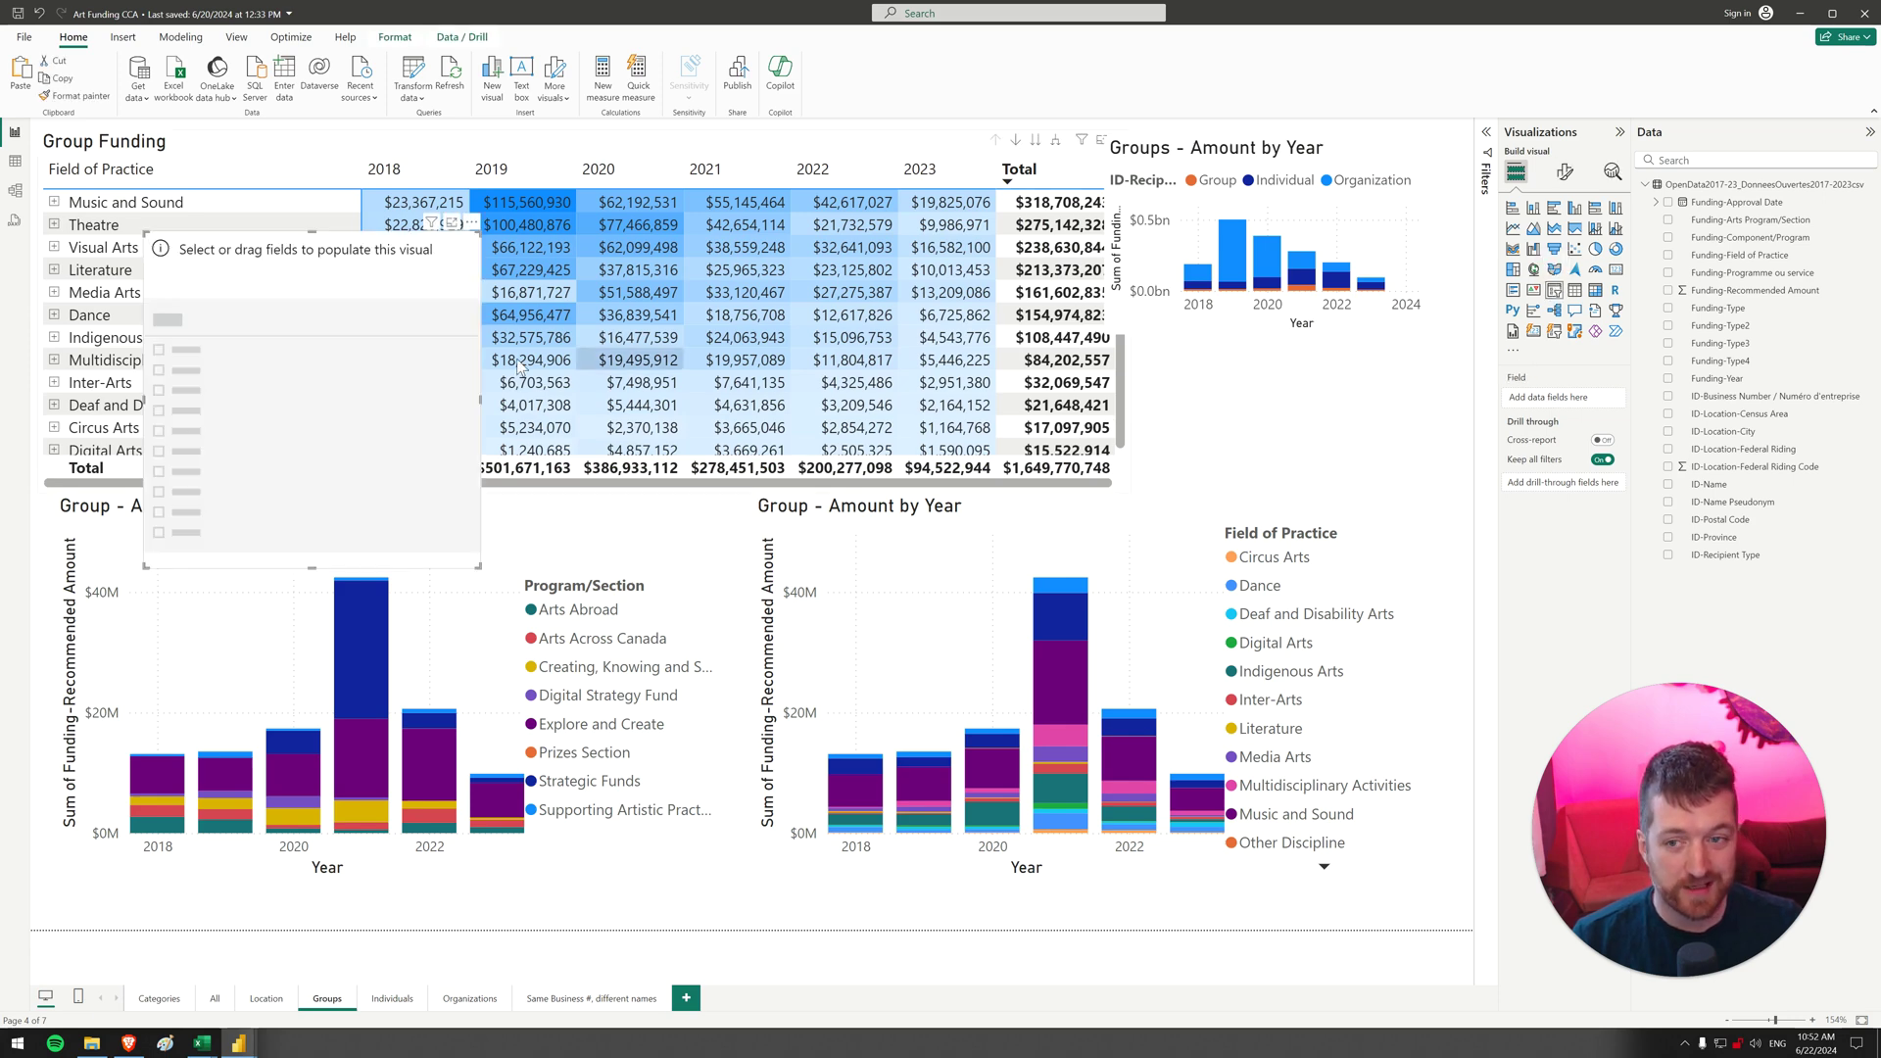
drag(436, 407, 1427, 510)
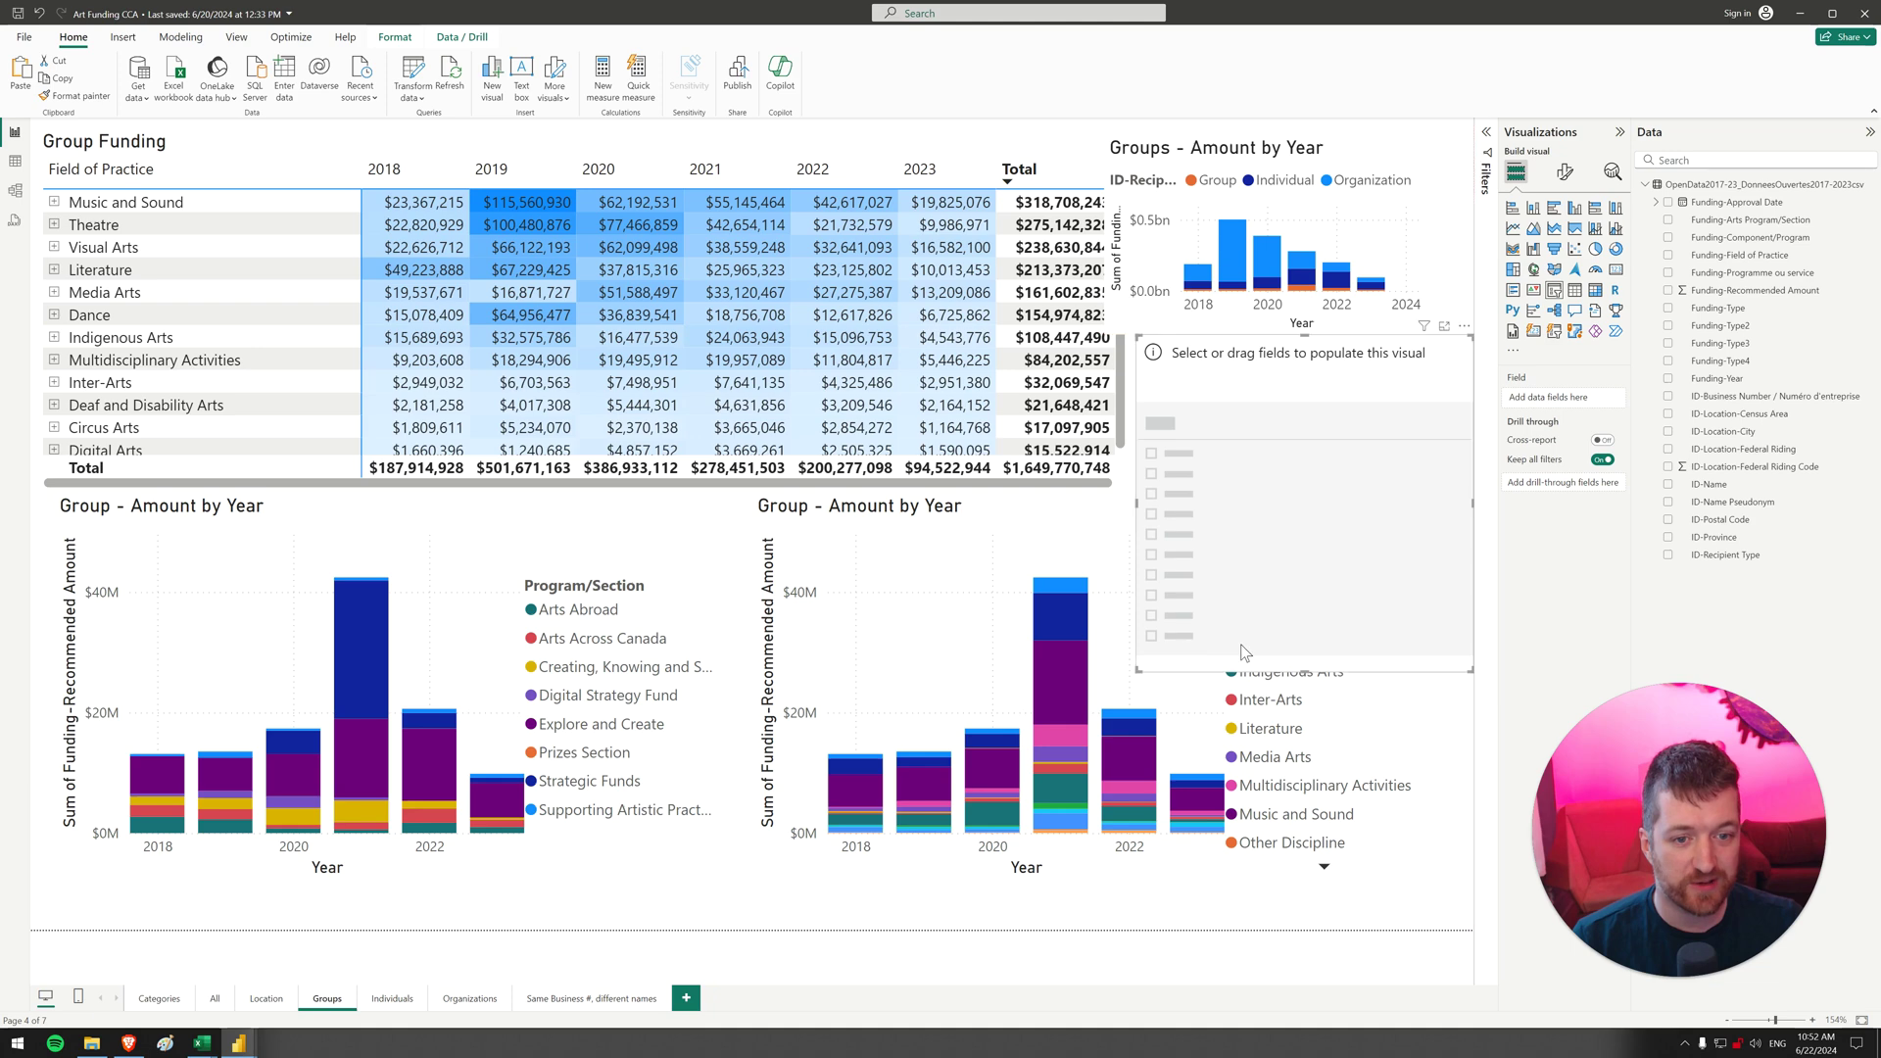
drag(1310, 675, 1313, 485)
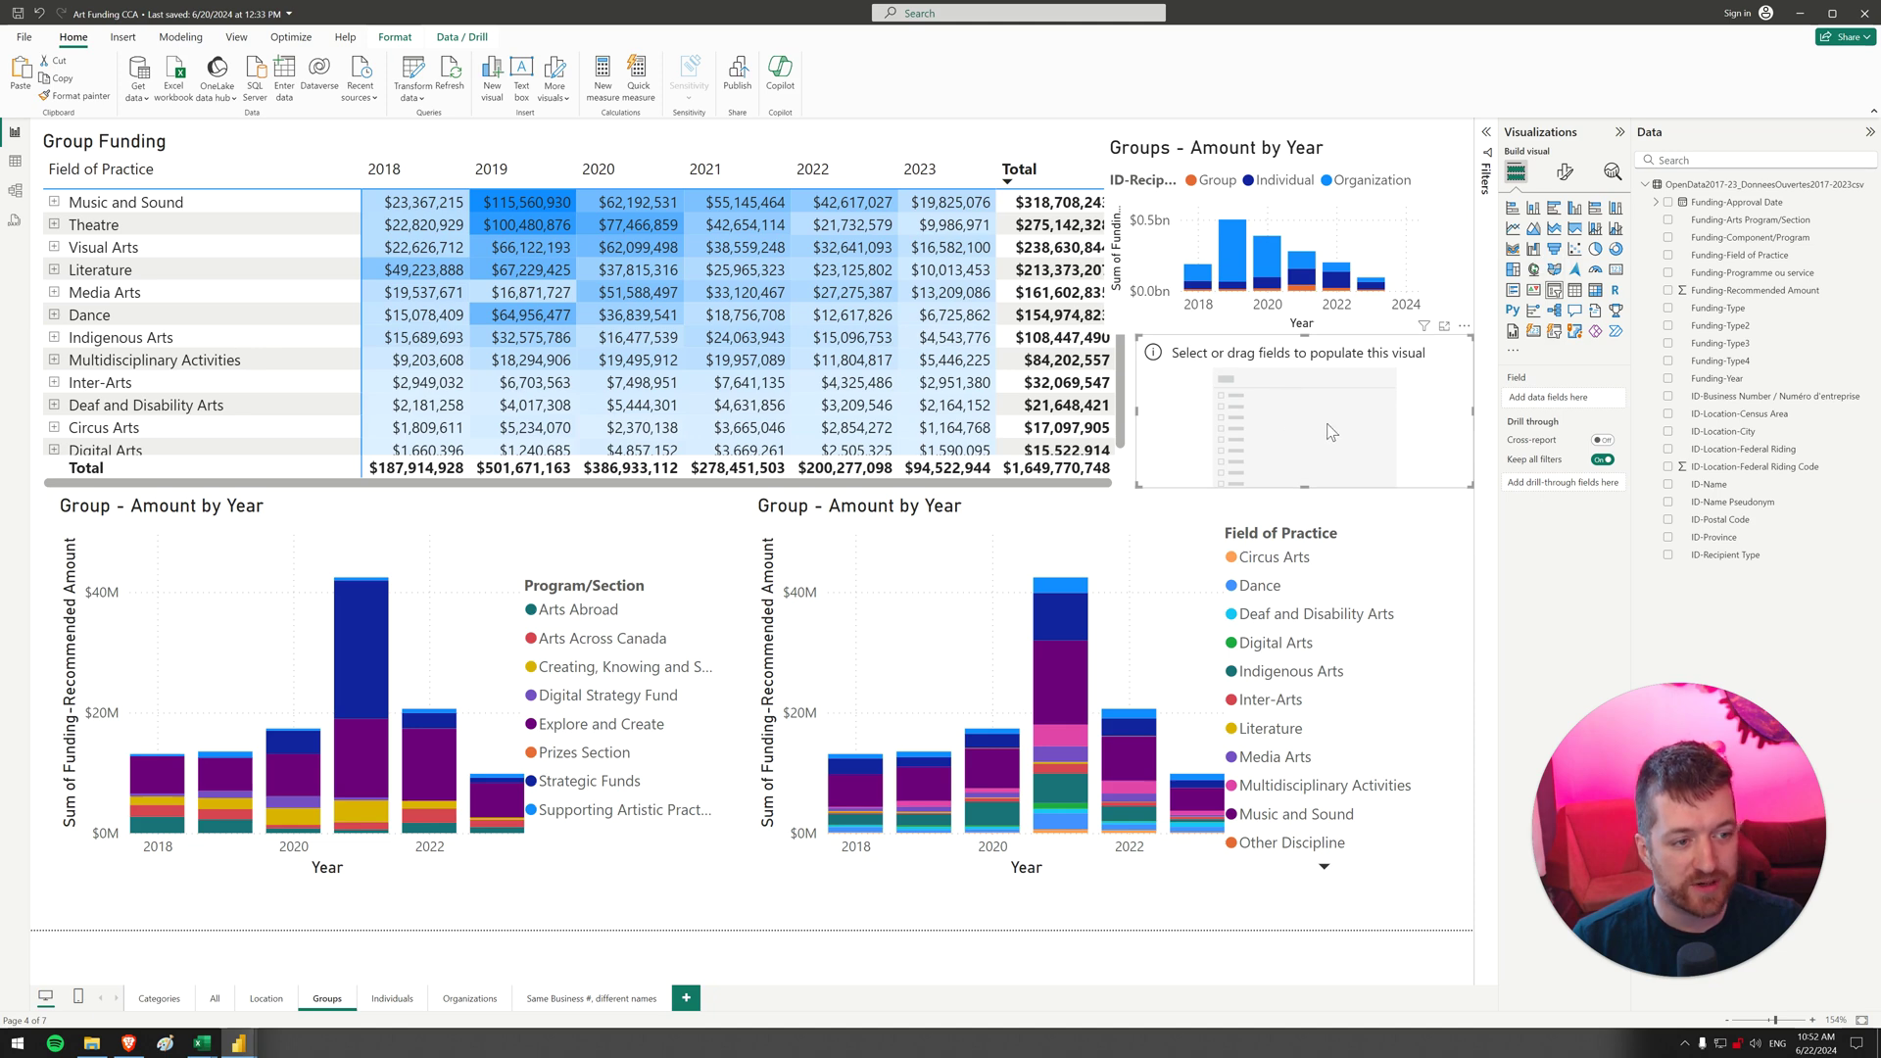
Assign ID-Name Pseudonym to the slicer, enable its search, and search for "elek"
drag(1741, 503, 1580, 396)
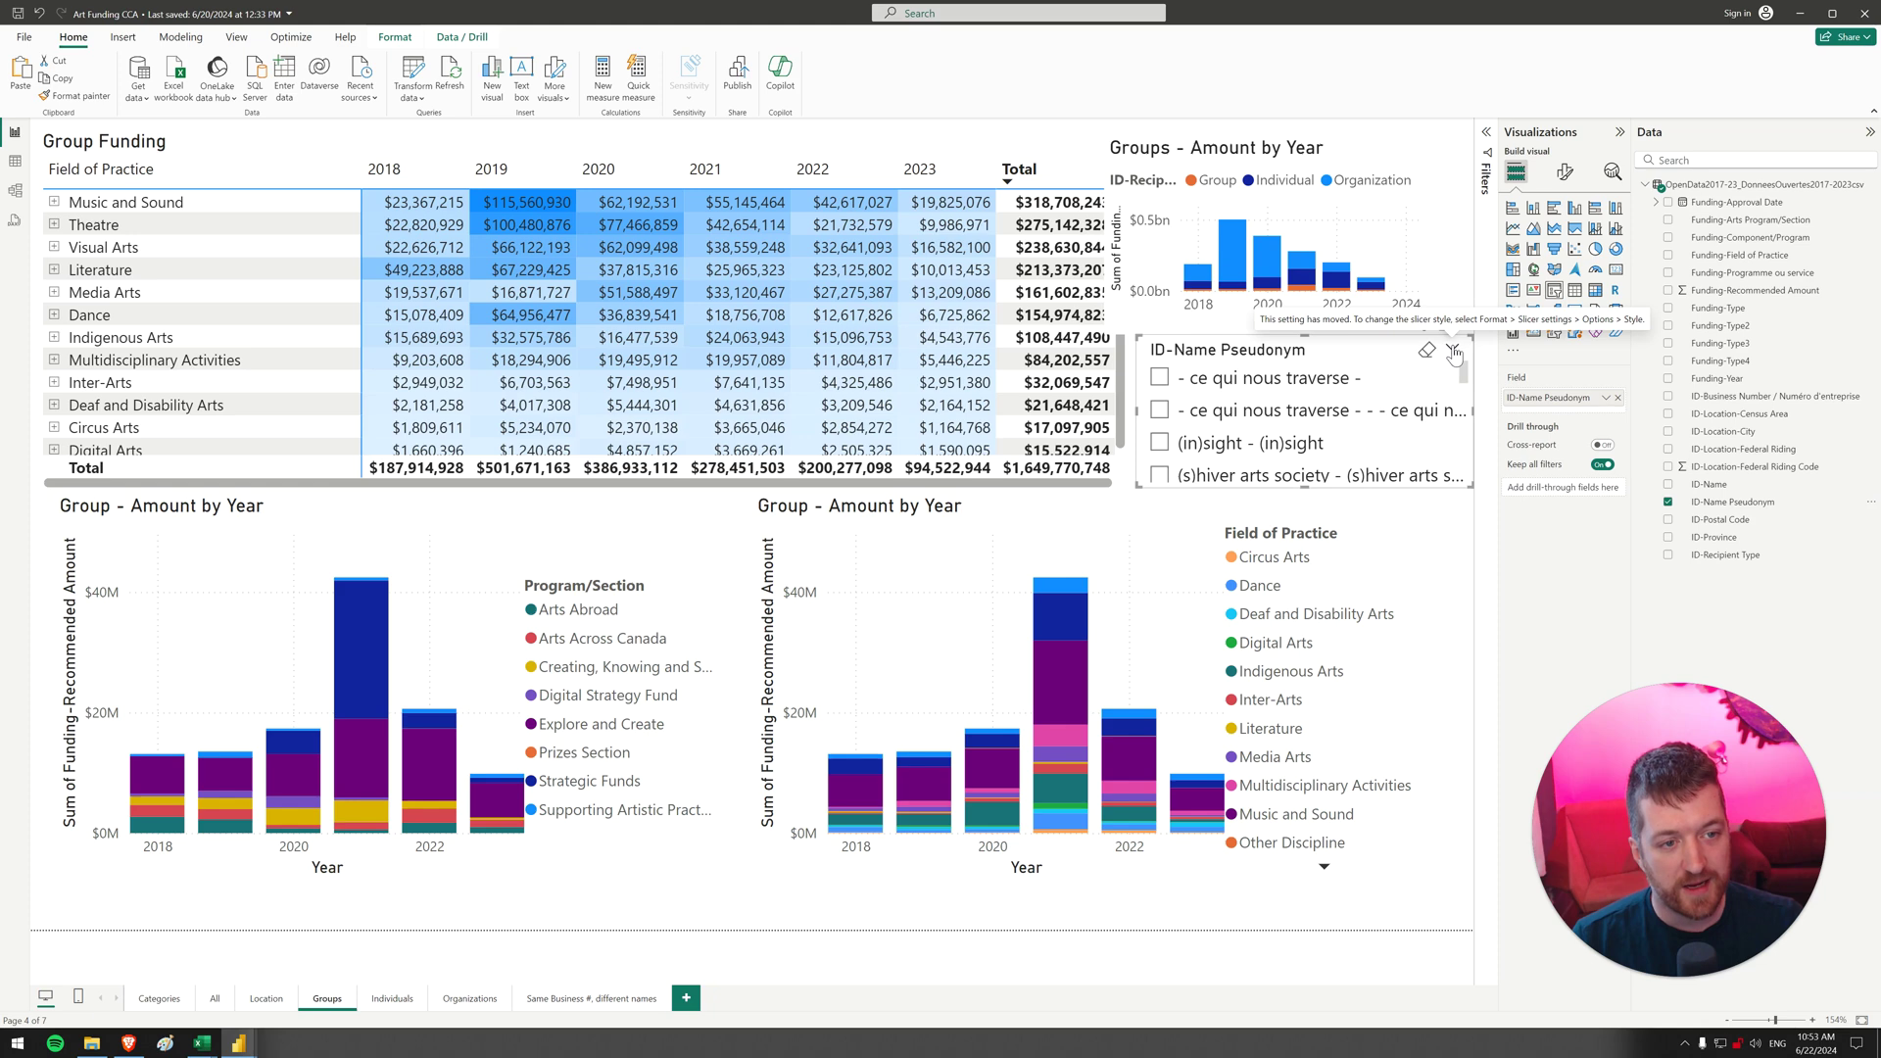
click(1464, 326)
click(1501, 343)
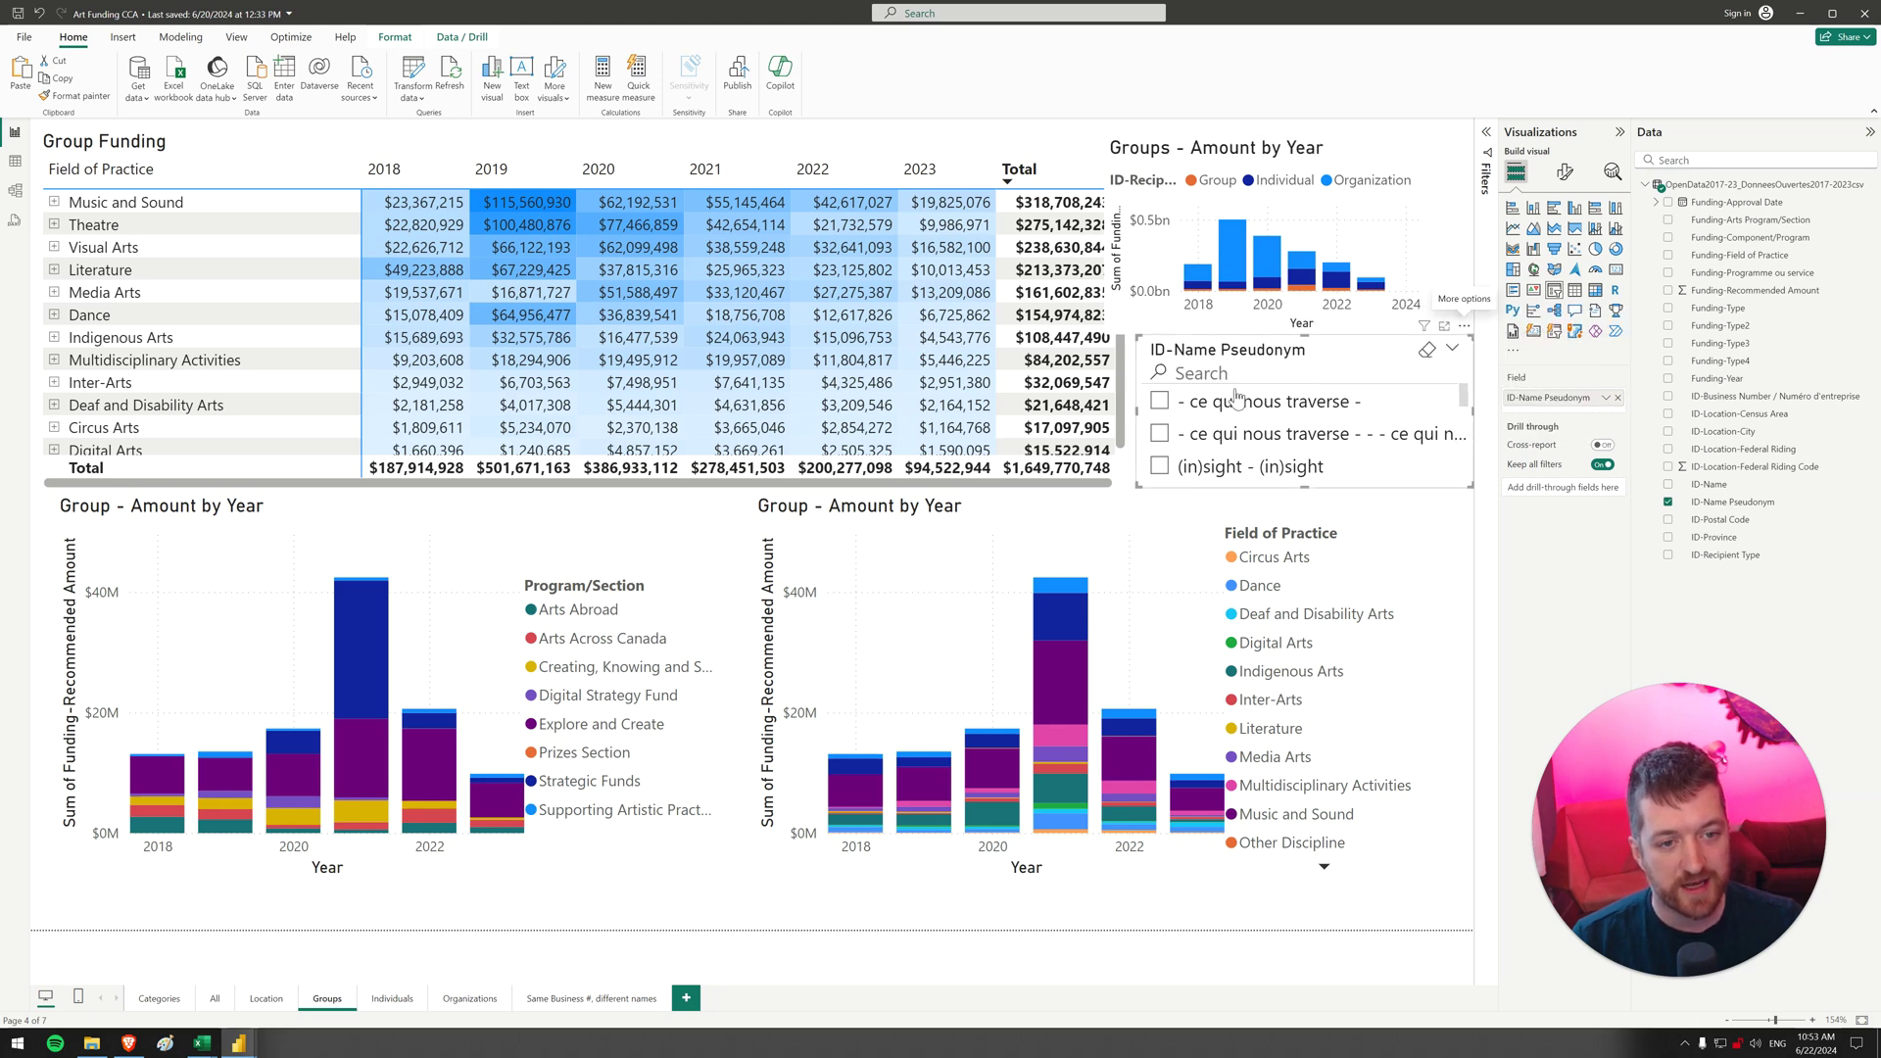
click(1251, 378)
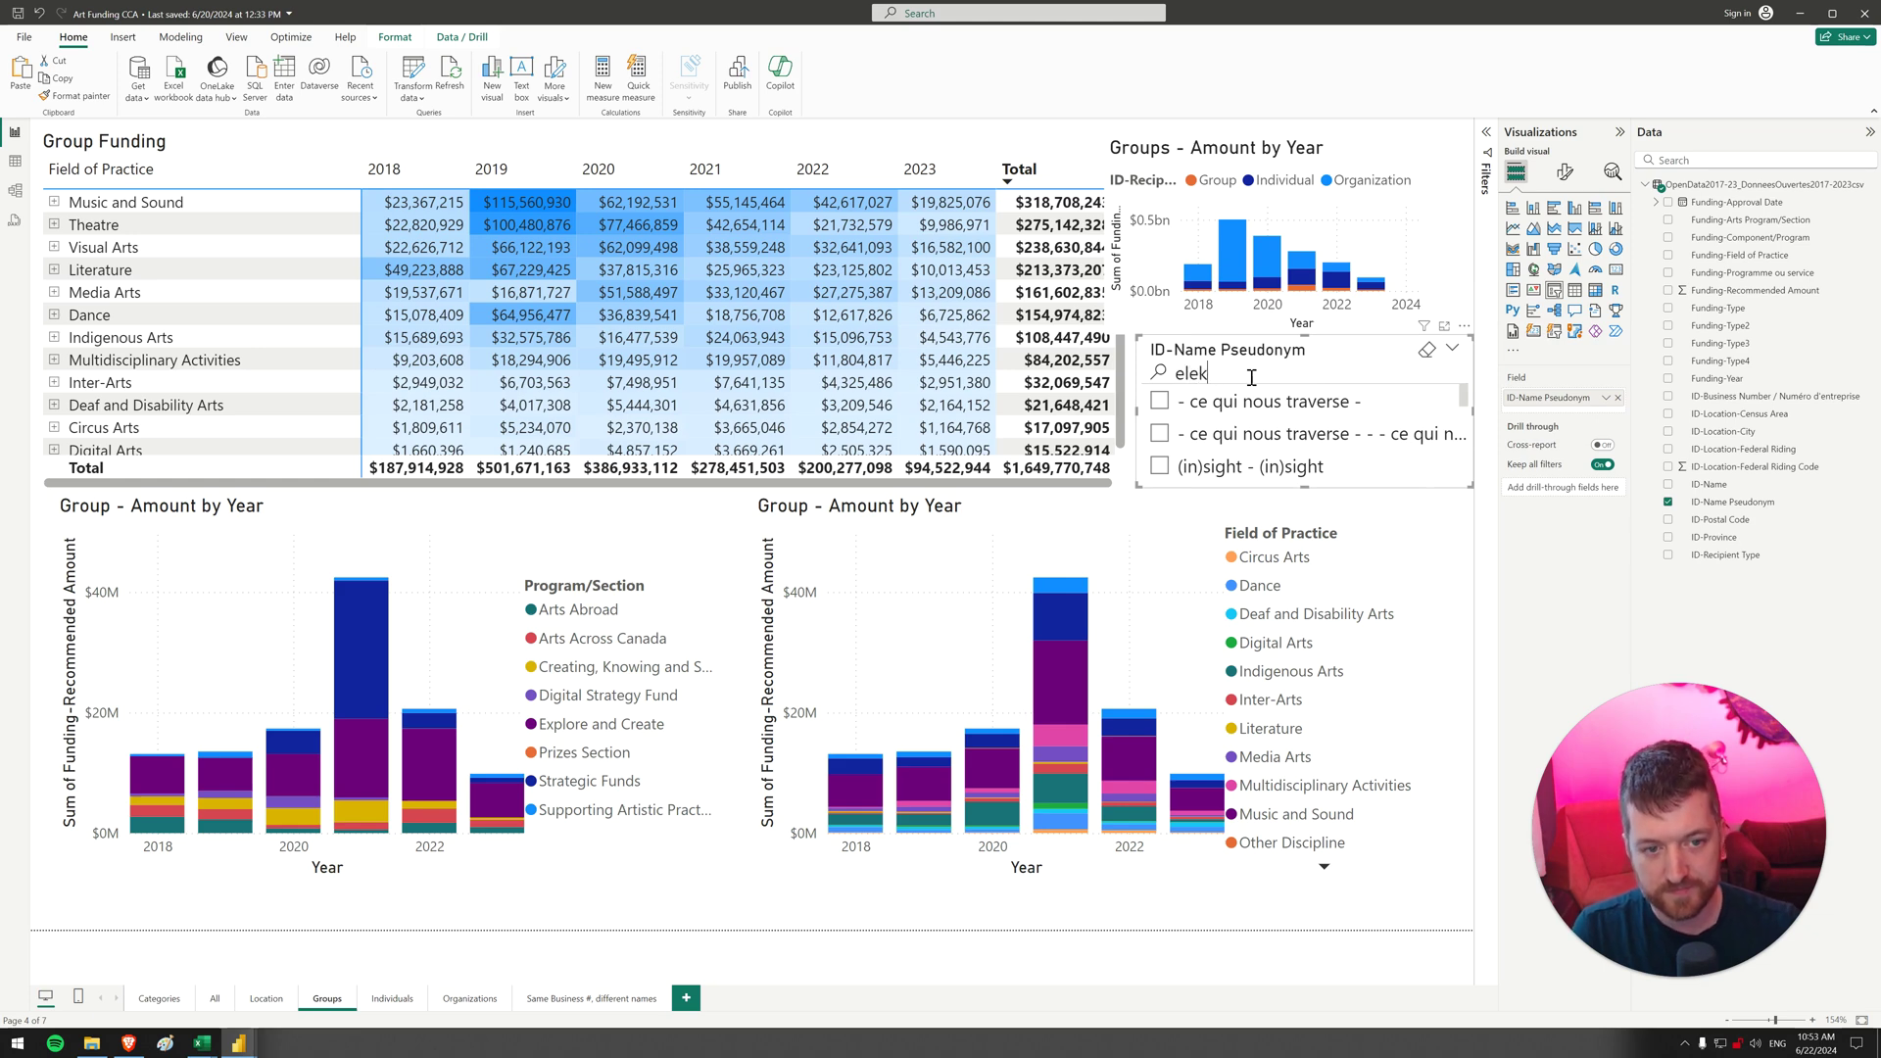
click(1229, 402)
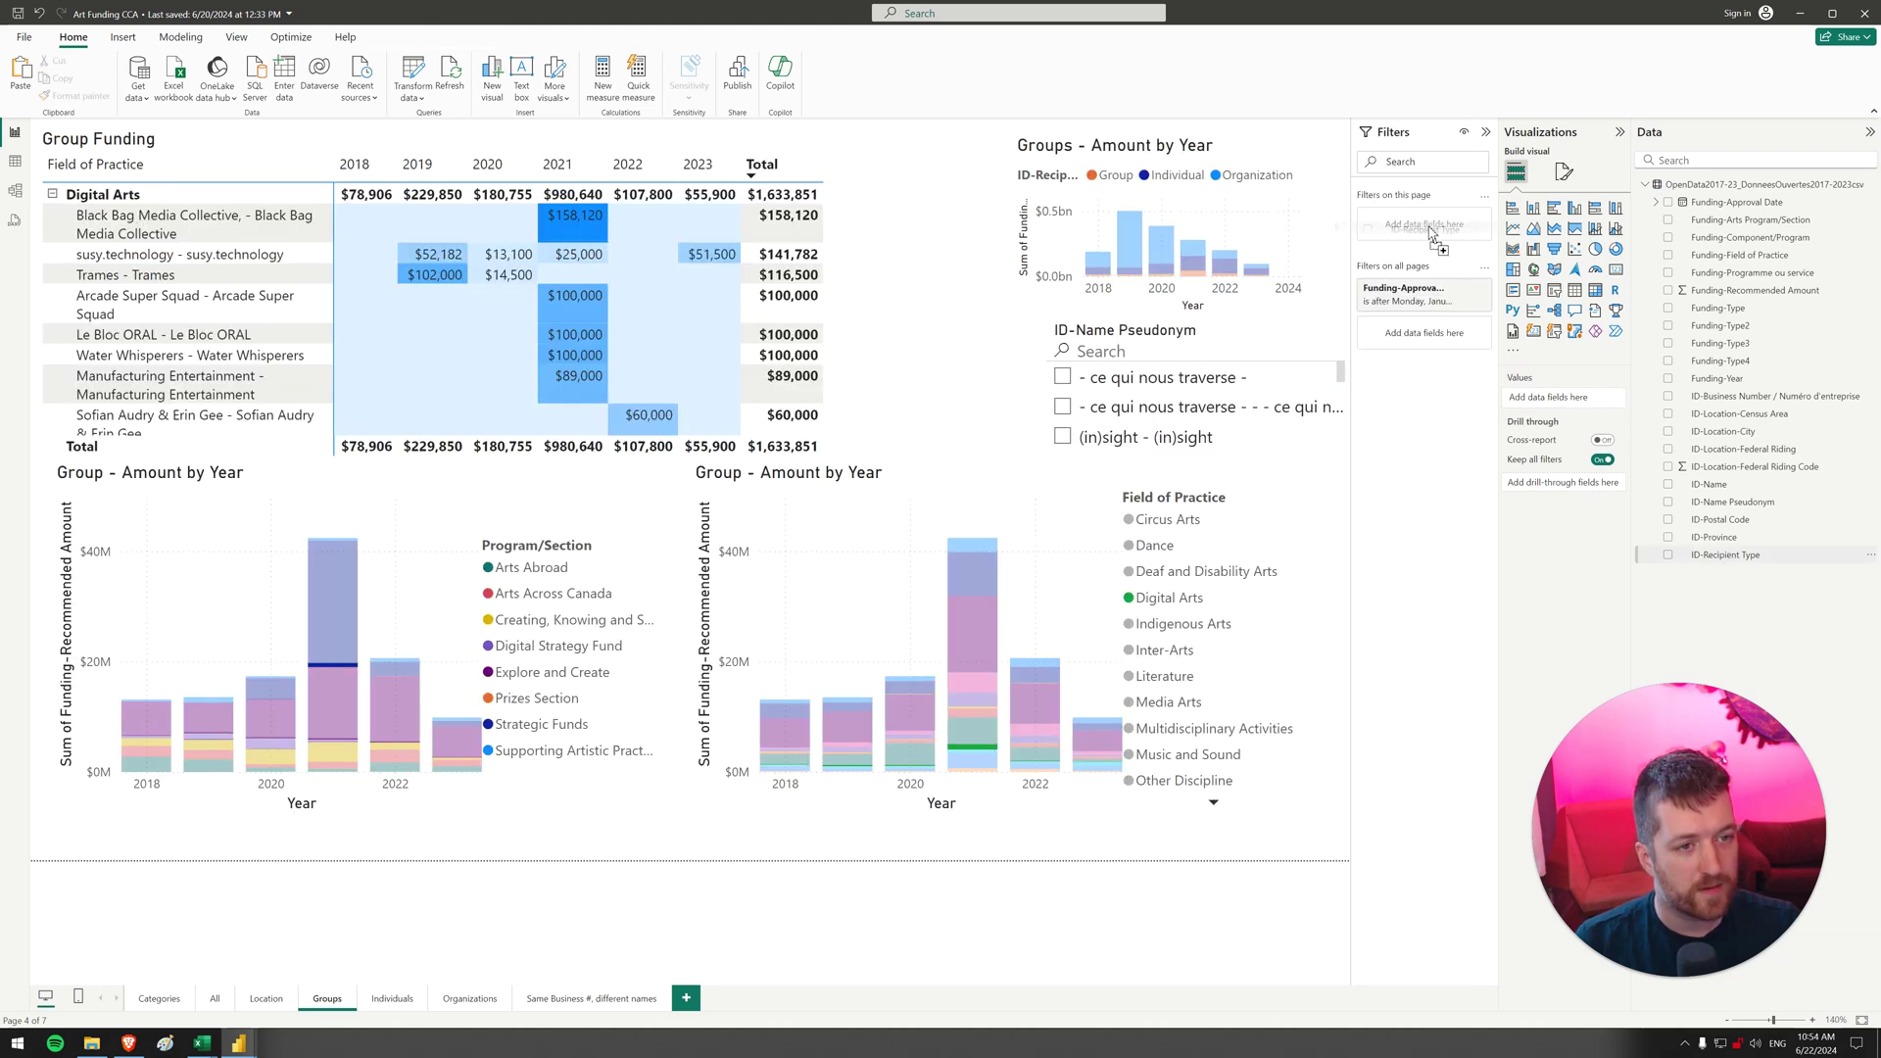
Filter the whole Groups page by ID-Recipient Type, keeping only Group, and check the Digital Arts recipients in the matrix
click(1425, 235)
click(1397, 330)
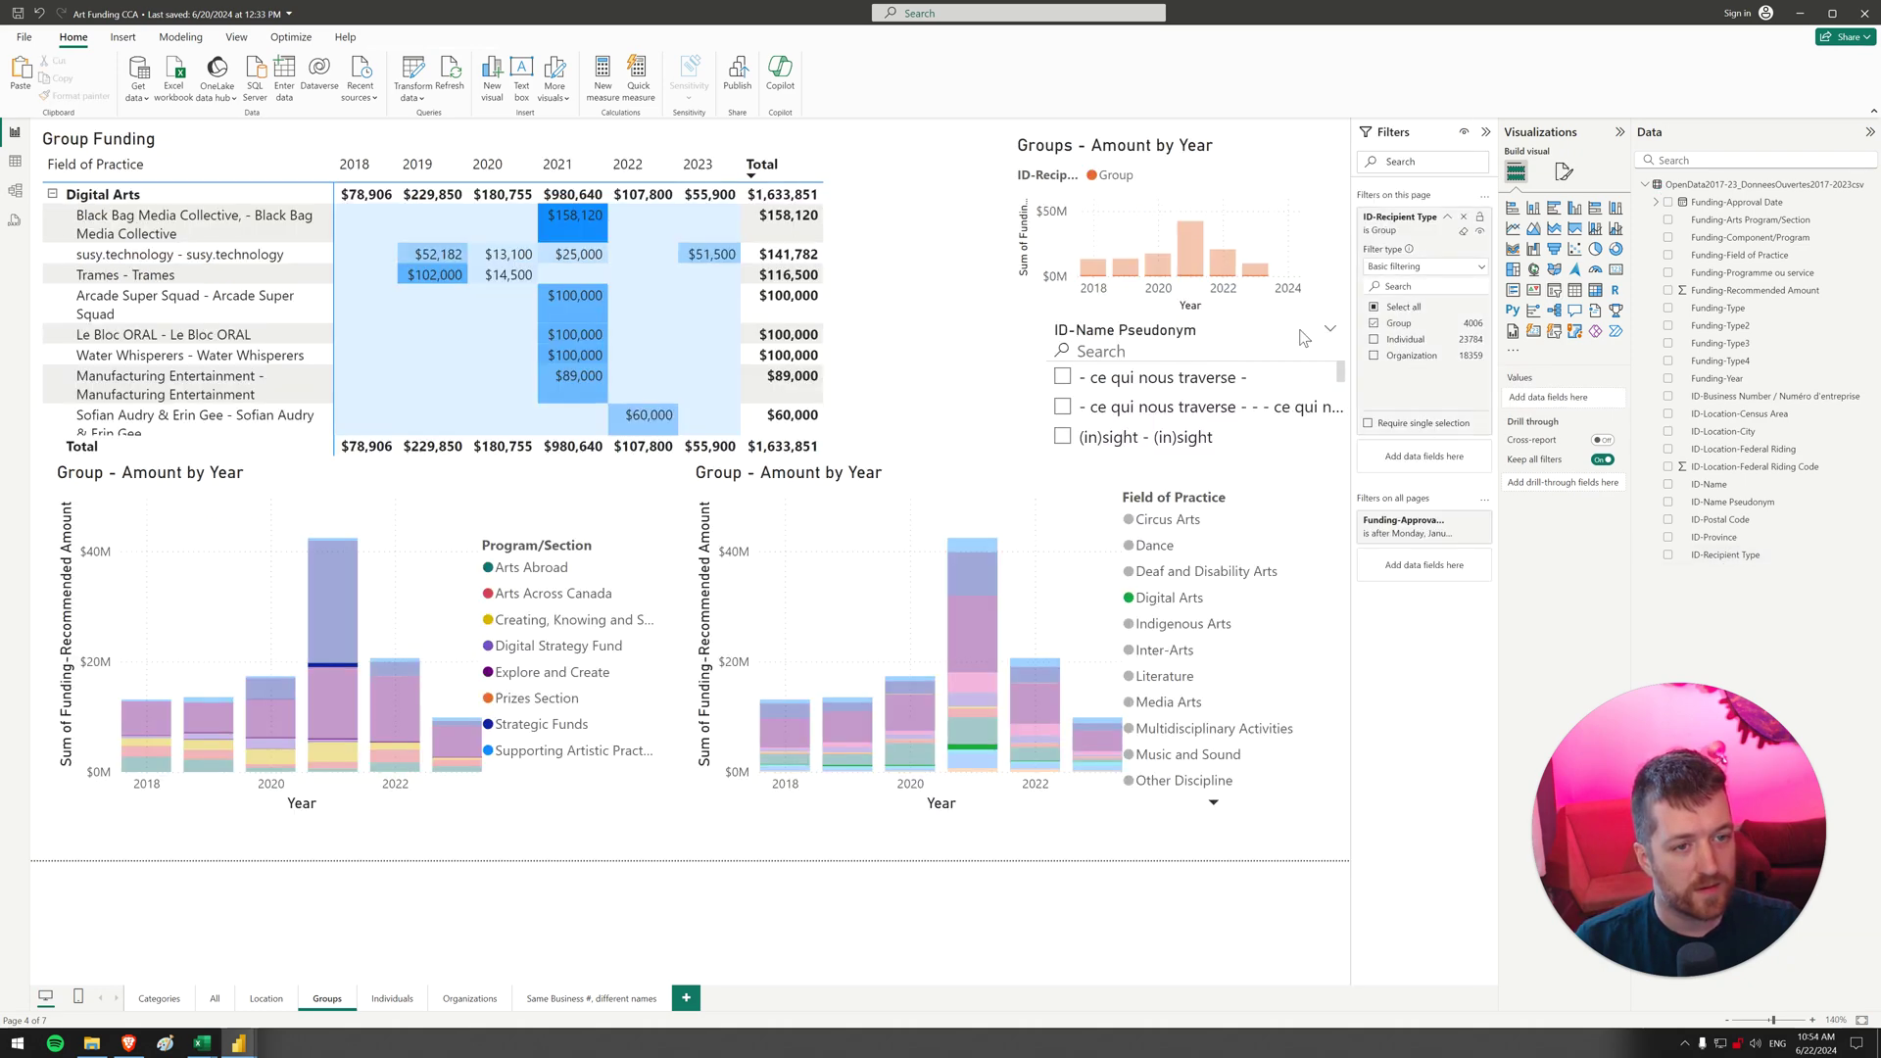
scroll(1026, 355, down, 3)
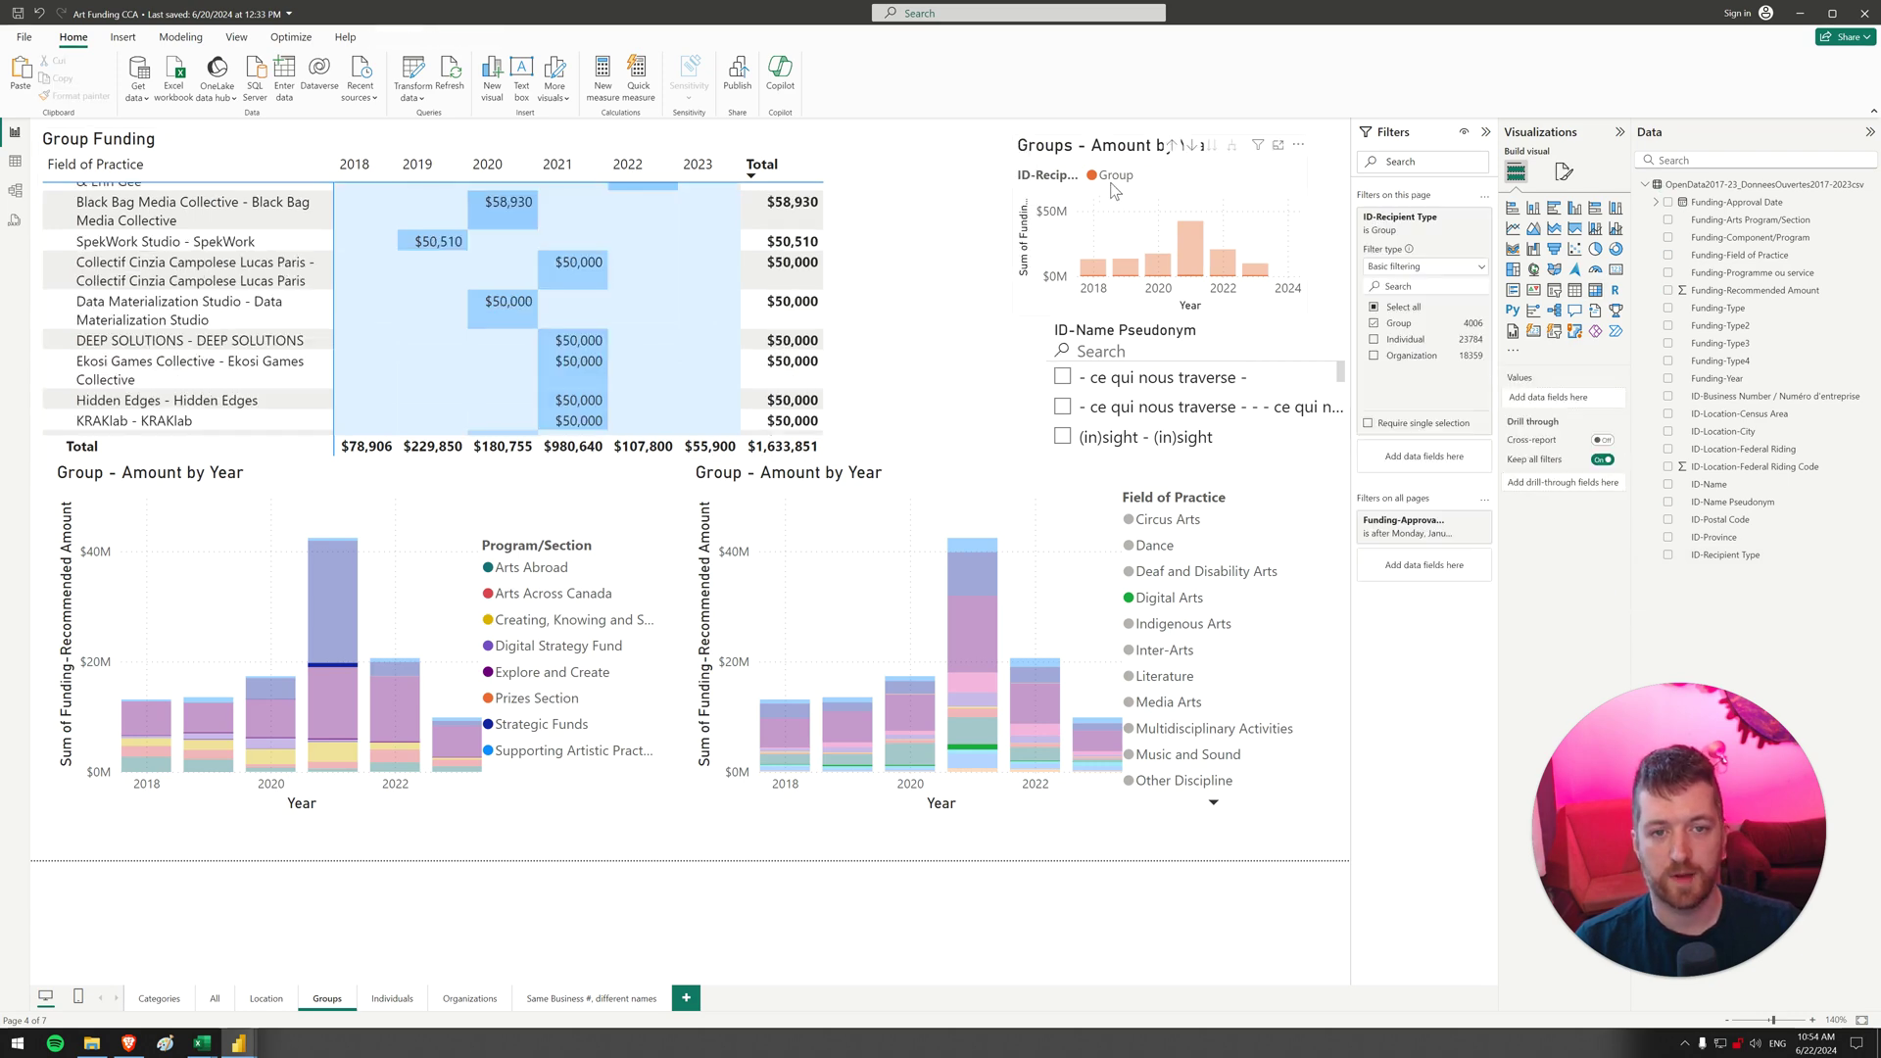
Select the "- ce qui nous traverse -" and Ancolie groups in turn in the slicer to view their funding, clearing each one
click(1128, 380)
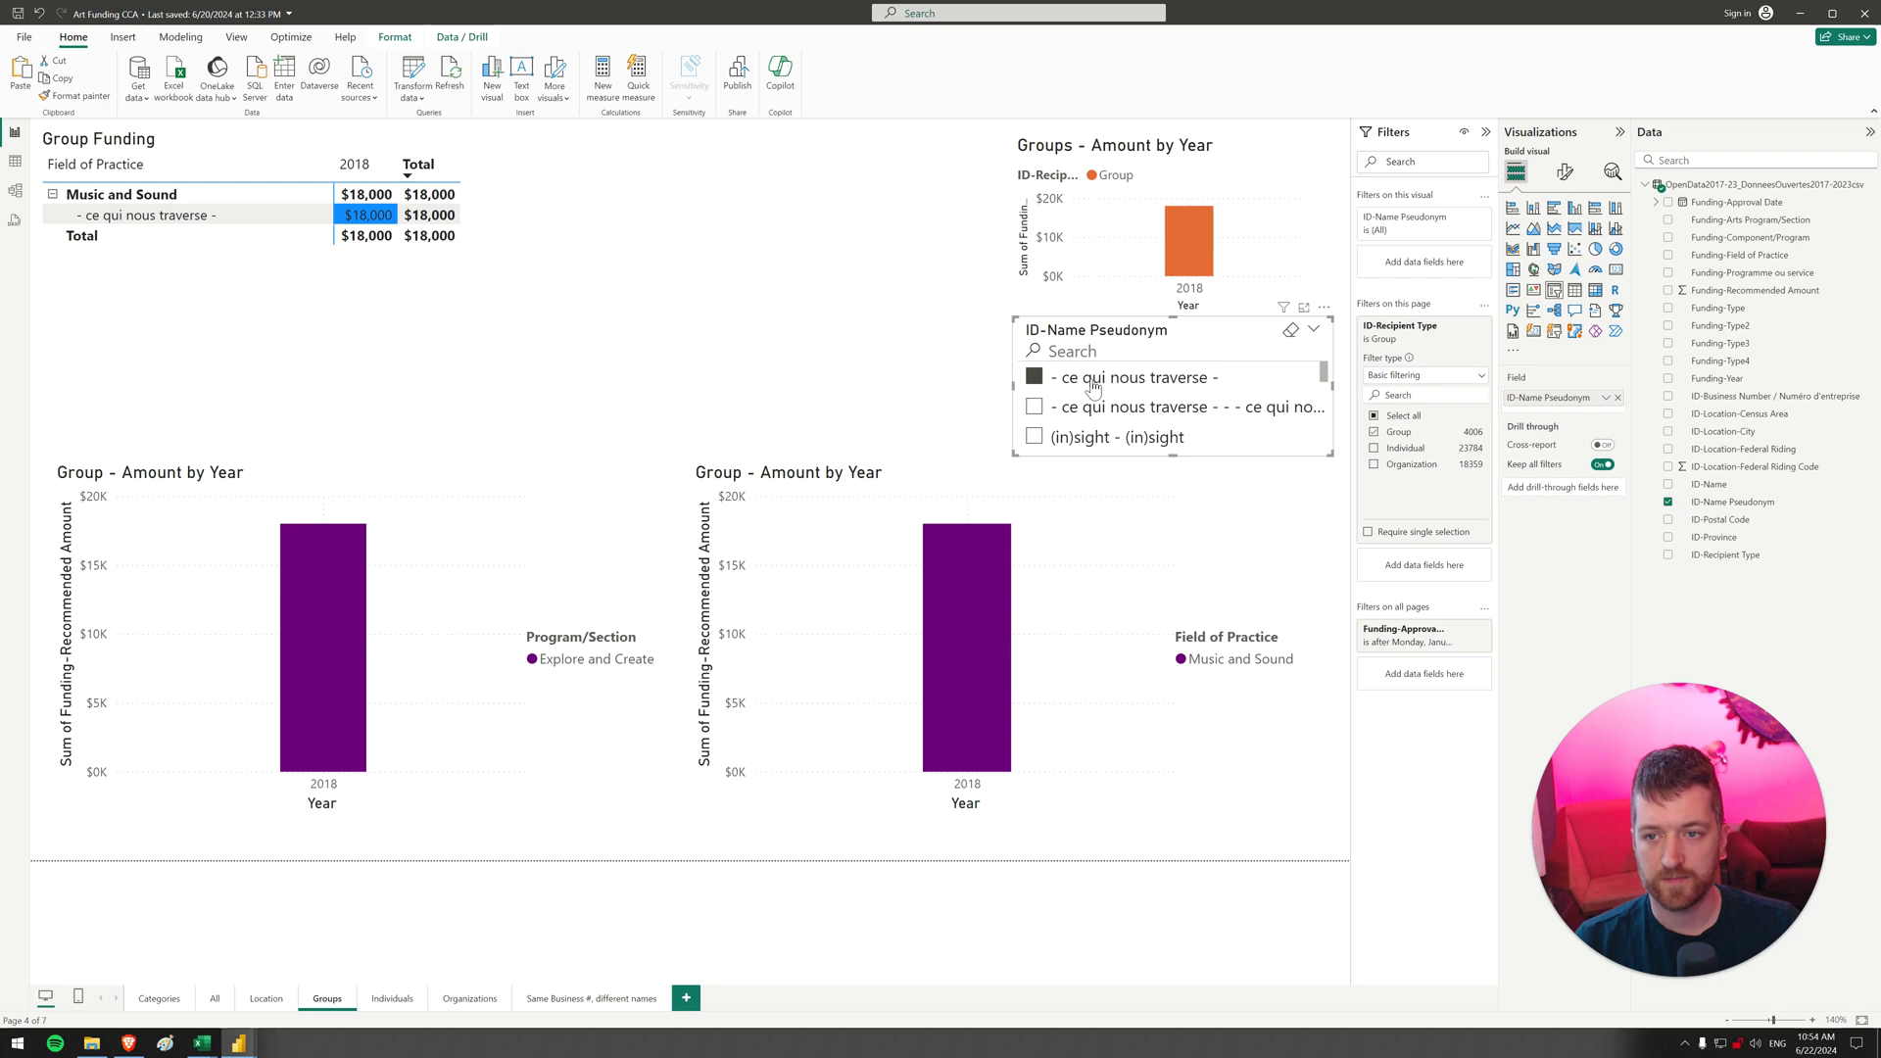
click(1129, 387)
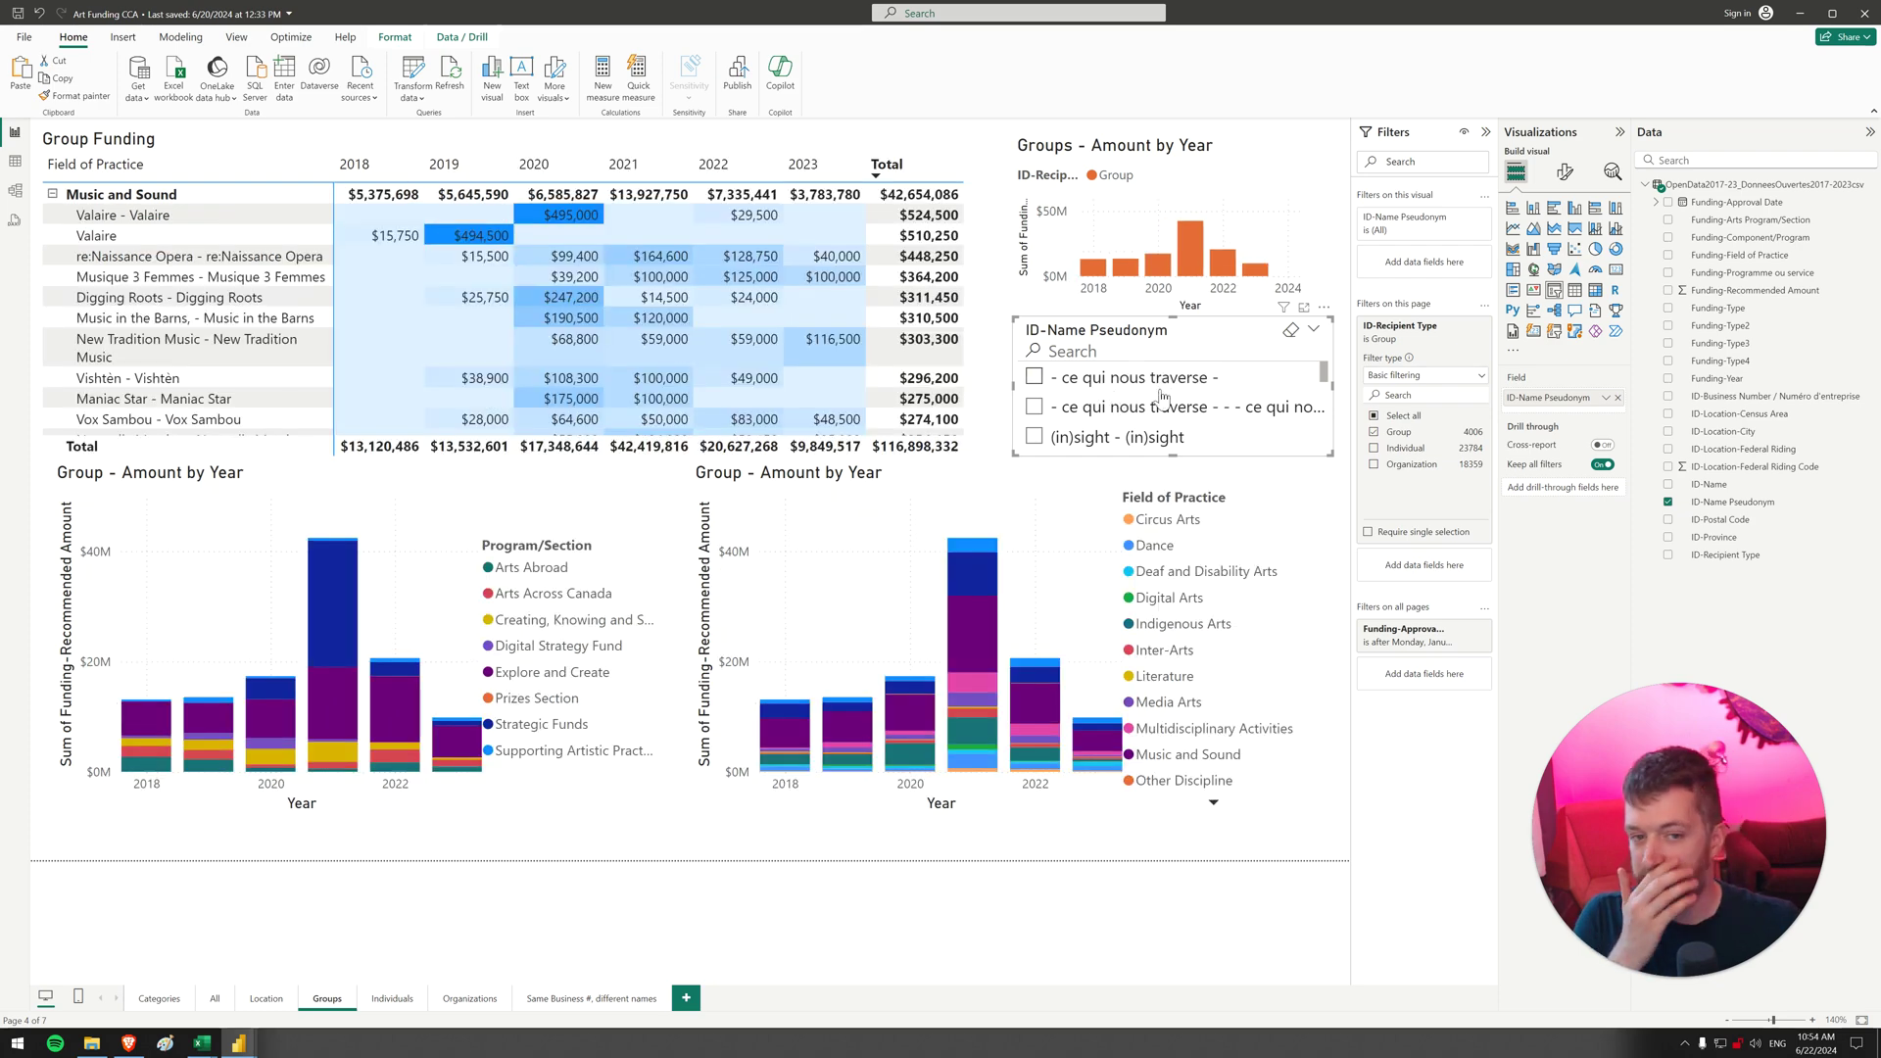
scroll(1165, 397, down, 8)
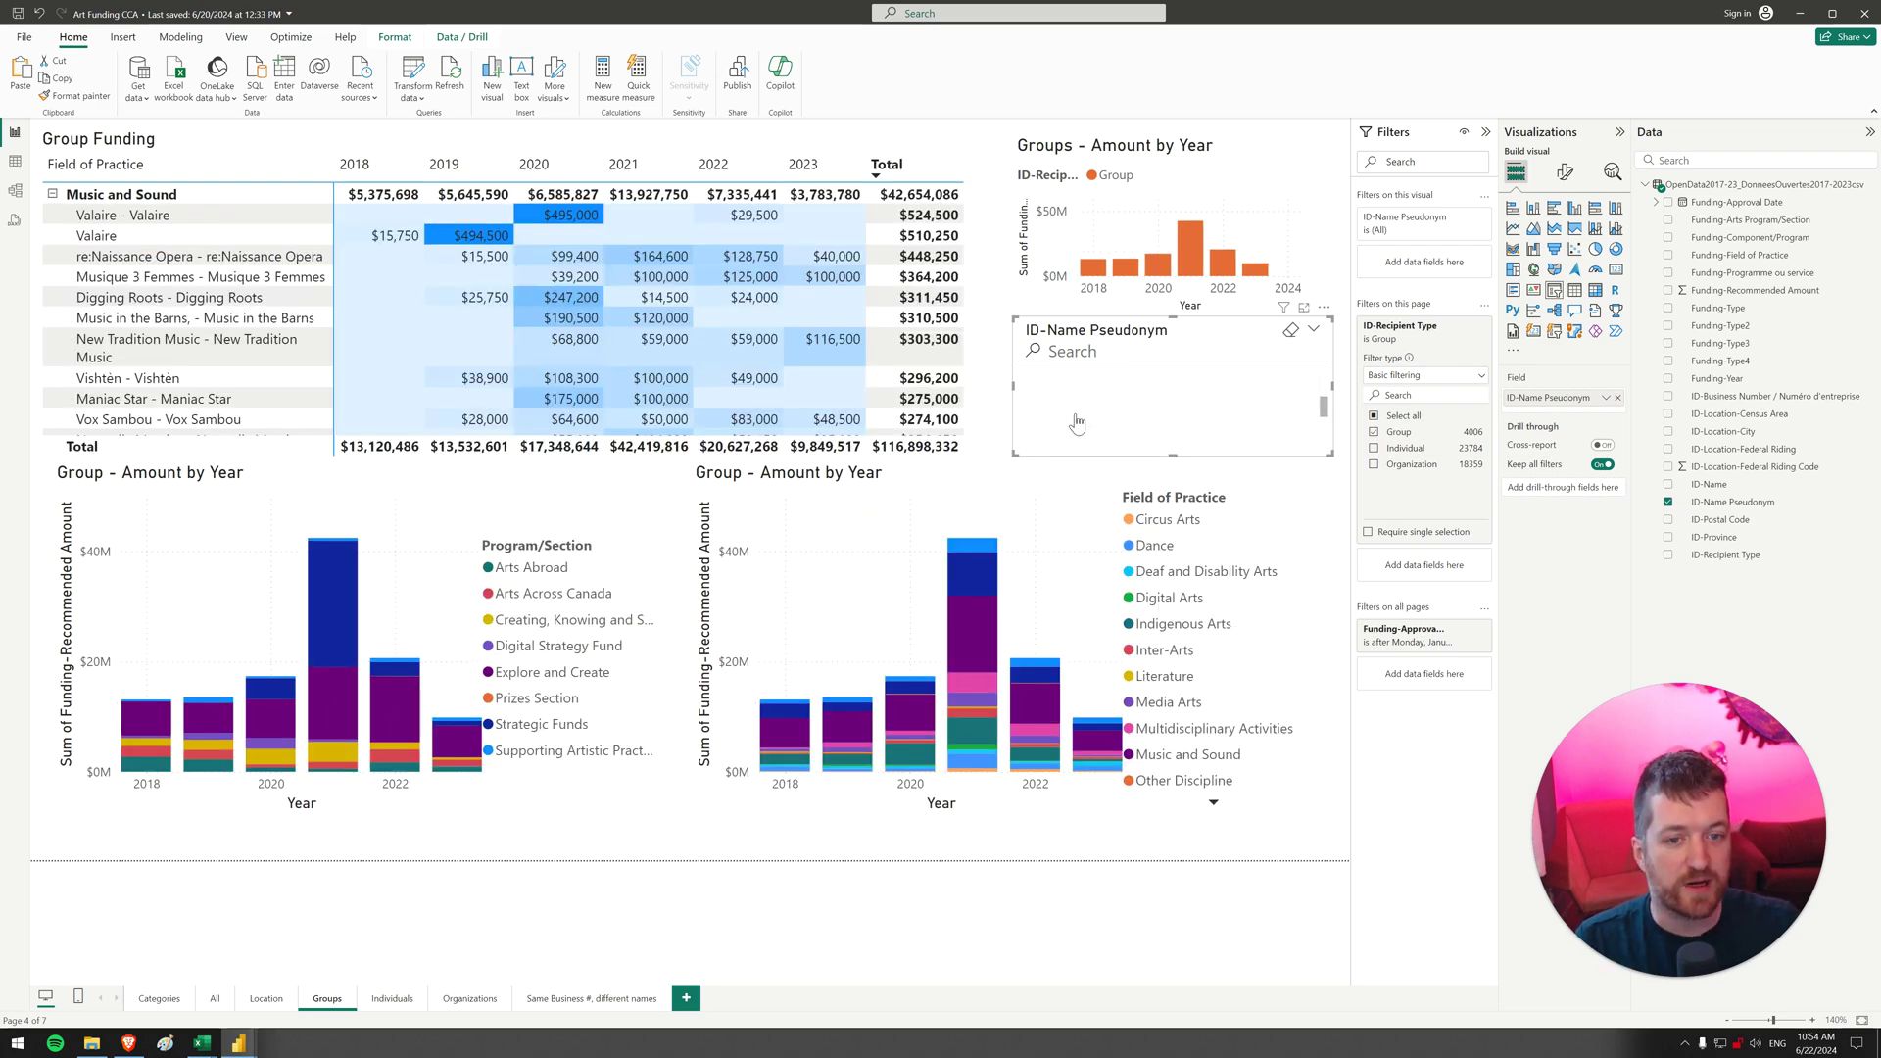
click(1079, 422)
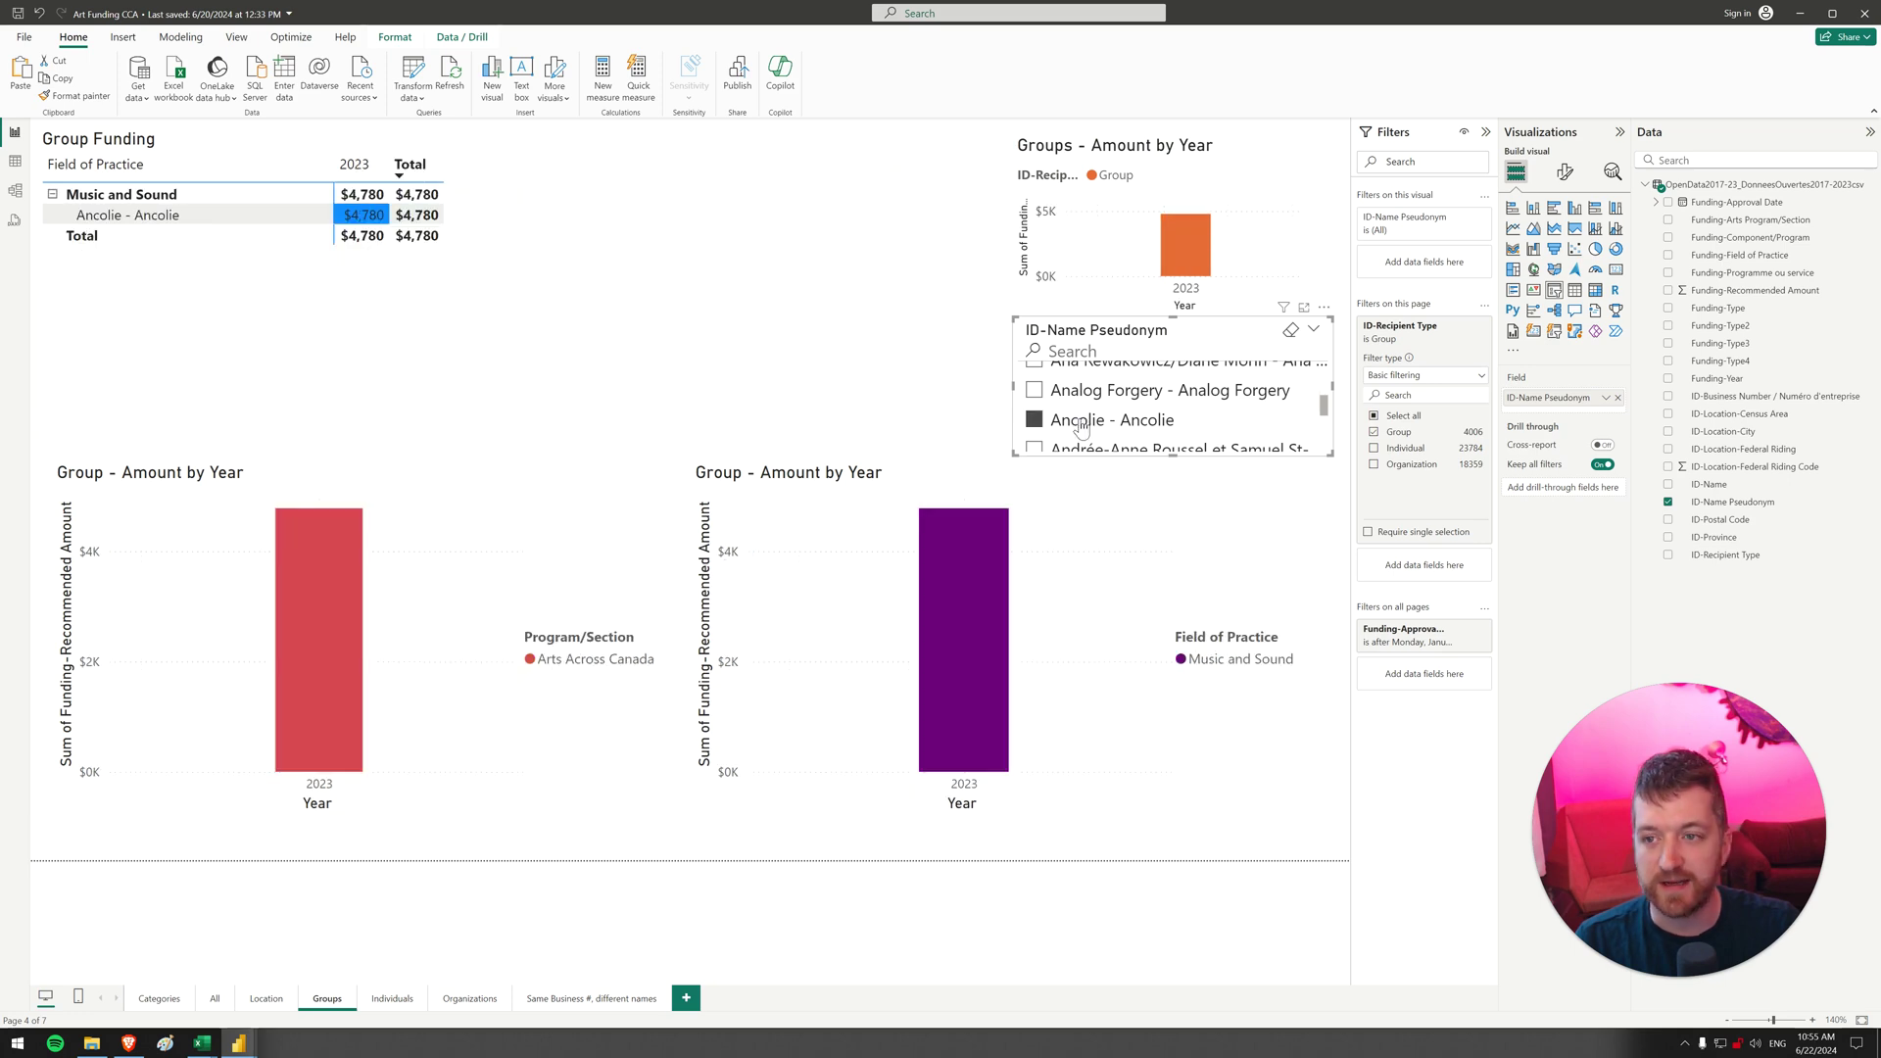
click(1079, 422)
View the funding of further groups through the slicer, including Atii! Indigenous Artists Collective, and clear each selection
scroll(1083, 428, down, 3)
click(1085, 428)
click(1085, 428)
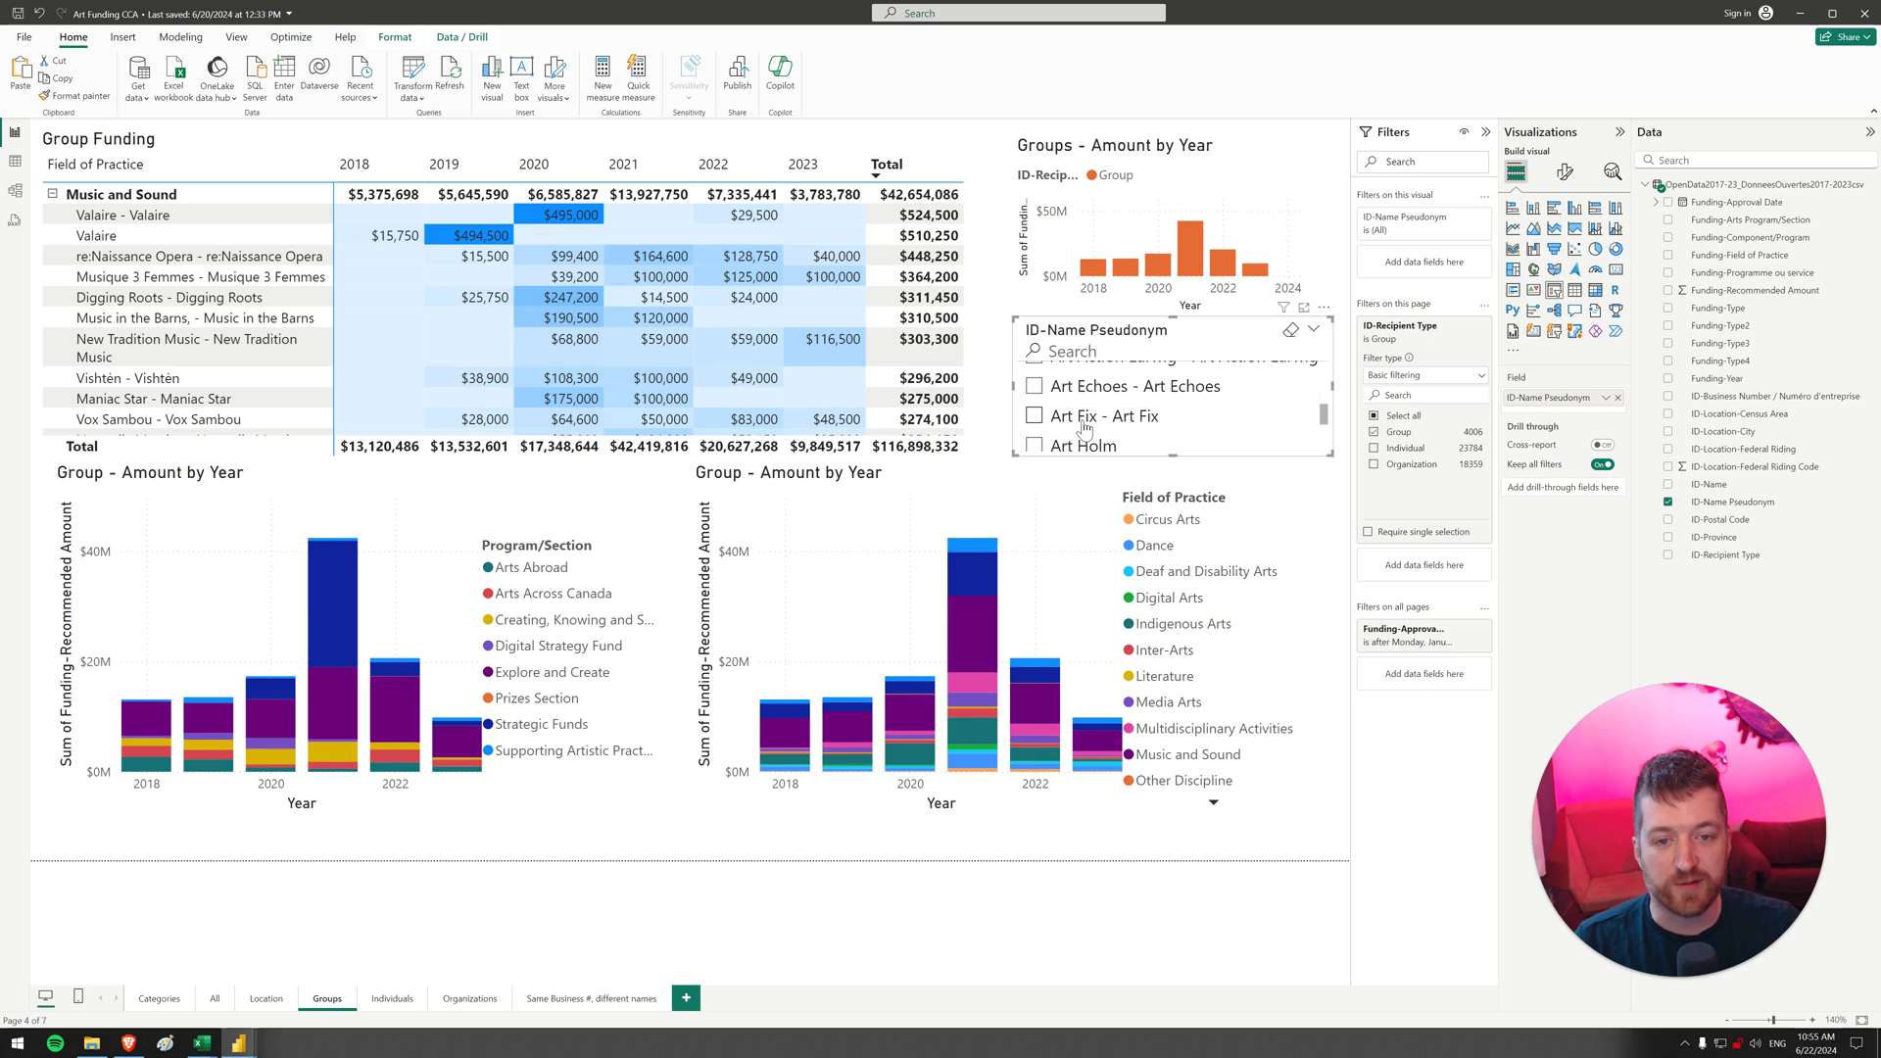
scroll(1085, 428, down, 2)
click(1085, 429)
click(1102, 416)
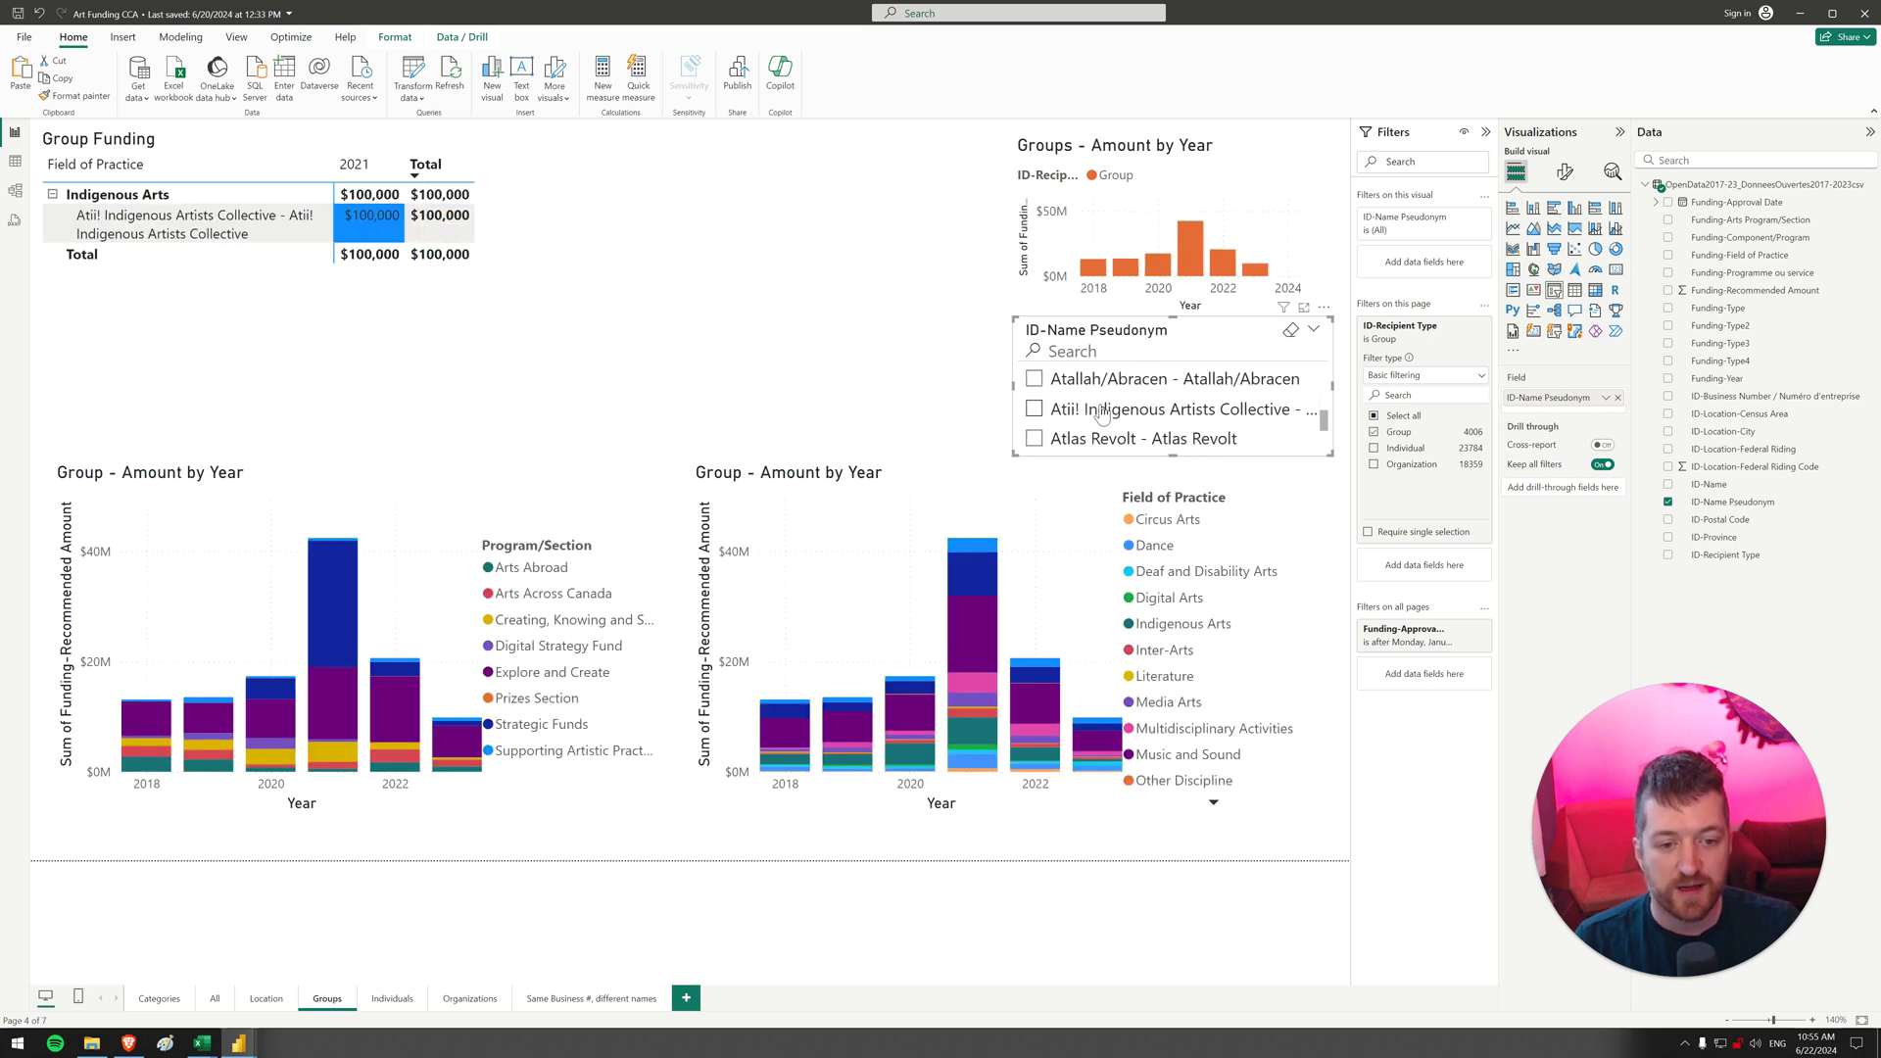
Switch to the Individuals page and highlight Digital Arts in its field-of-practice chart
click(394, 1000)
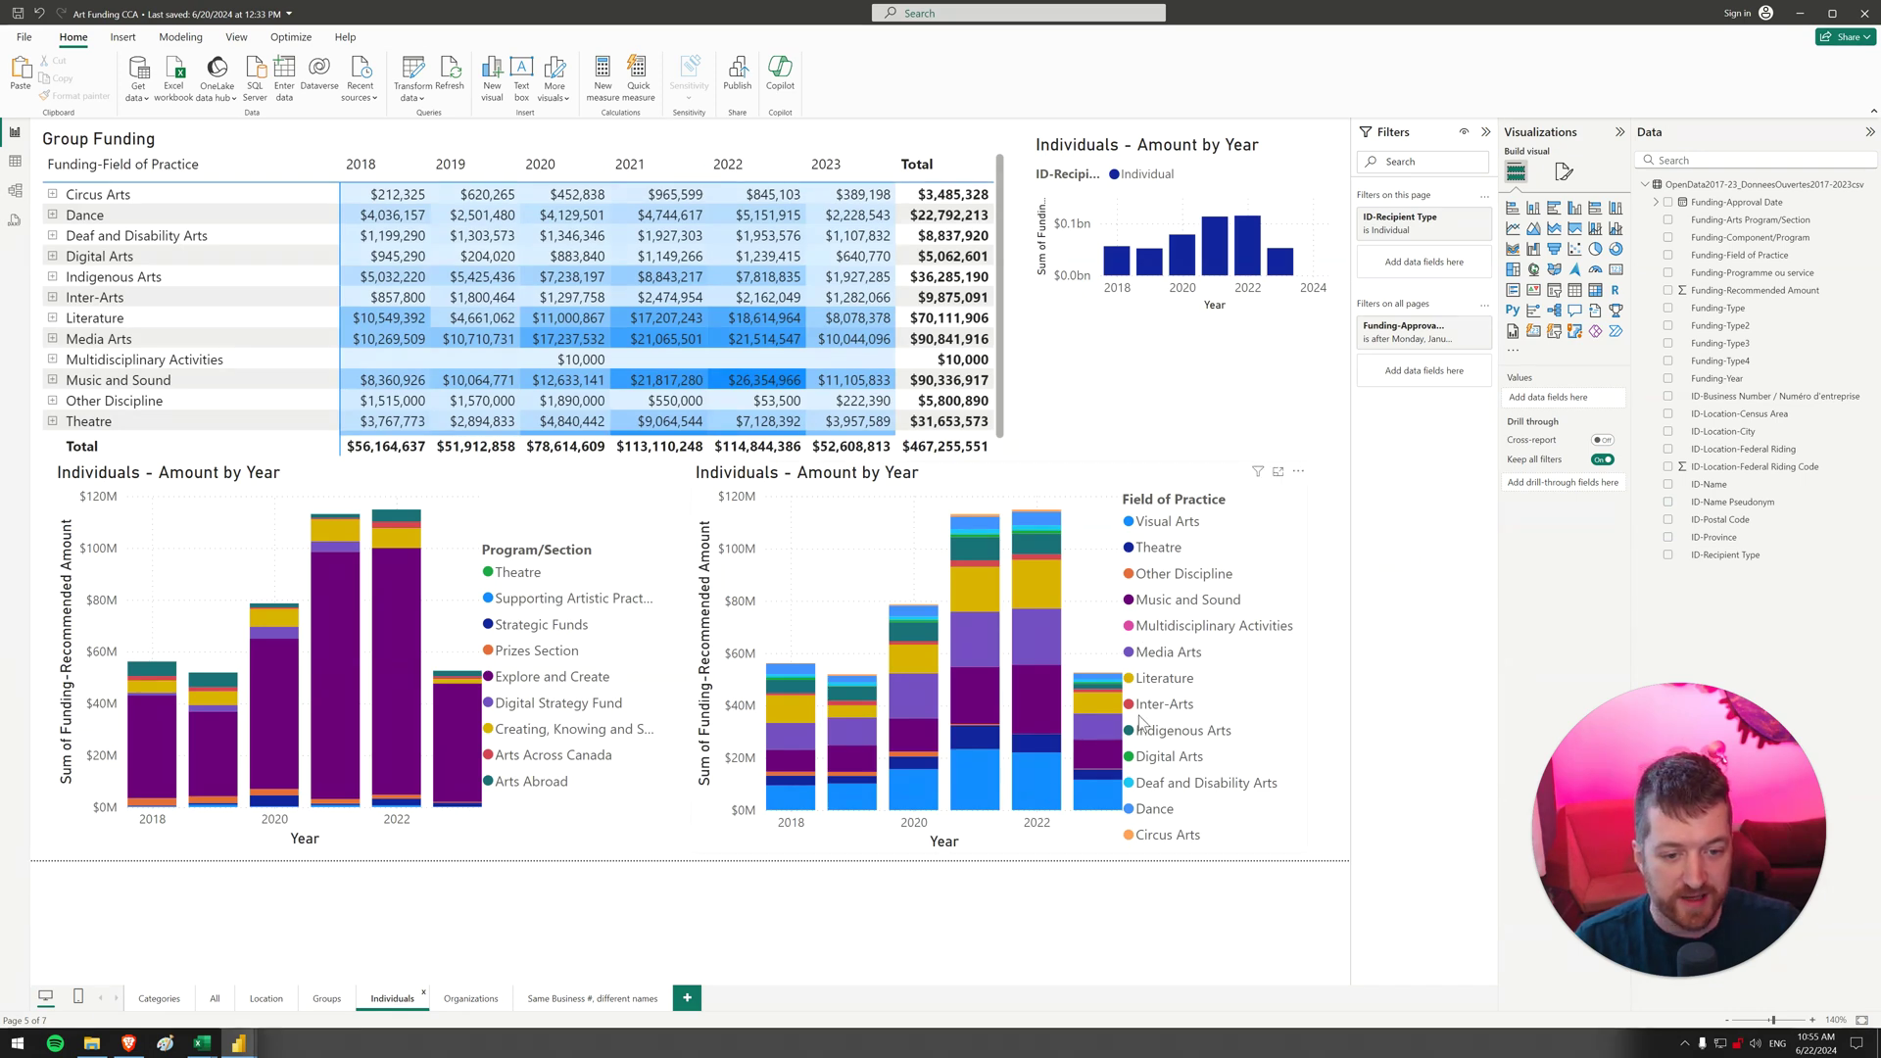
click(1158, 760)
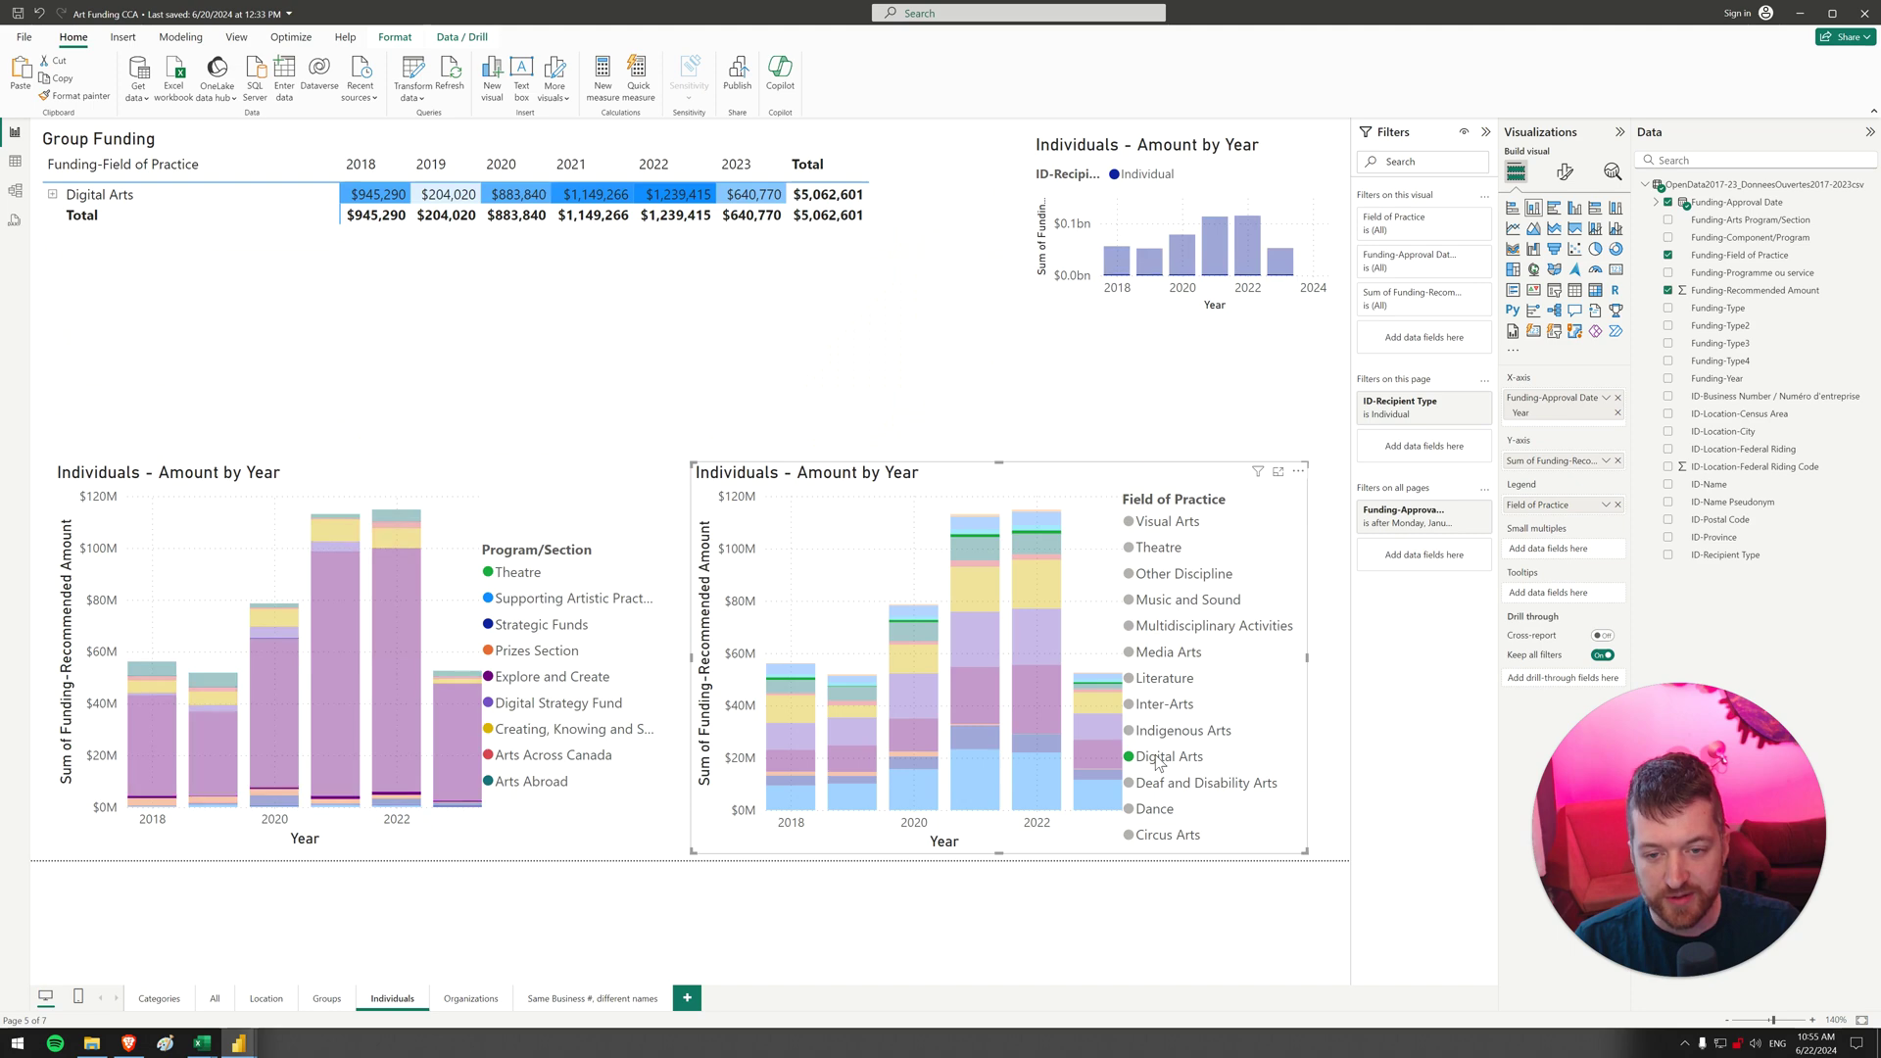
Expand the Digital Arts row of the individuals funding matrix to recipient names, sort by Total in descending order and review the list
click(935, 142)
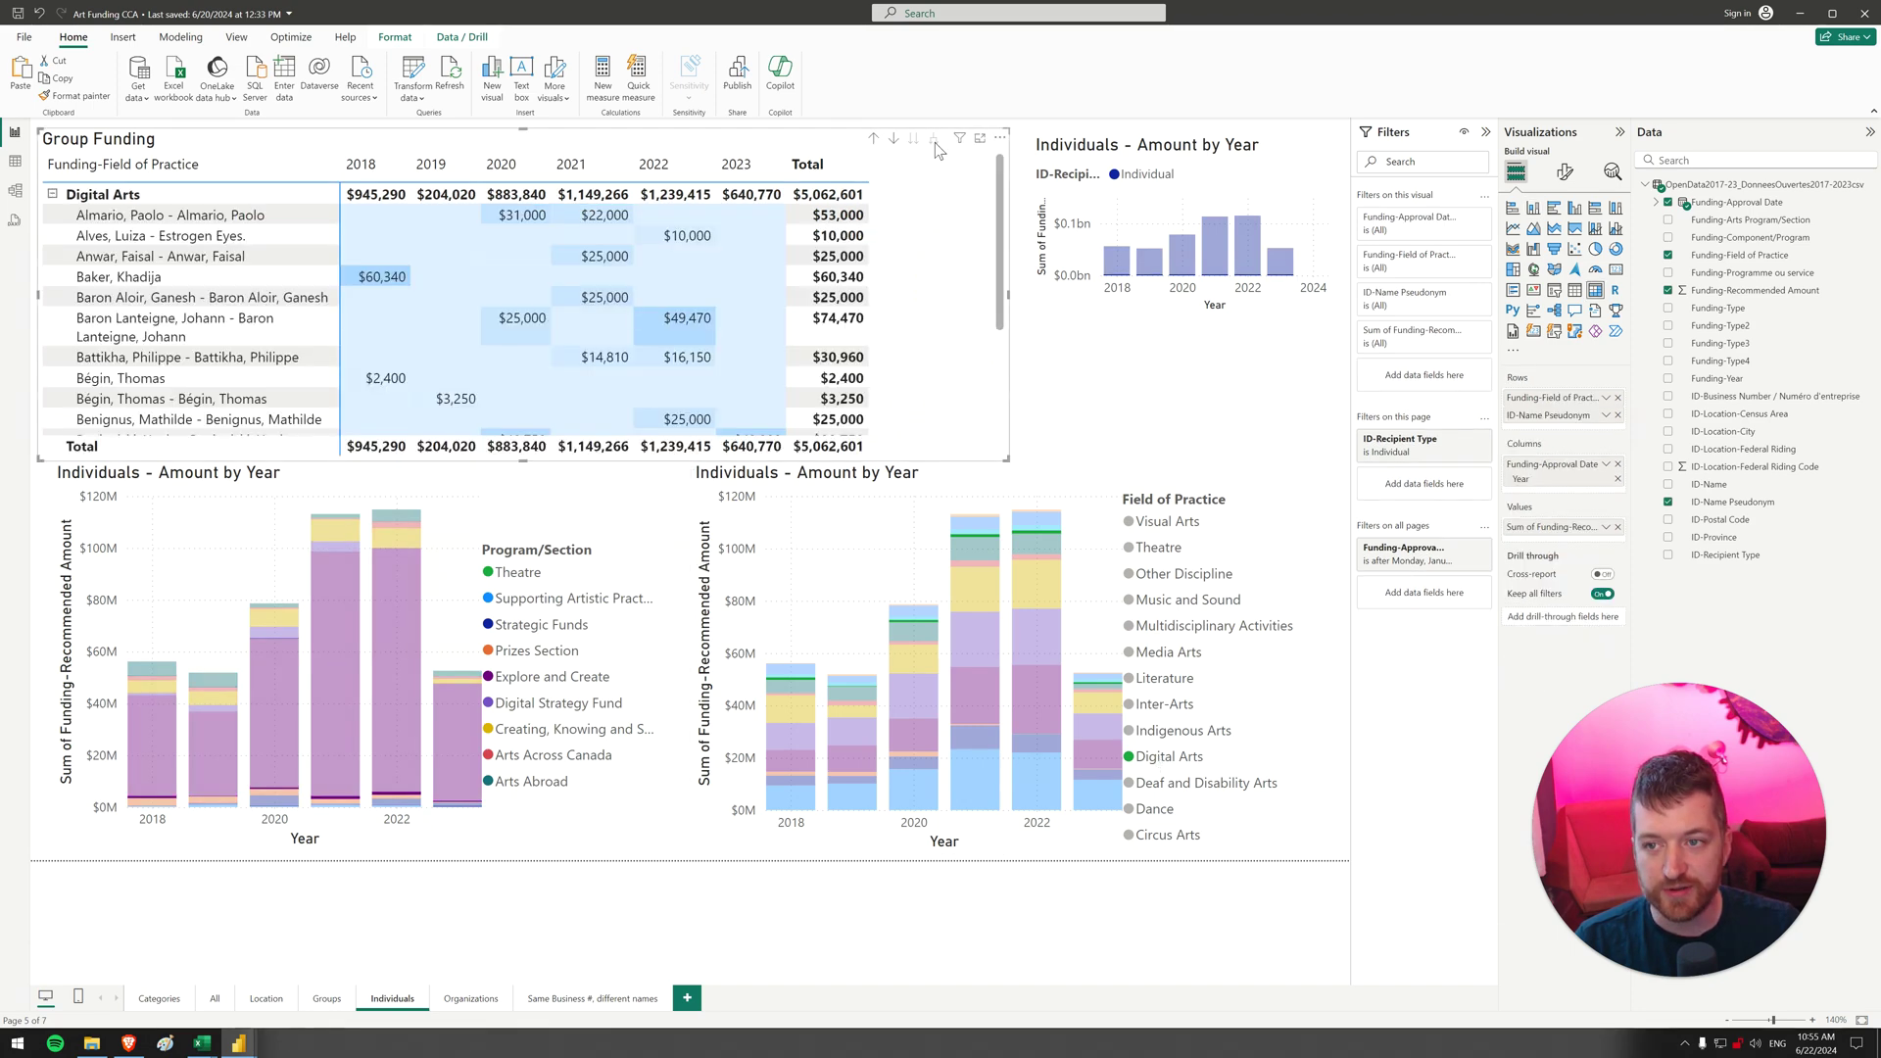
click(852, 170)
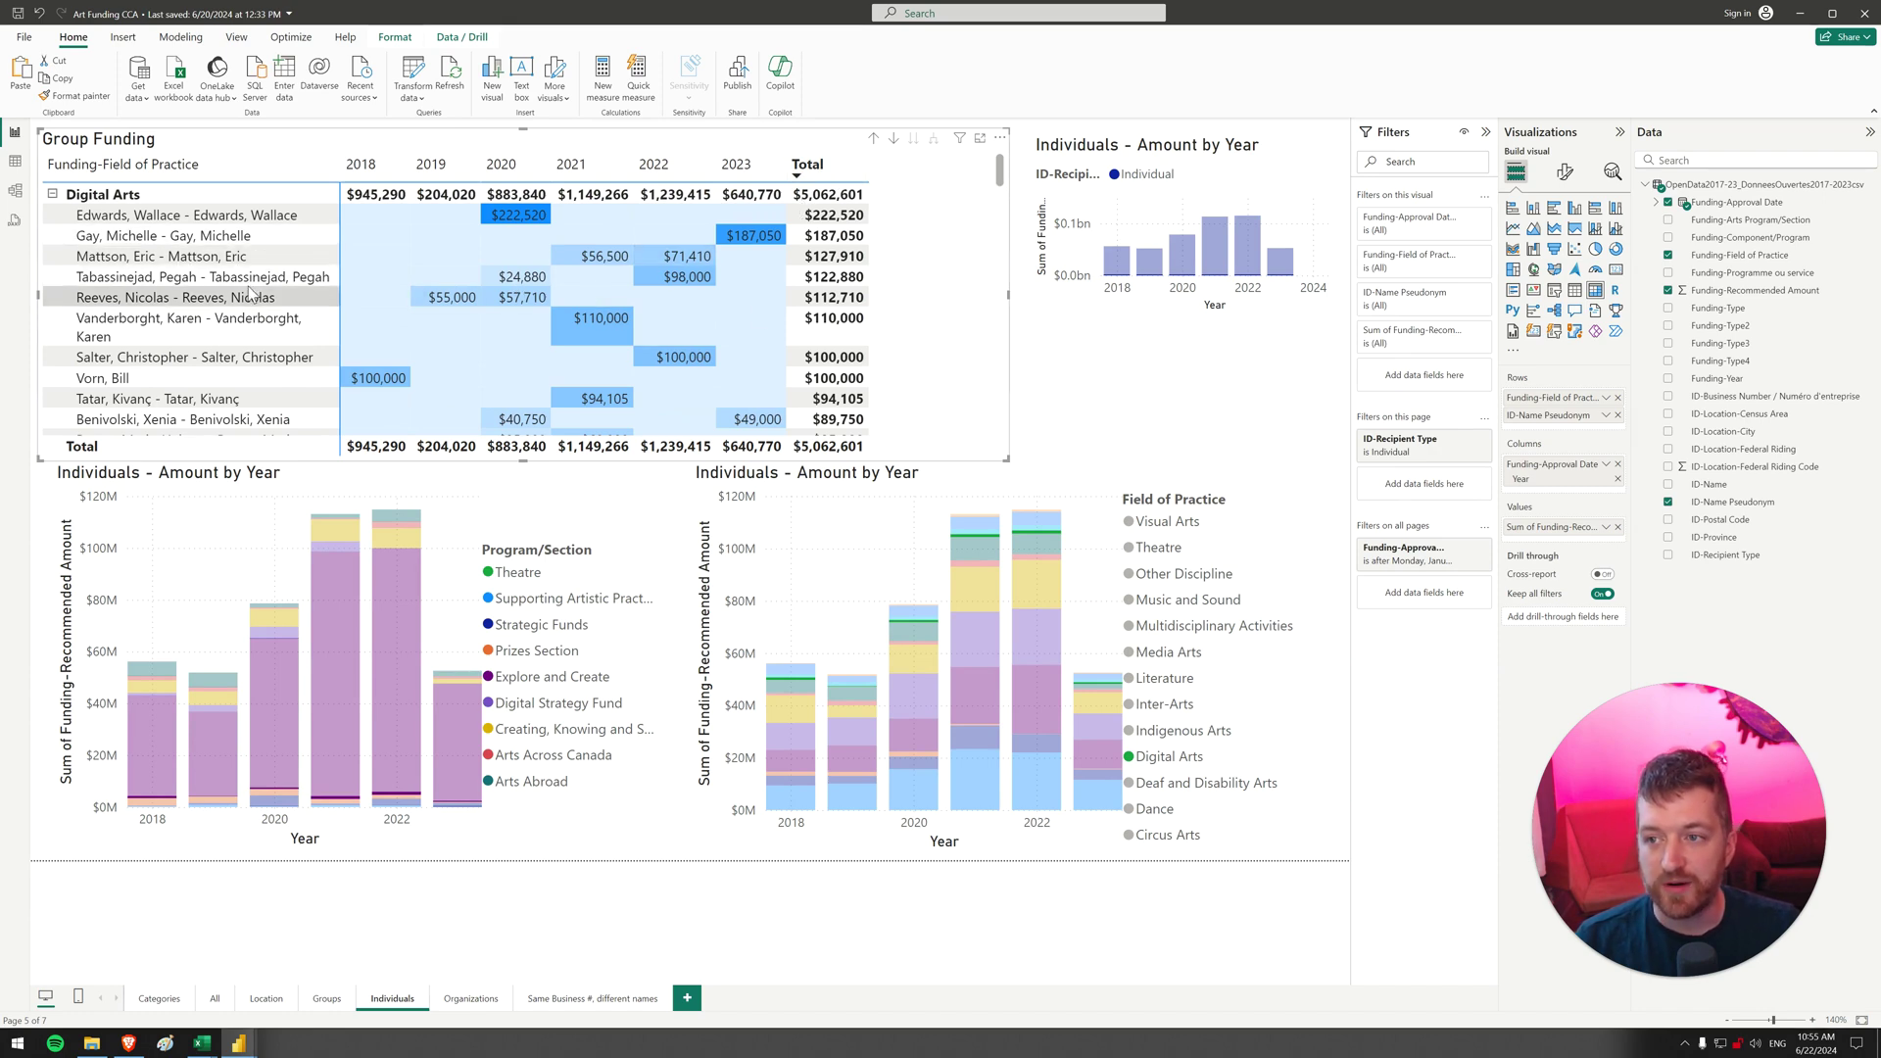
scroll(267, 290, down, 15)
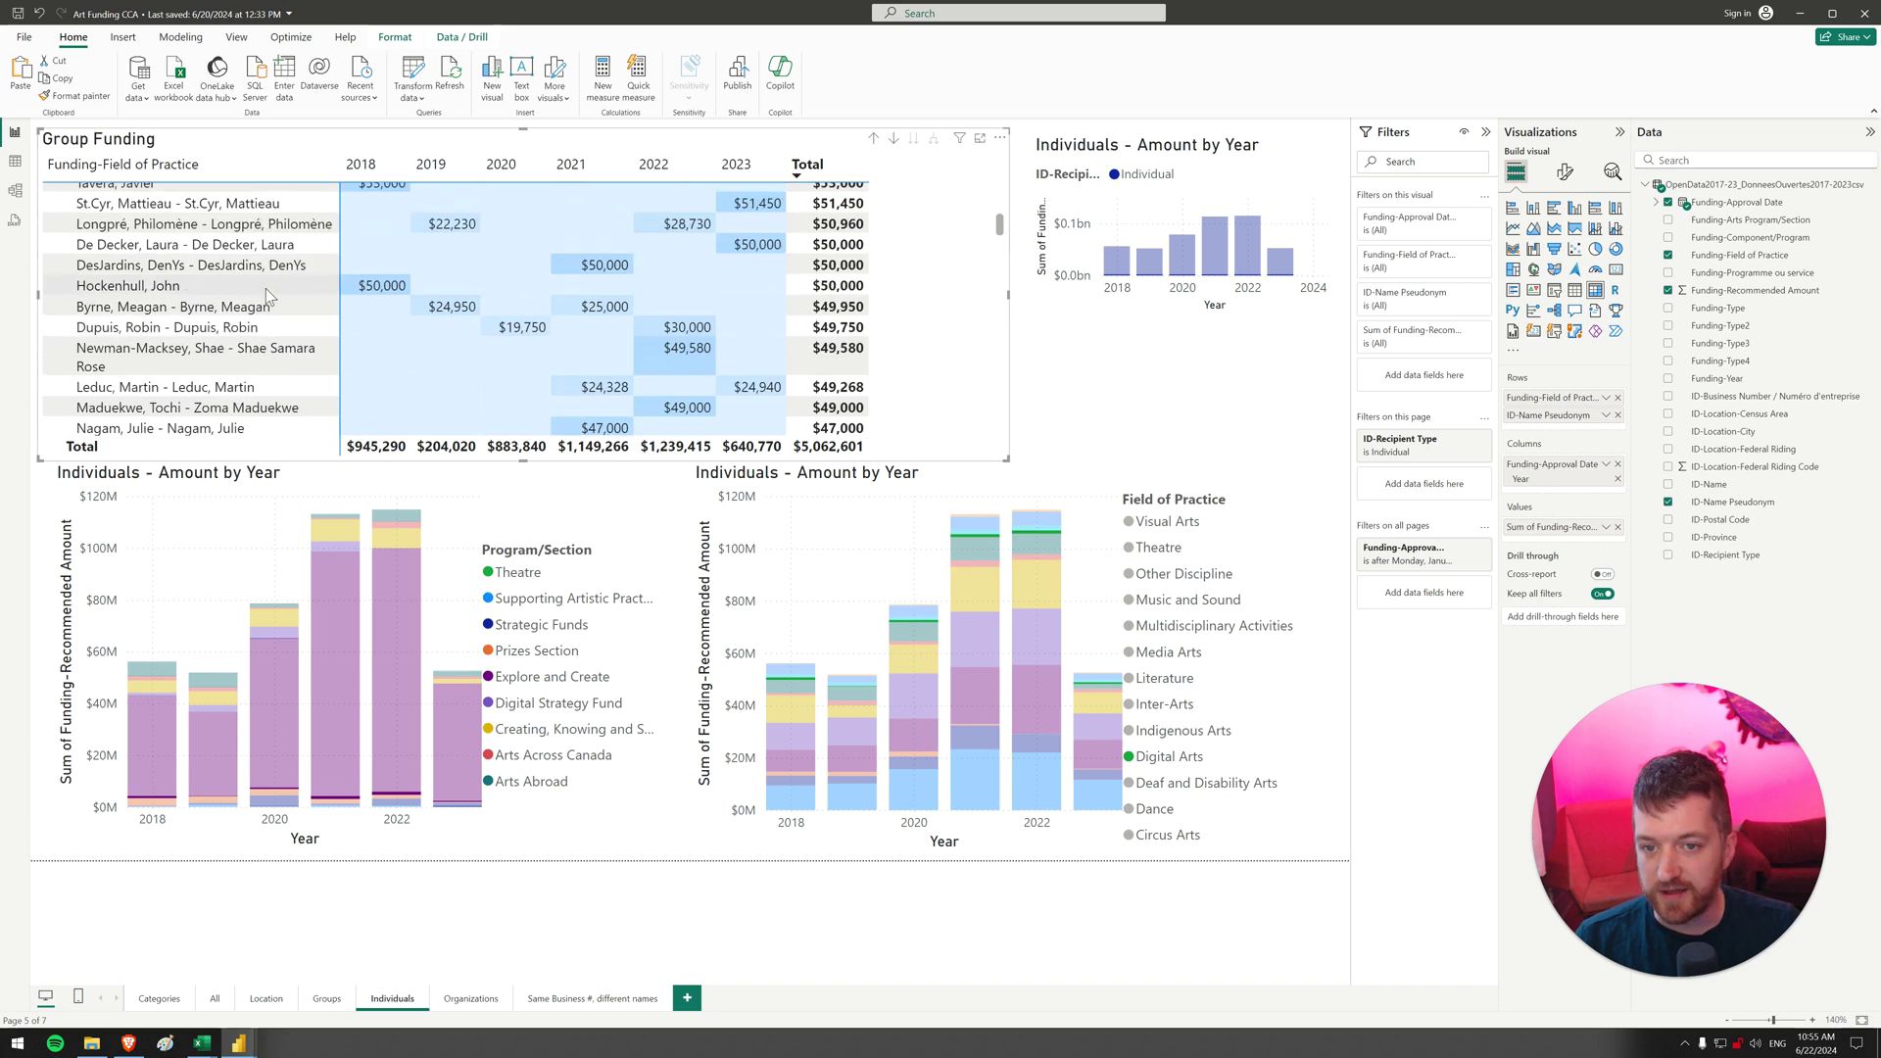
scroll(267, 281, down, 10)
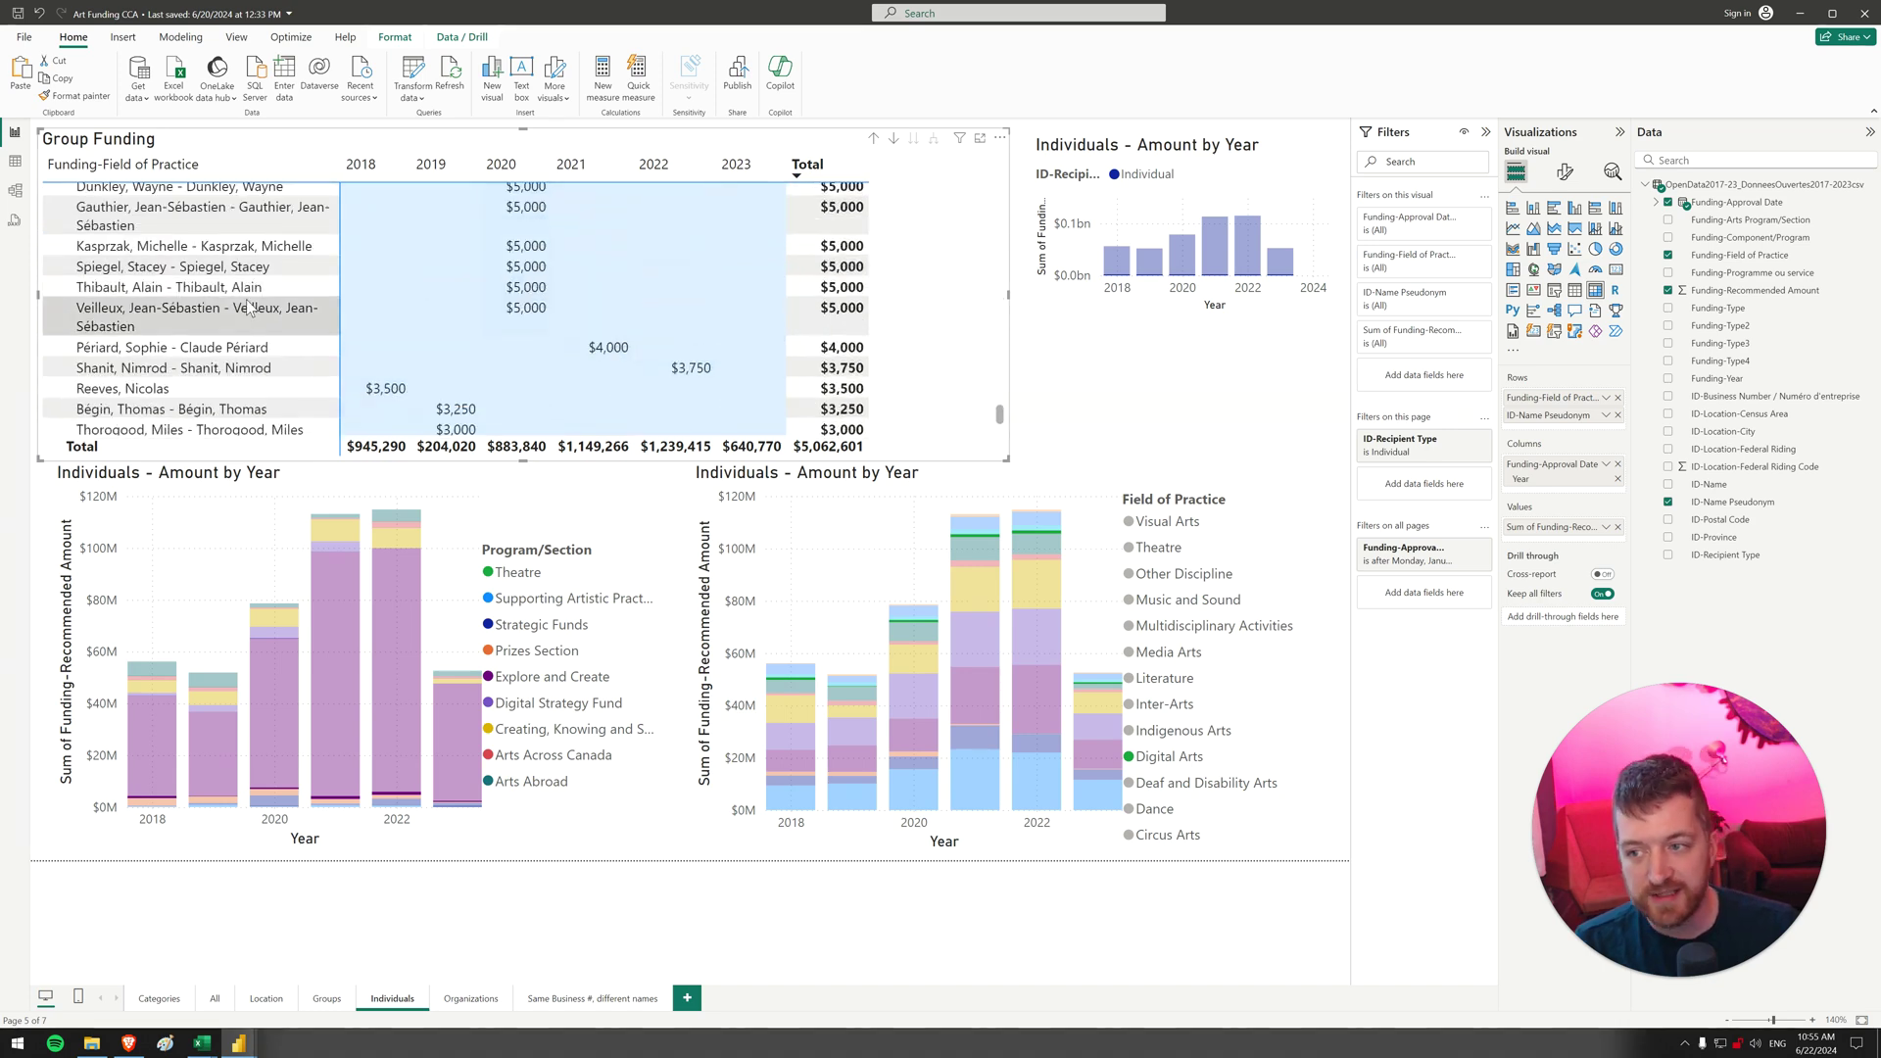
scroll(257, 299, down, 5)
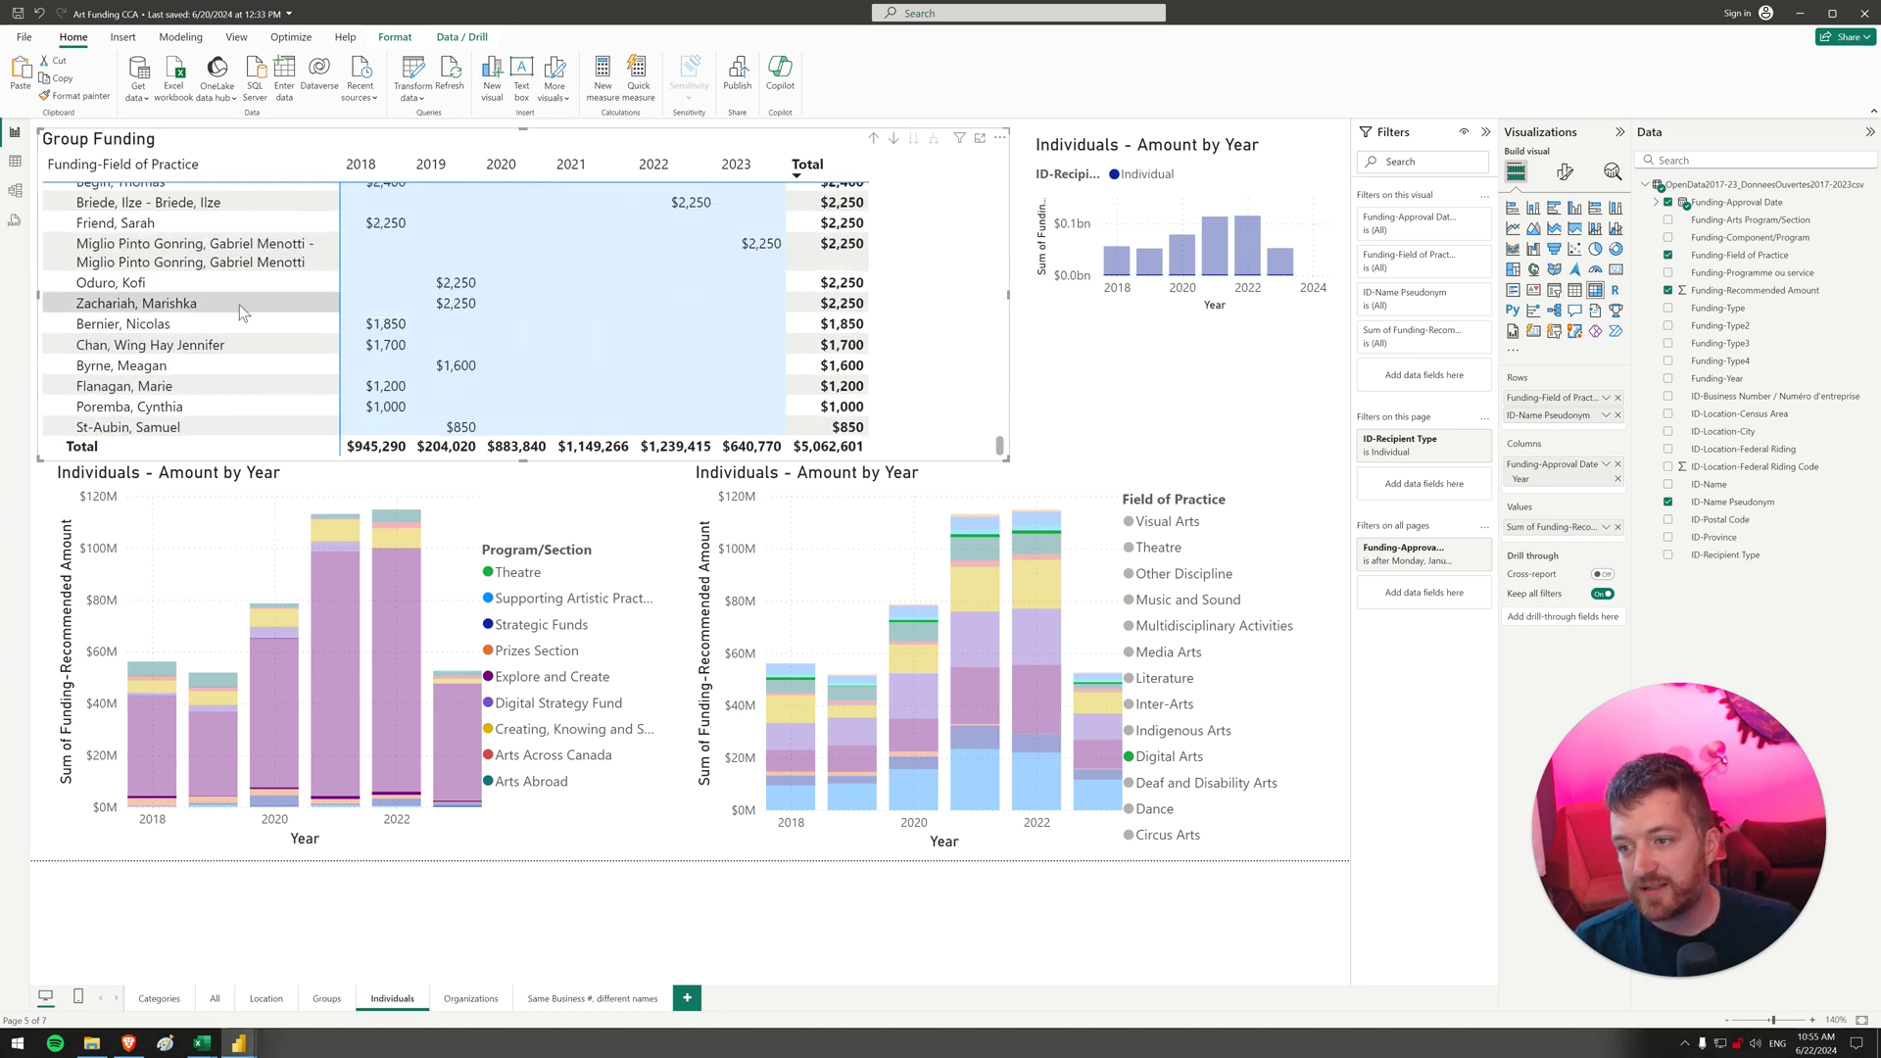
scroll(247, 317, up, 1)
scroll(248, 316, up, 1)
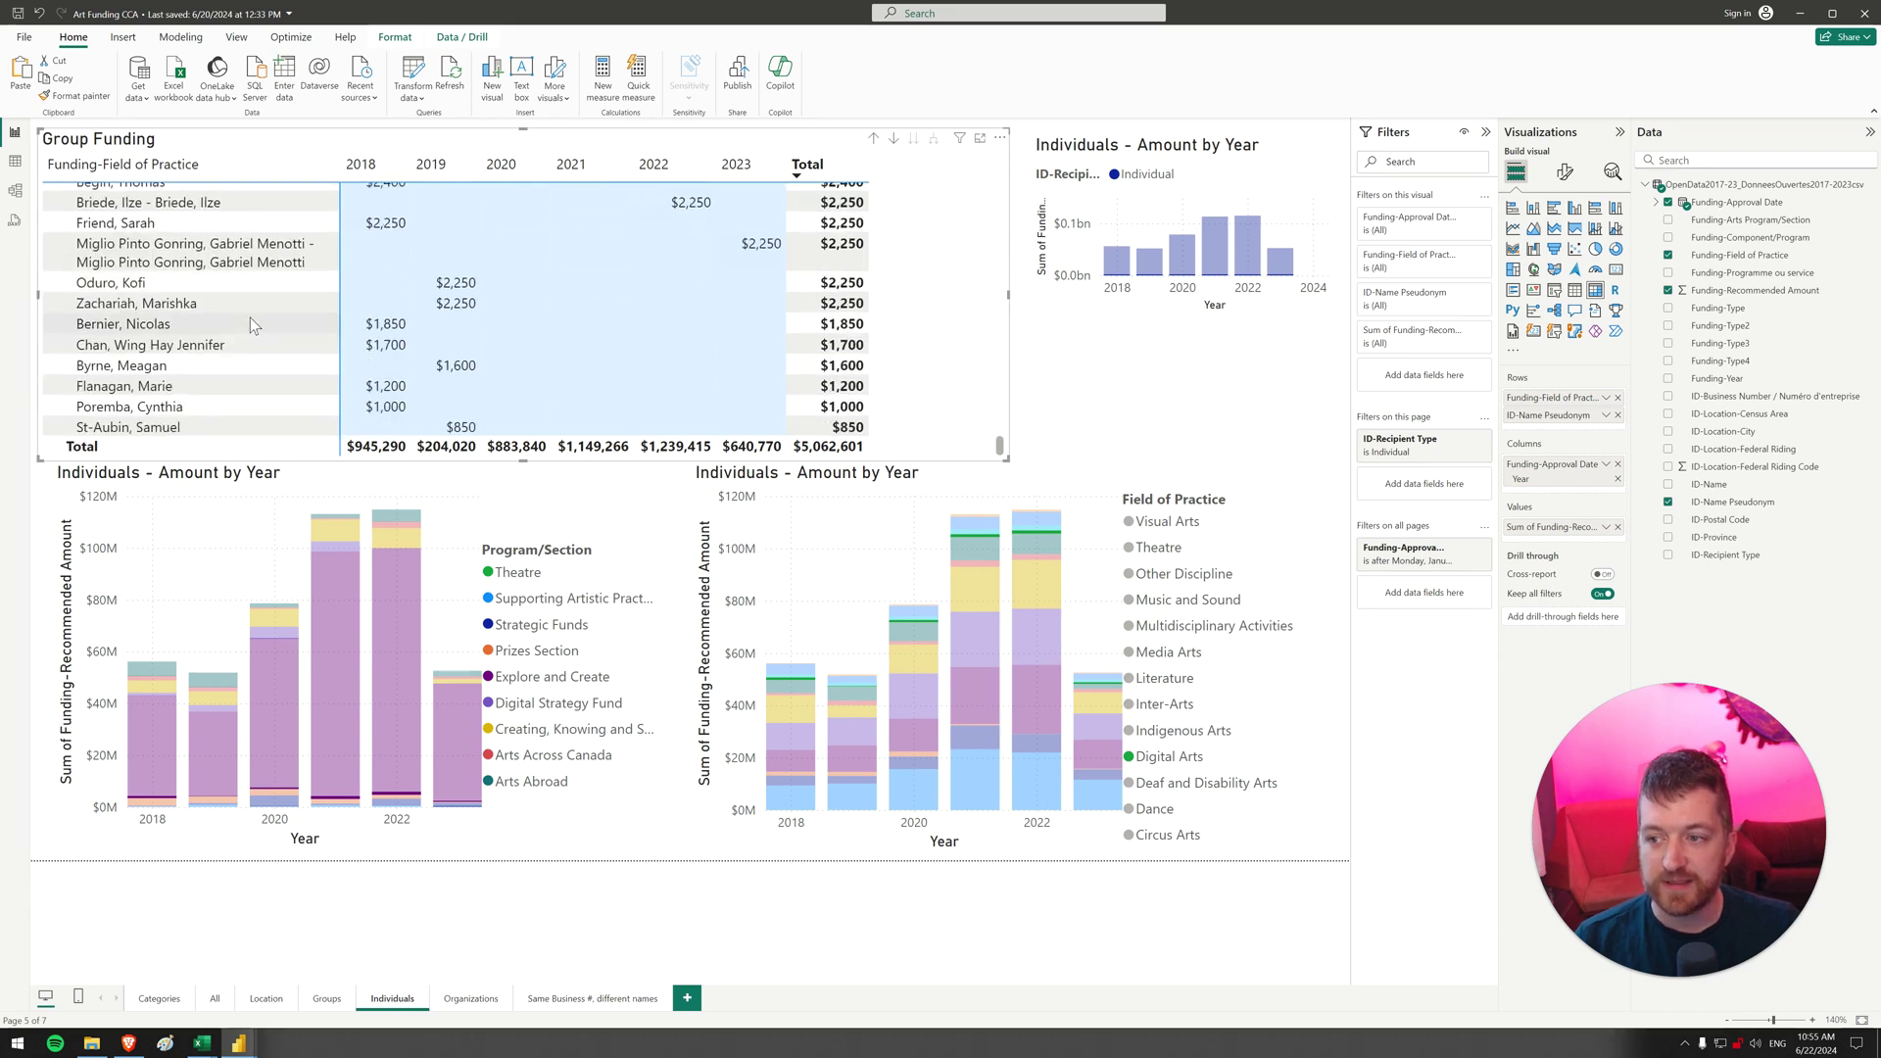
scroll(250, 317, up, 2)
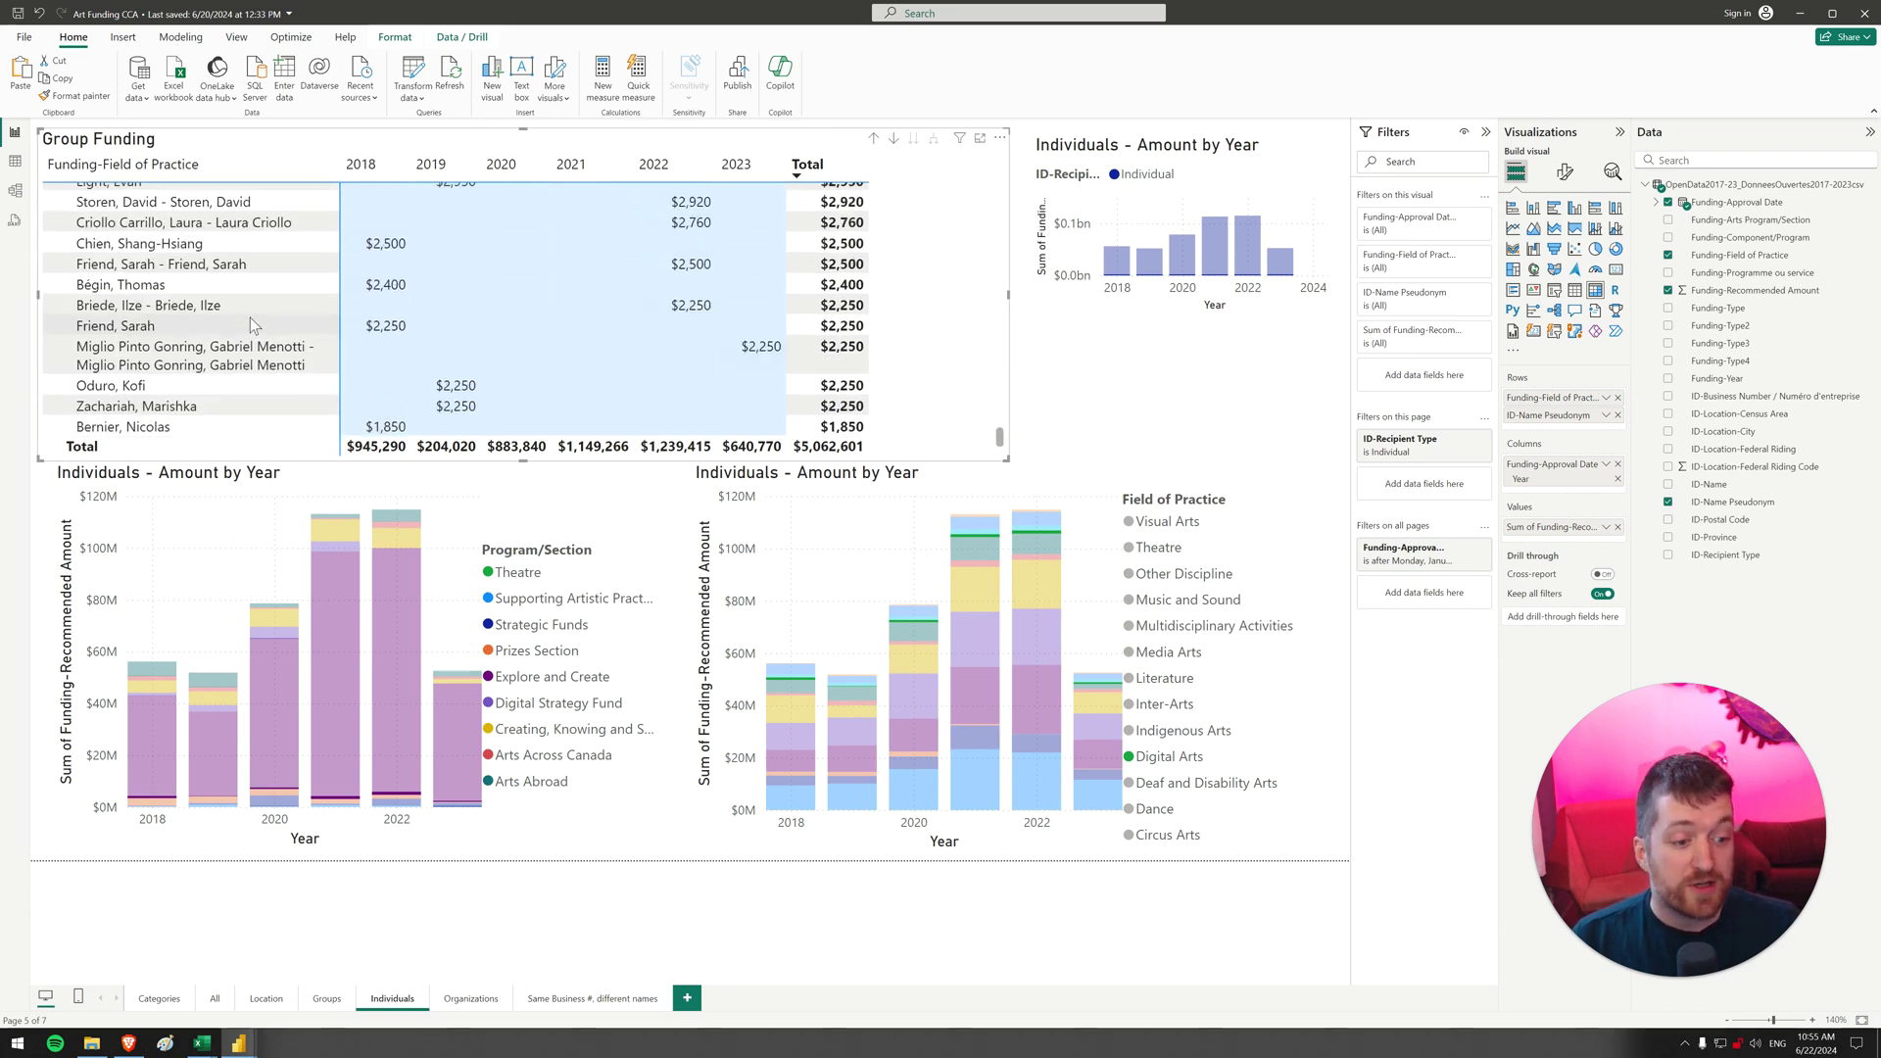
scroll(249, 318, up, 15)
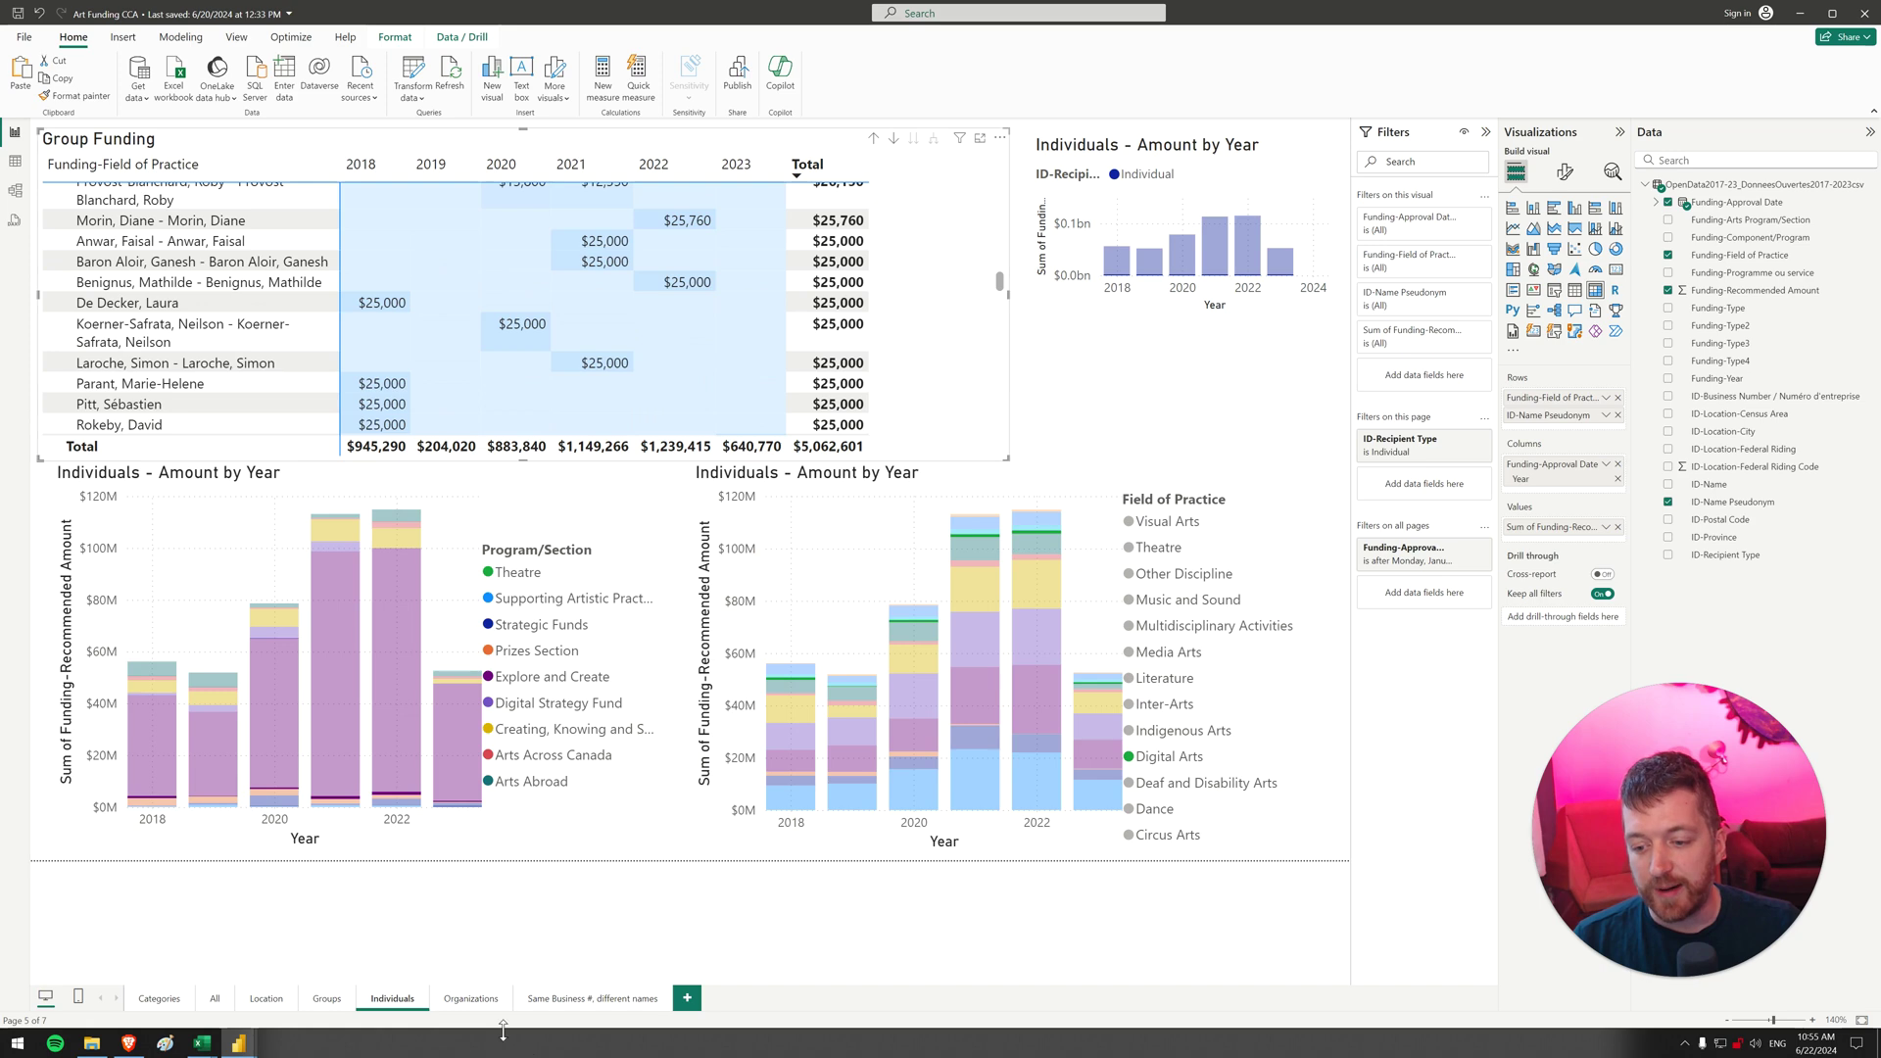
Switch to the Organizations page and narrow the funding matrix's Field of Practice column until the Total column fits fully
click(468, 1000)
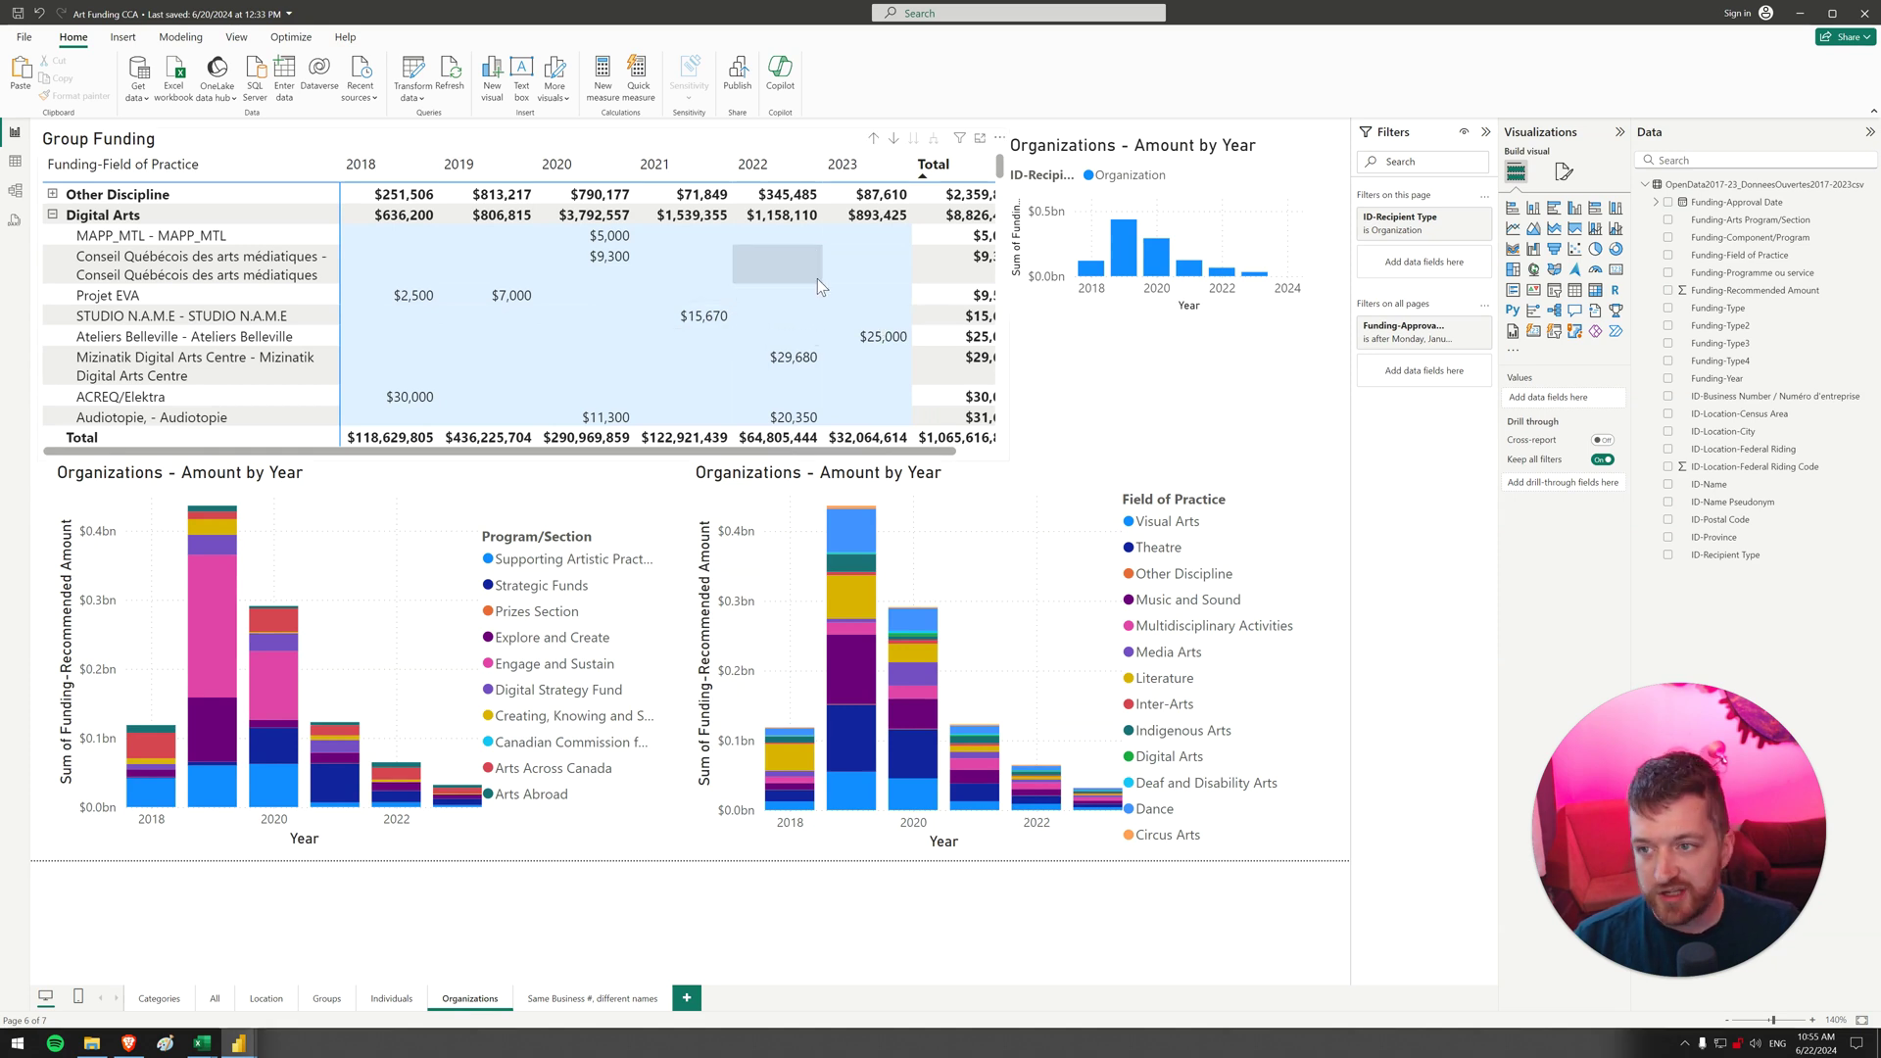
scroll(934, 231, down, 1)
scroll(935, 231, down, 1)
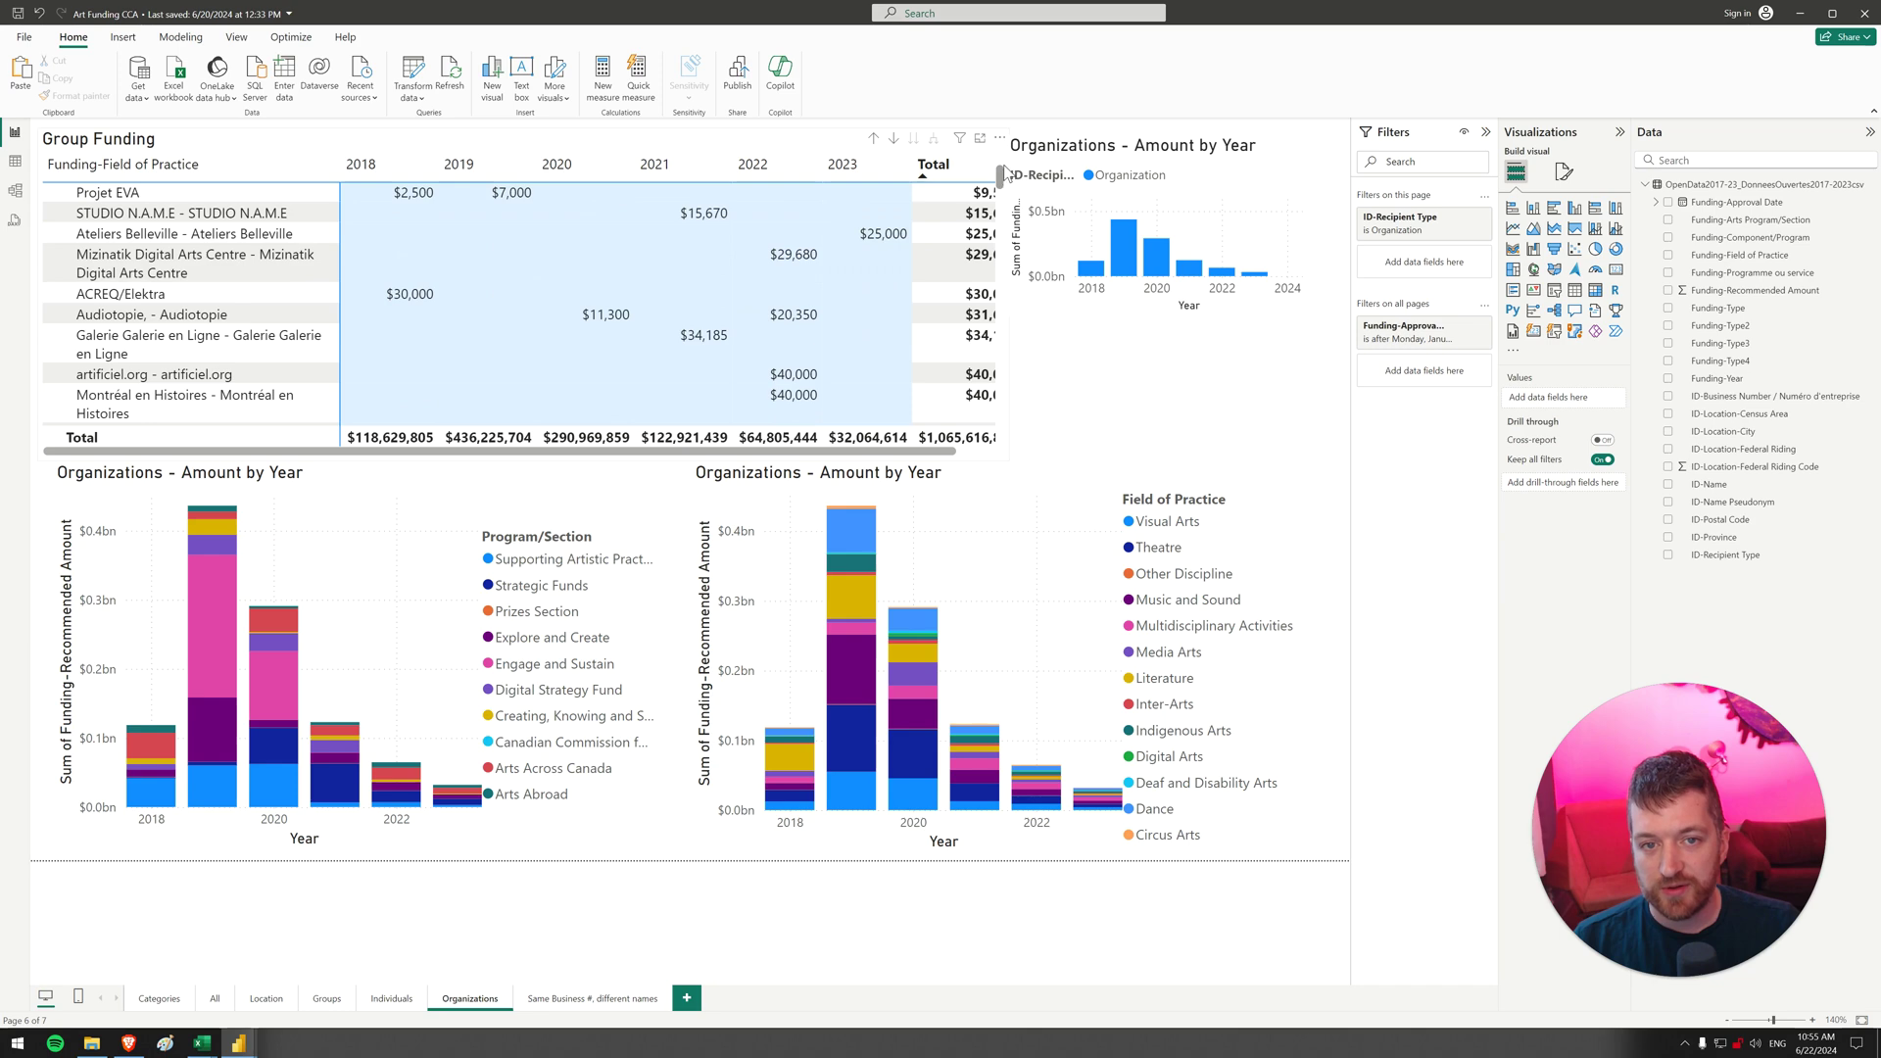
scroll(970, 284, up, 3)
click(1007, 337)
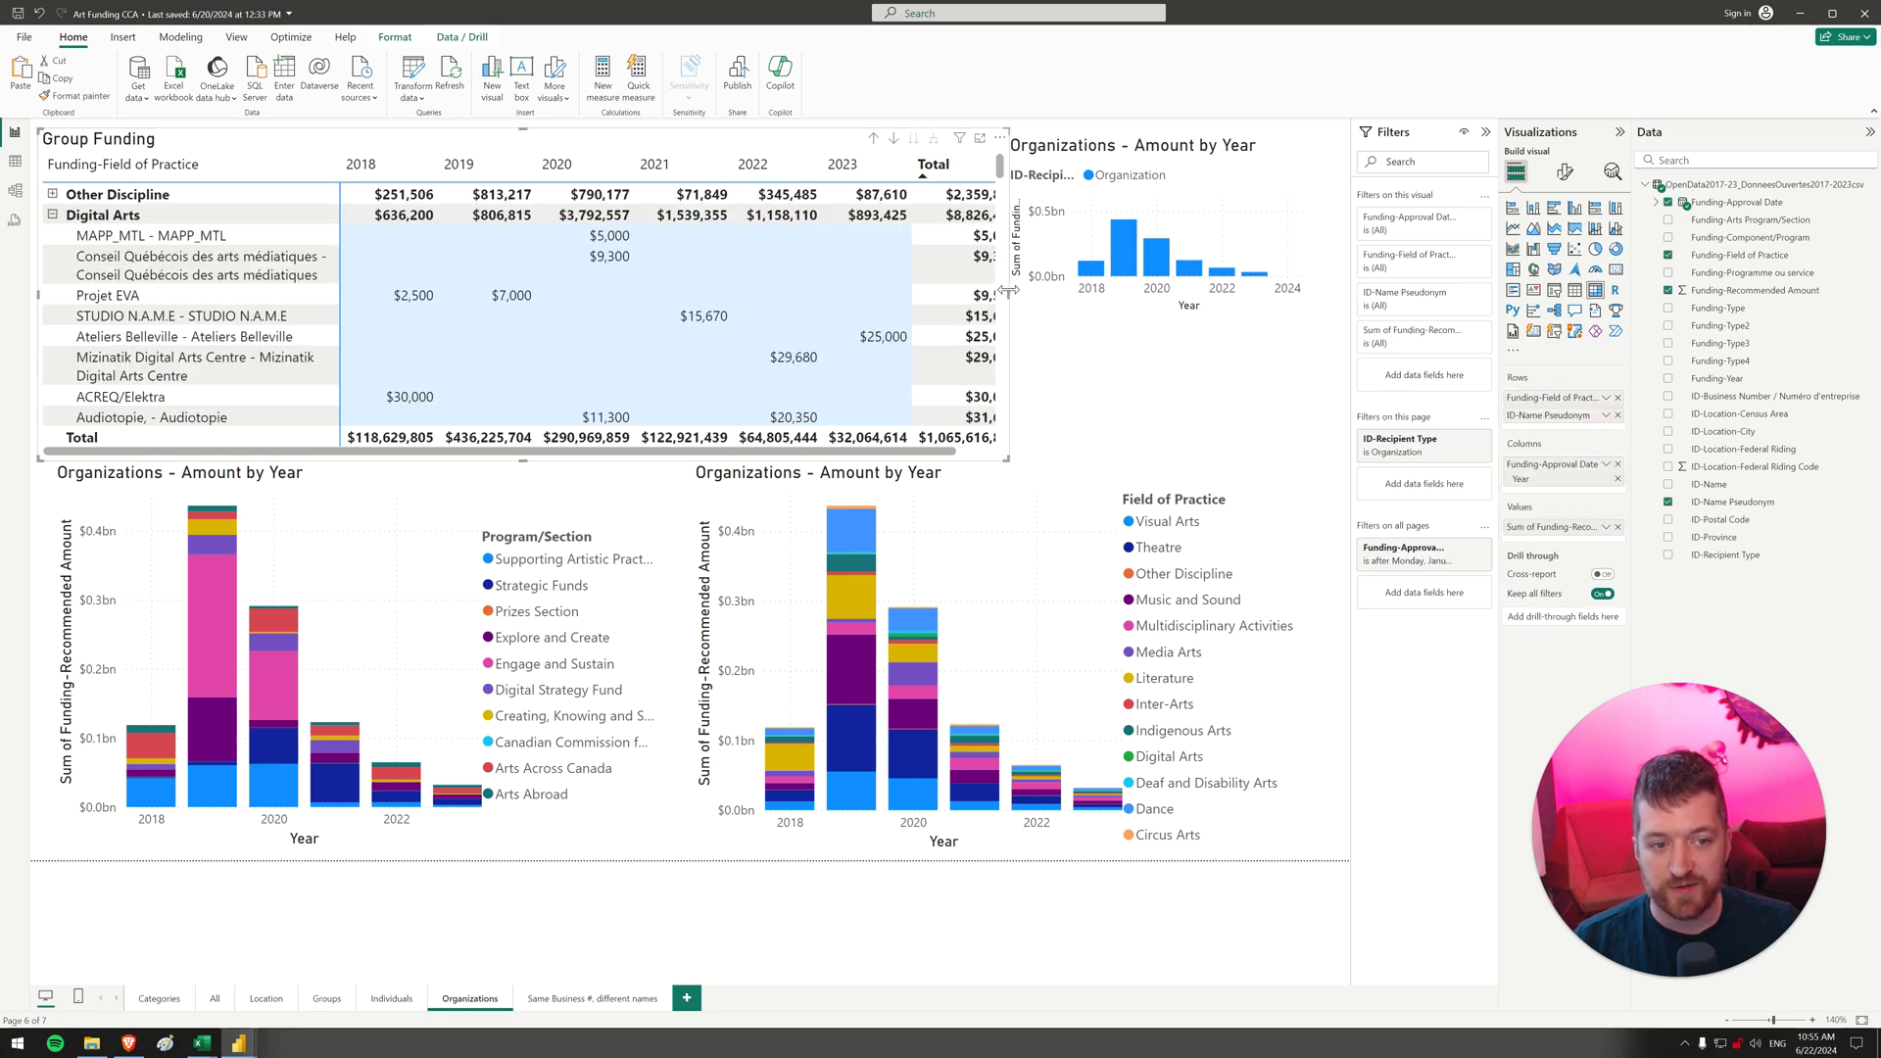
click(1057, 332)
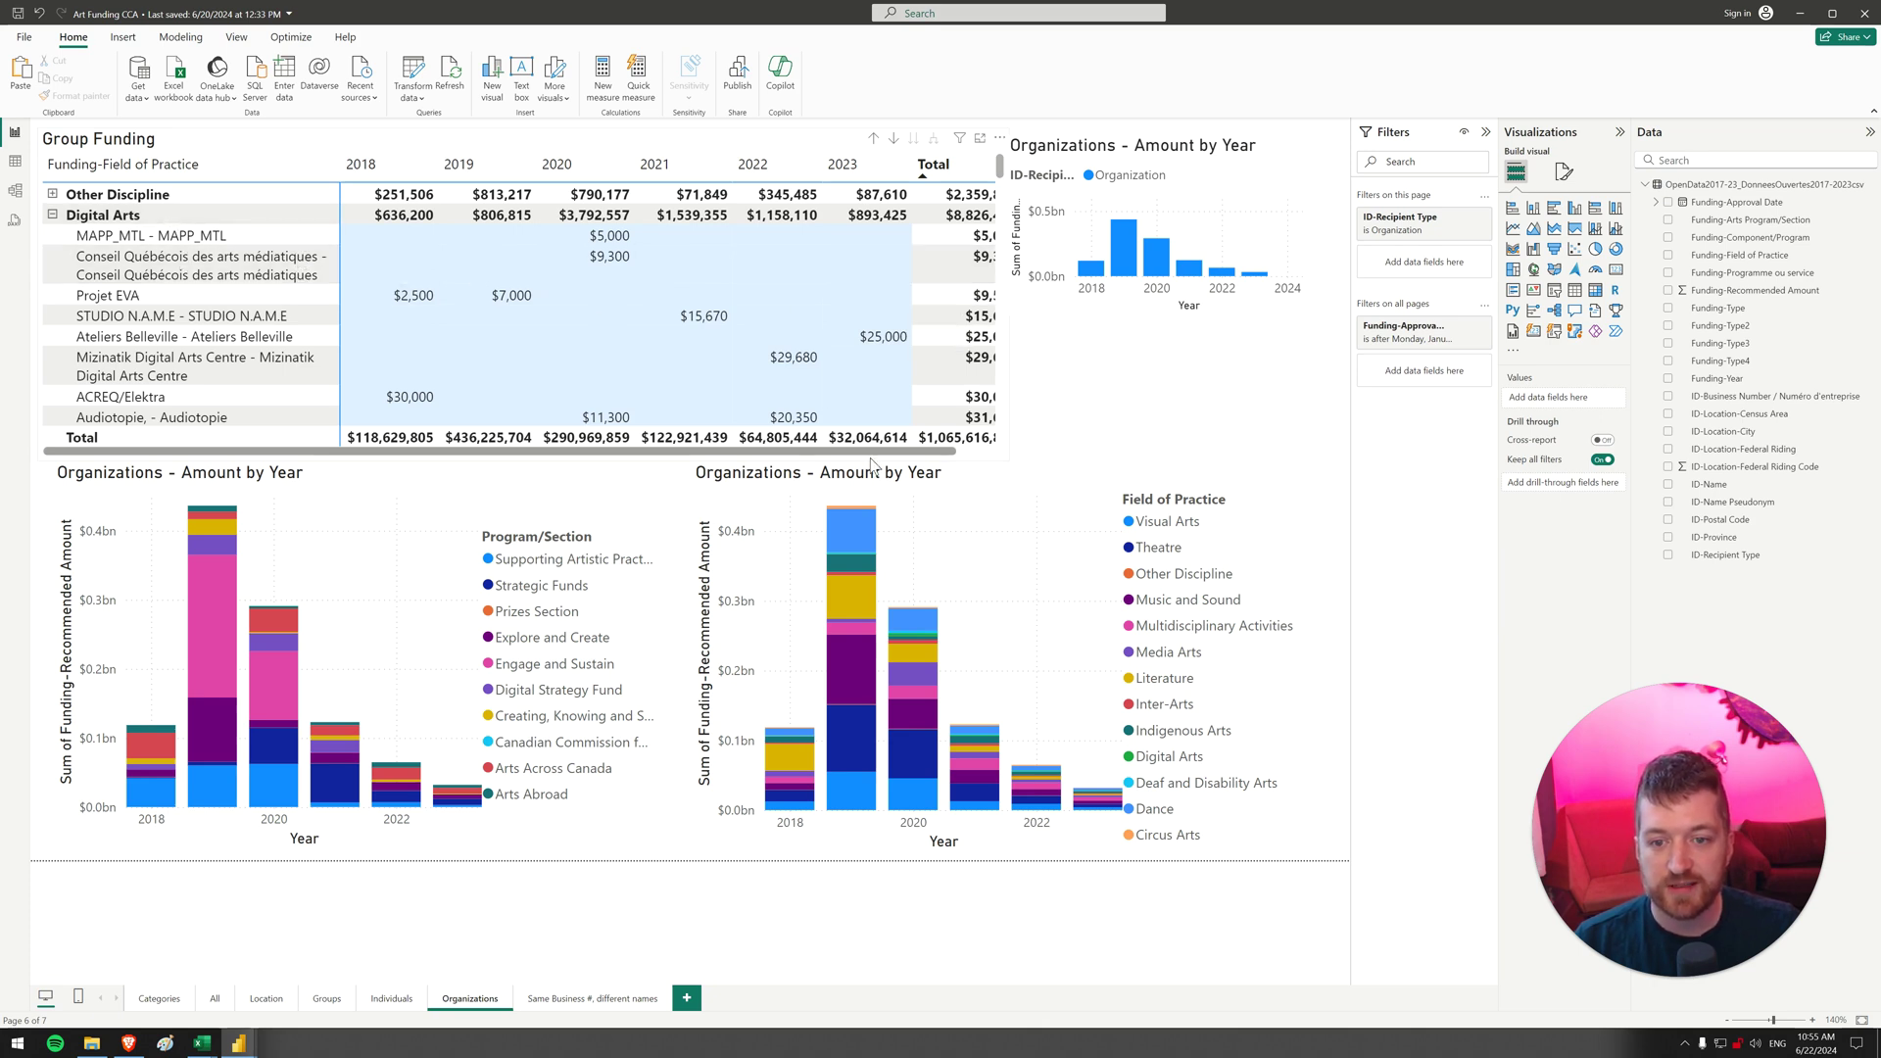
drag(335, 176, 296, 177)
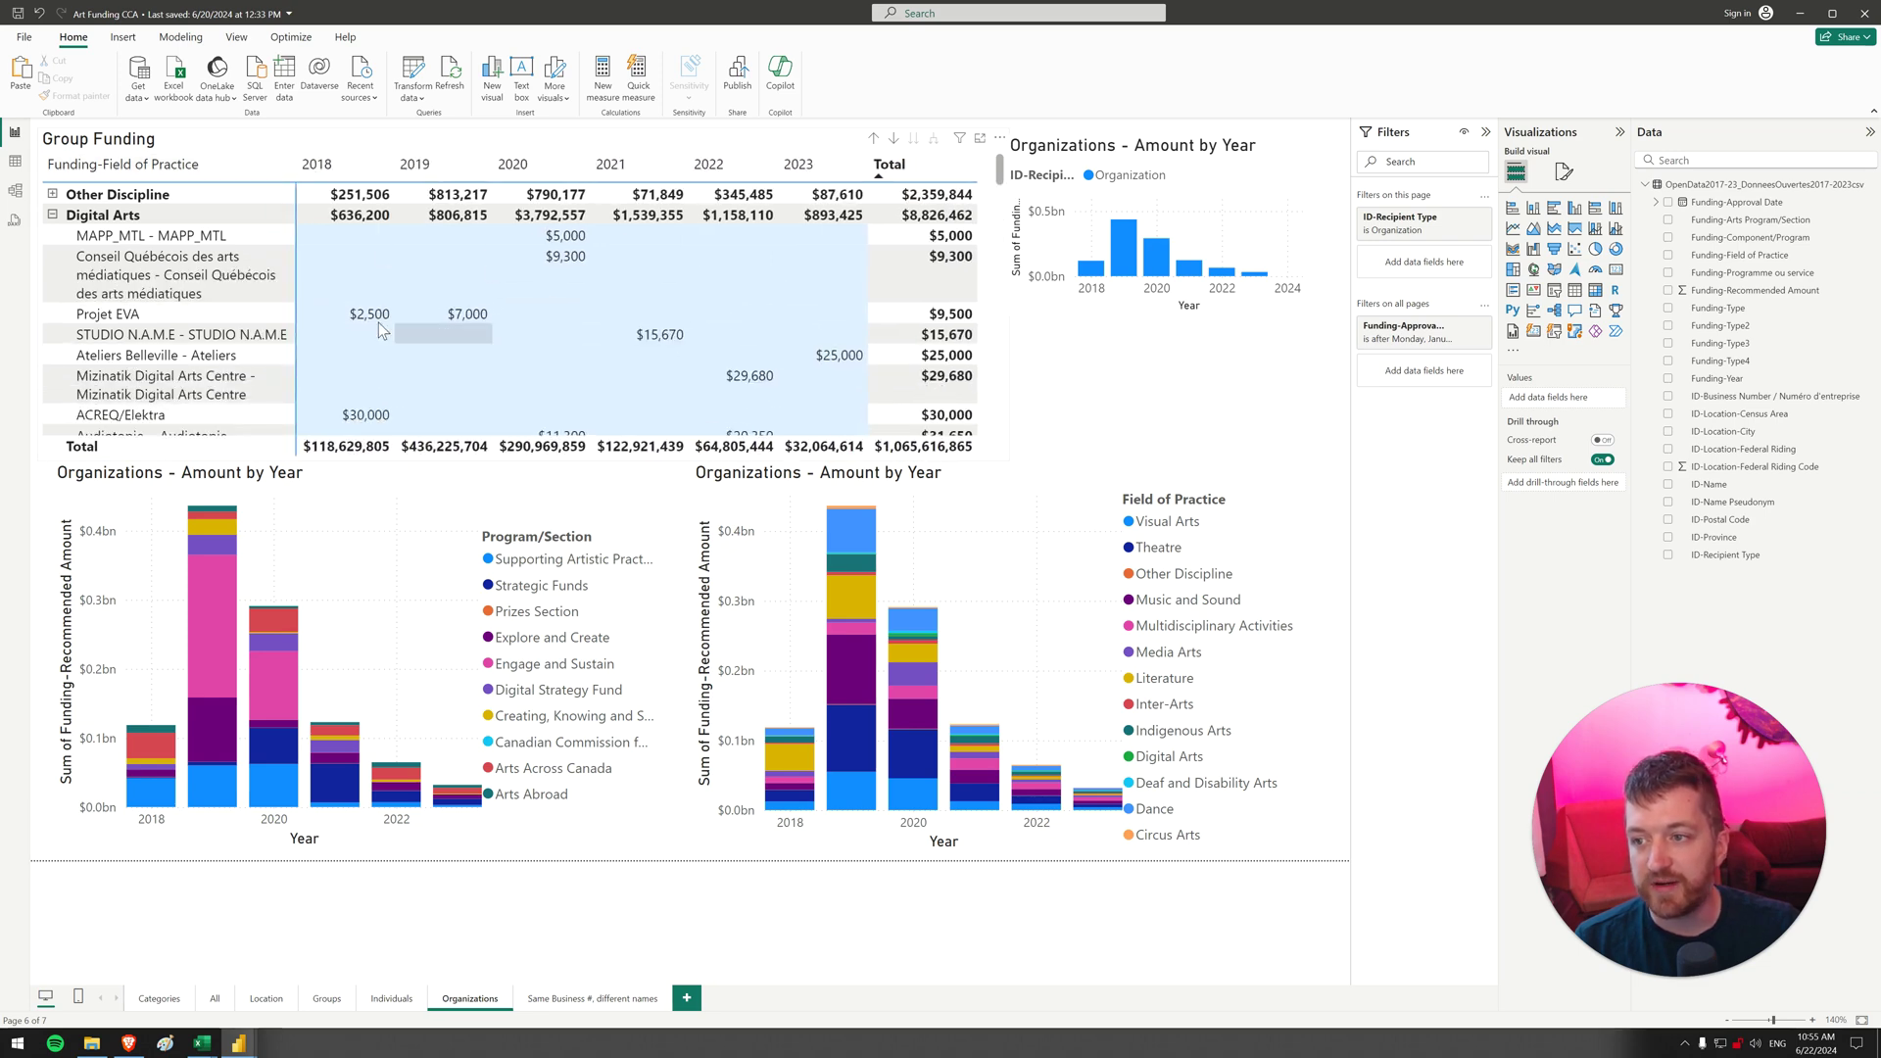
Sort the organizations funding matrix by Total in descending order and highlight Digital Arts in the field-of-practice chart
scroll(572, 310, down, 5)
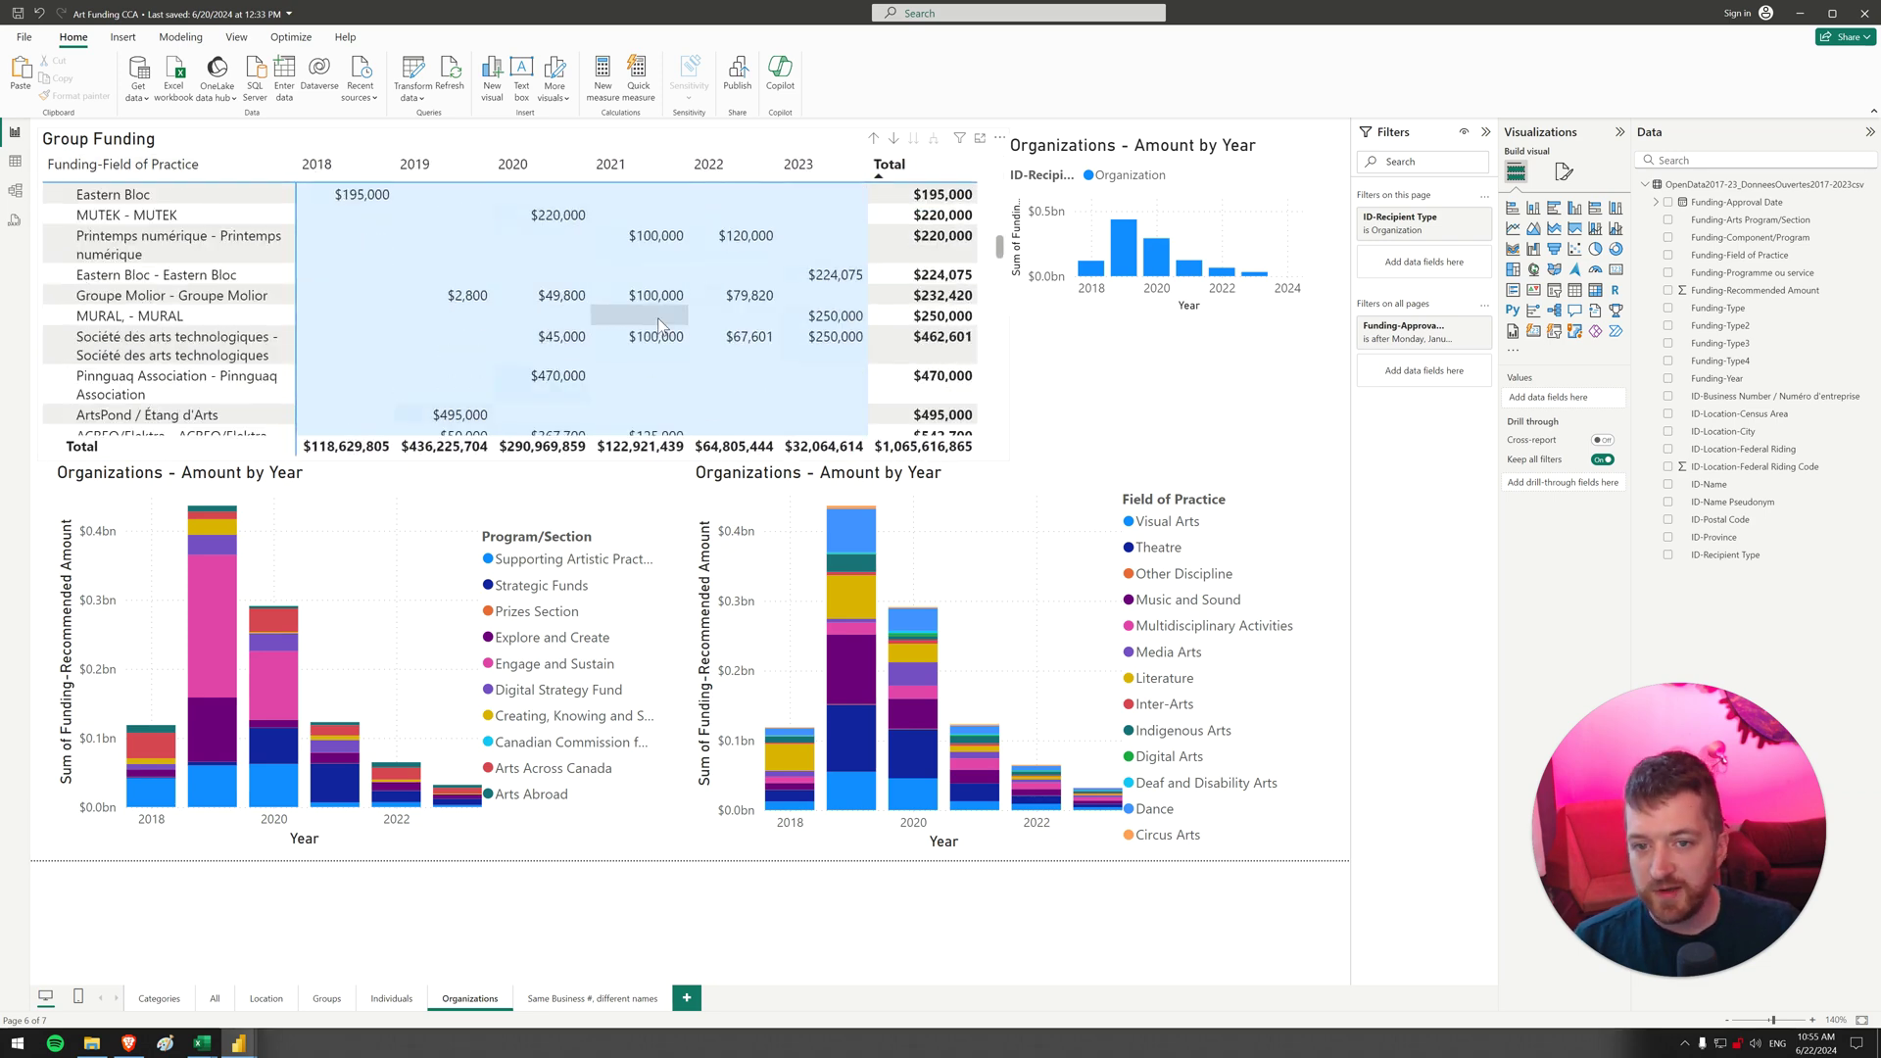
scroll(737, 326, up, 5)
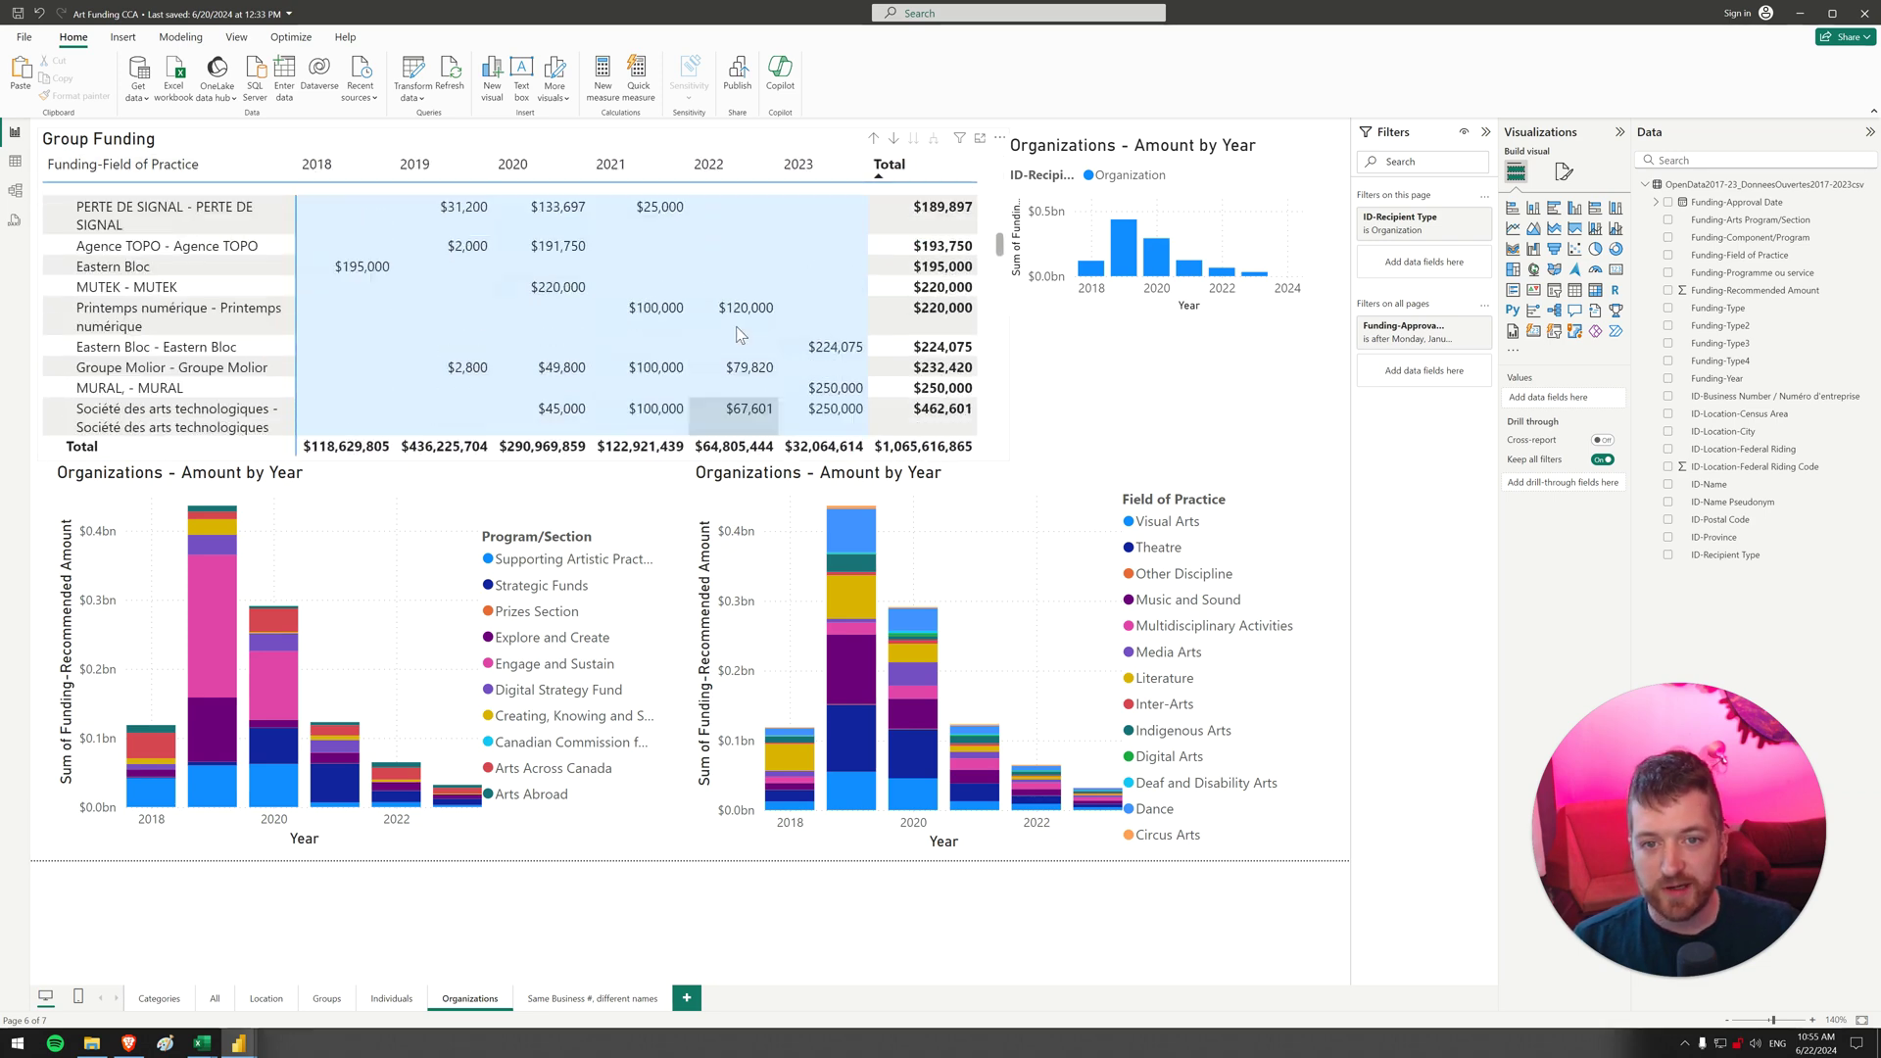
click(931, 171)
click(931, 177)
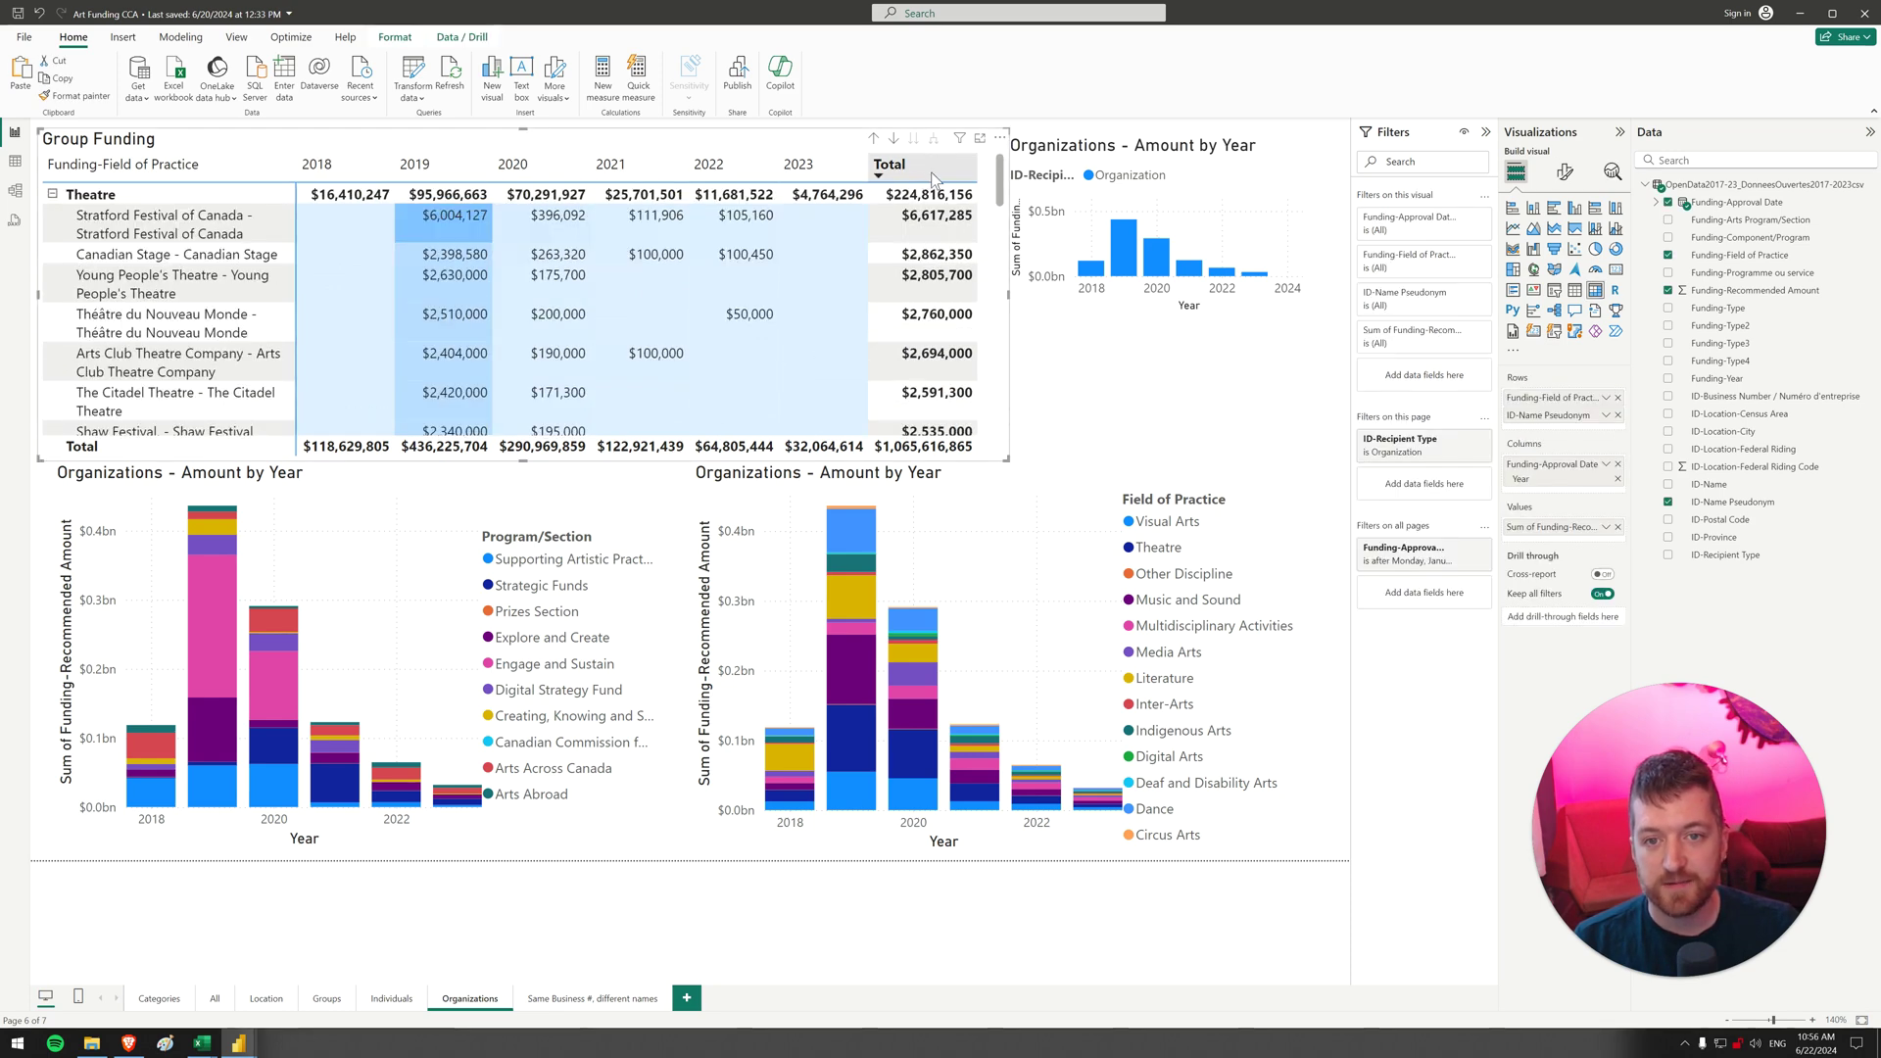
click(1167, 757)
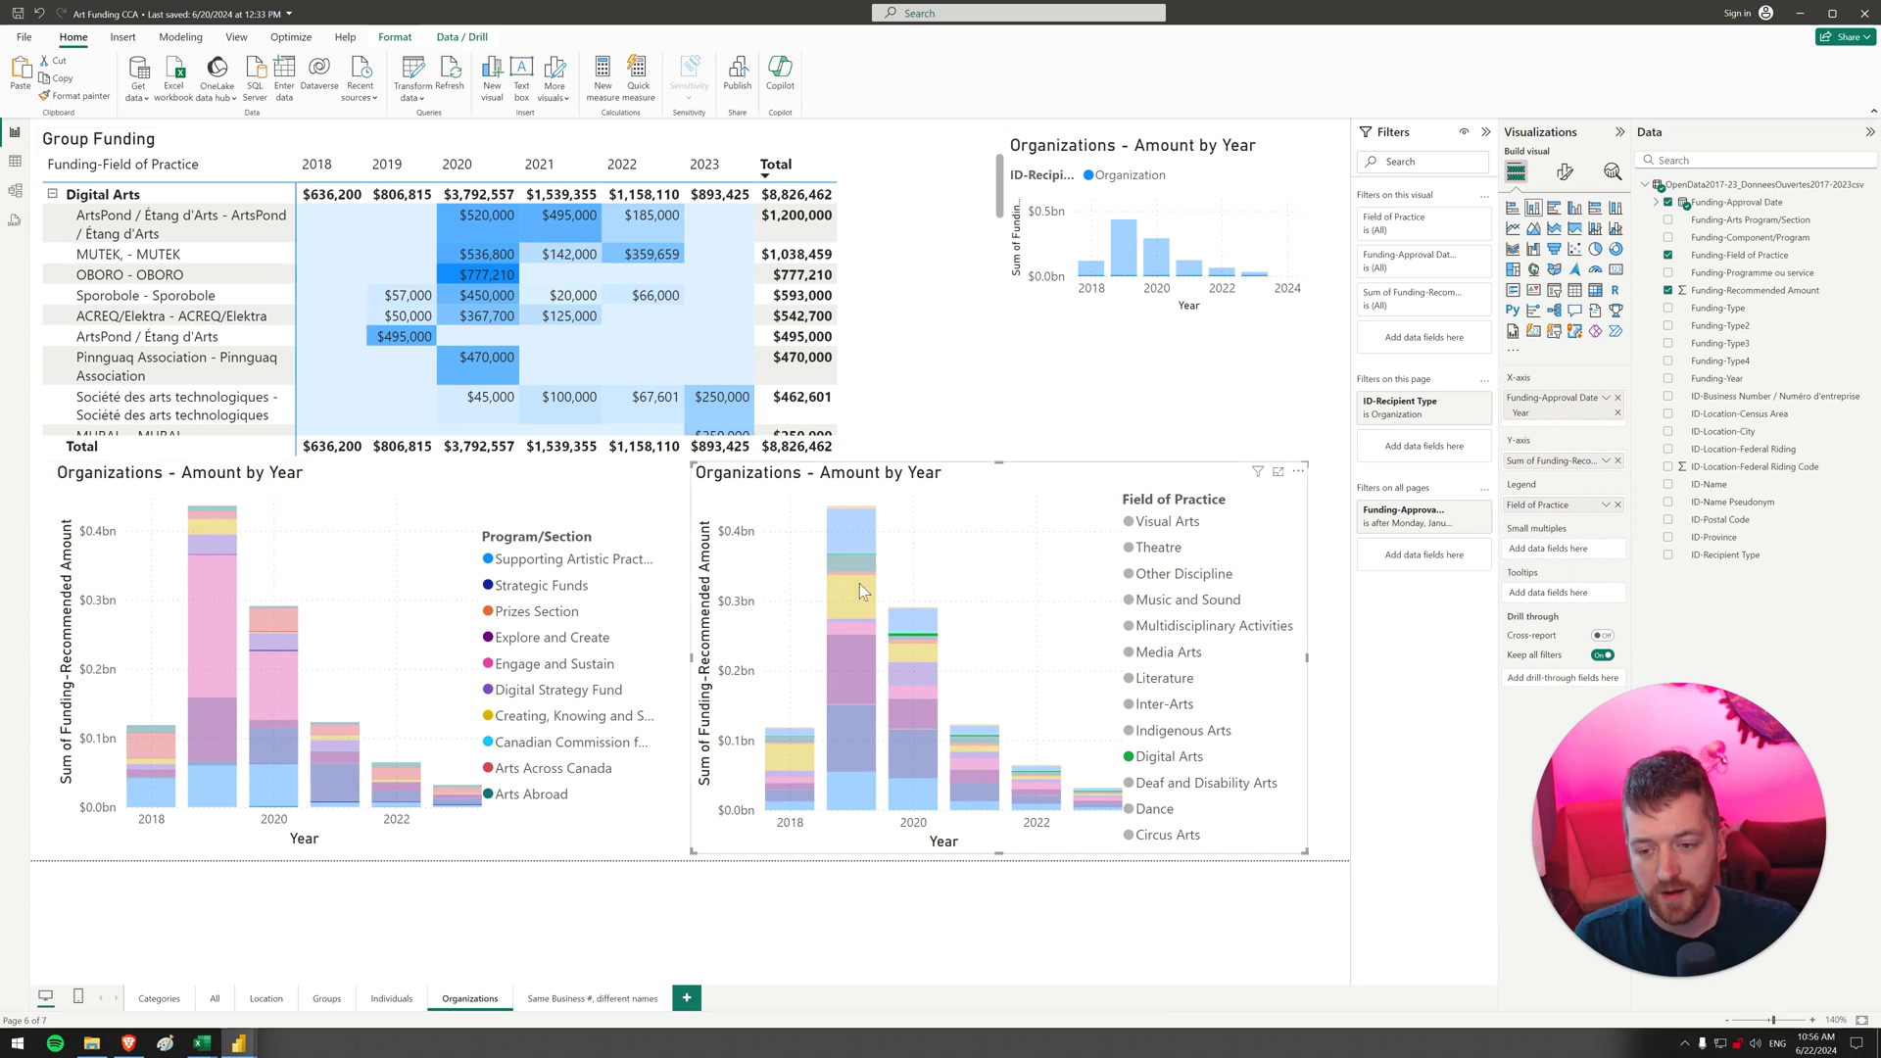
Switch to the Same Business #, different names page and widen its matrix to show the Earliest Funding-Approval Date column in full
click(596, 999)
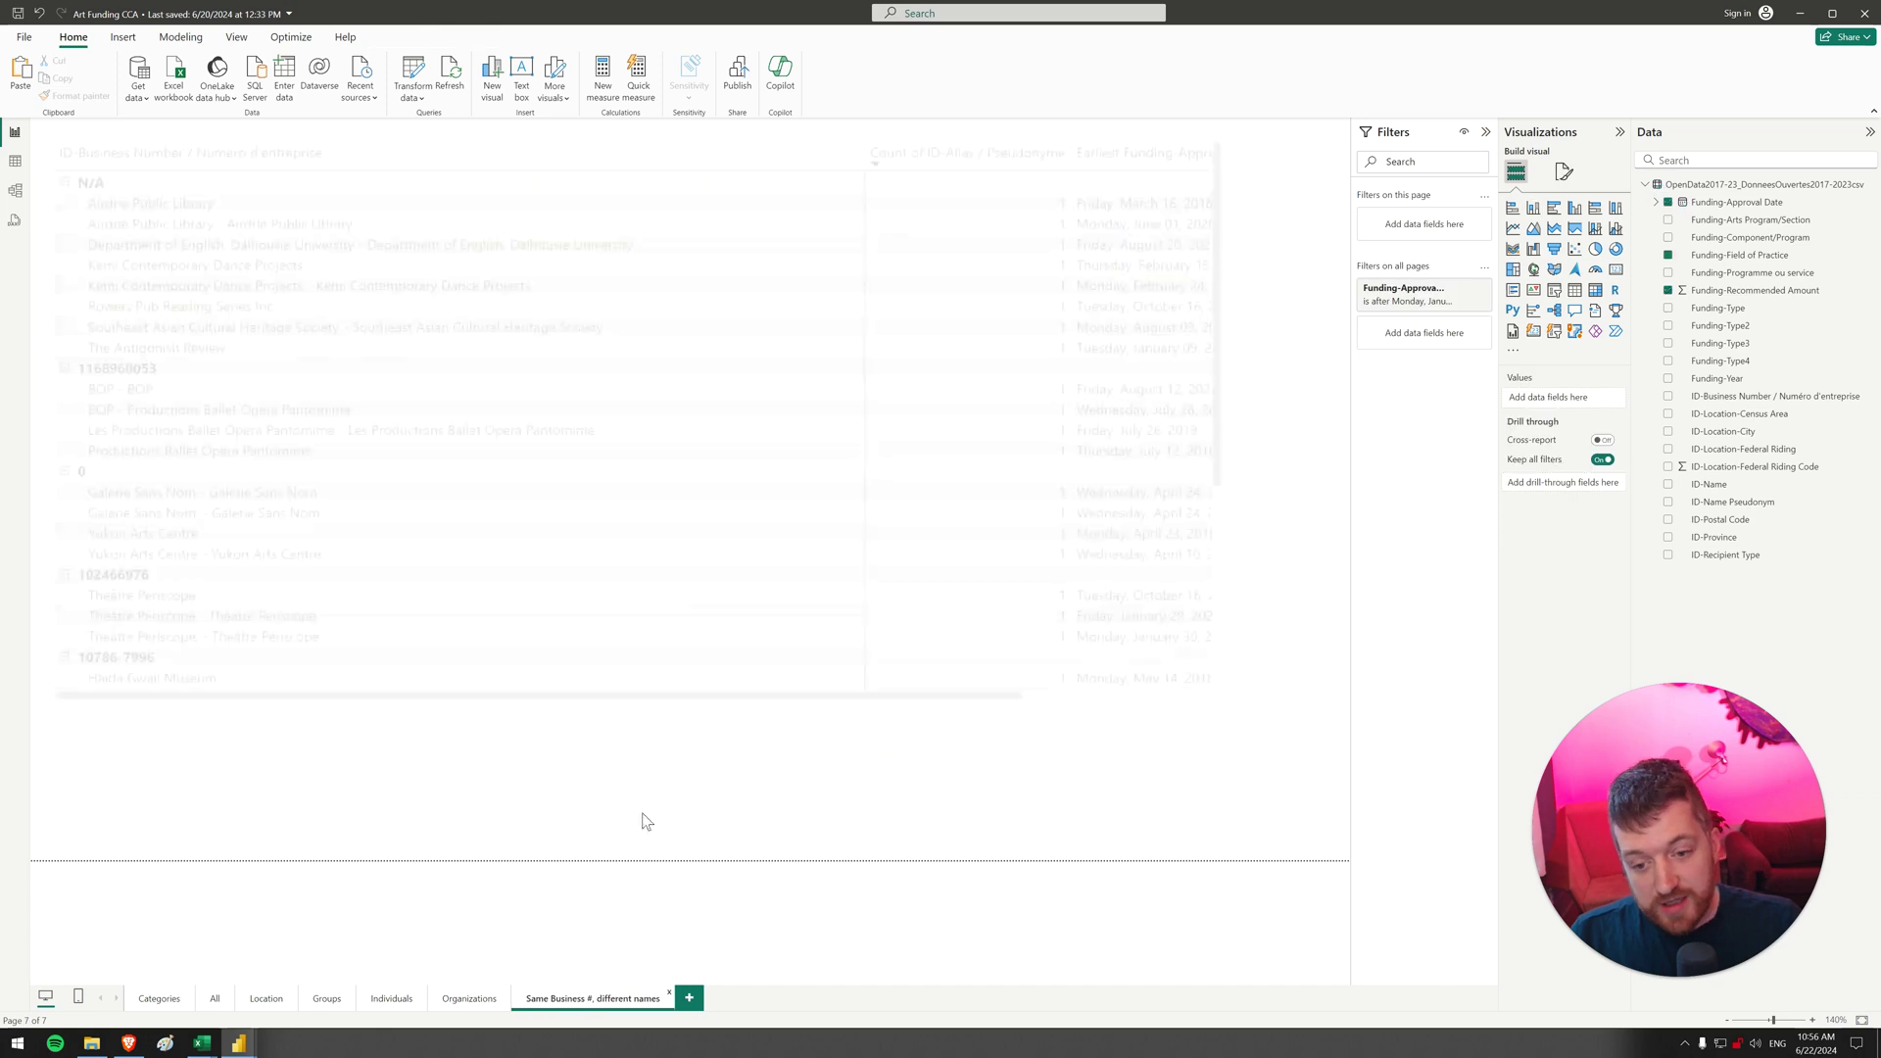
click(1221, 368)
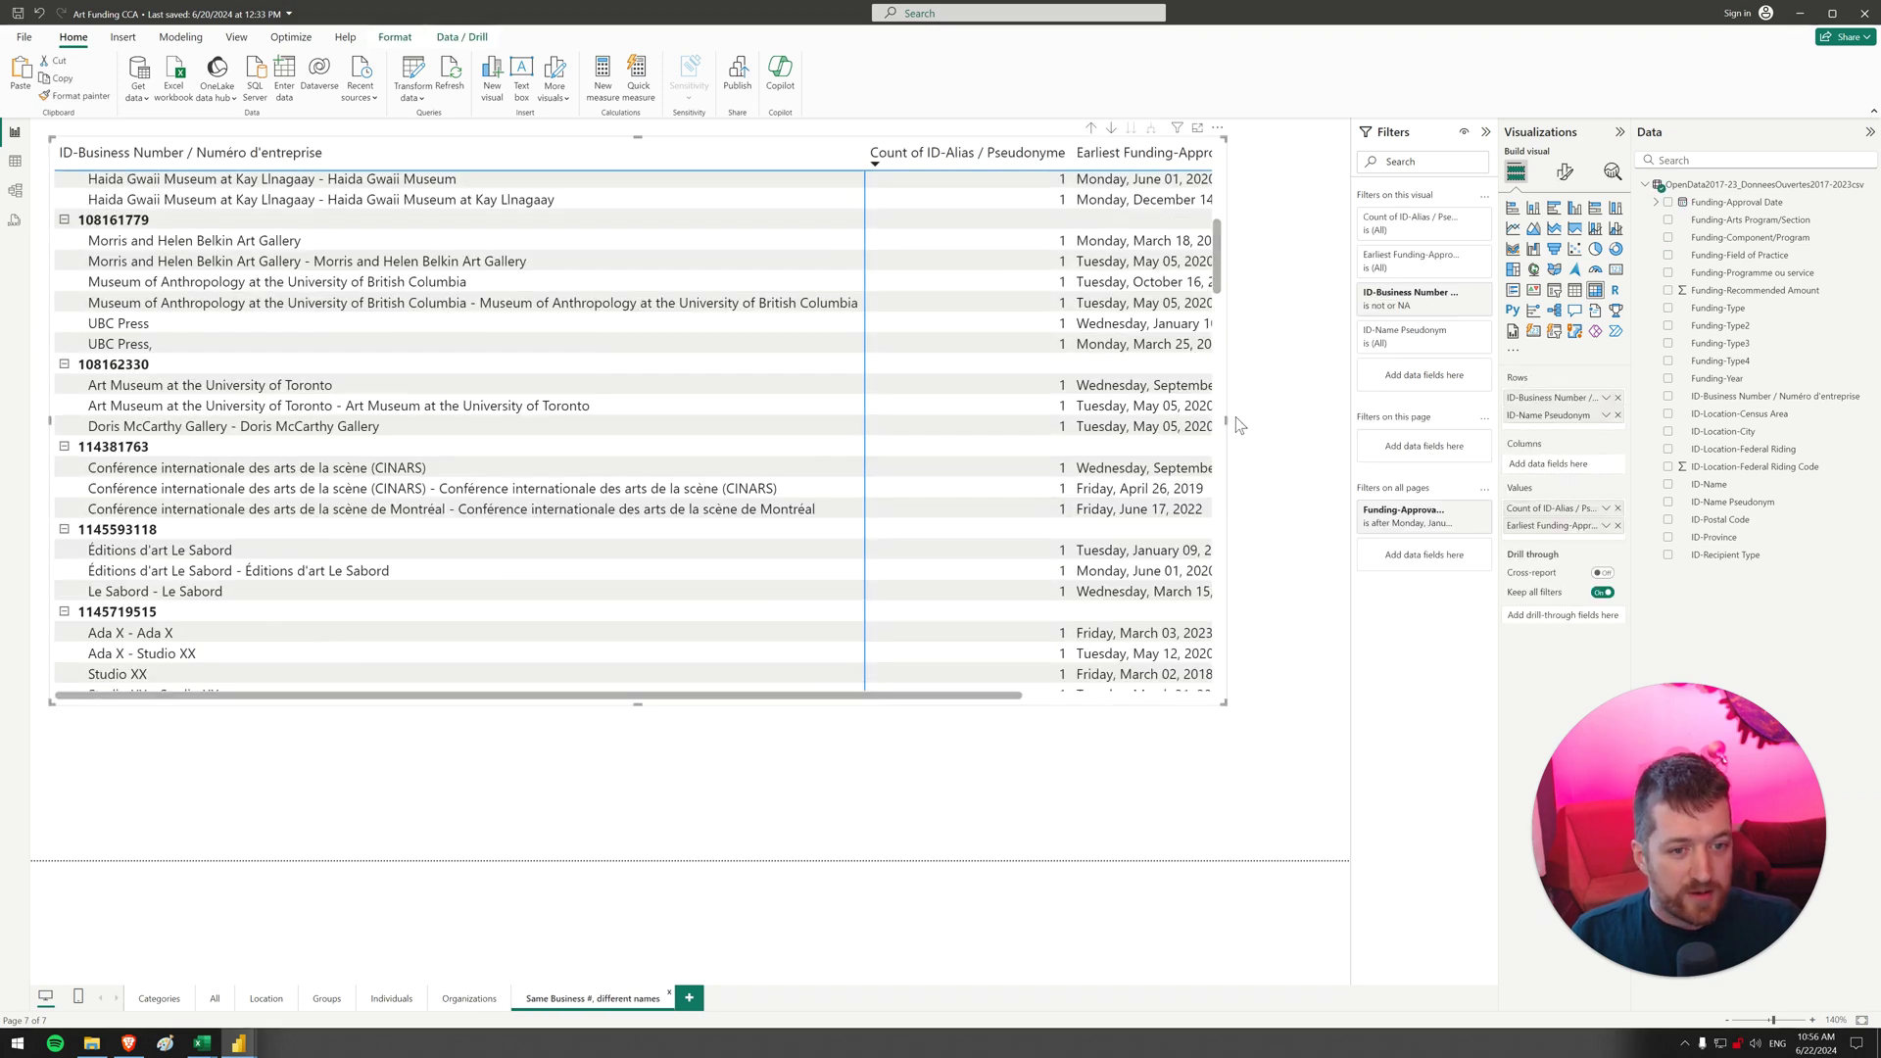
drag(1224, 422, 1330, 419)
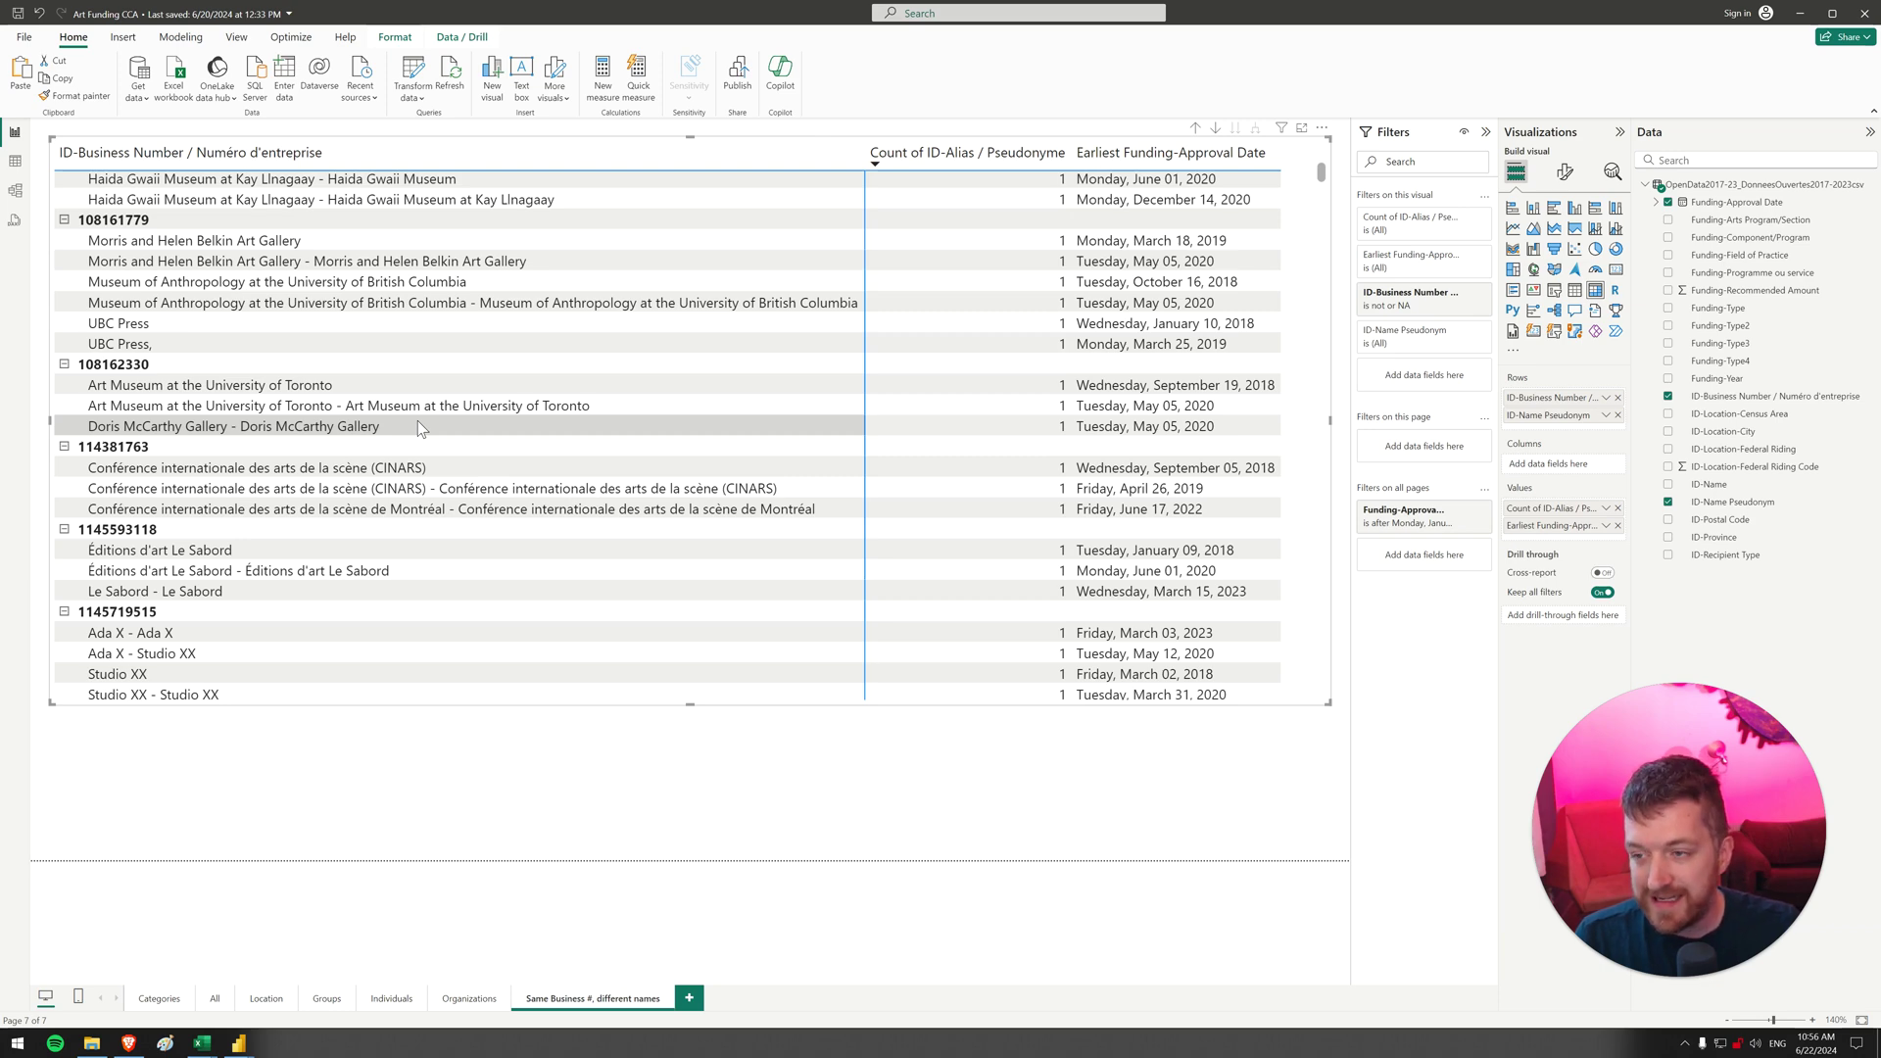
Examine the name variants grouped under the first business numbers, selecting the BOP - BOP row briefly and clearing it
scroll(485, 330, up, 5)
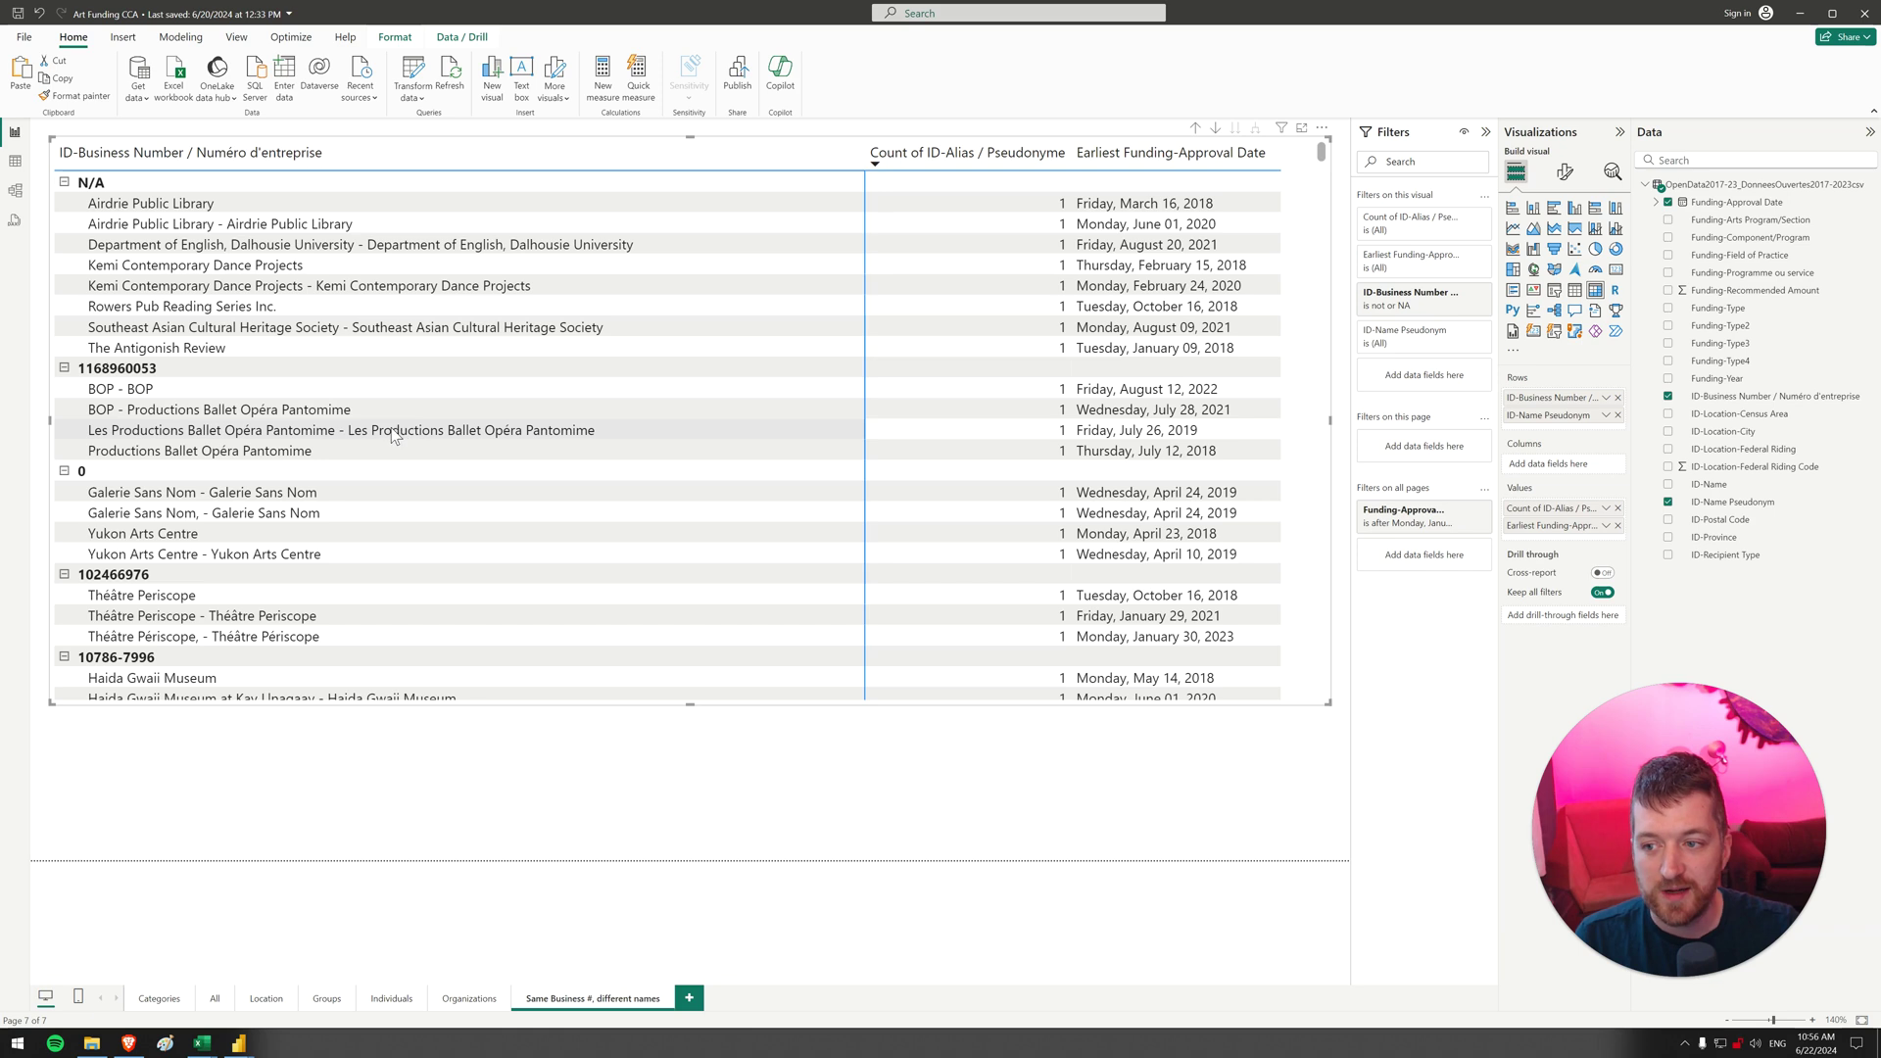
click(335, 388)
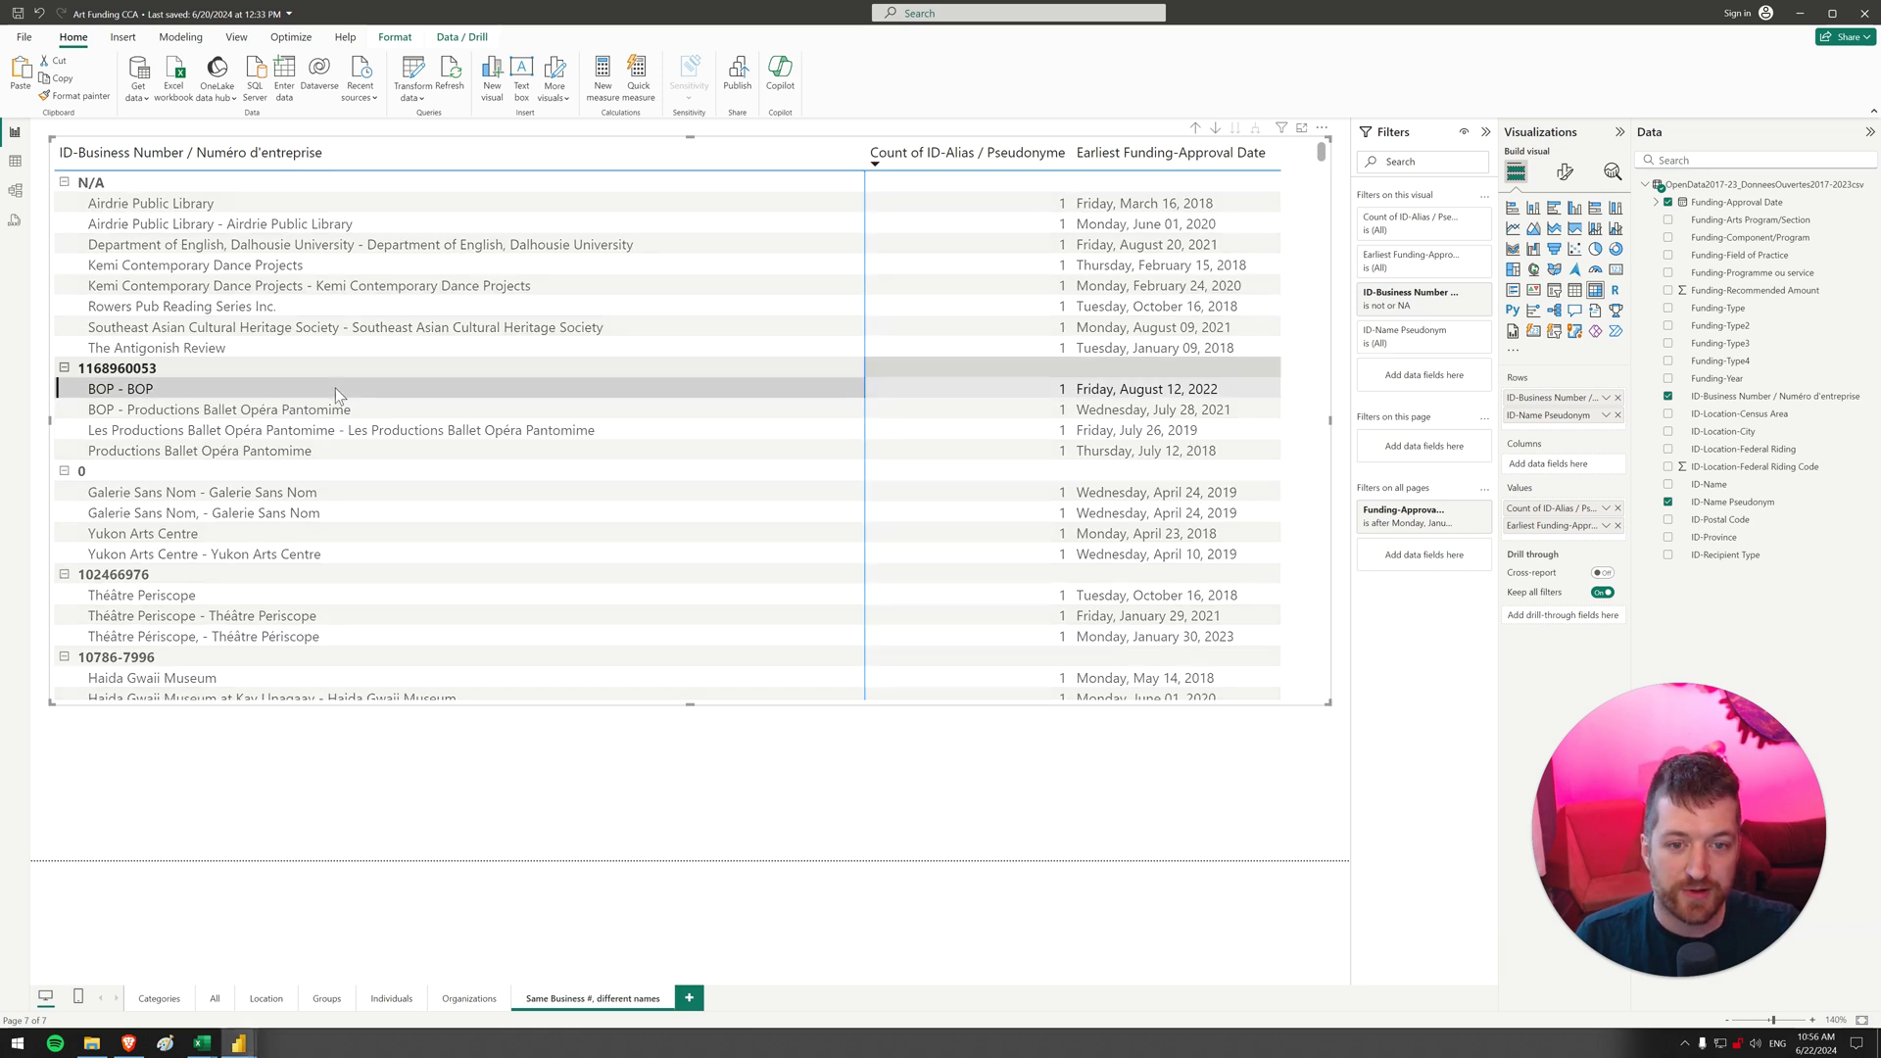
click(335, 388)
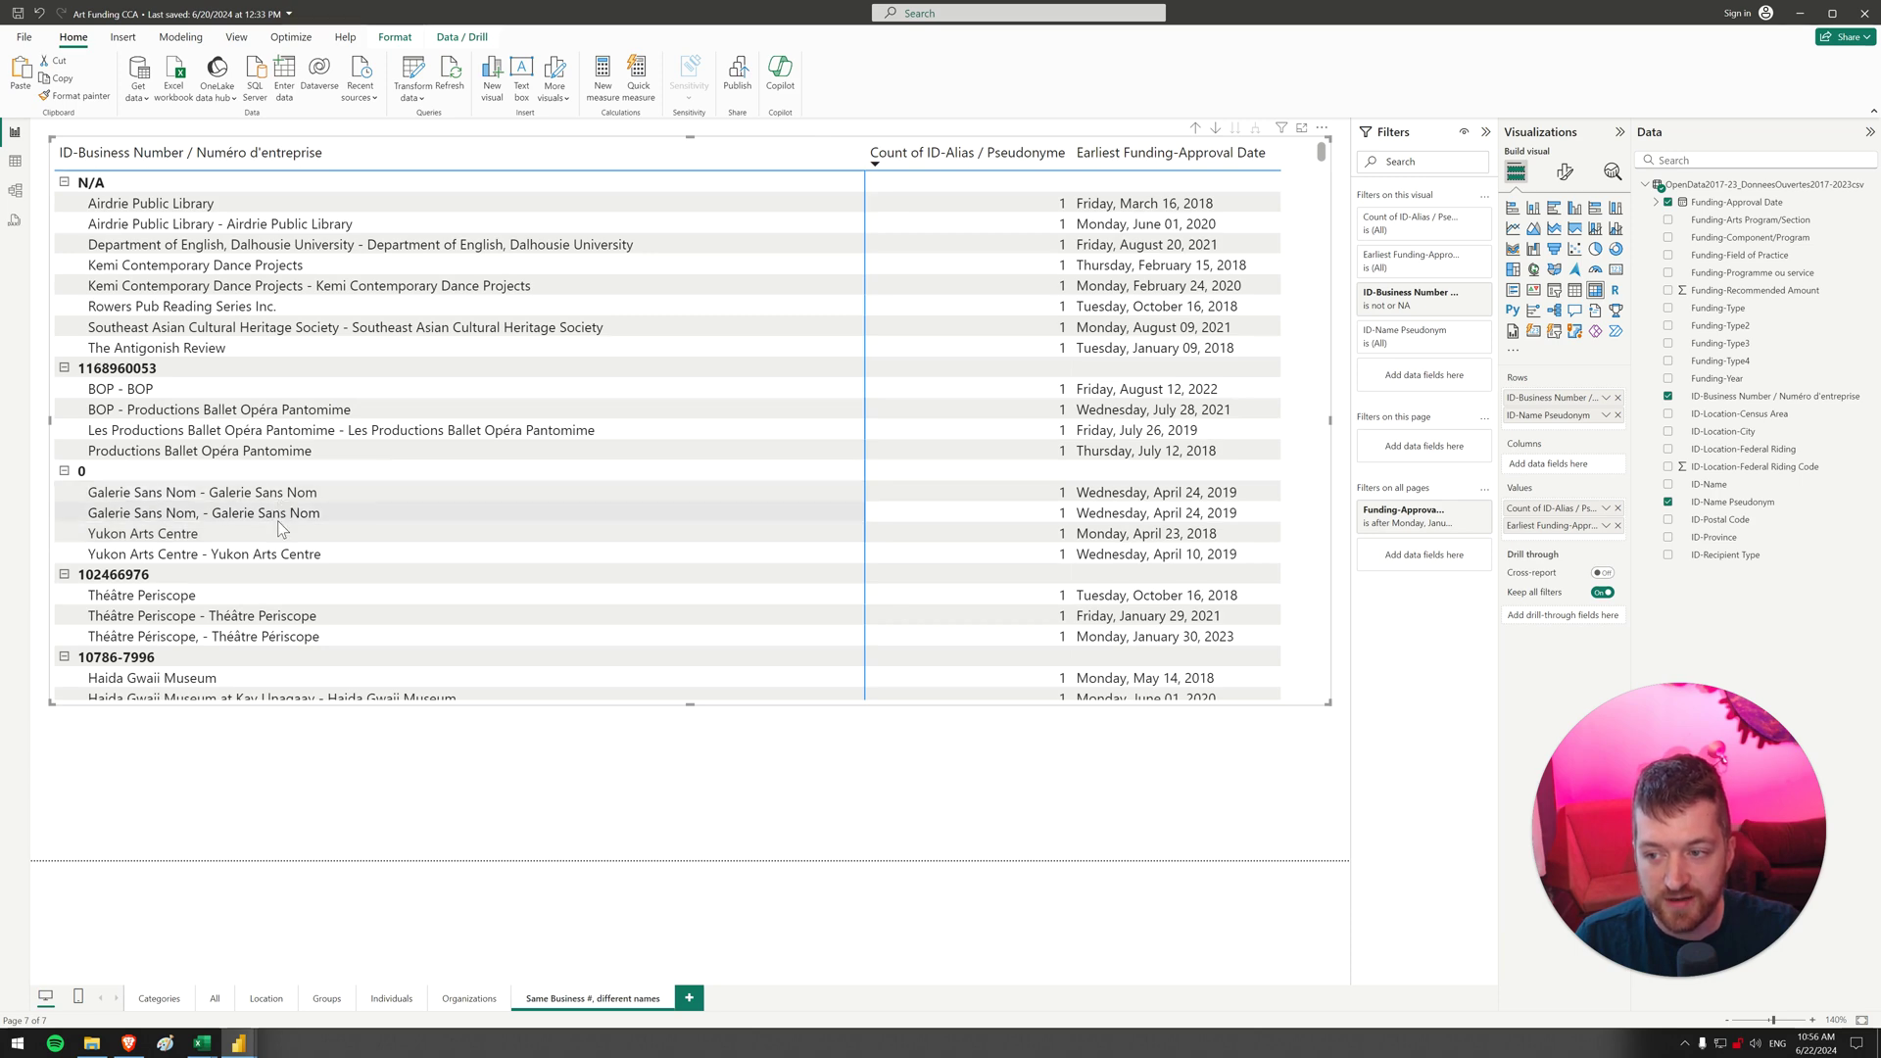
scroll(225, 509, down, 3)
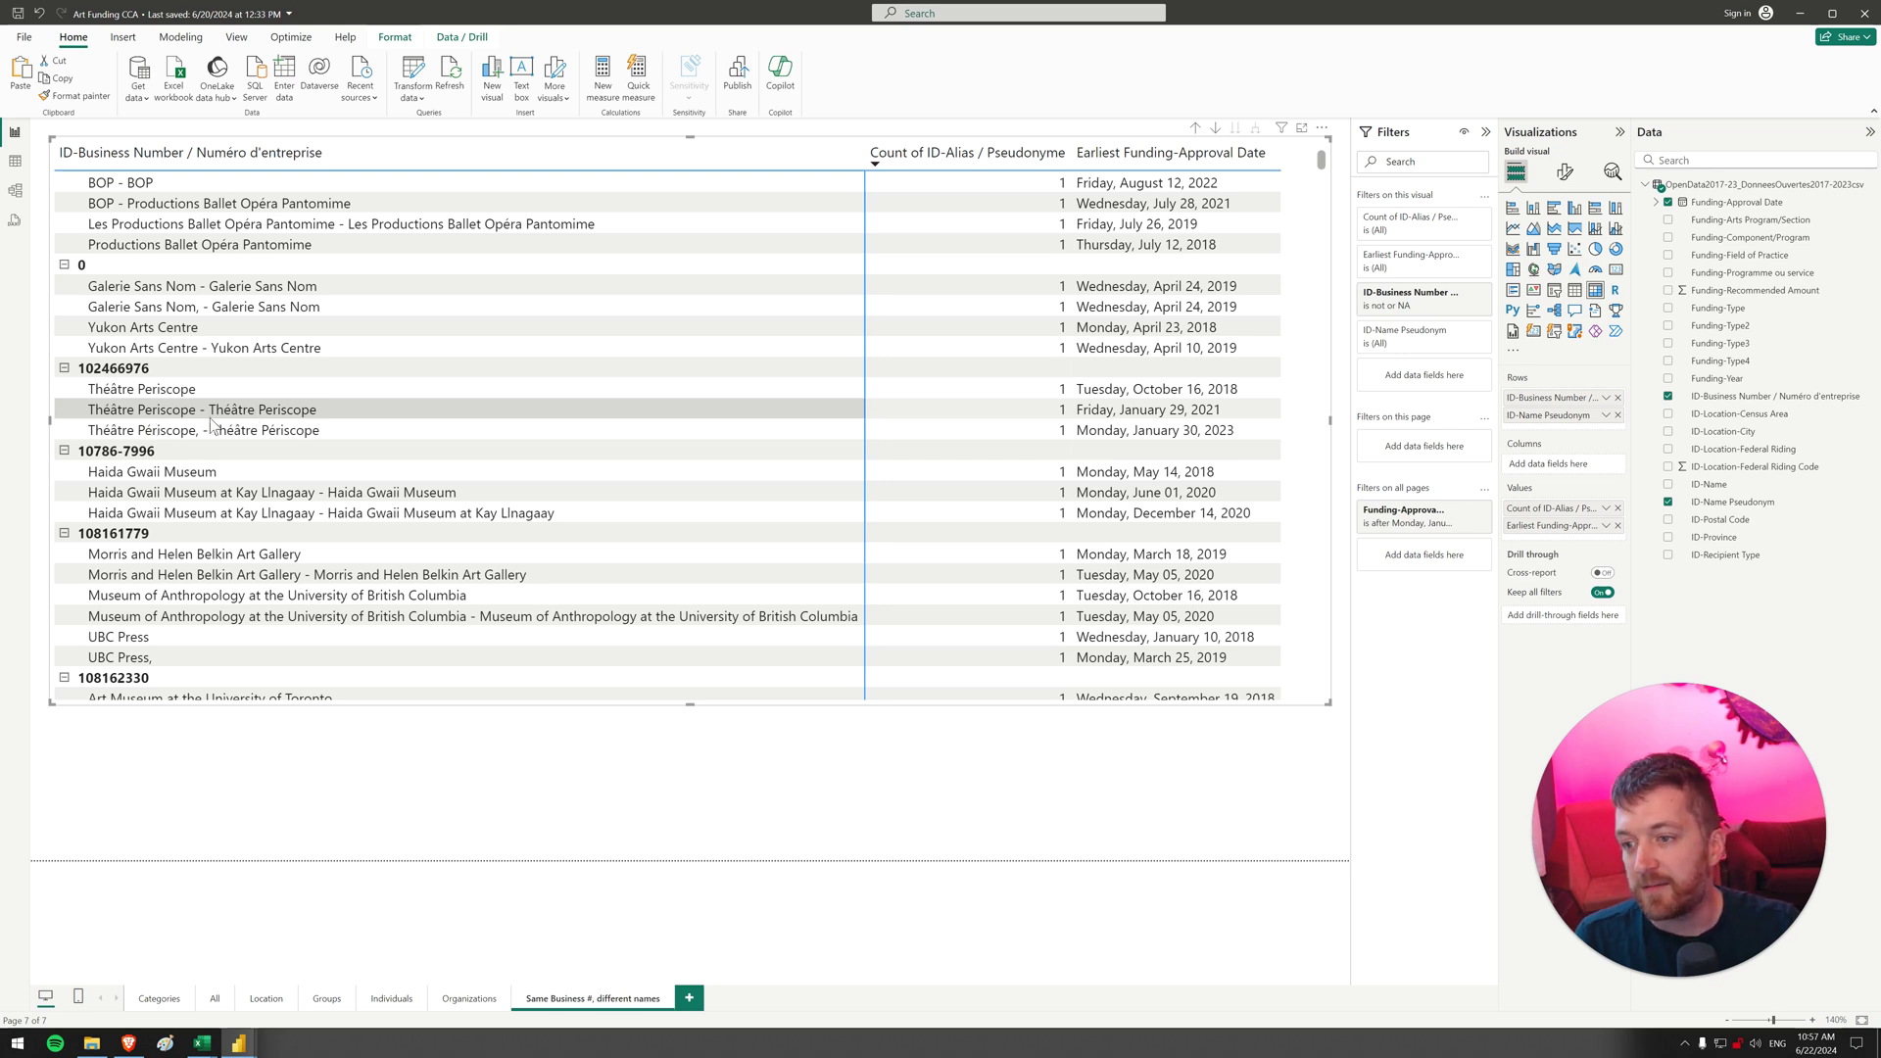
scroll(291, 413, down, 1)
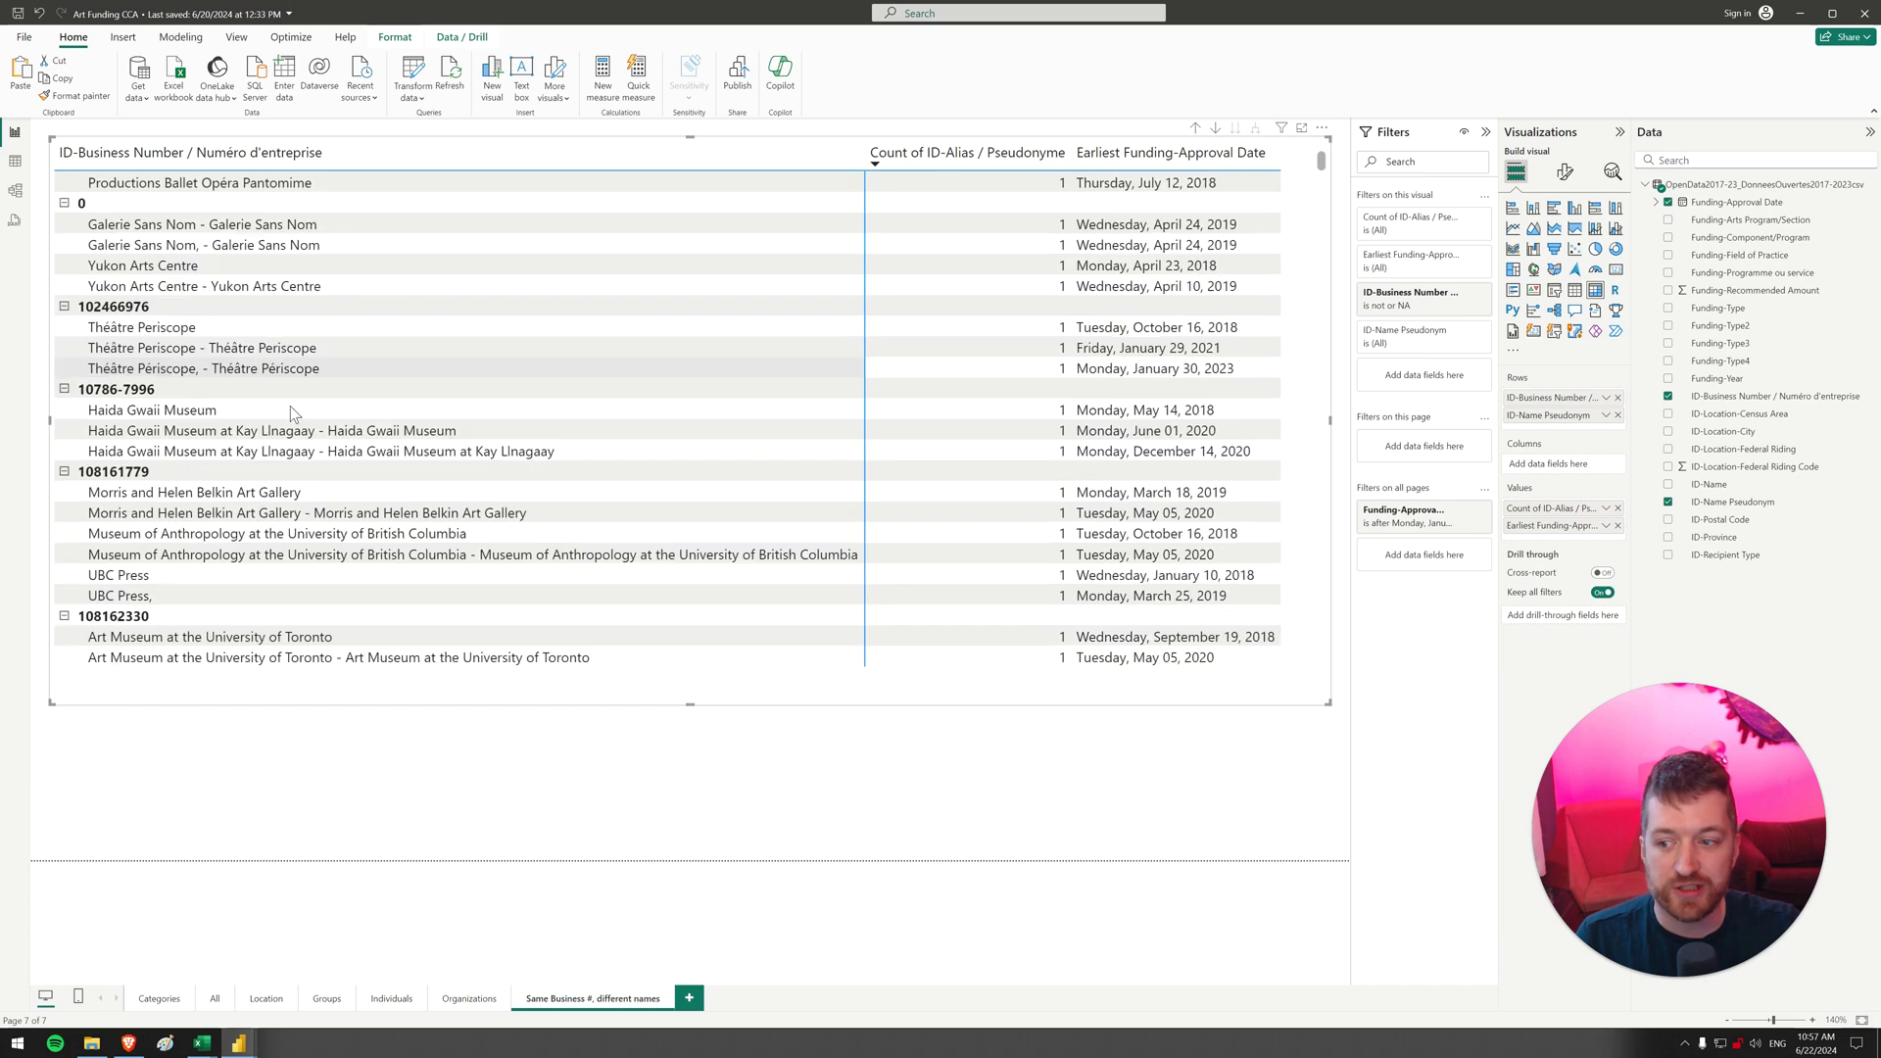
scroll(291, 412, down, 6)
scroll(170, 252, up, 2)
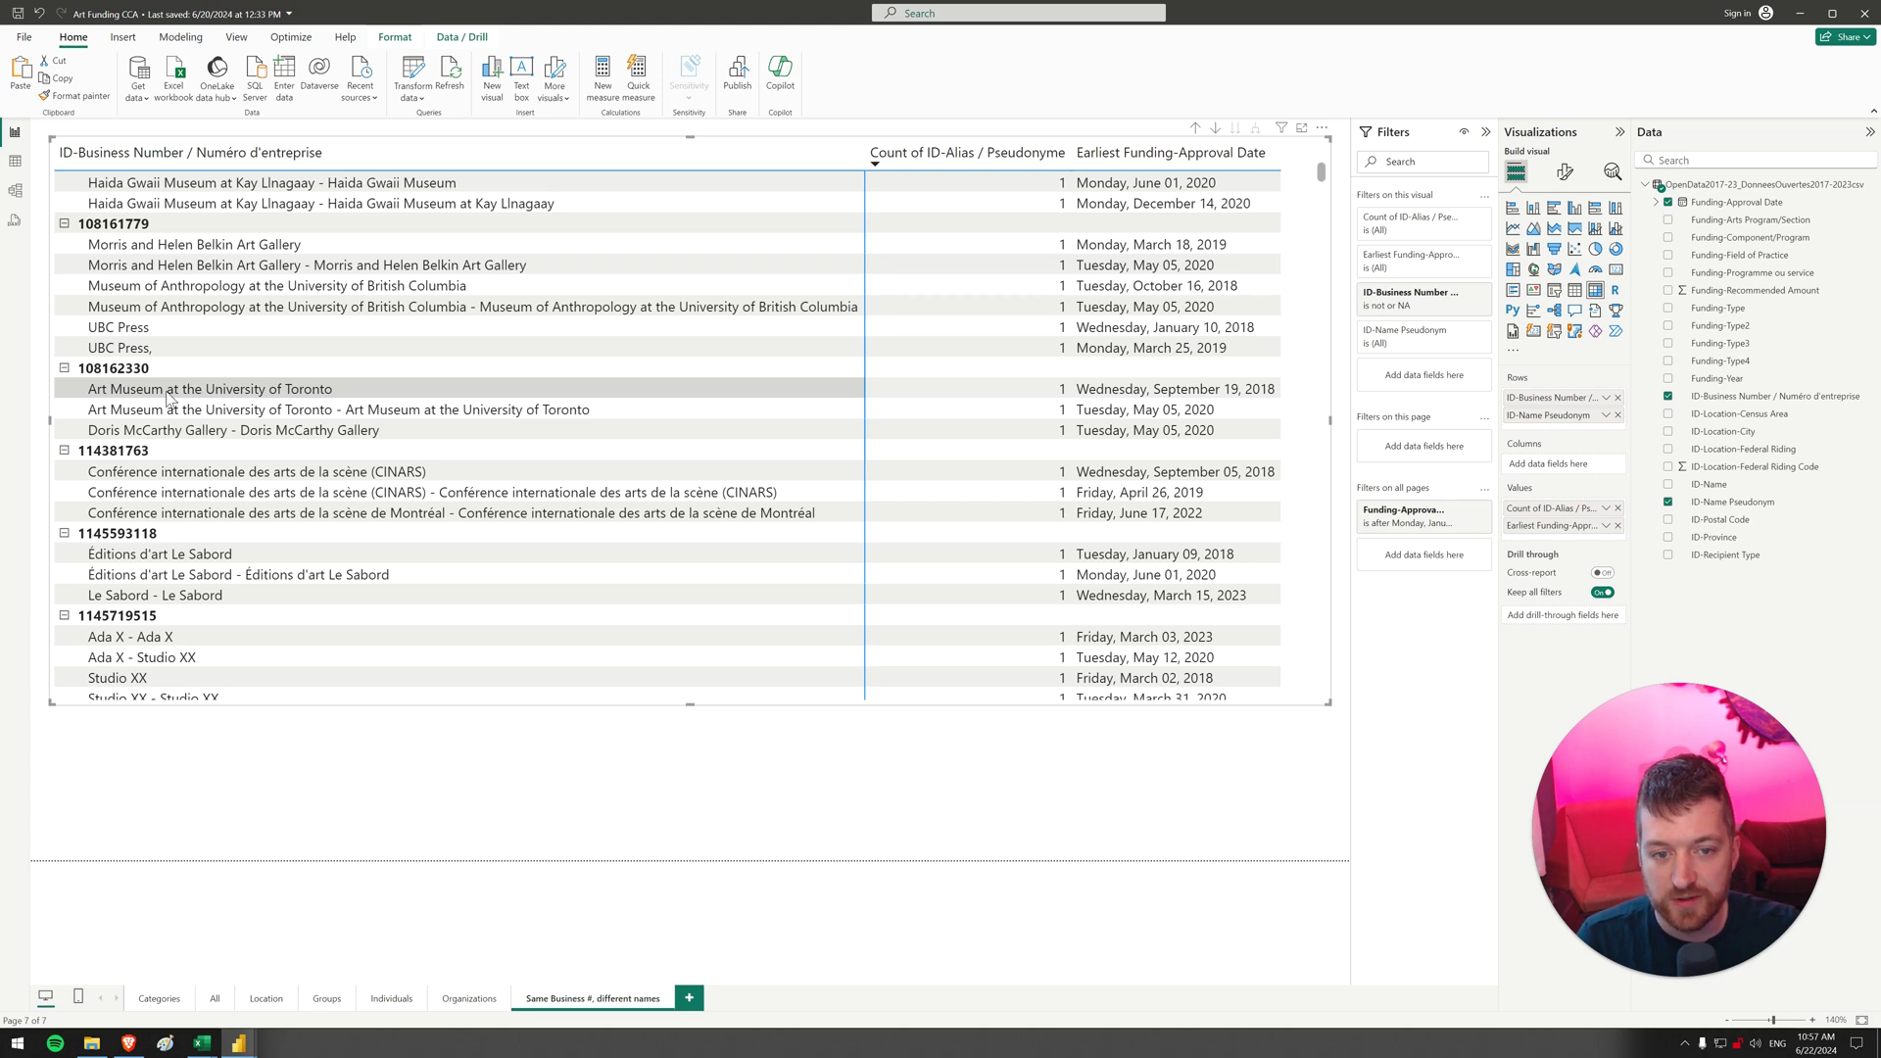
Read through the rest of the business-number matrix for organizations recorded under several names, and deselect the matrix
scroll(169, 397, down, 15)
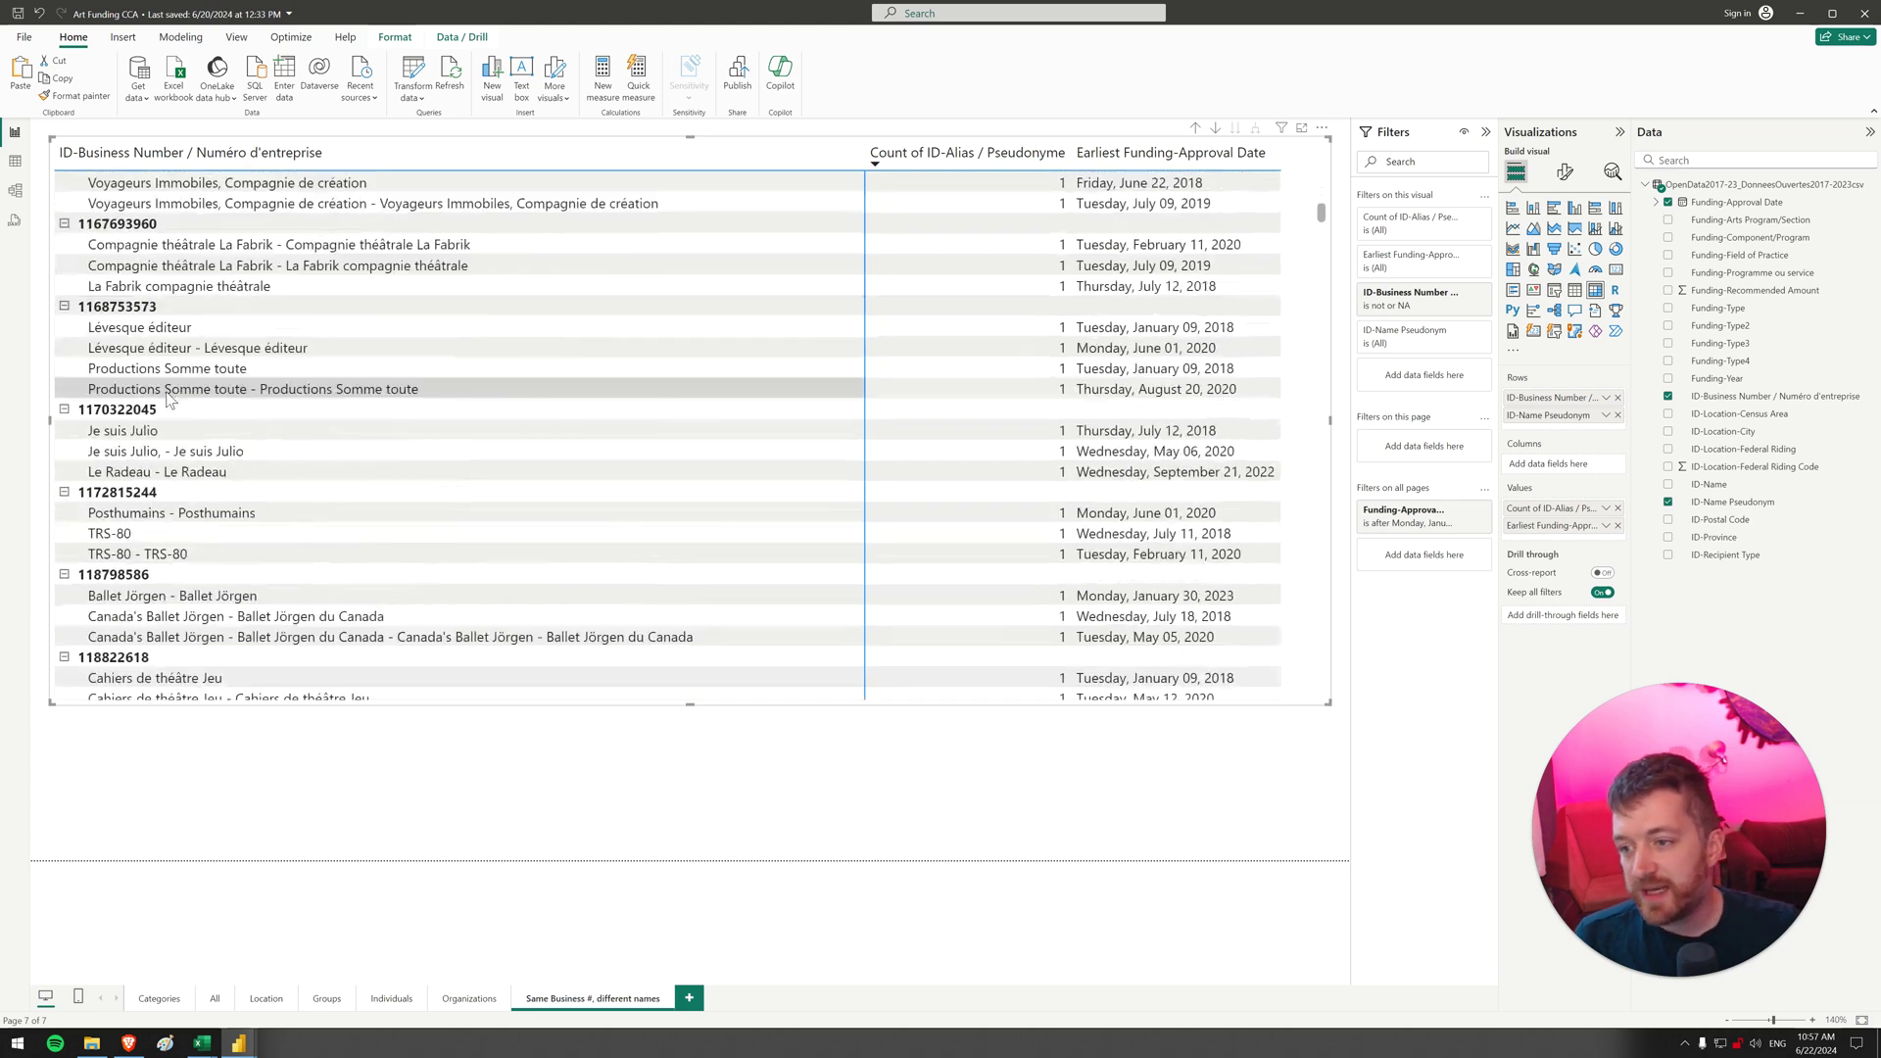
scroll(169, 396, down, 20)
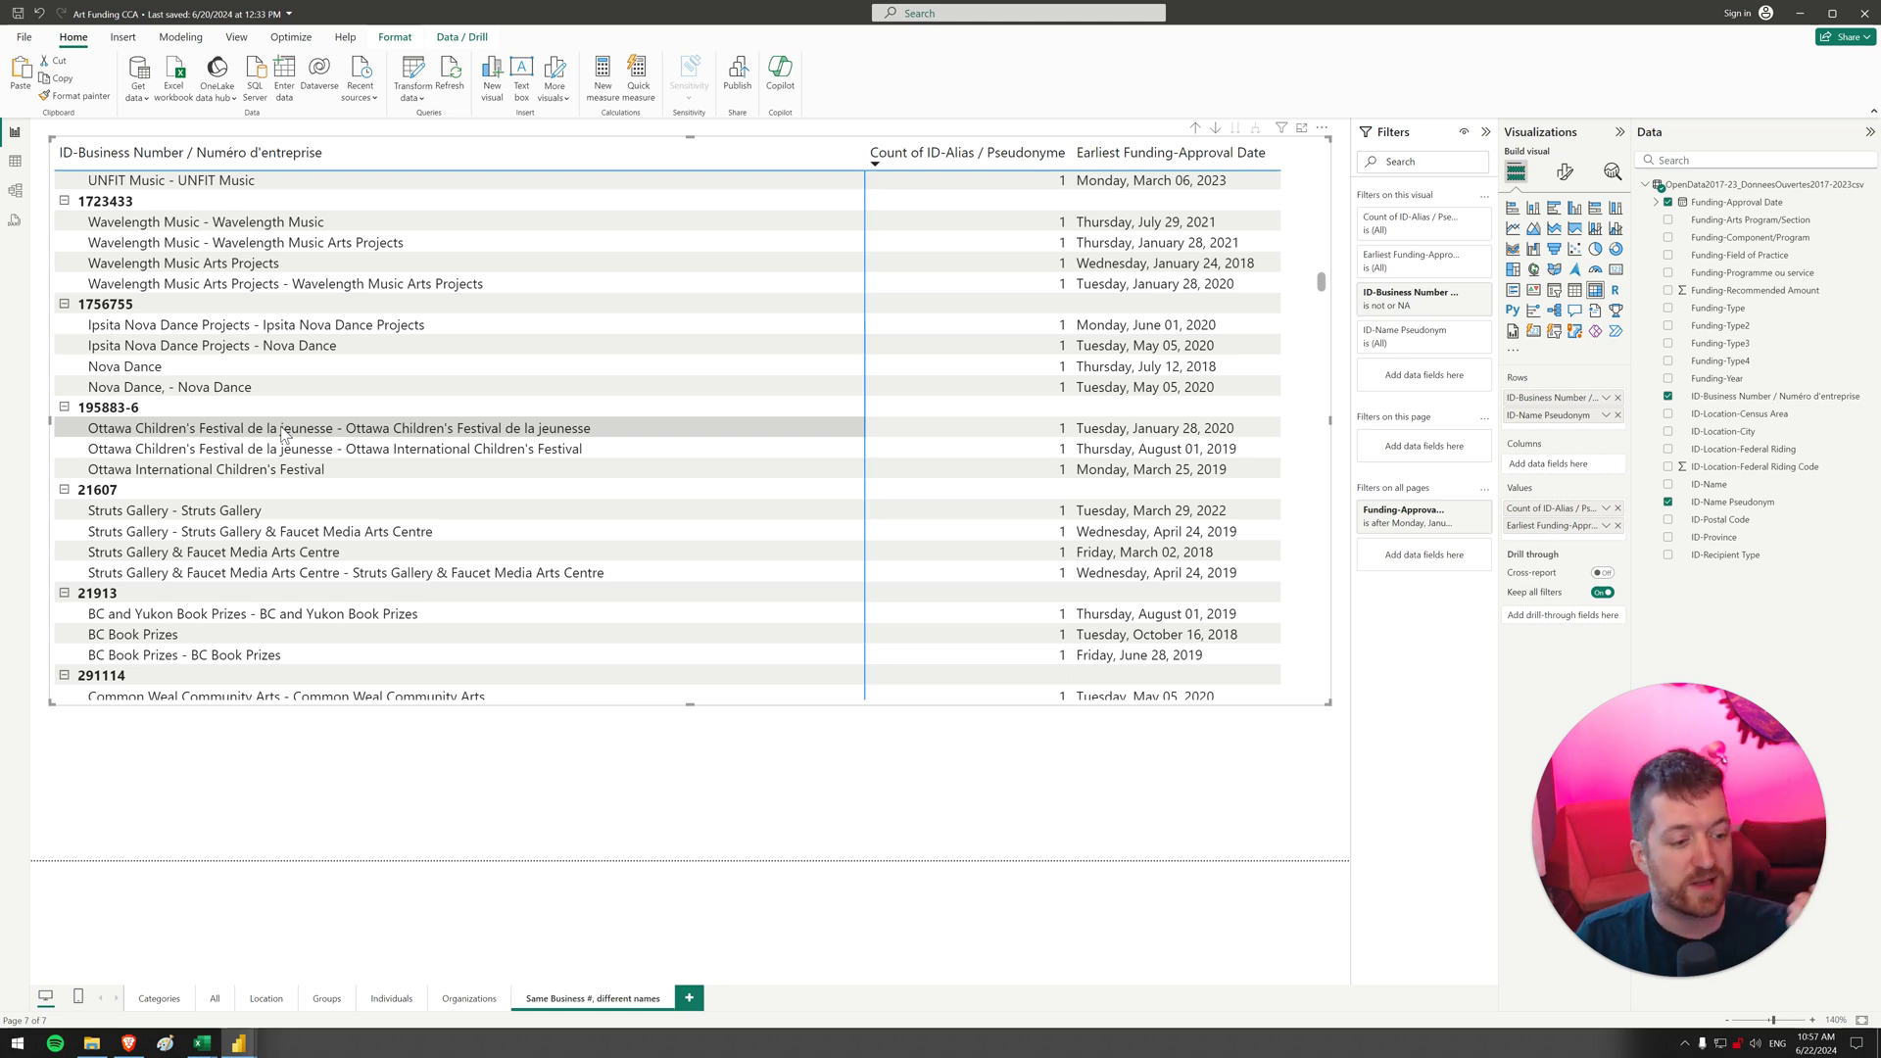
scroll(479, 433, down, 10)
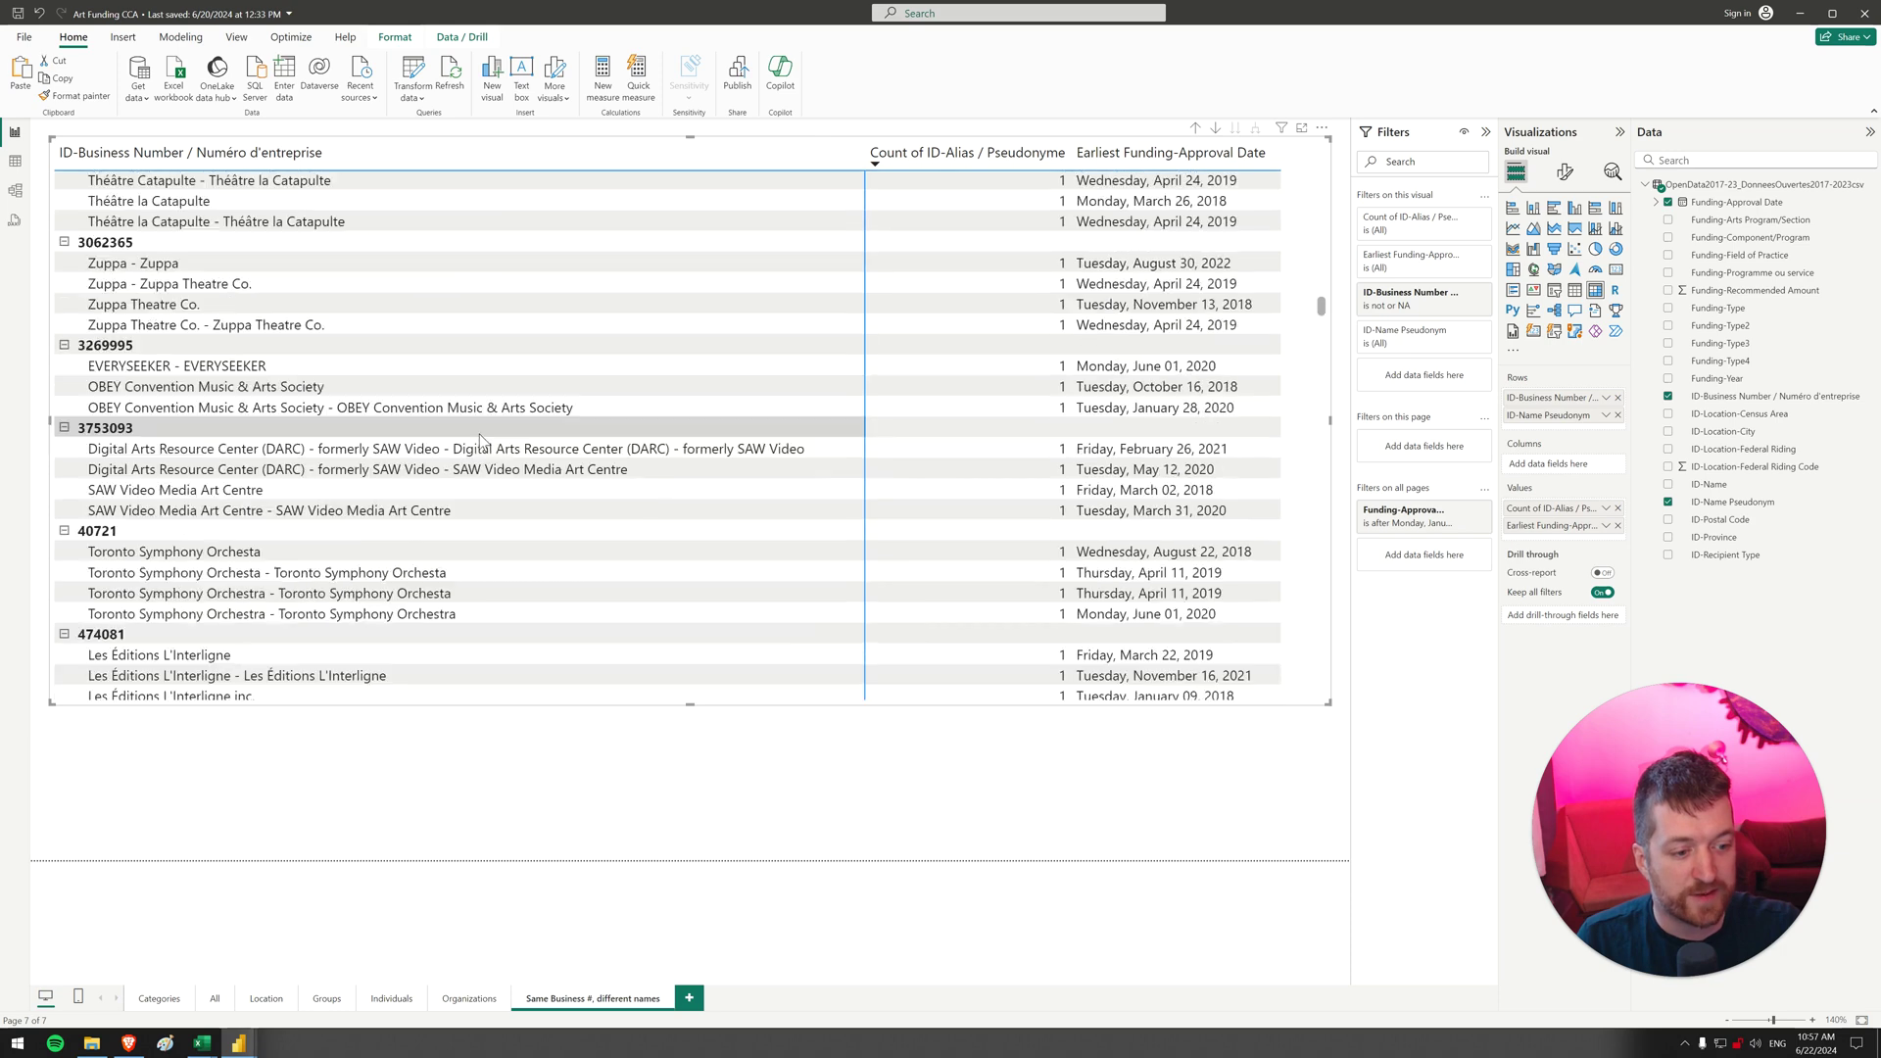
scroll(480, 439, down, 10)
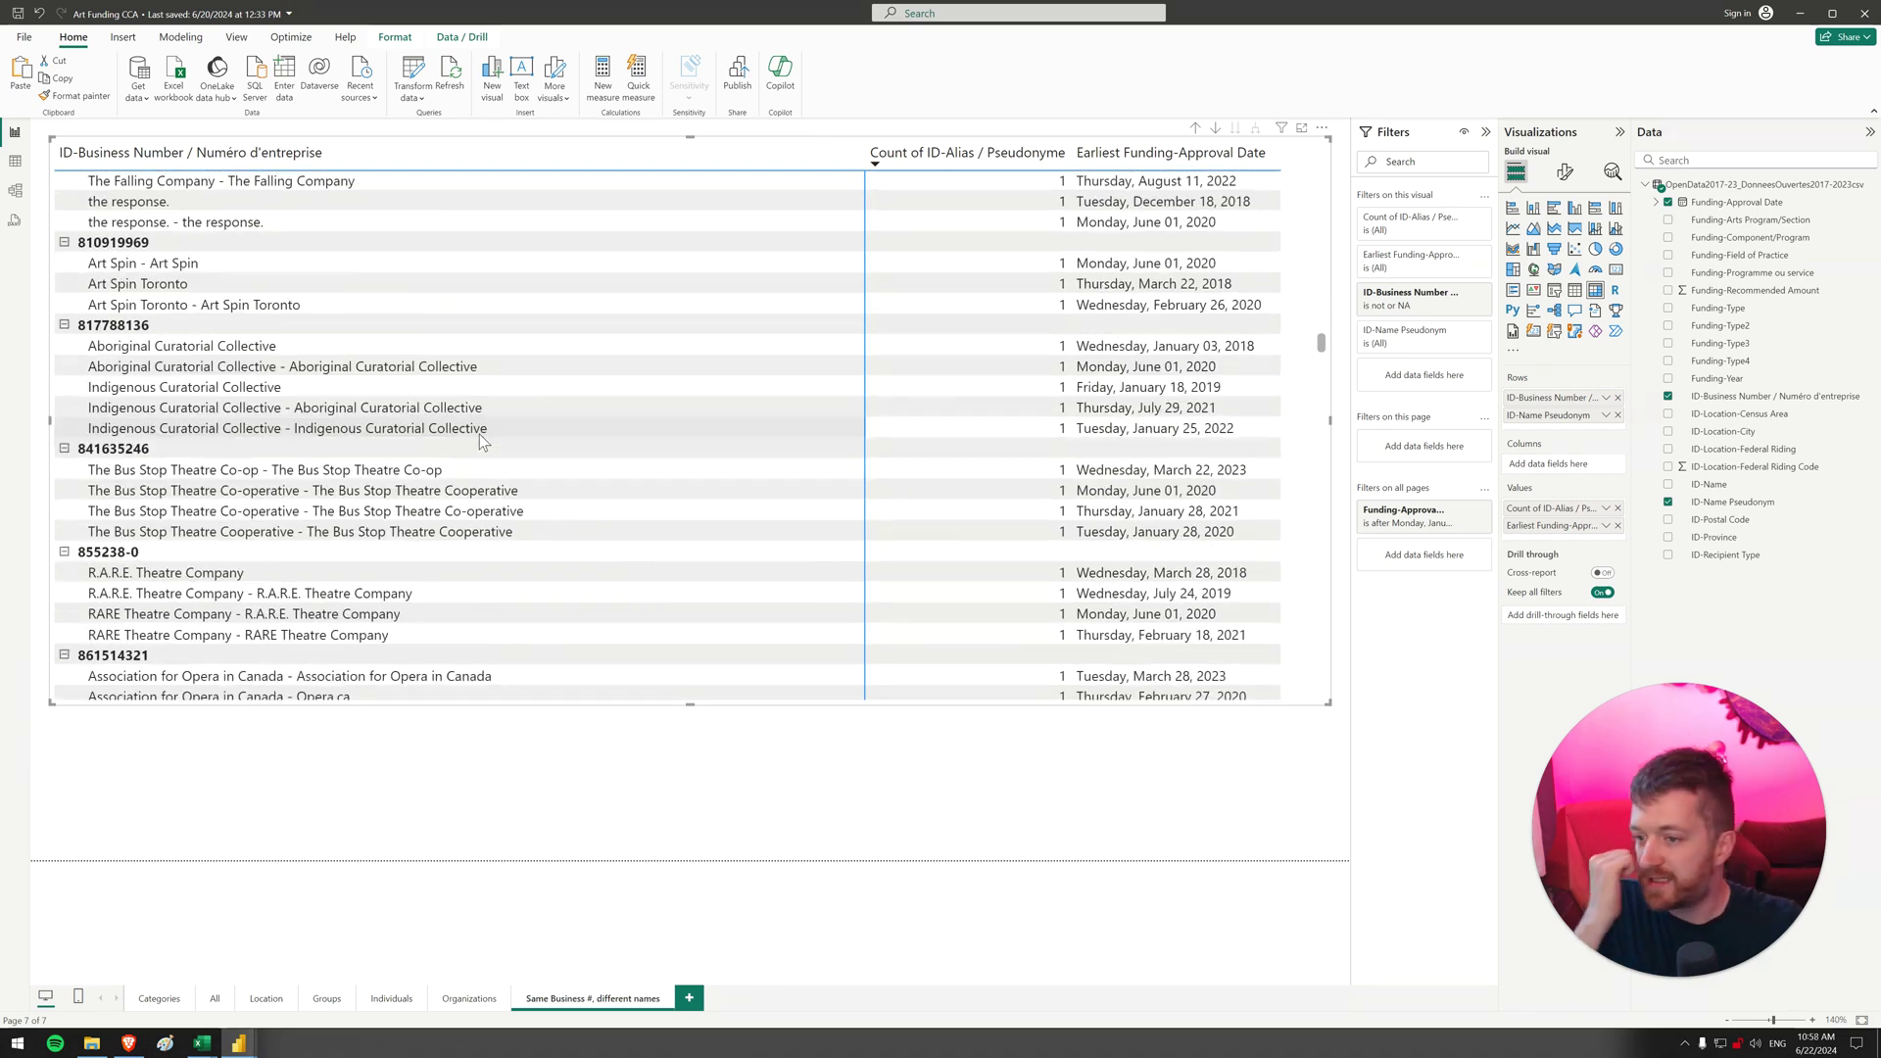
scroll(479, 435, down, 7)
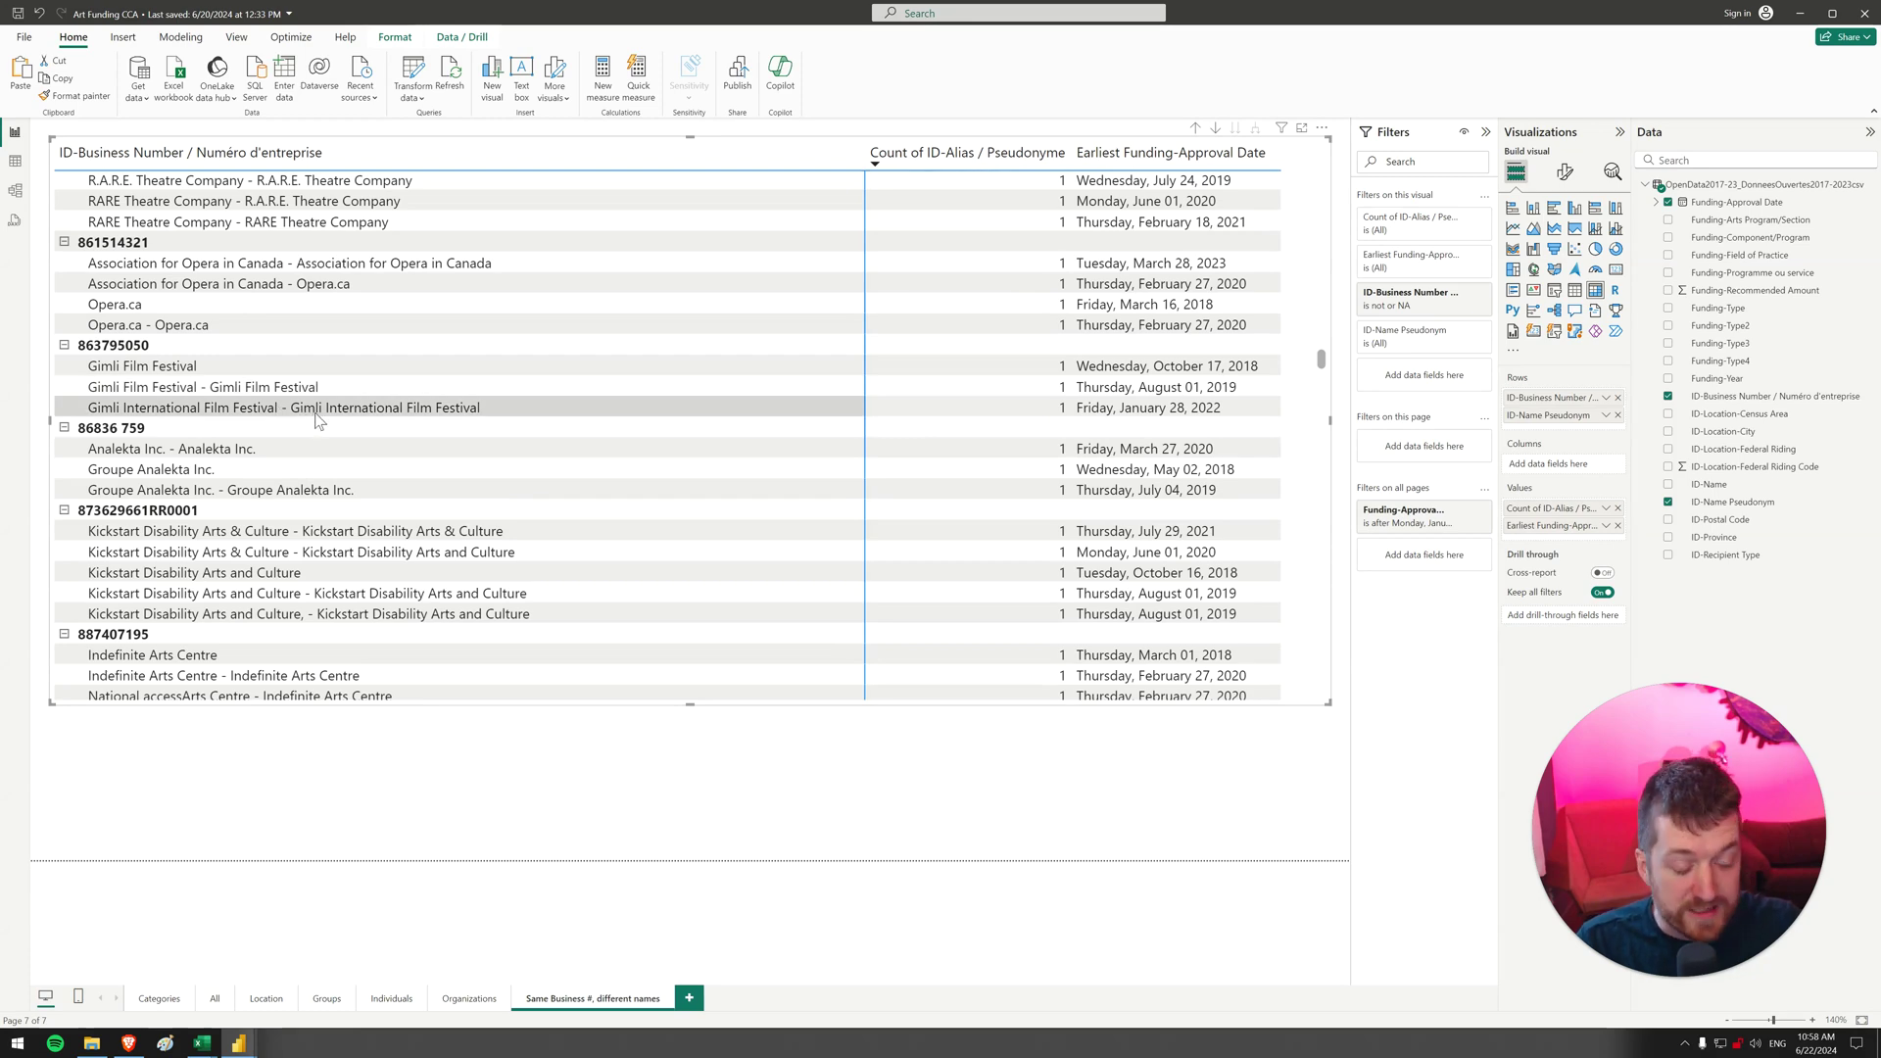
scroll(312, 413, down, 2)
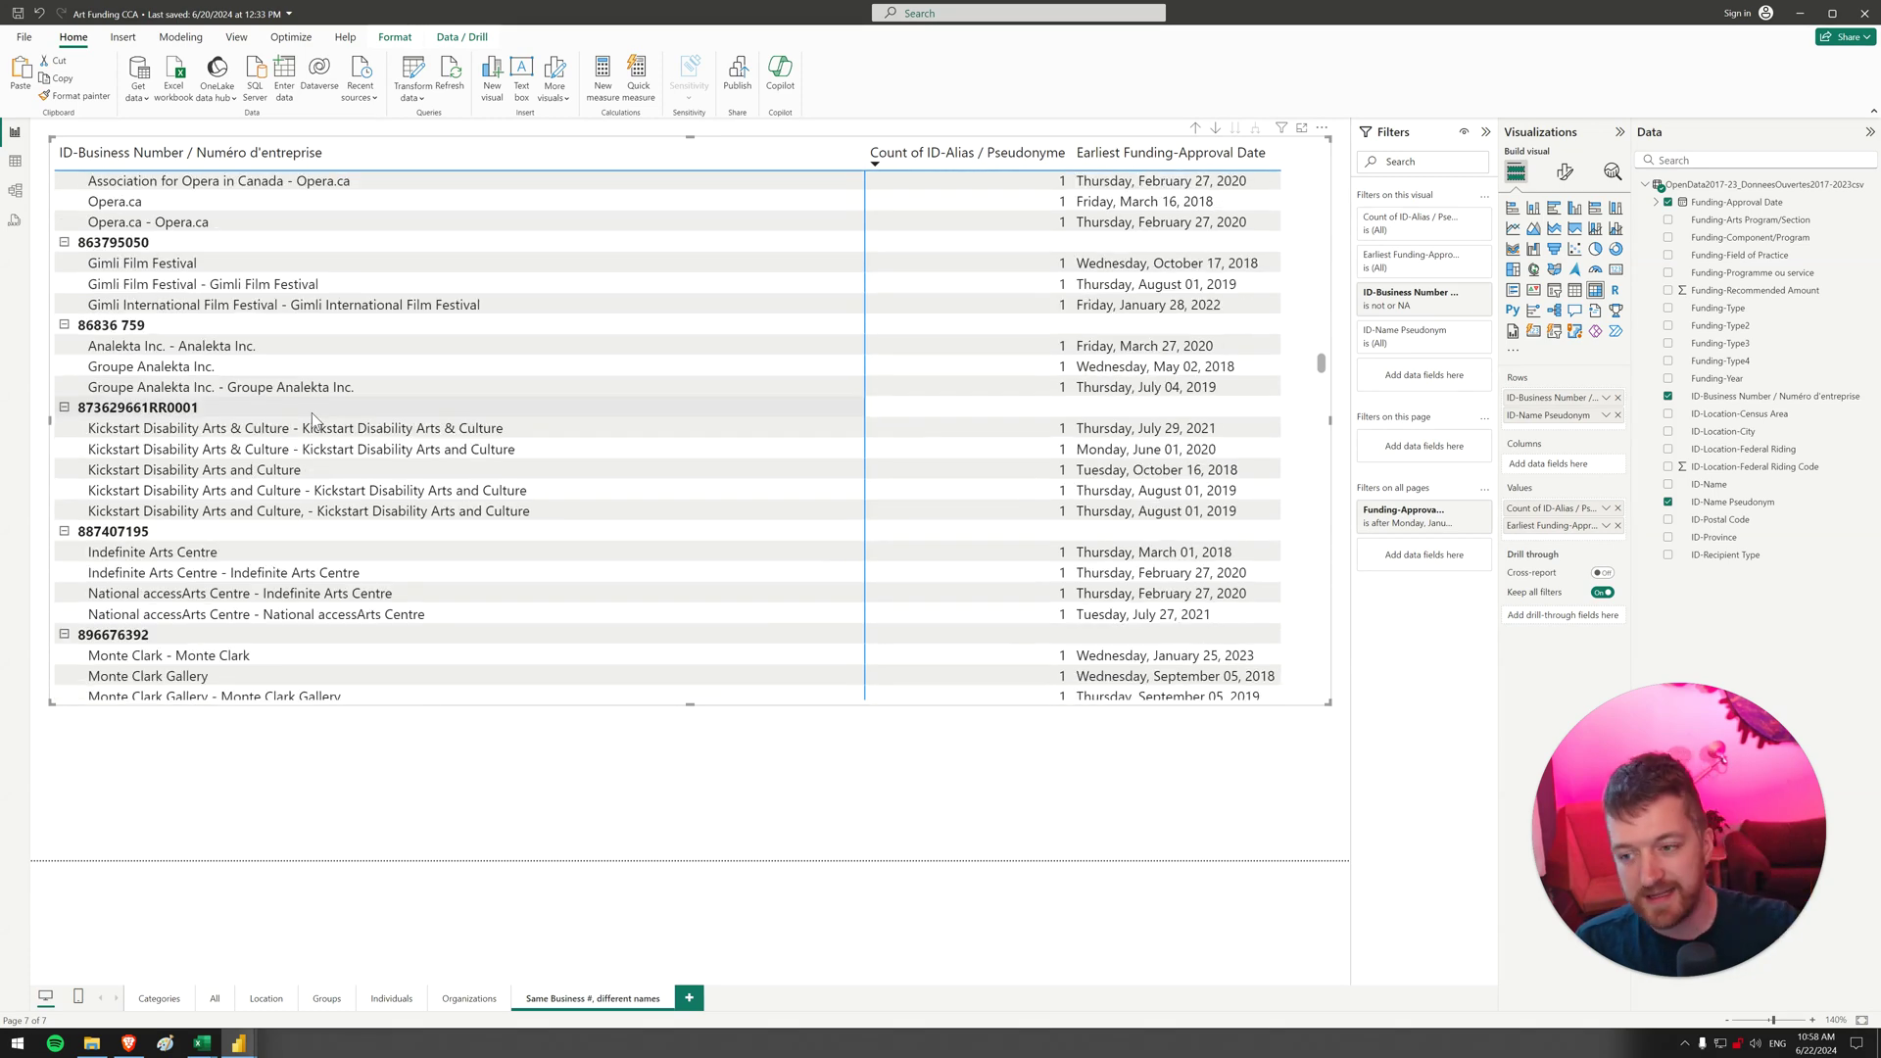
scroll(324, 402, down, 15)
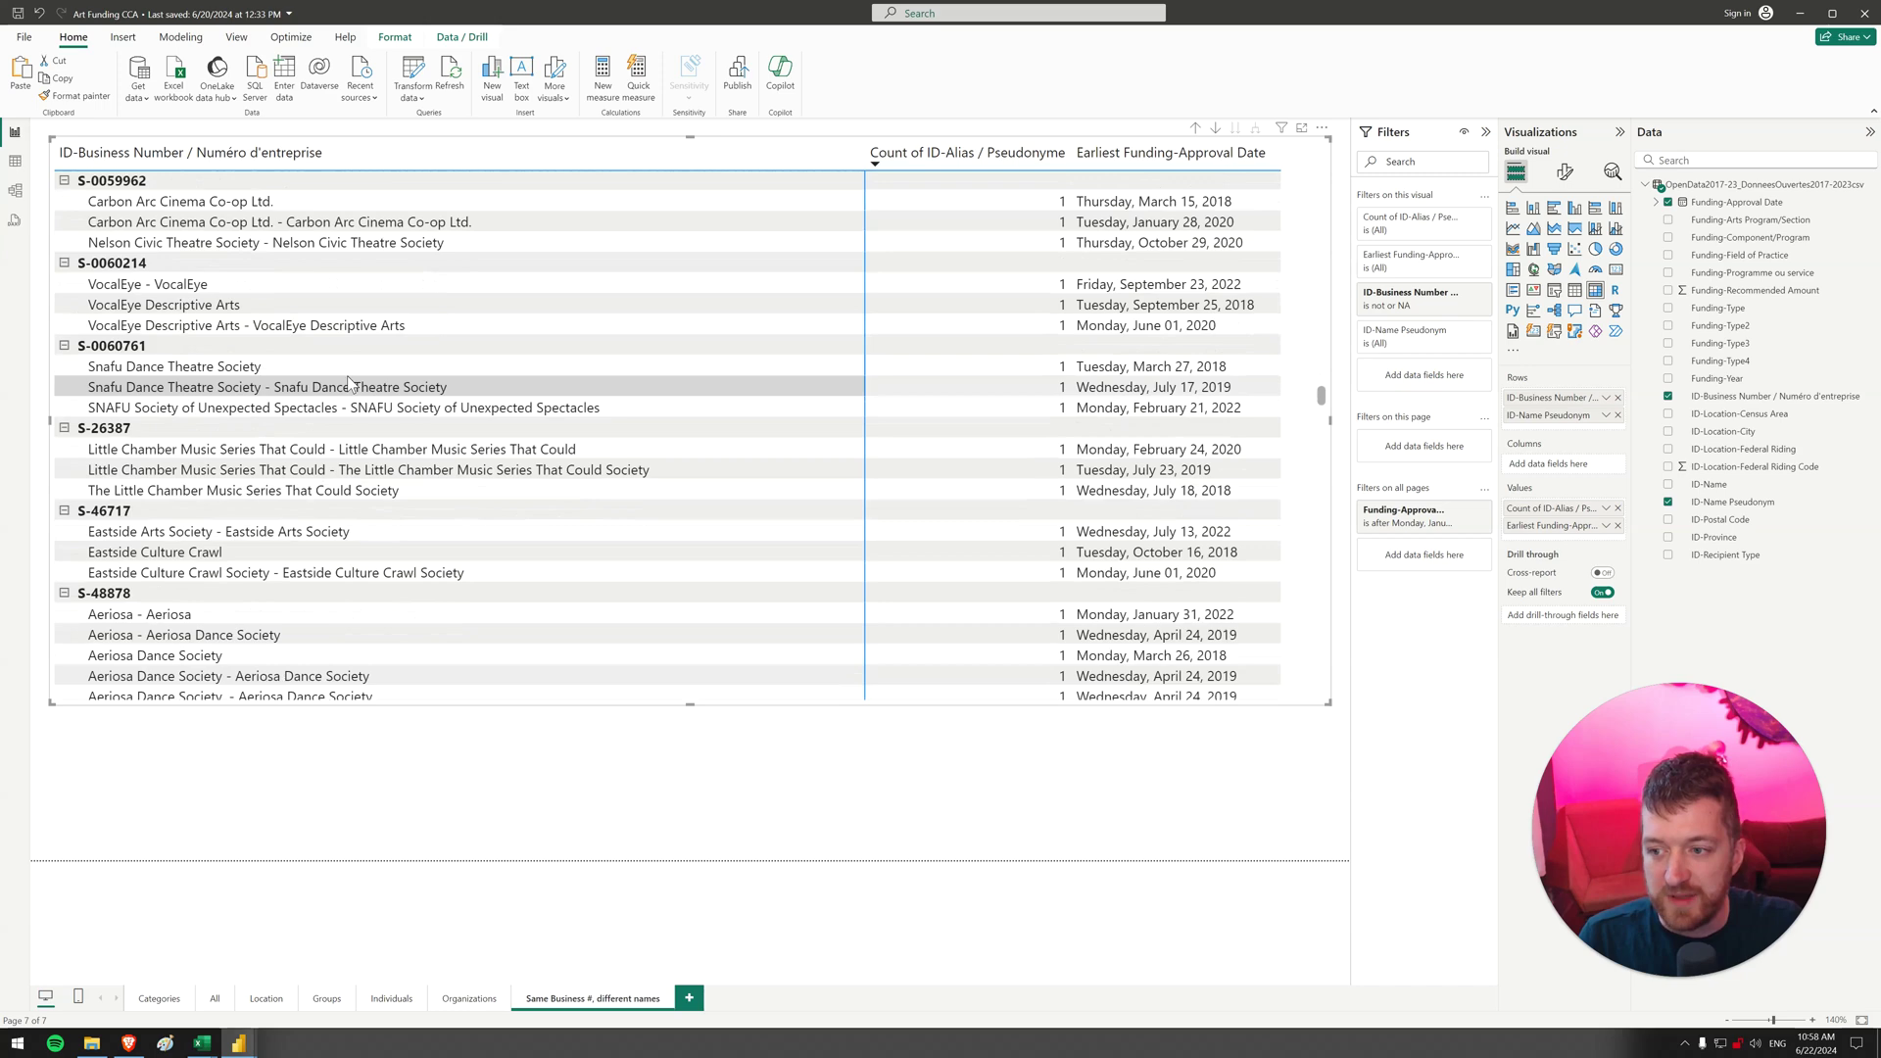
scroll(350, 383, down, 15)
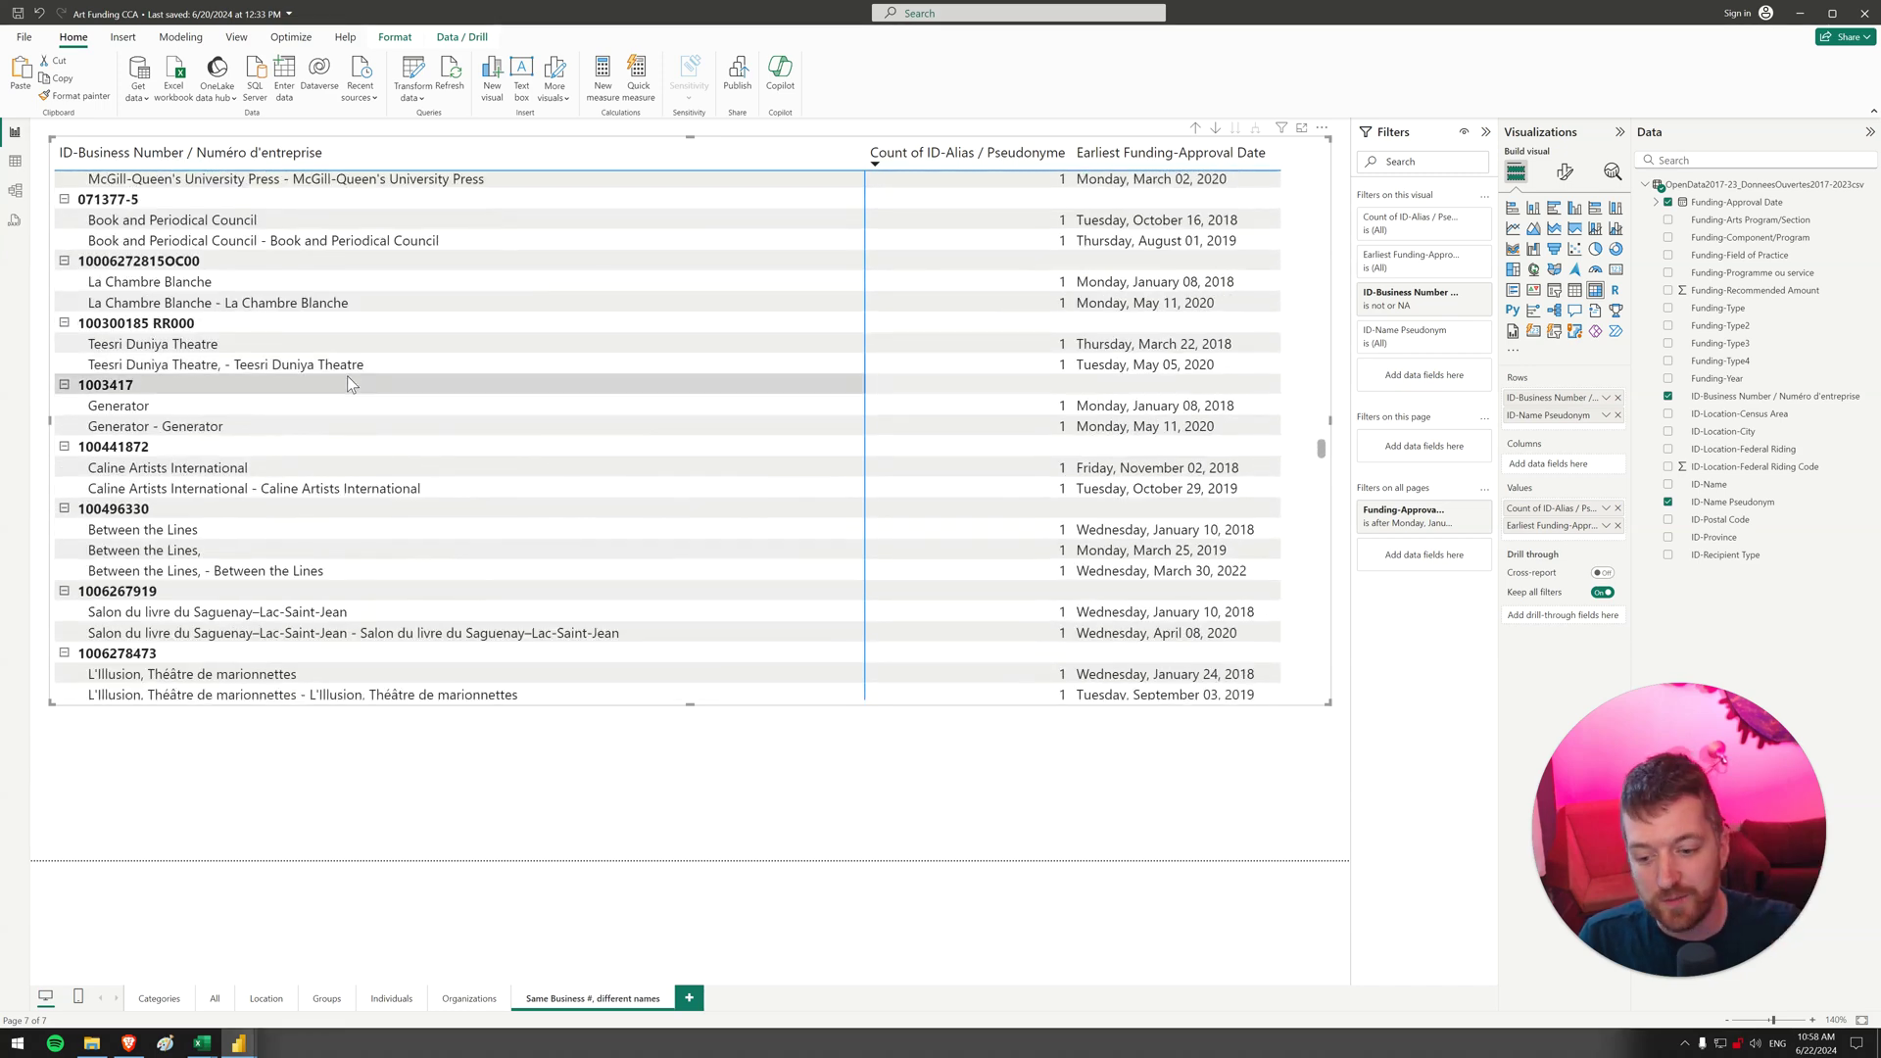
click(421, 737)
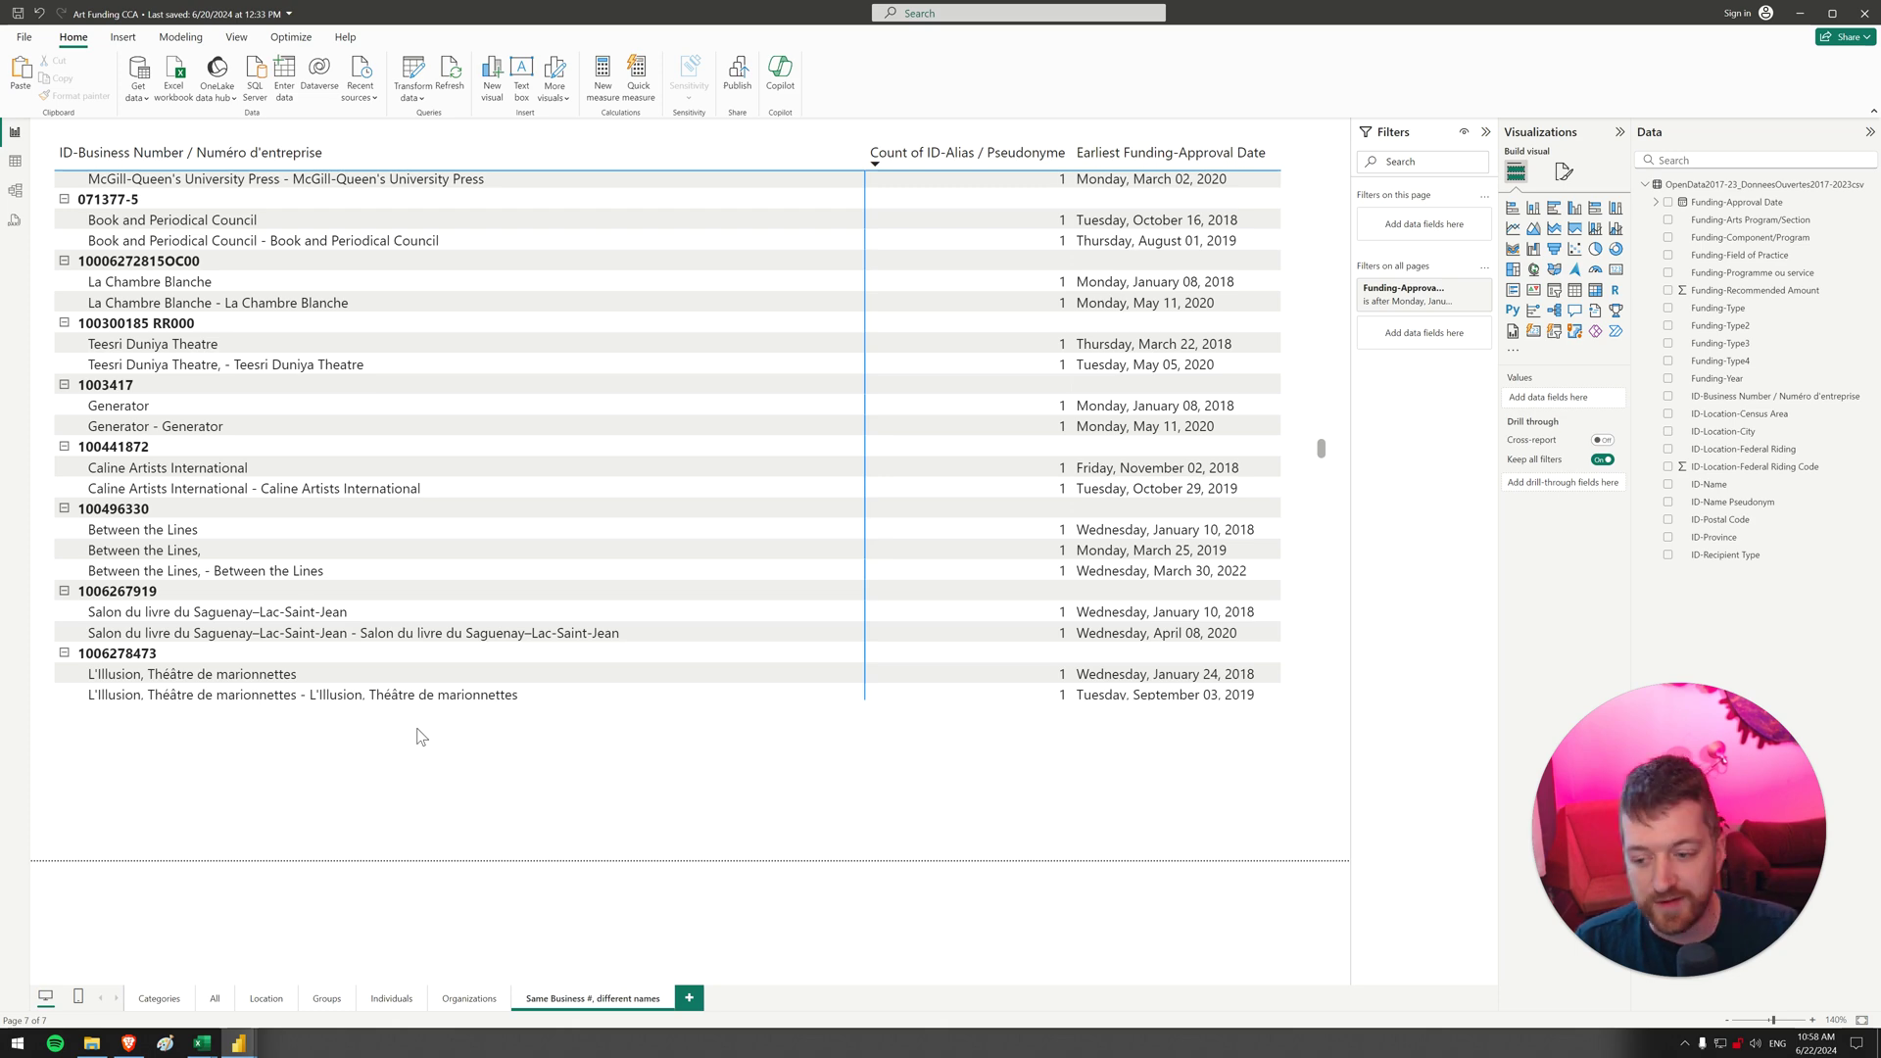
Switch to the All page and expand the ID-Recipient Type matrix one level down to the recipient names
click(214, 999)
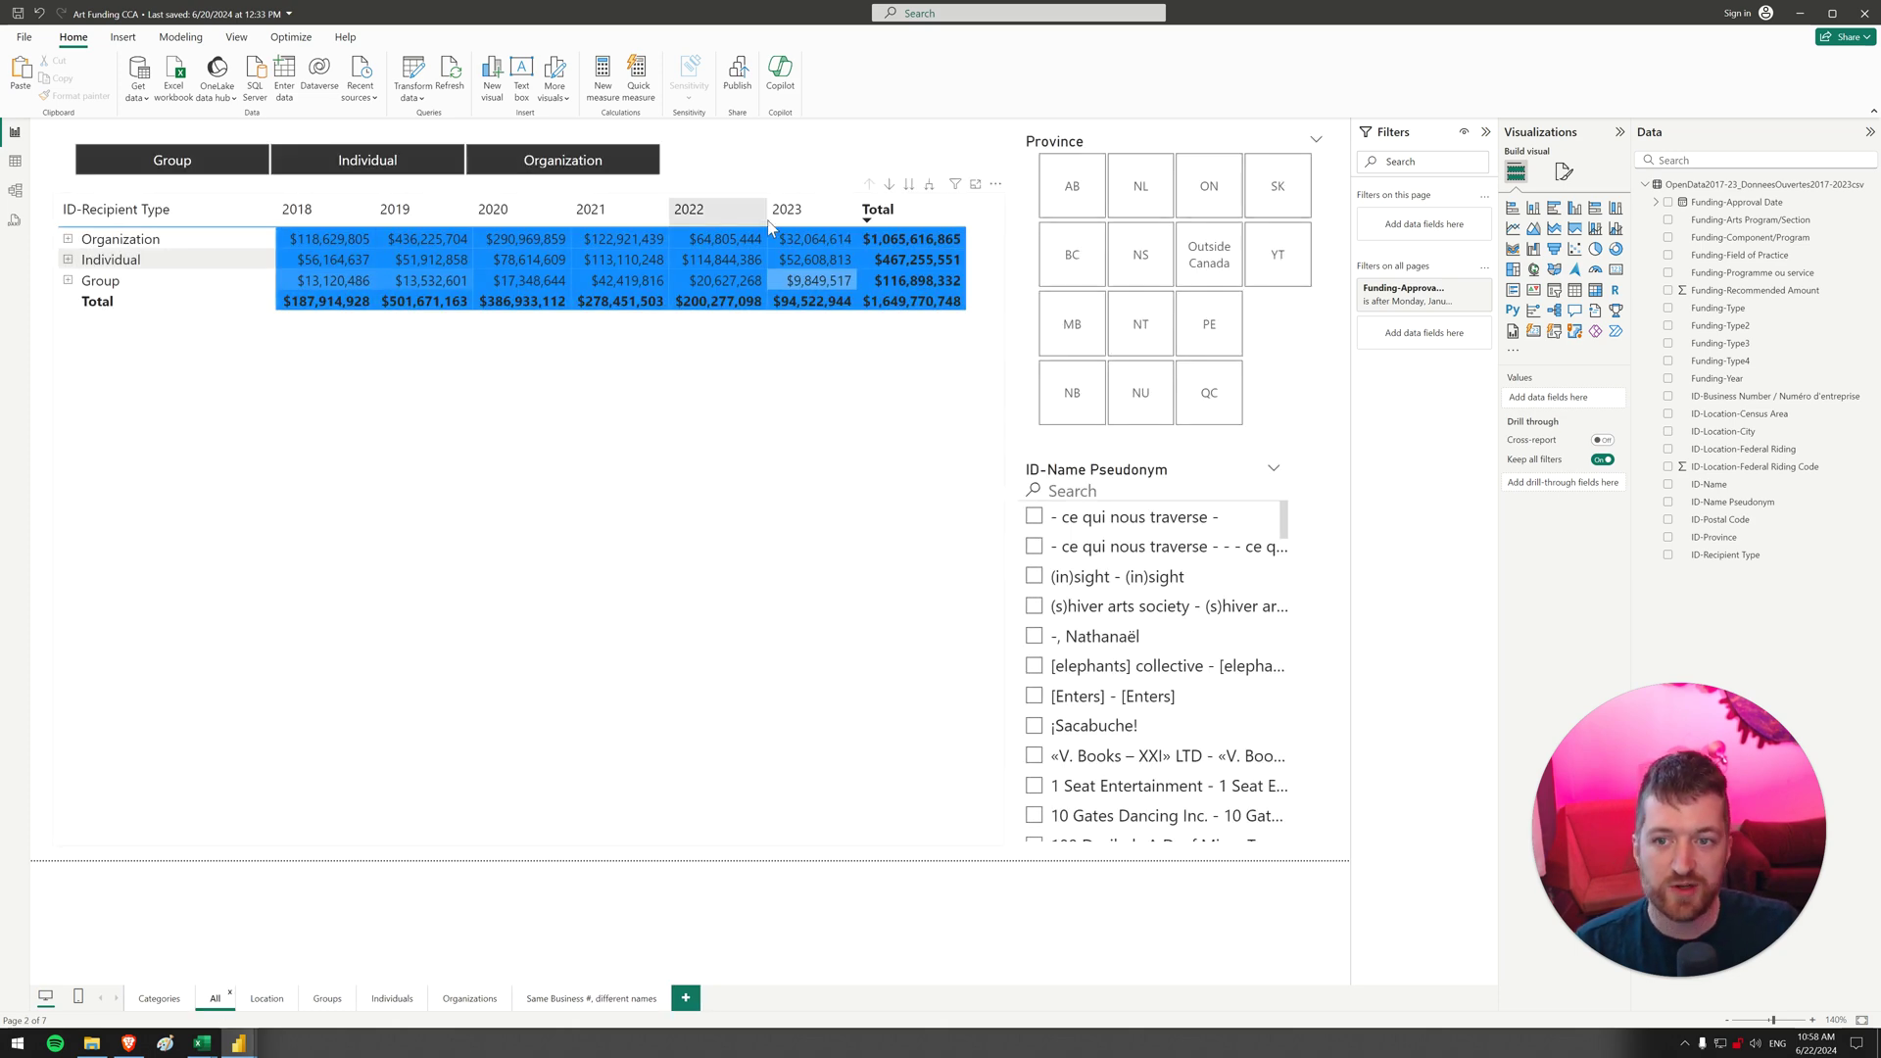
click(929, 184)
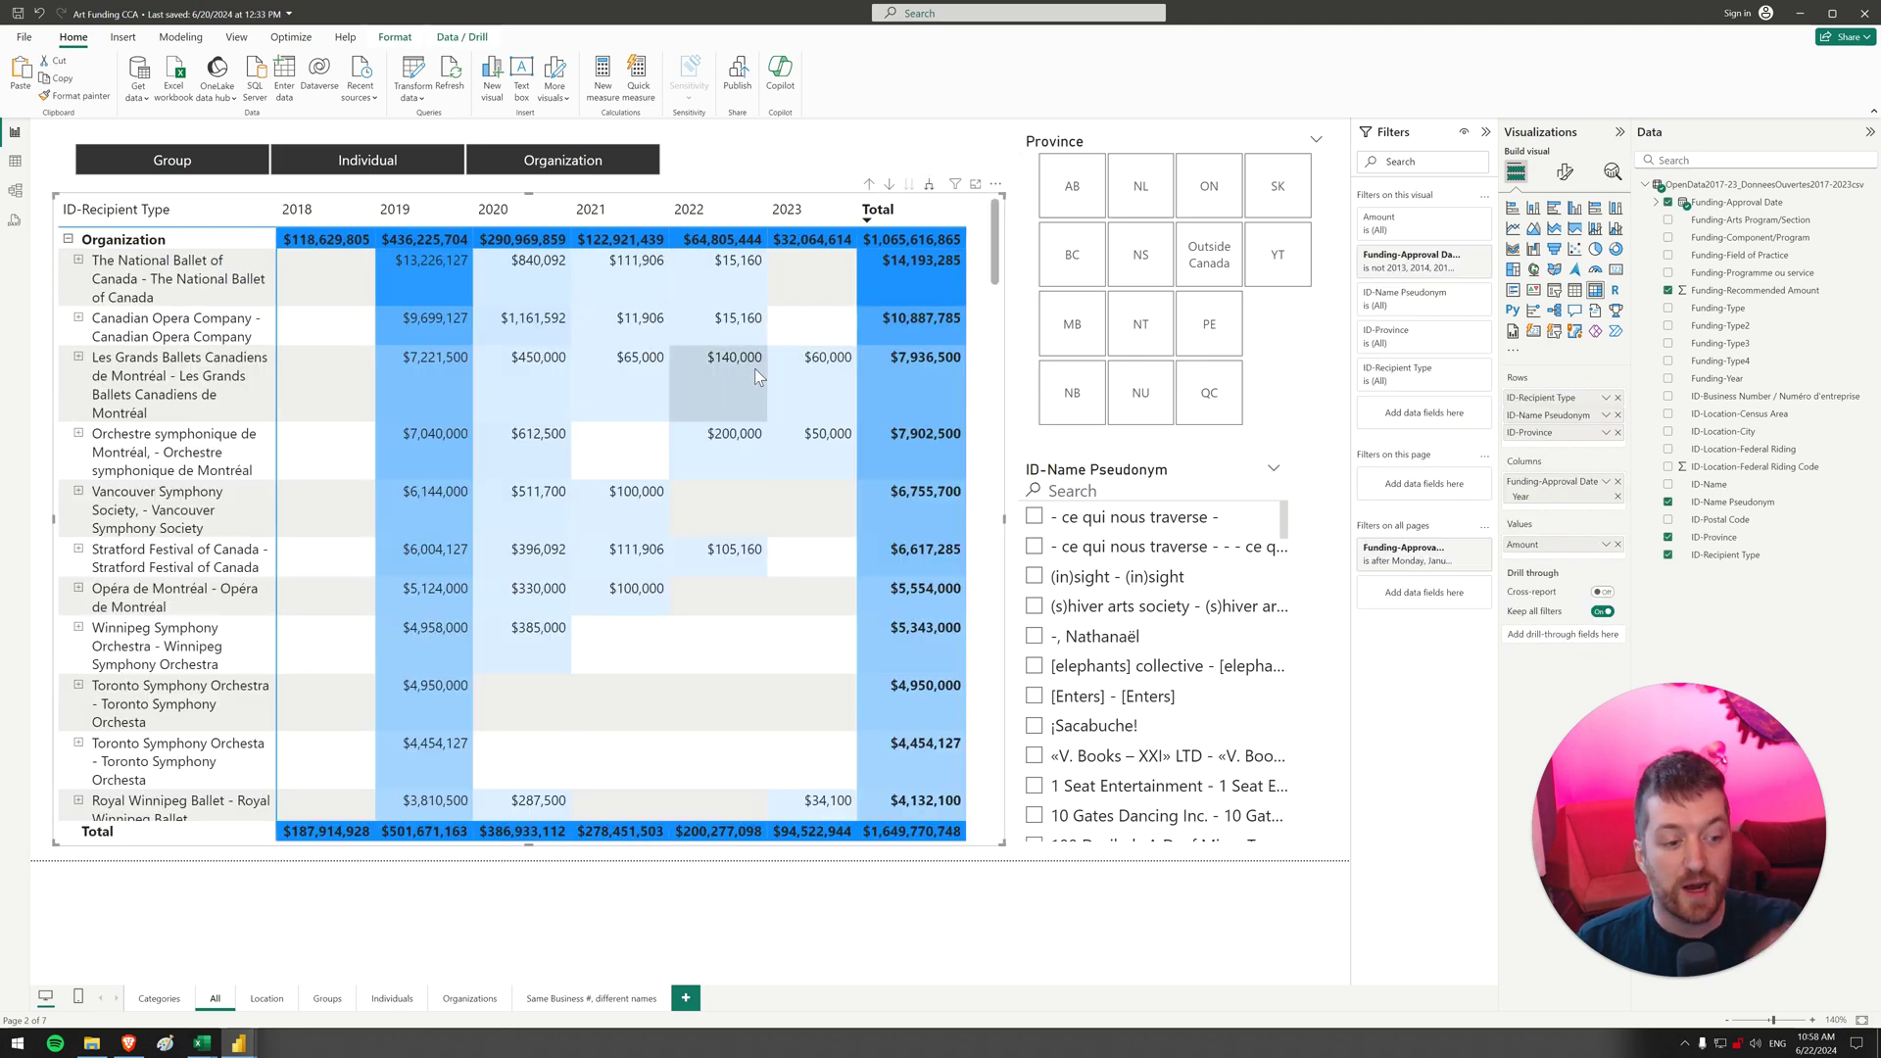